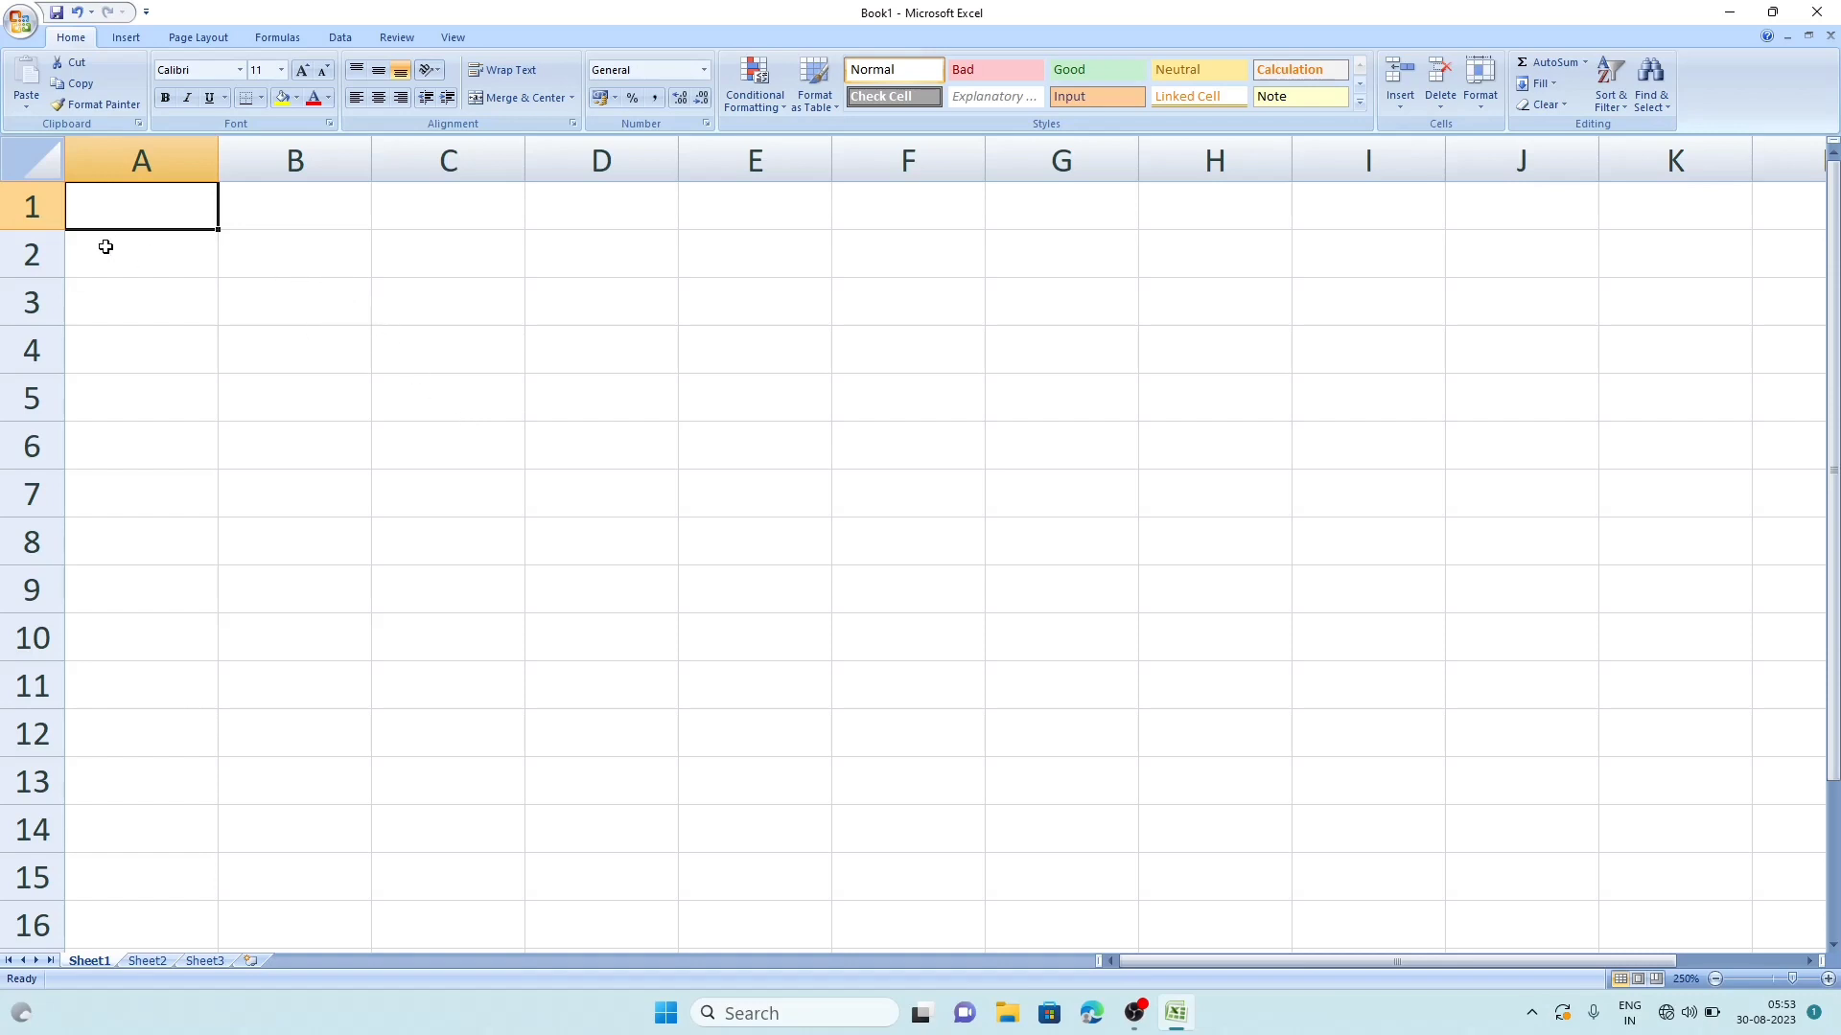
- Enter the headers Roll No, Name, English and Maths in B3 through E3
left_click(313, 304)
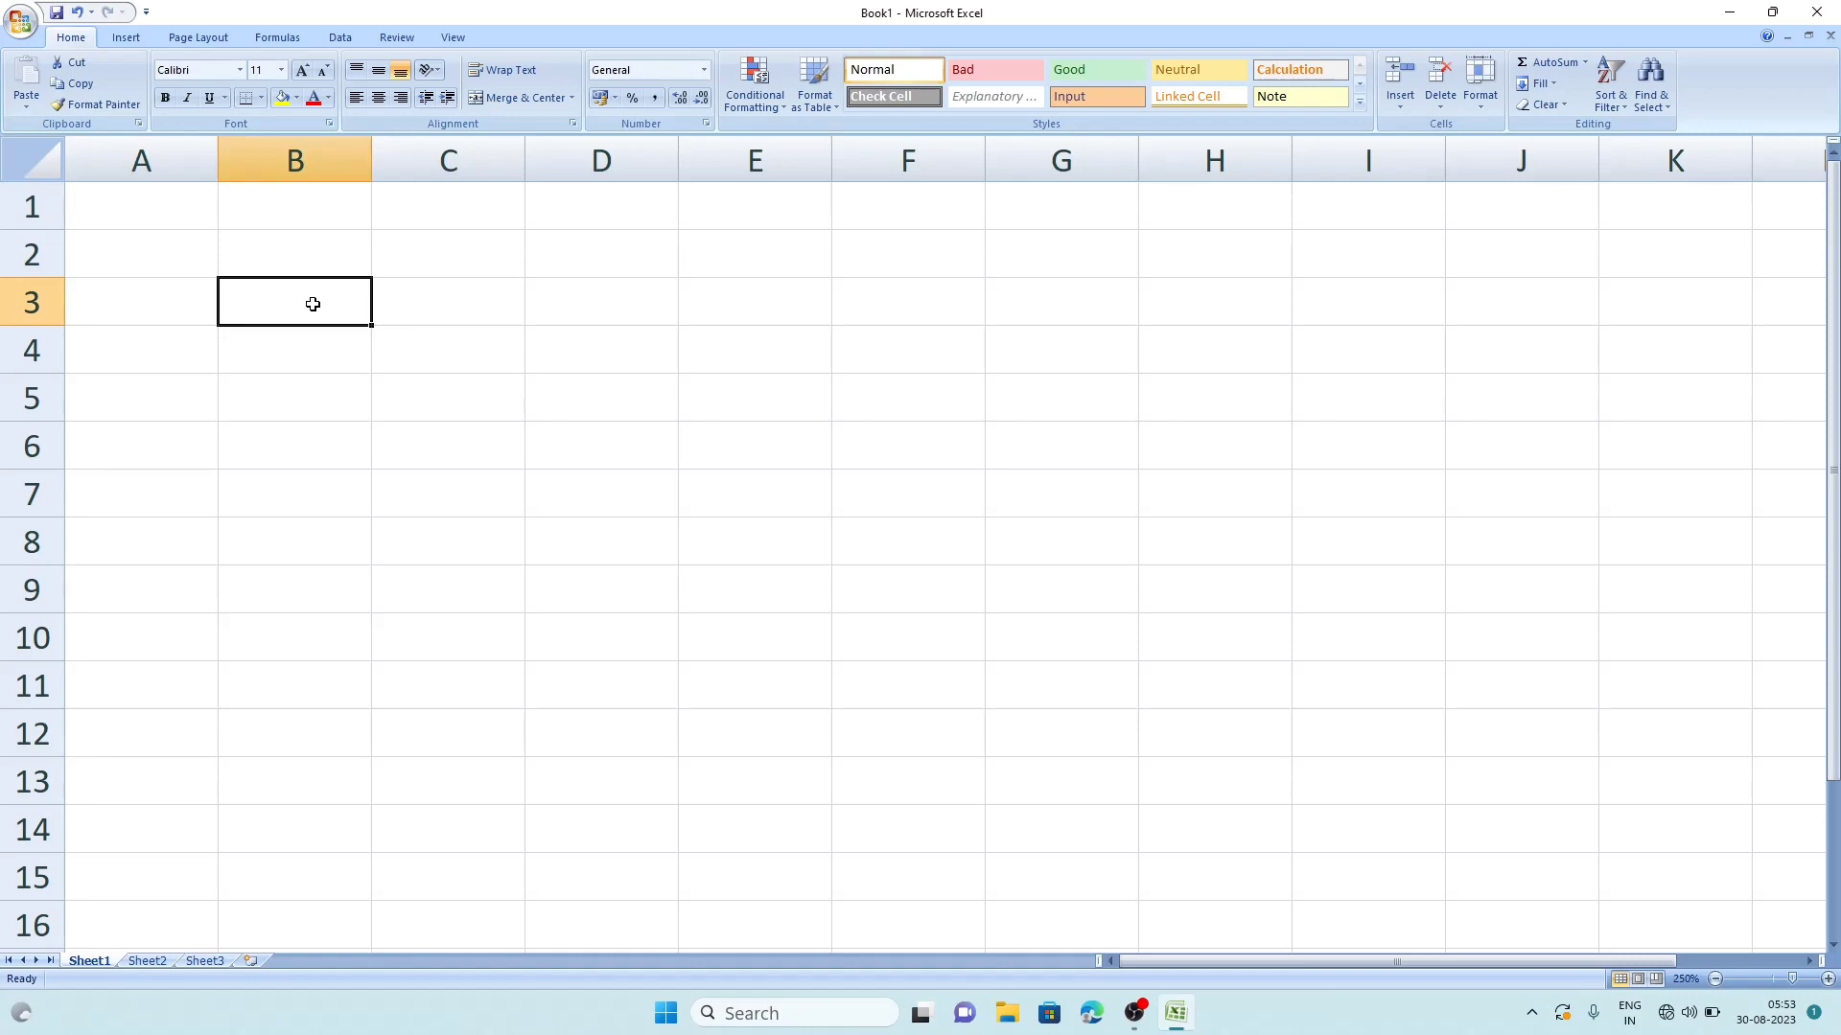
type("Rol")
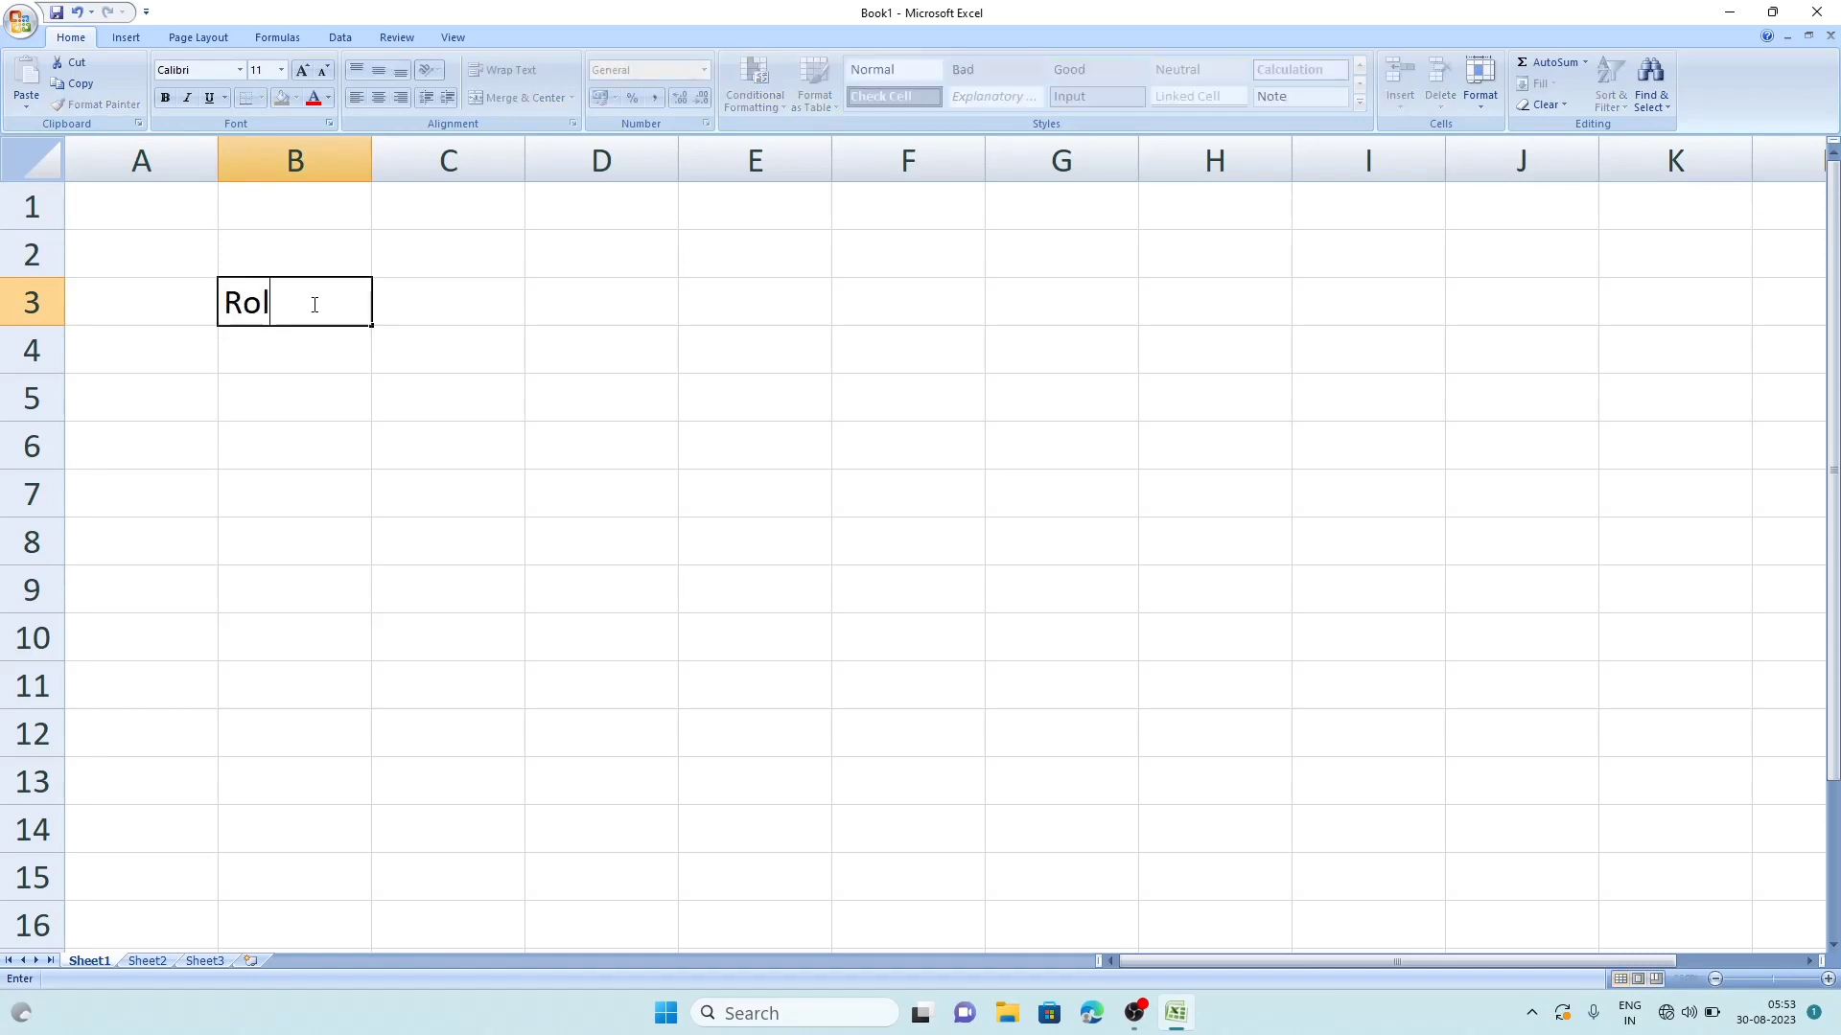
type("l No")
key("Tab")
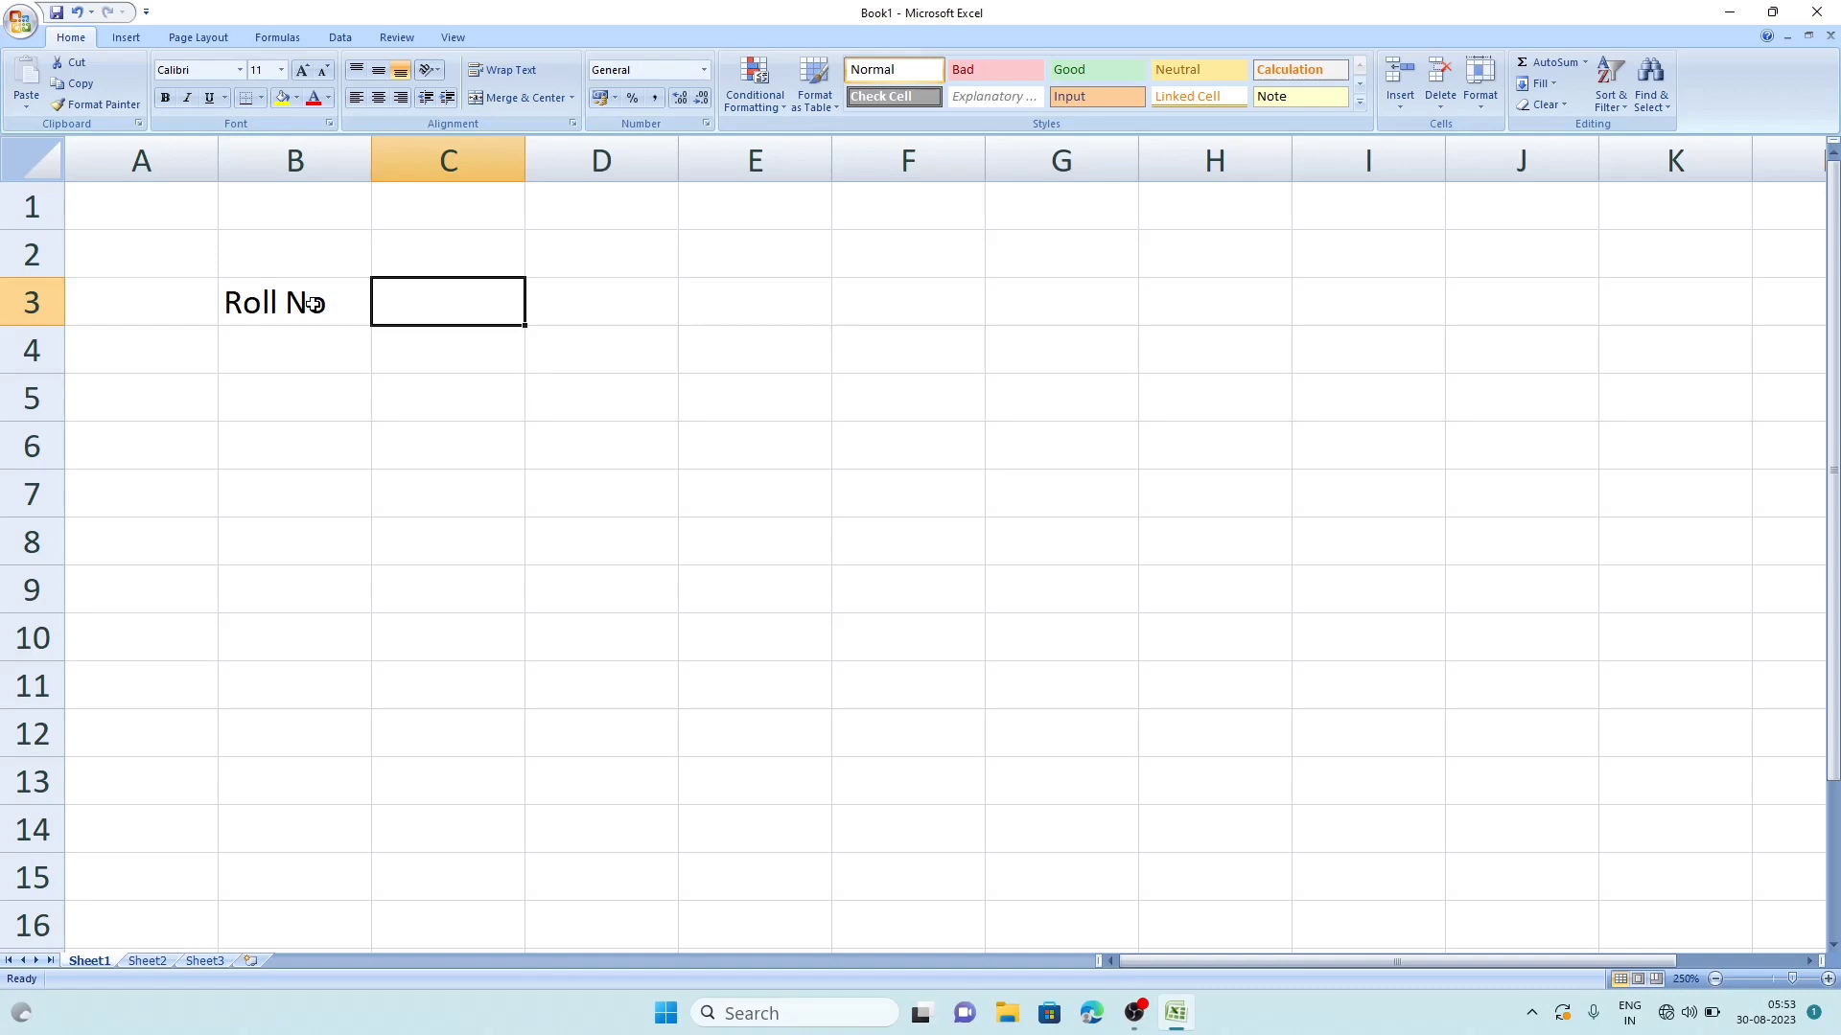
type("Name")
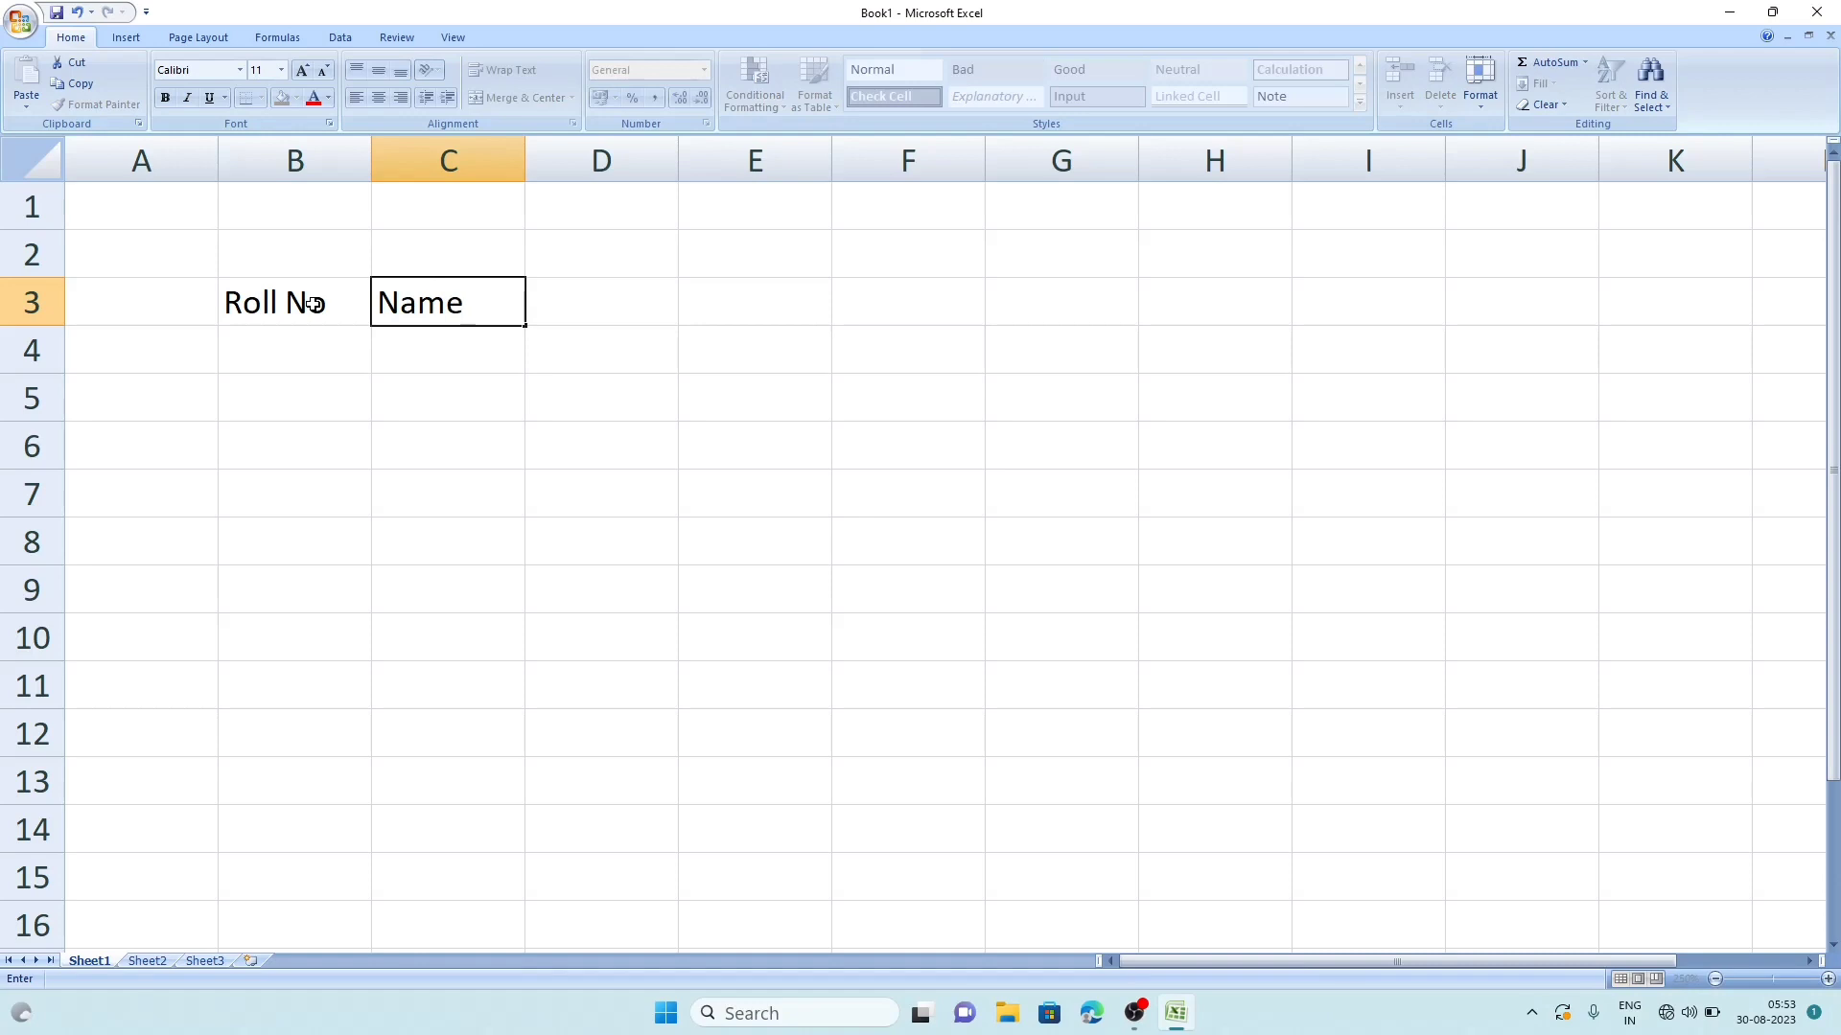
key("Tab")
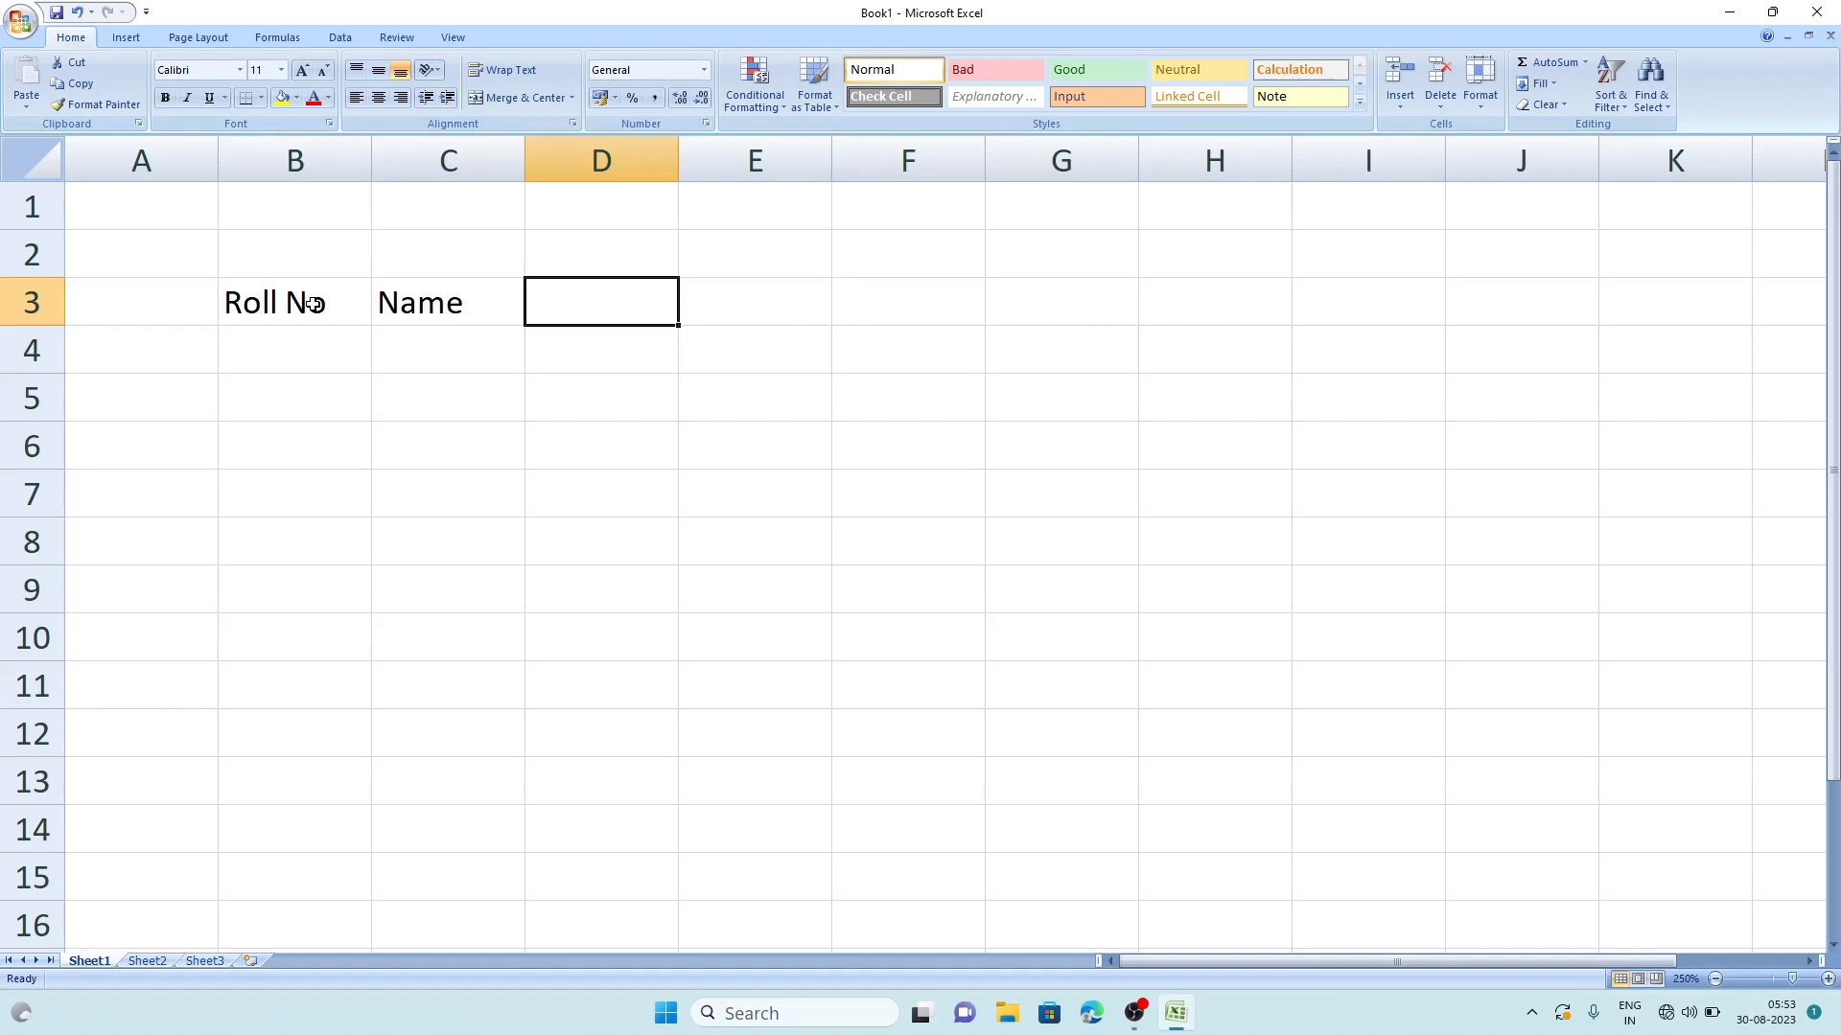
type("E")
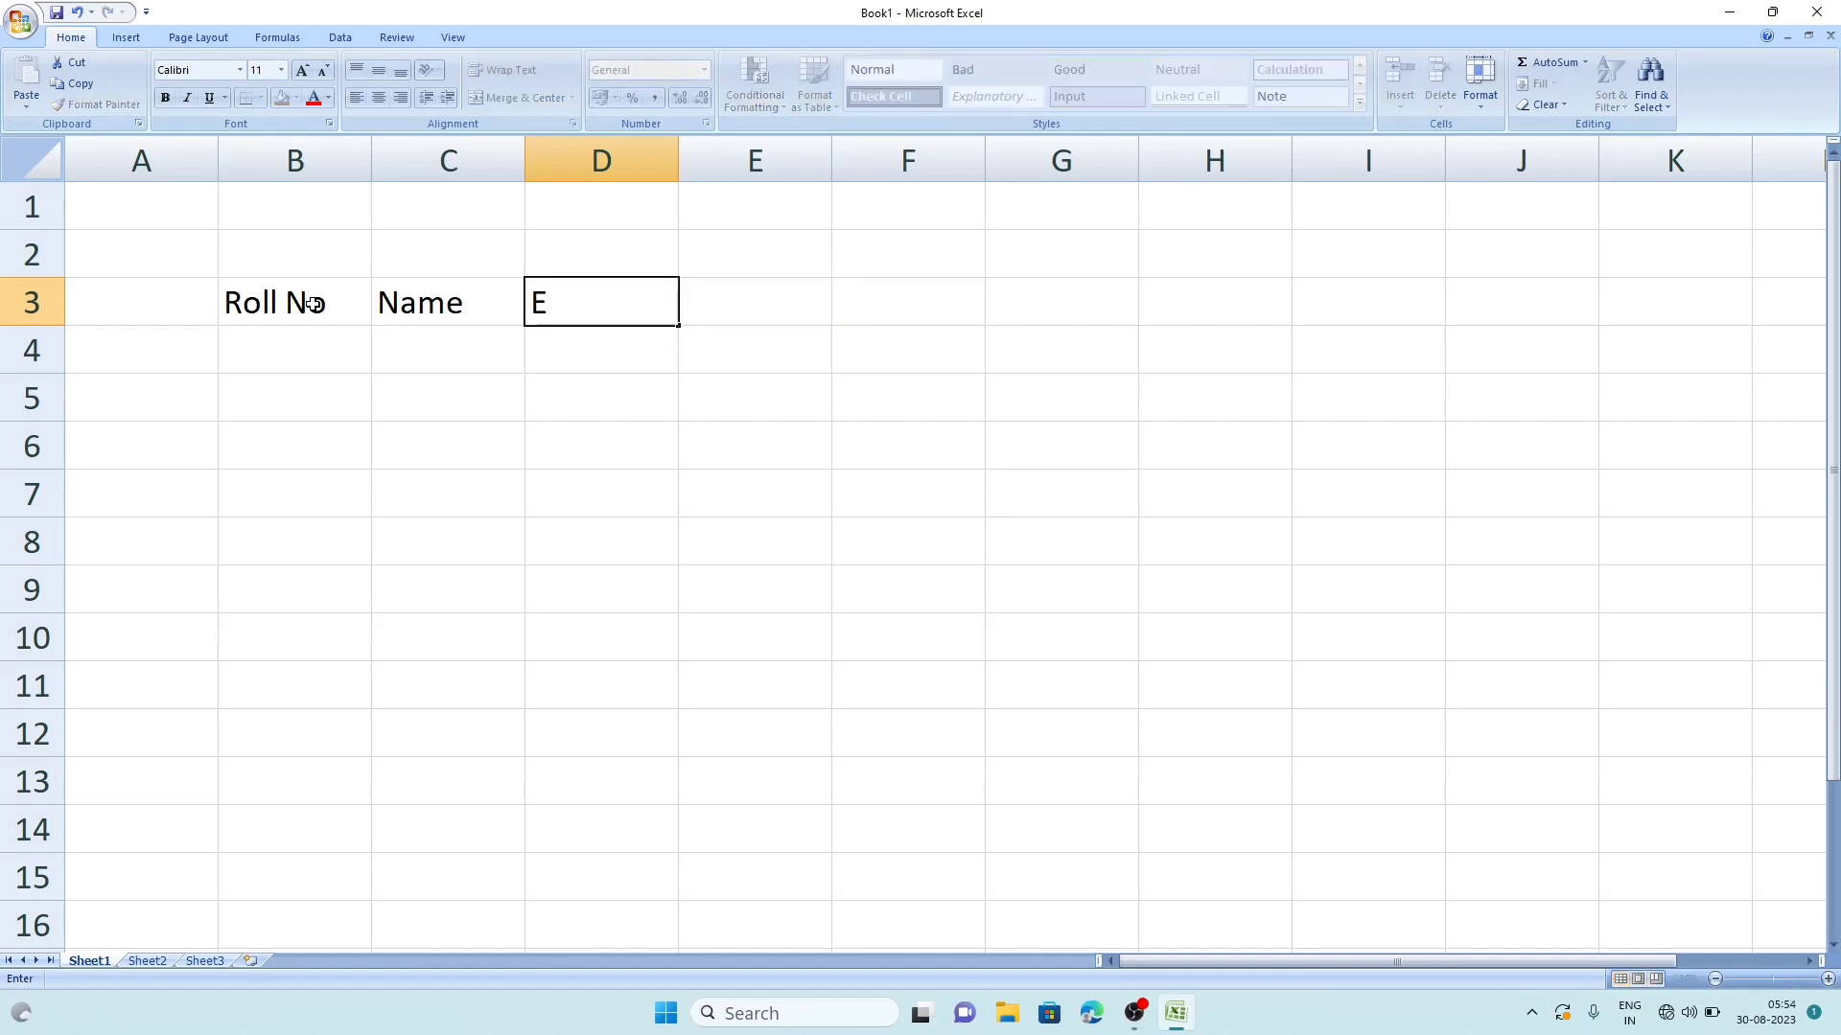
type("nglish")
key("Tab")
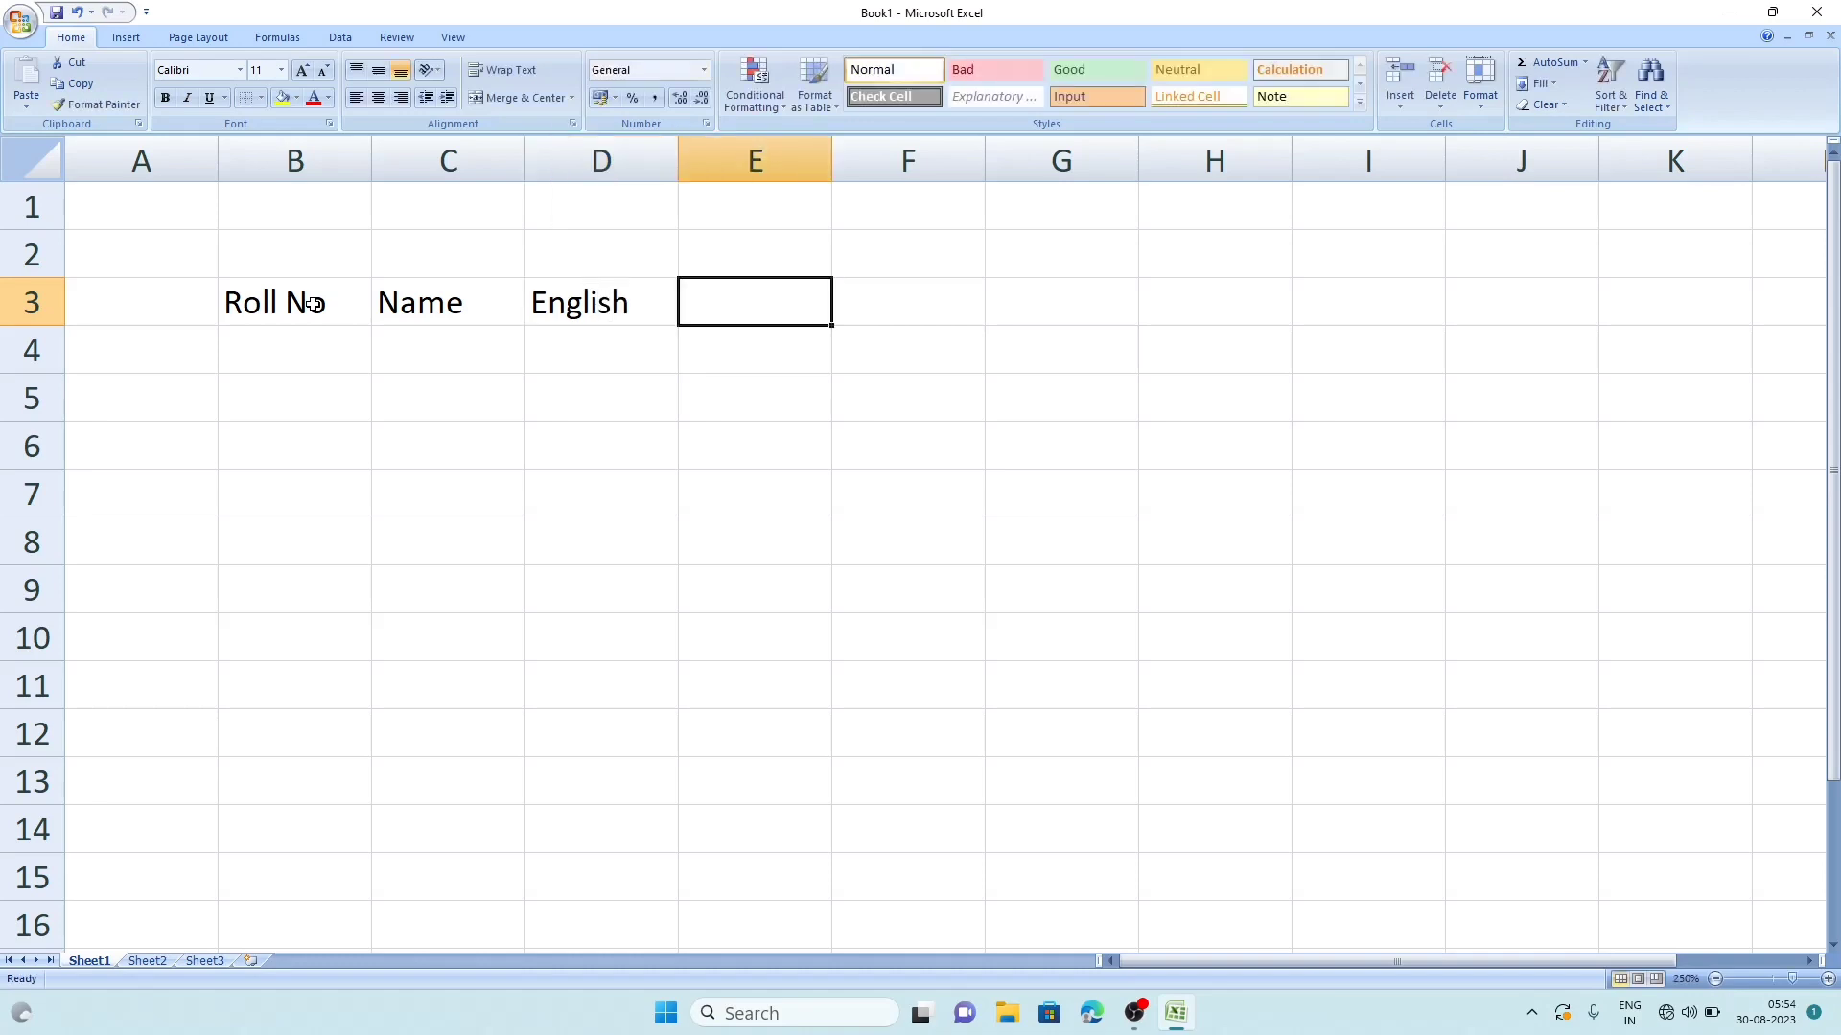
type("Ma")
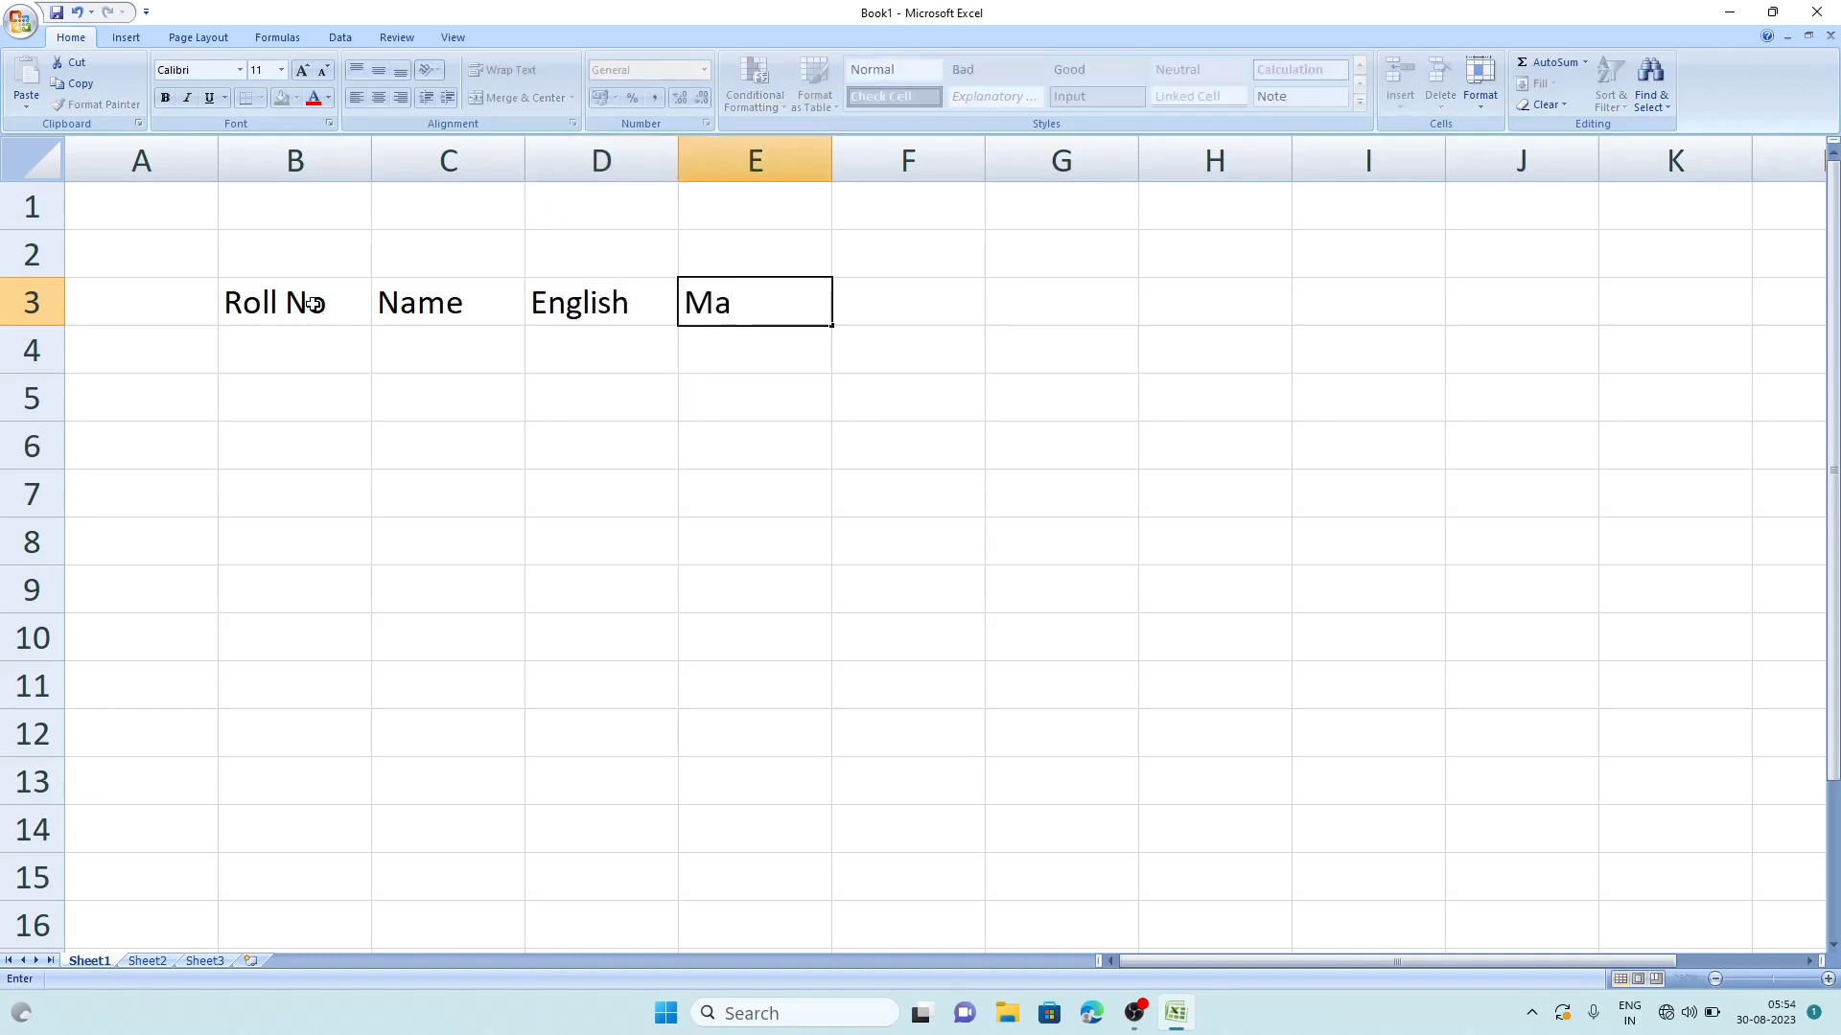
type("ths")
key("Tab")
- Continue the header row with Hindi, Computer, Total Marks, Percentage and Result in F3 through J3
type("Hin")
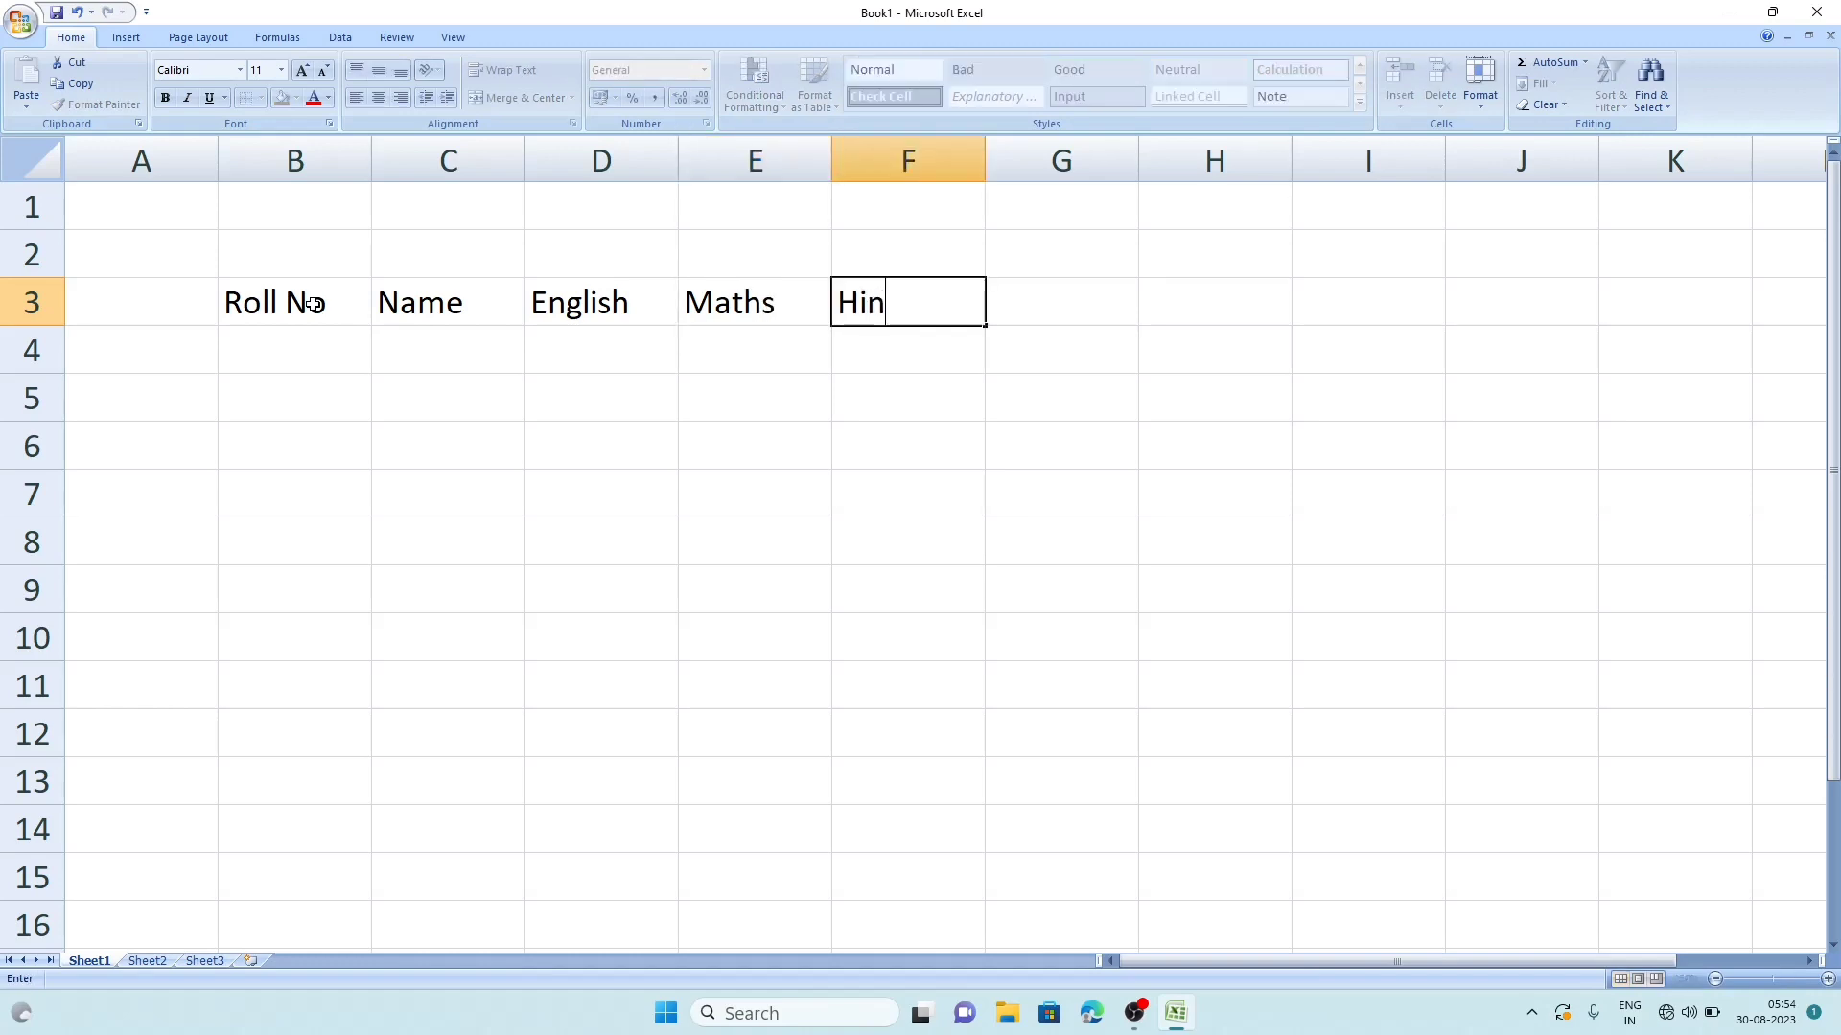
type("di")
key("Tab")
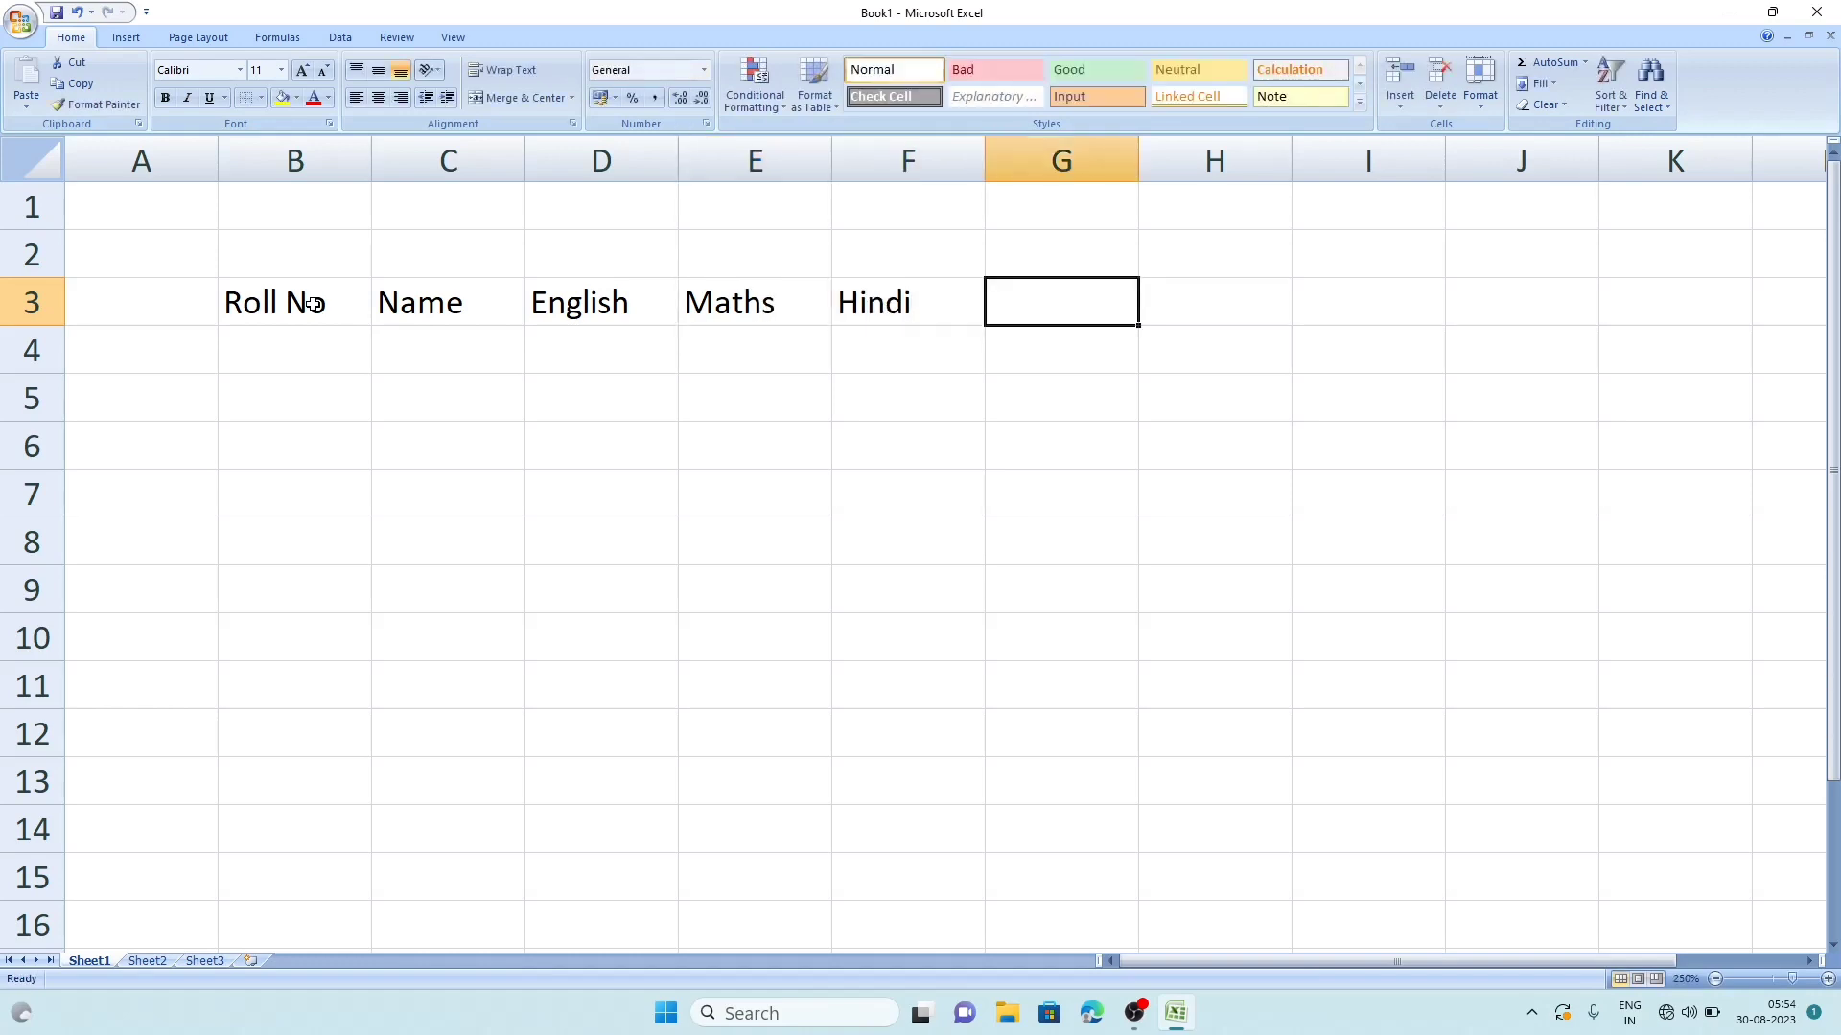
type("Comp")
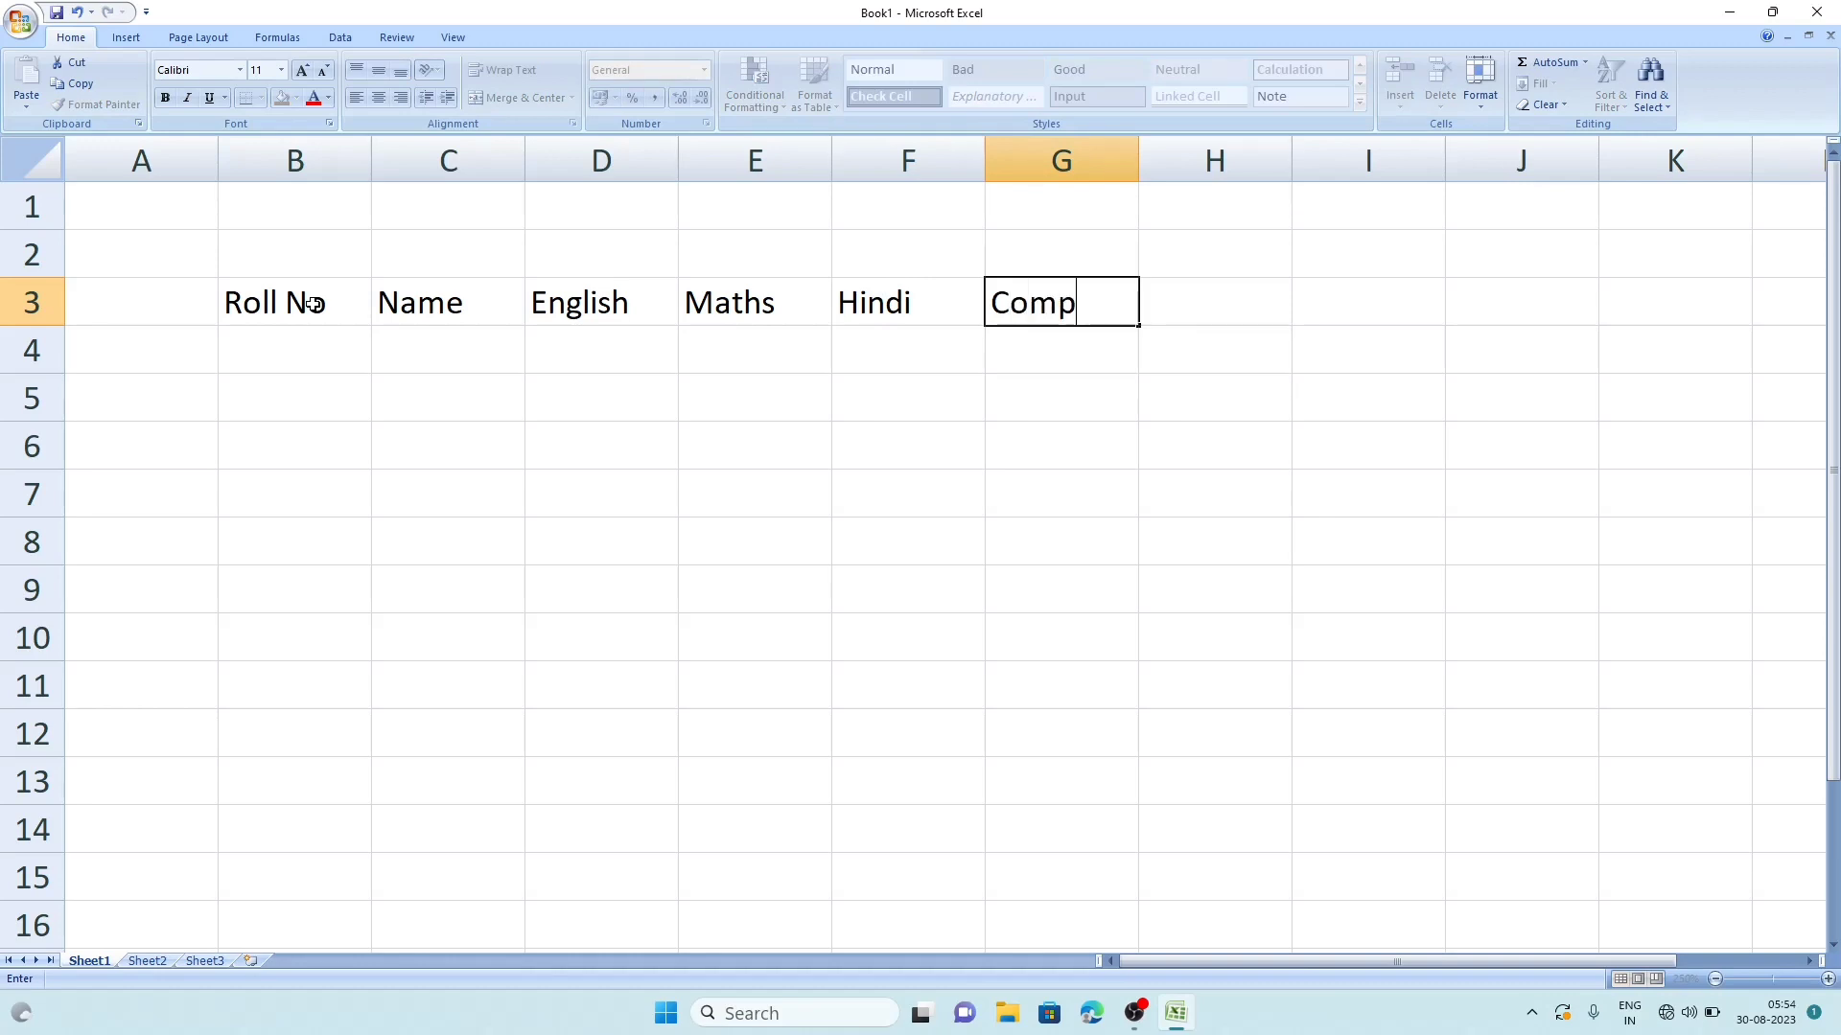
type("uter")
key("Tab")
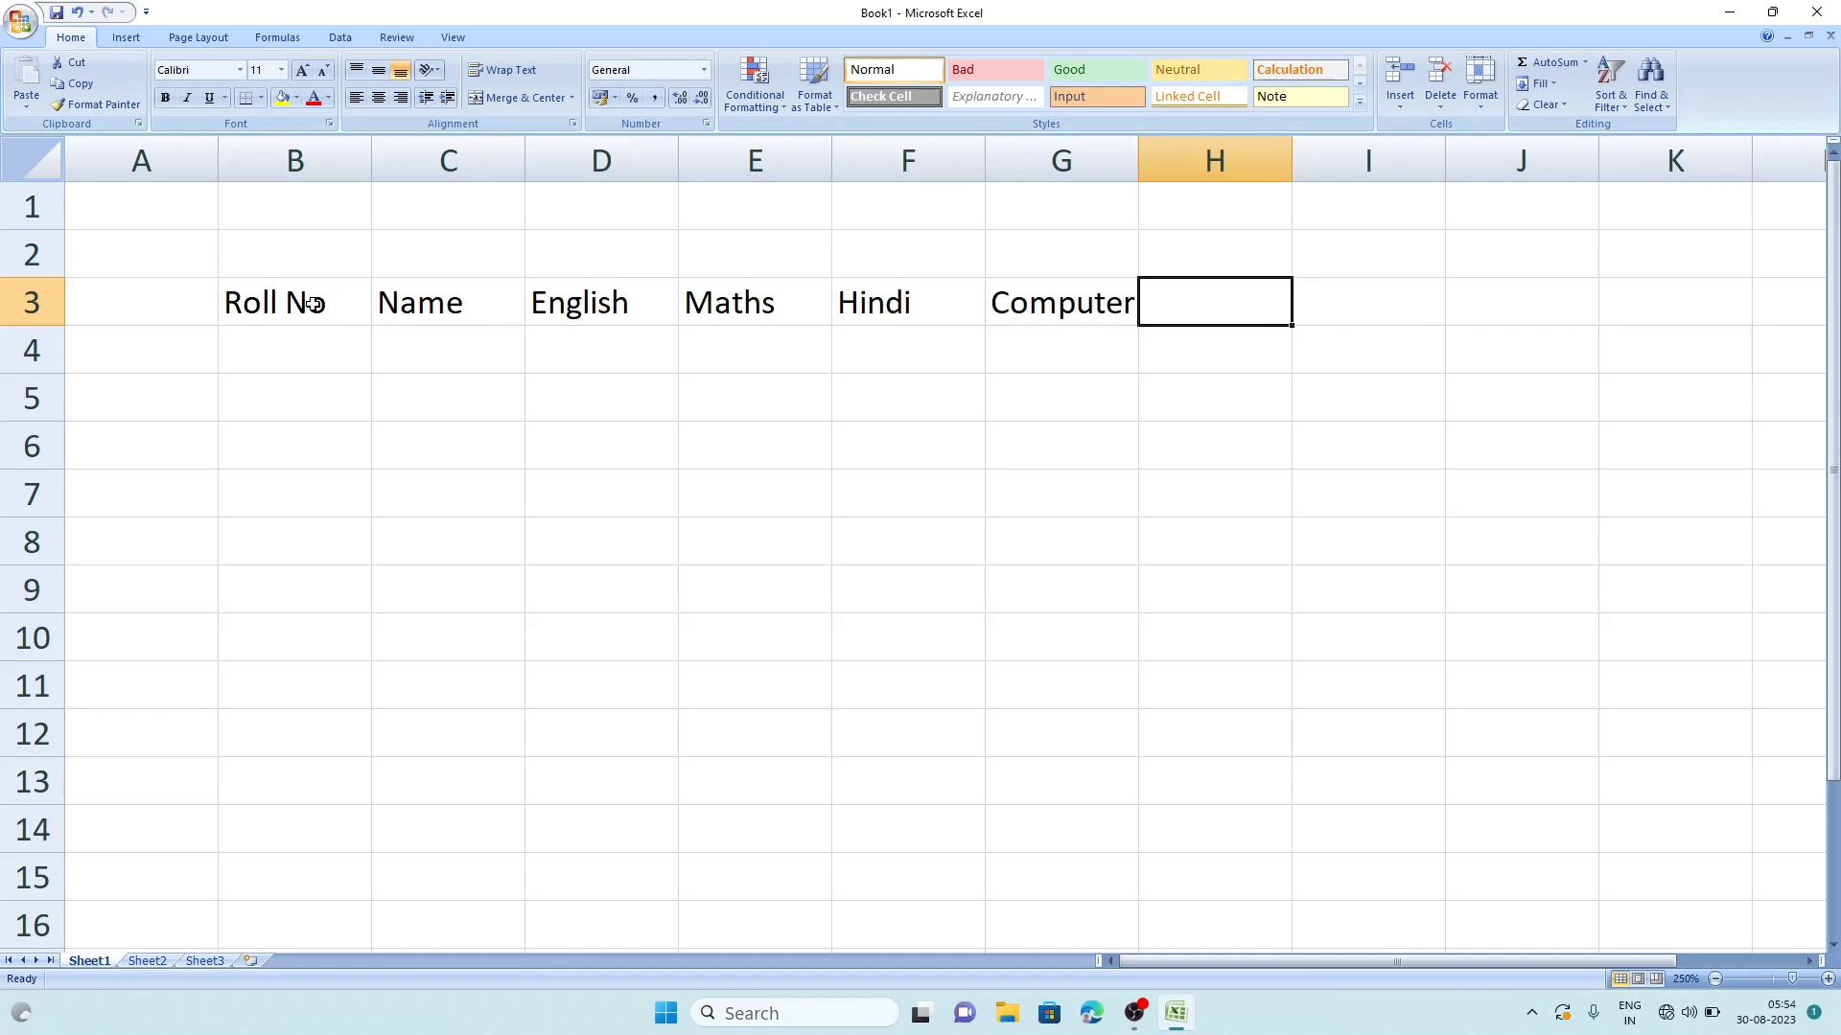
type("To")
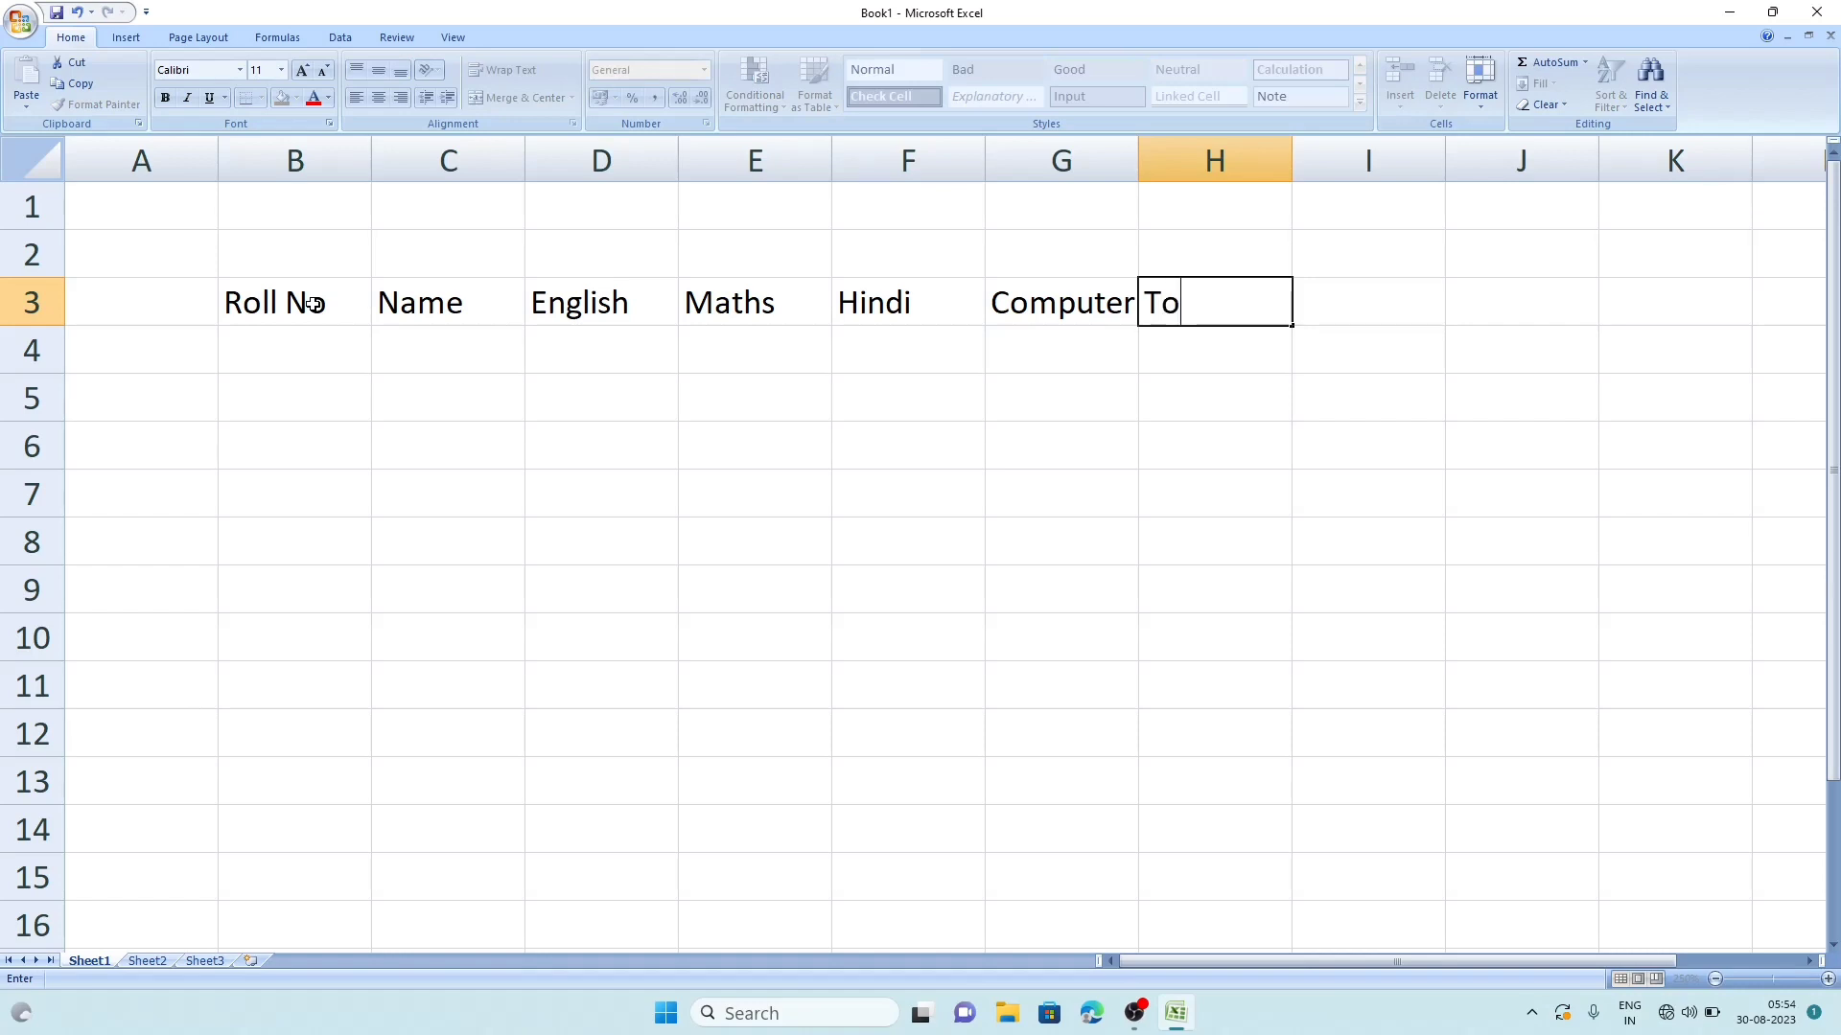
type("tal Marks")
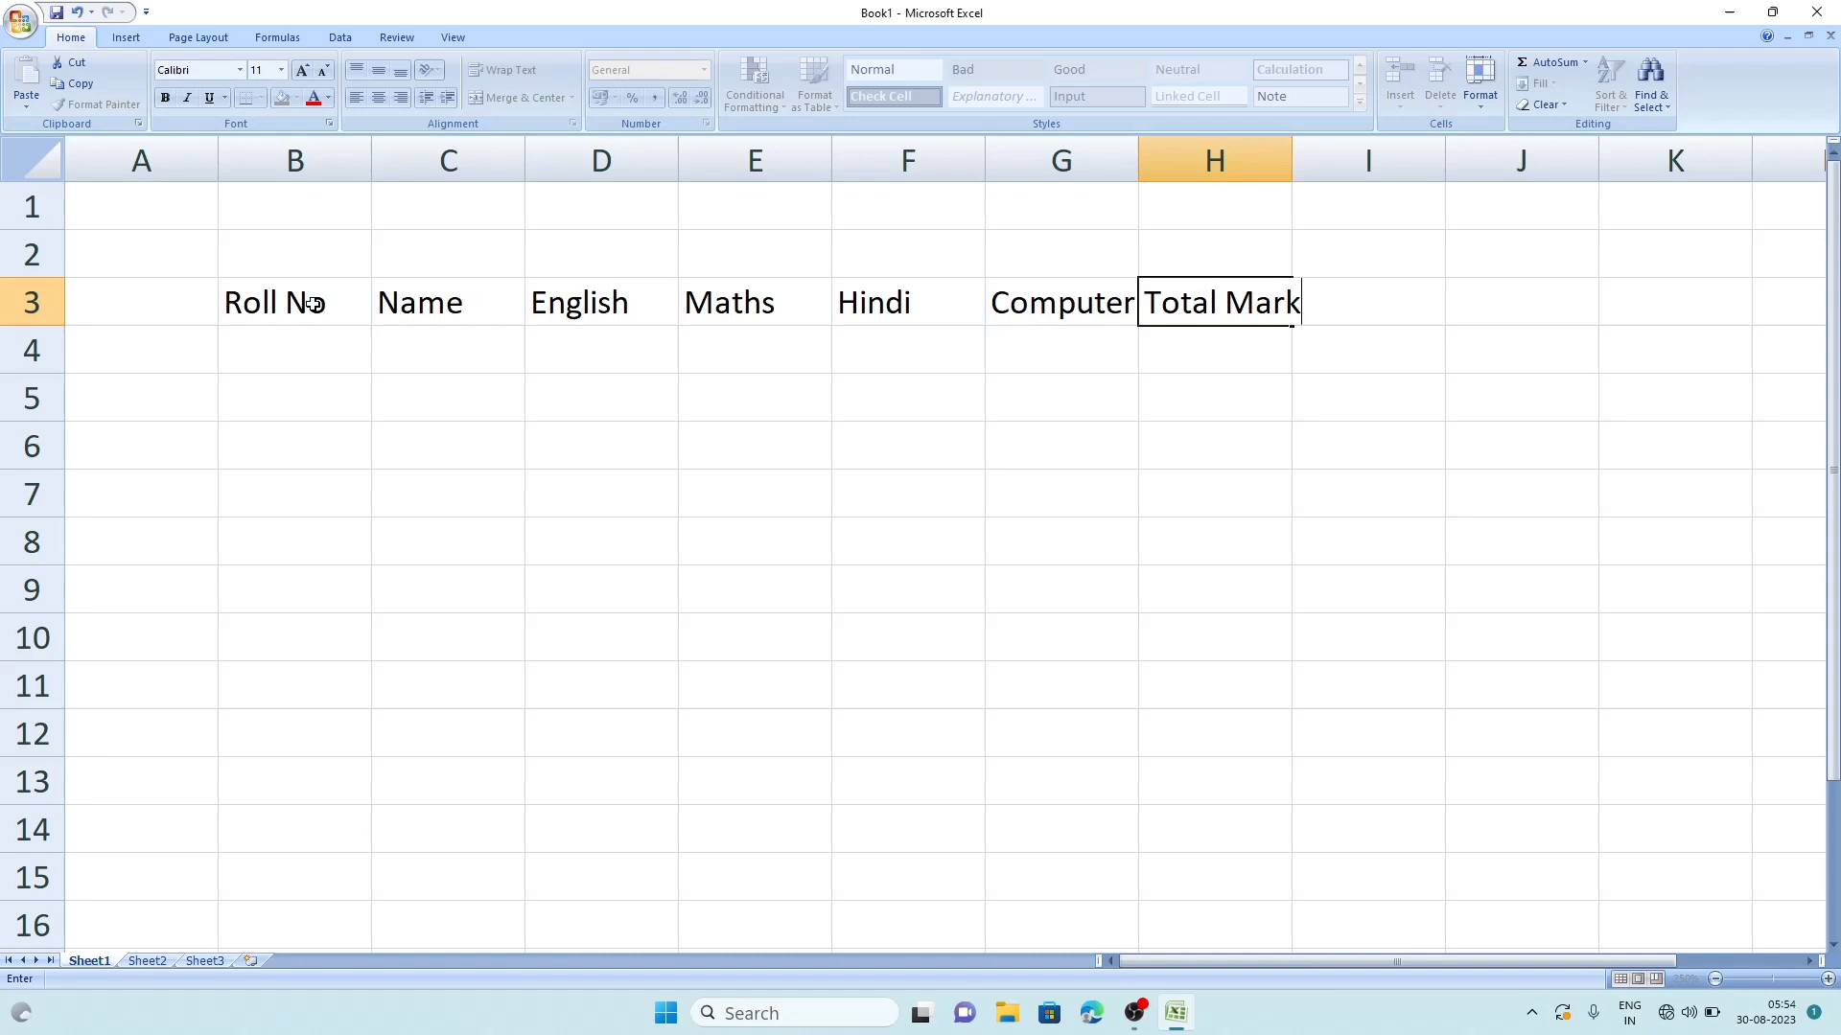
key("Tab")
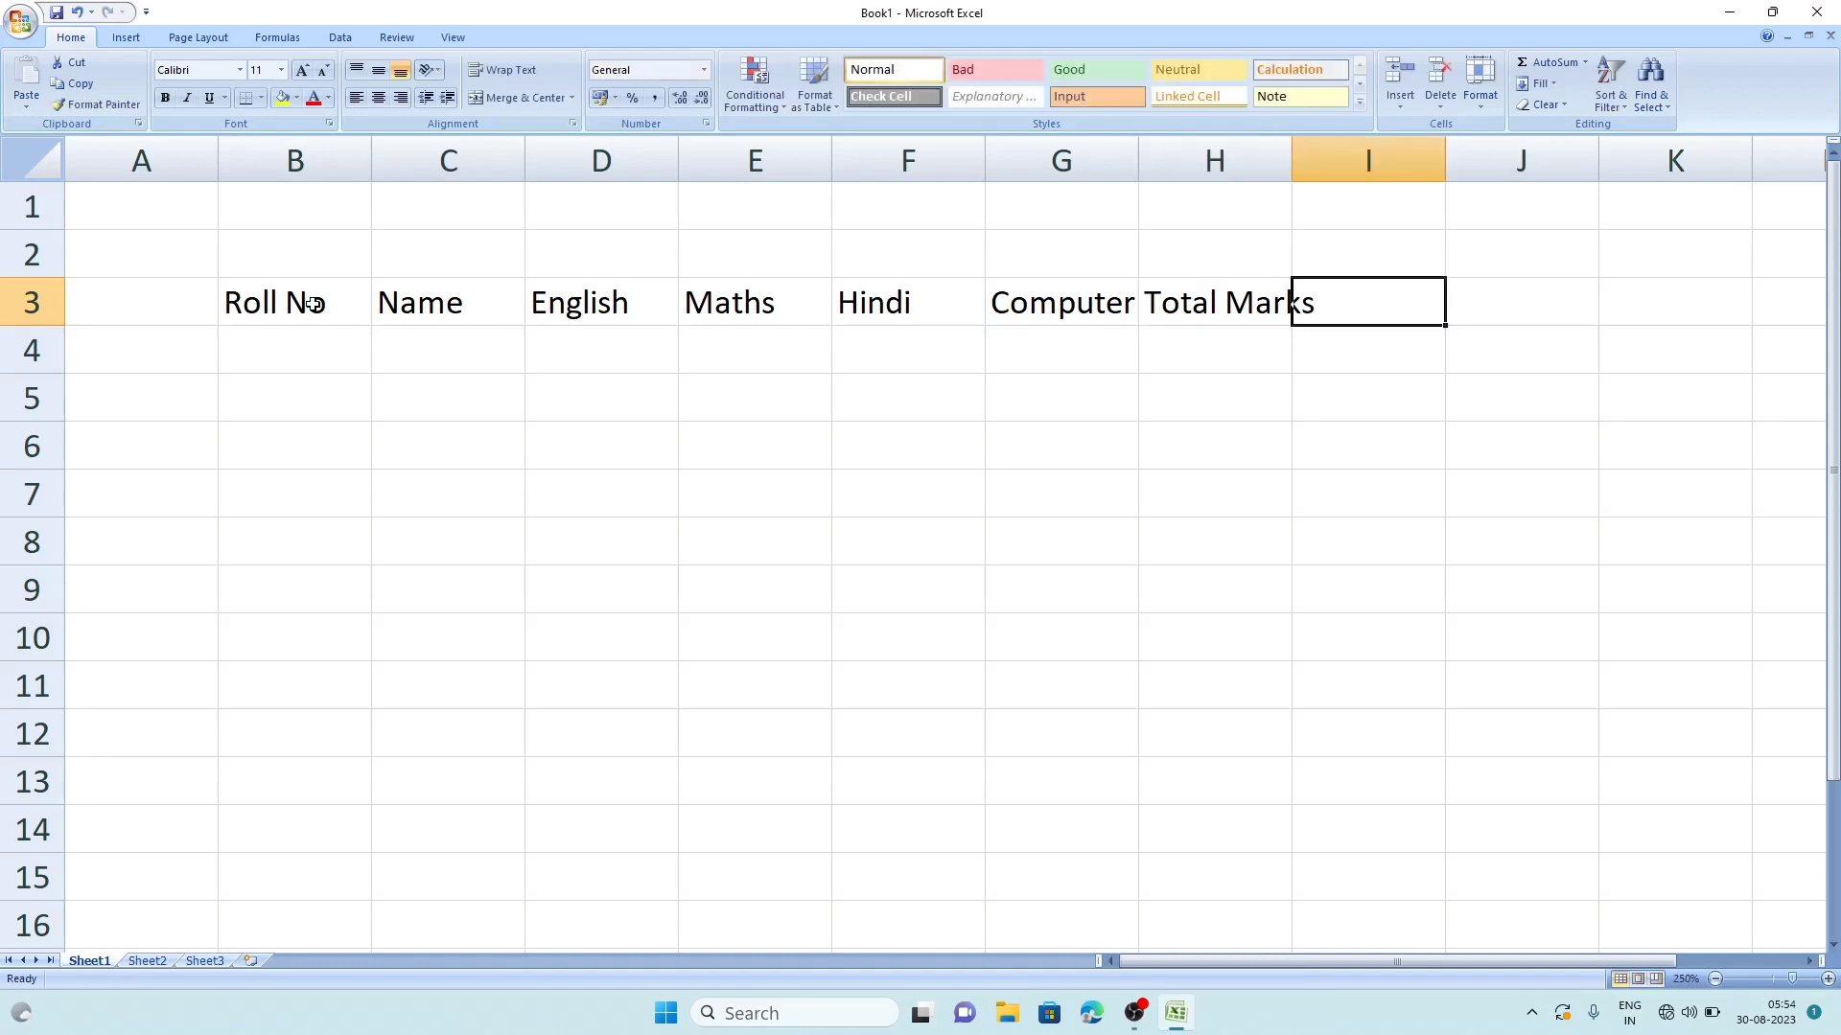
key("Tab")
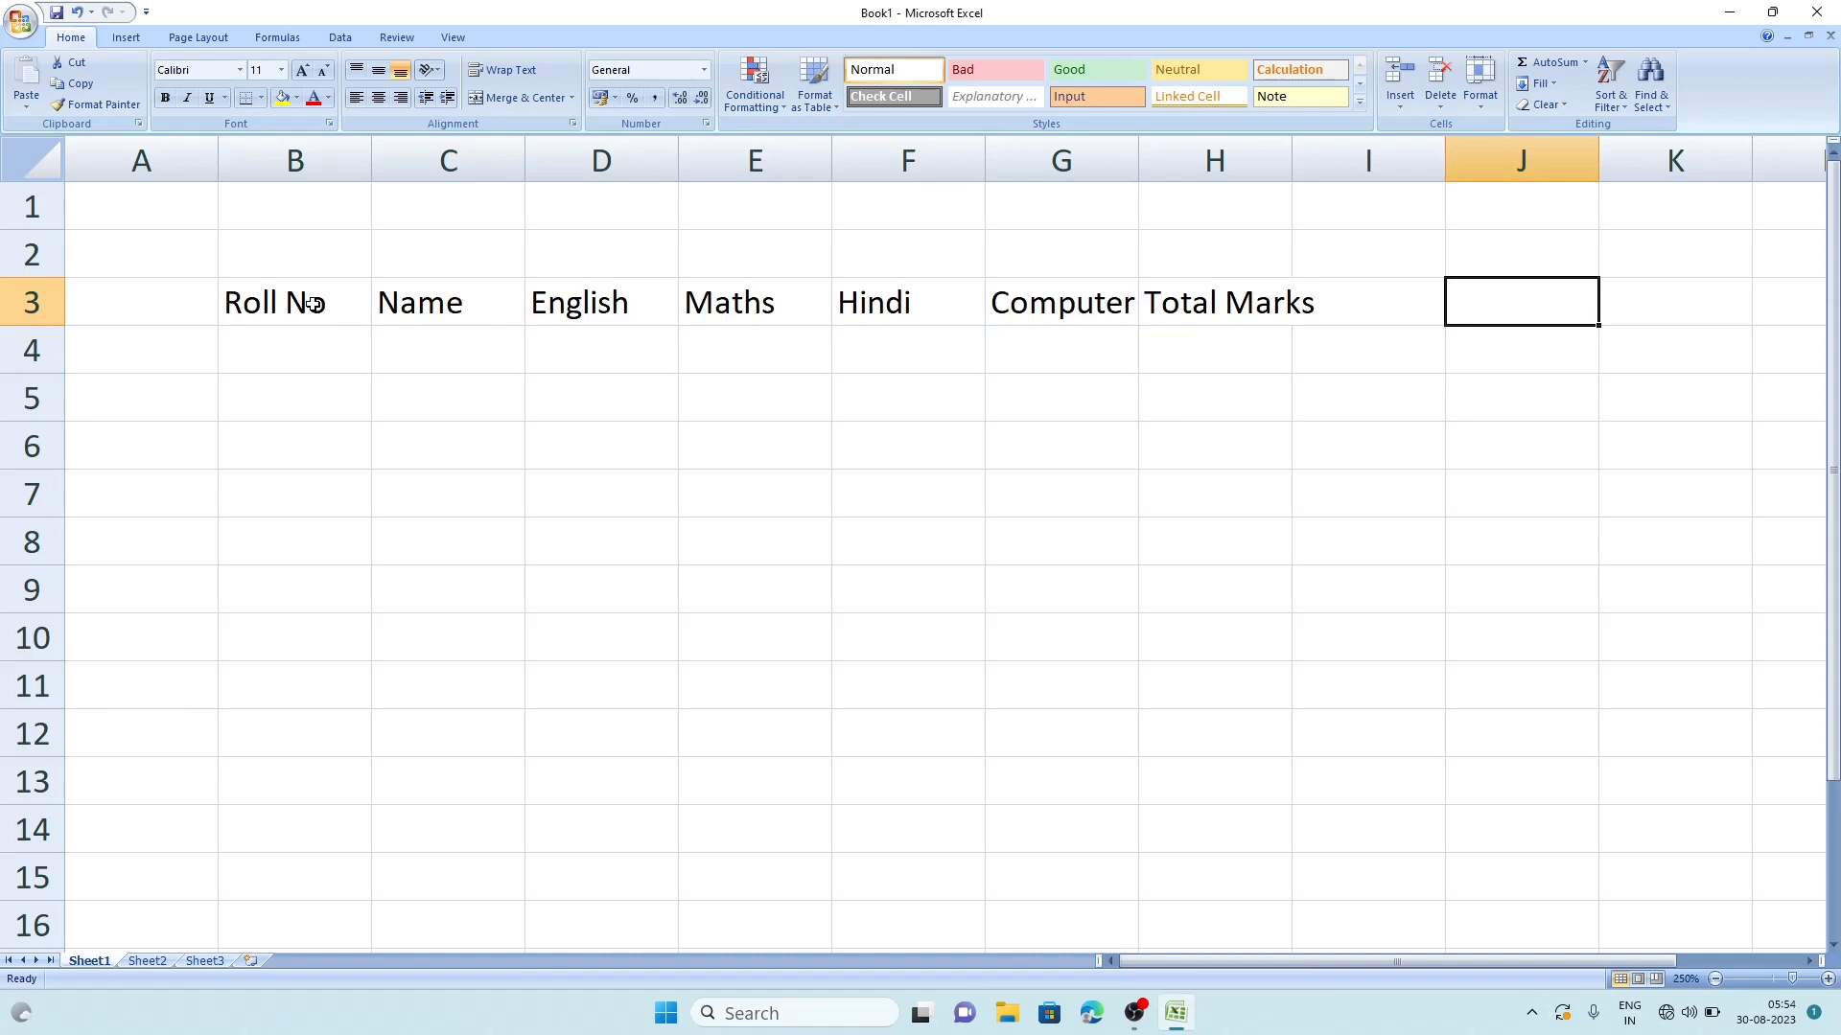
key("Left")
type("Per")
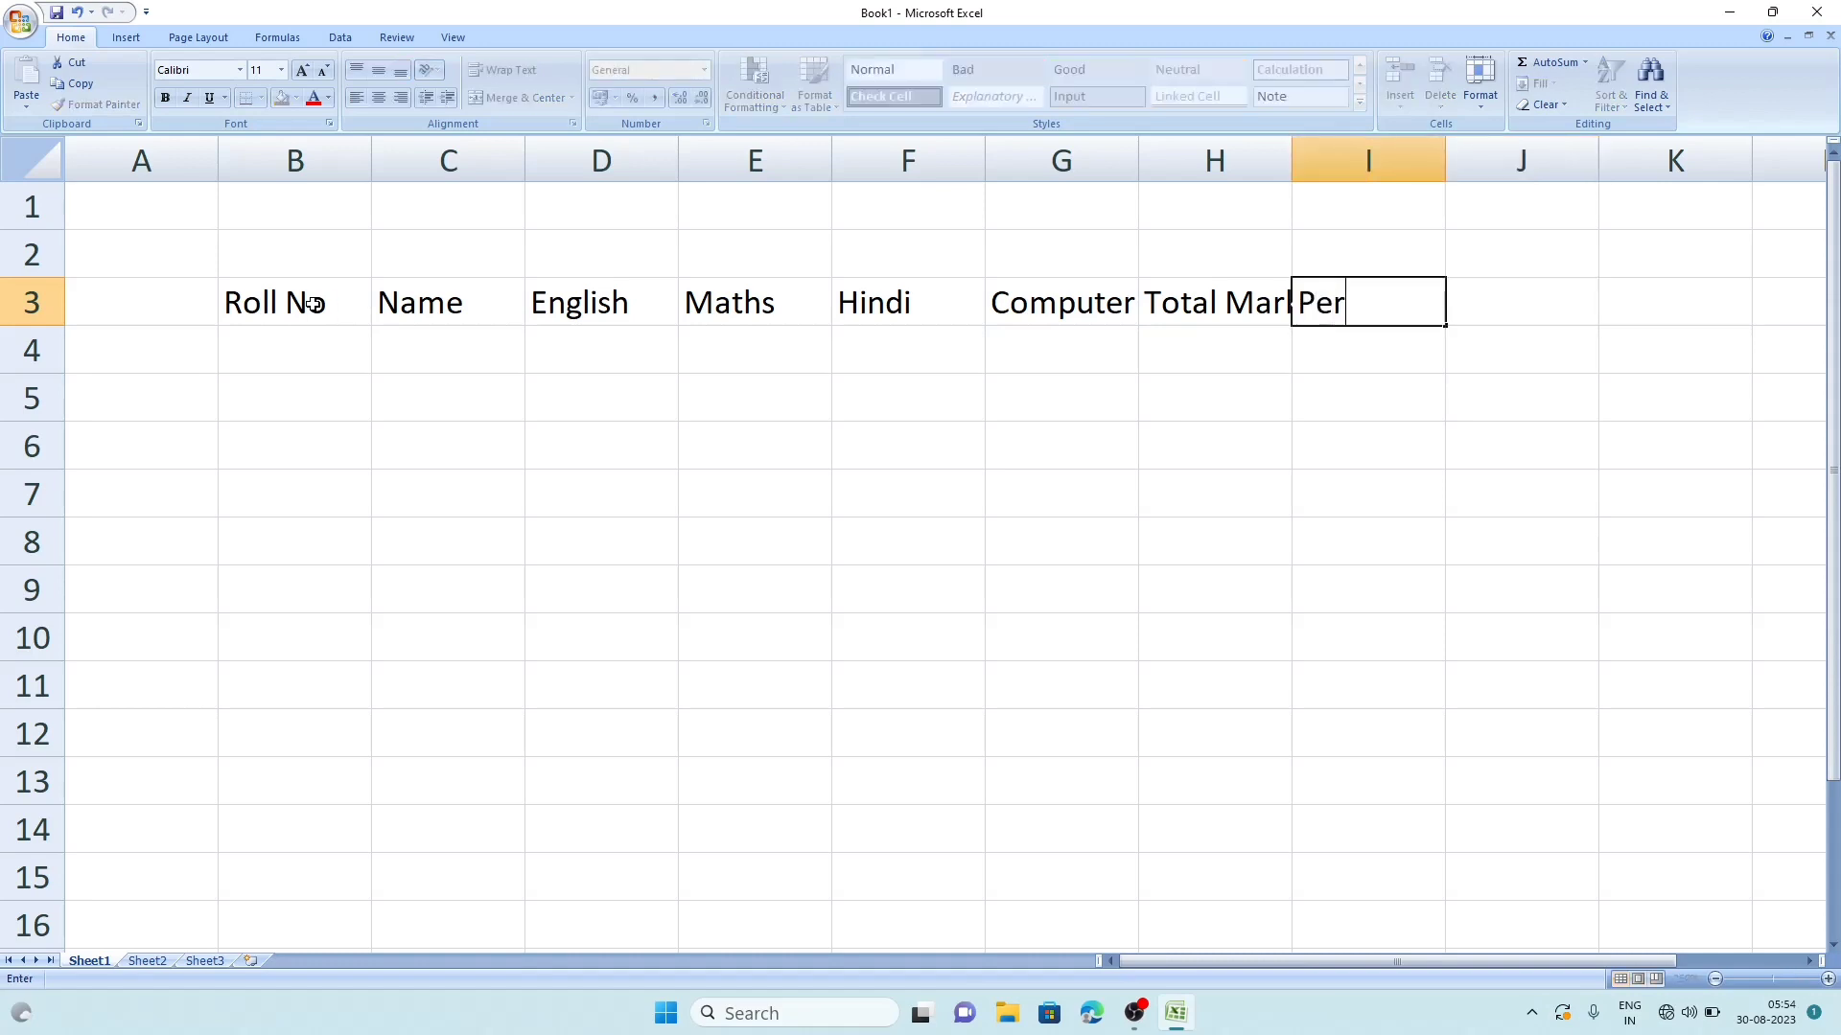
type("centage")
key("Tab")
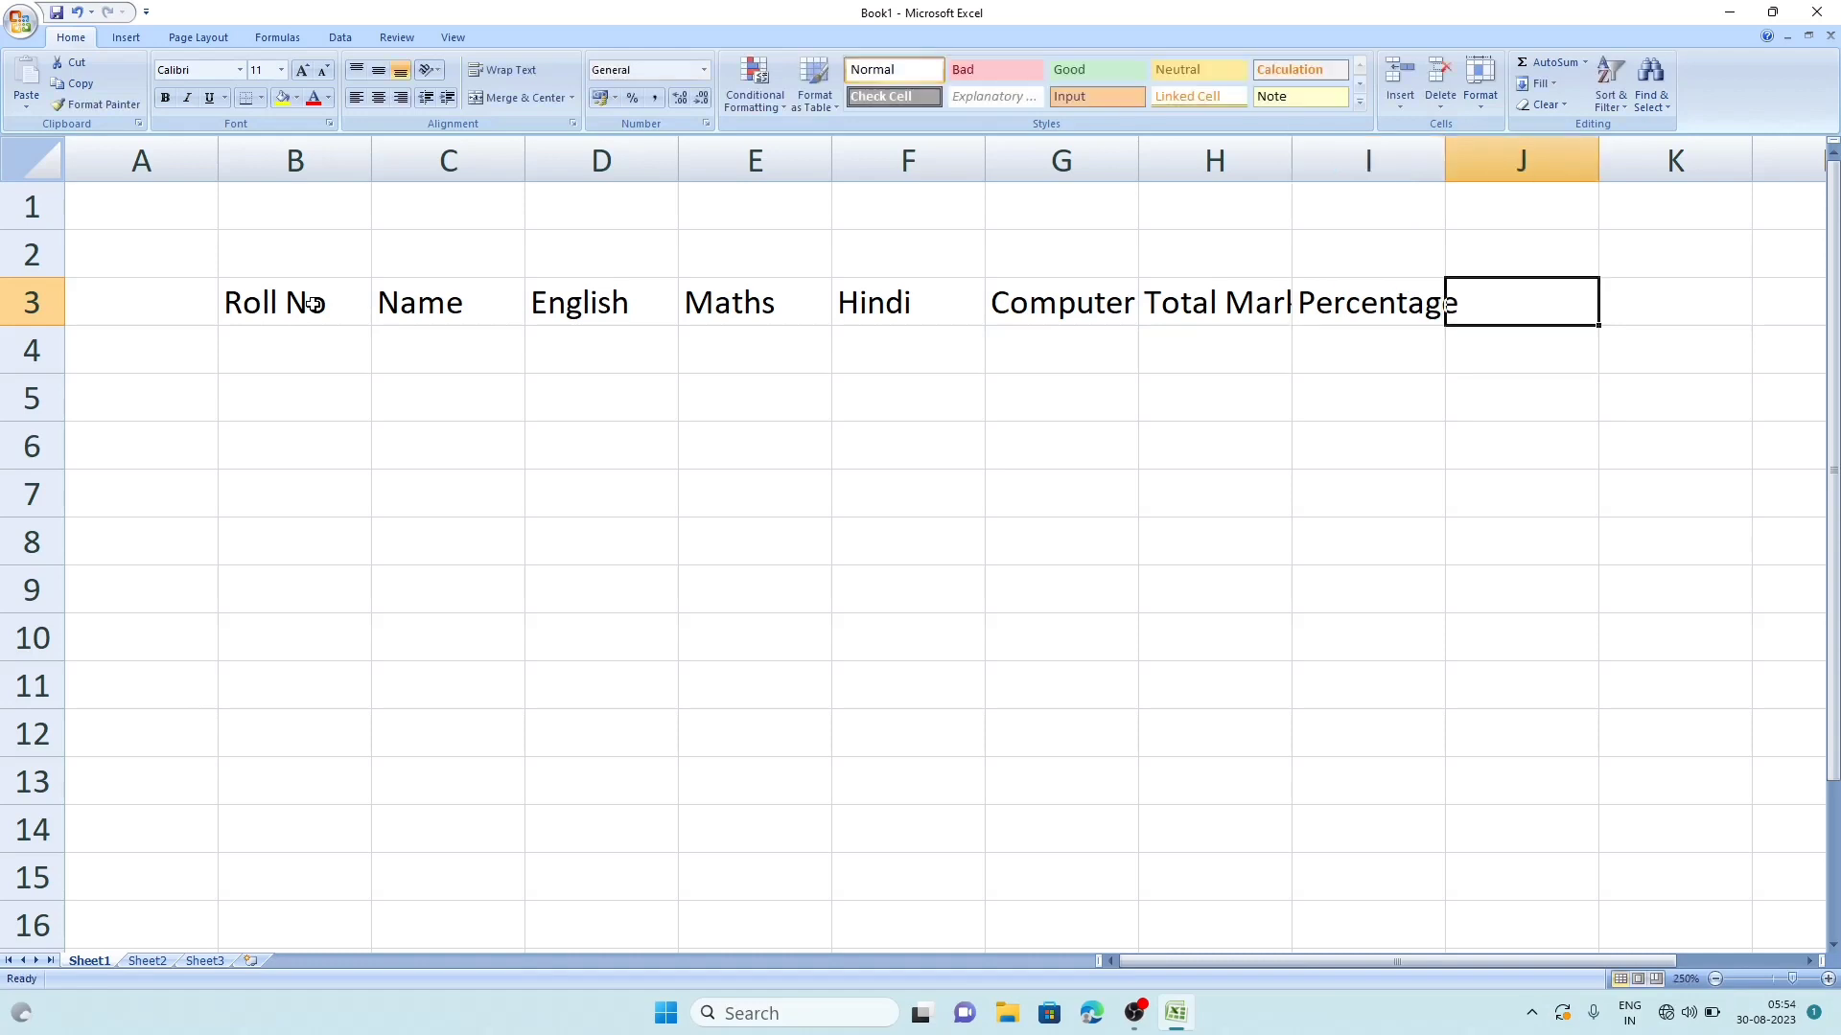
type("Resul")
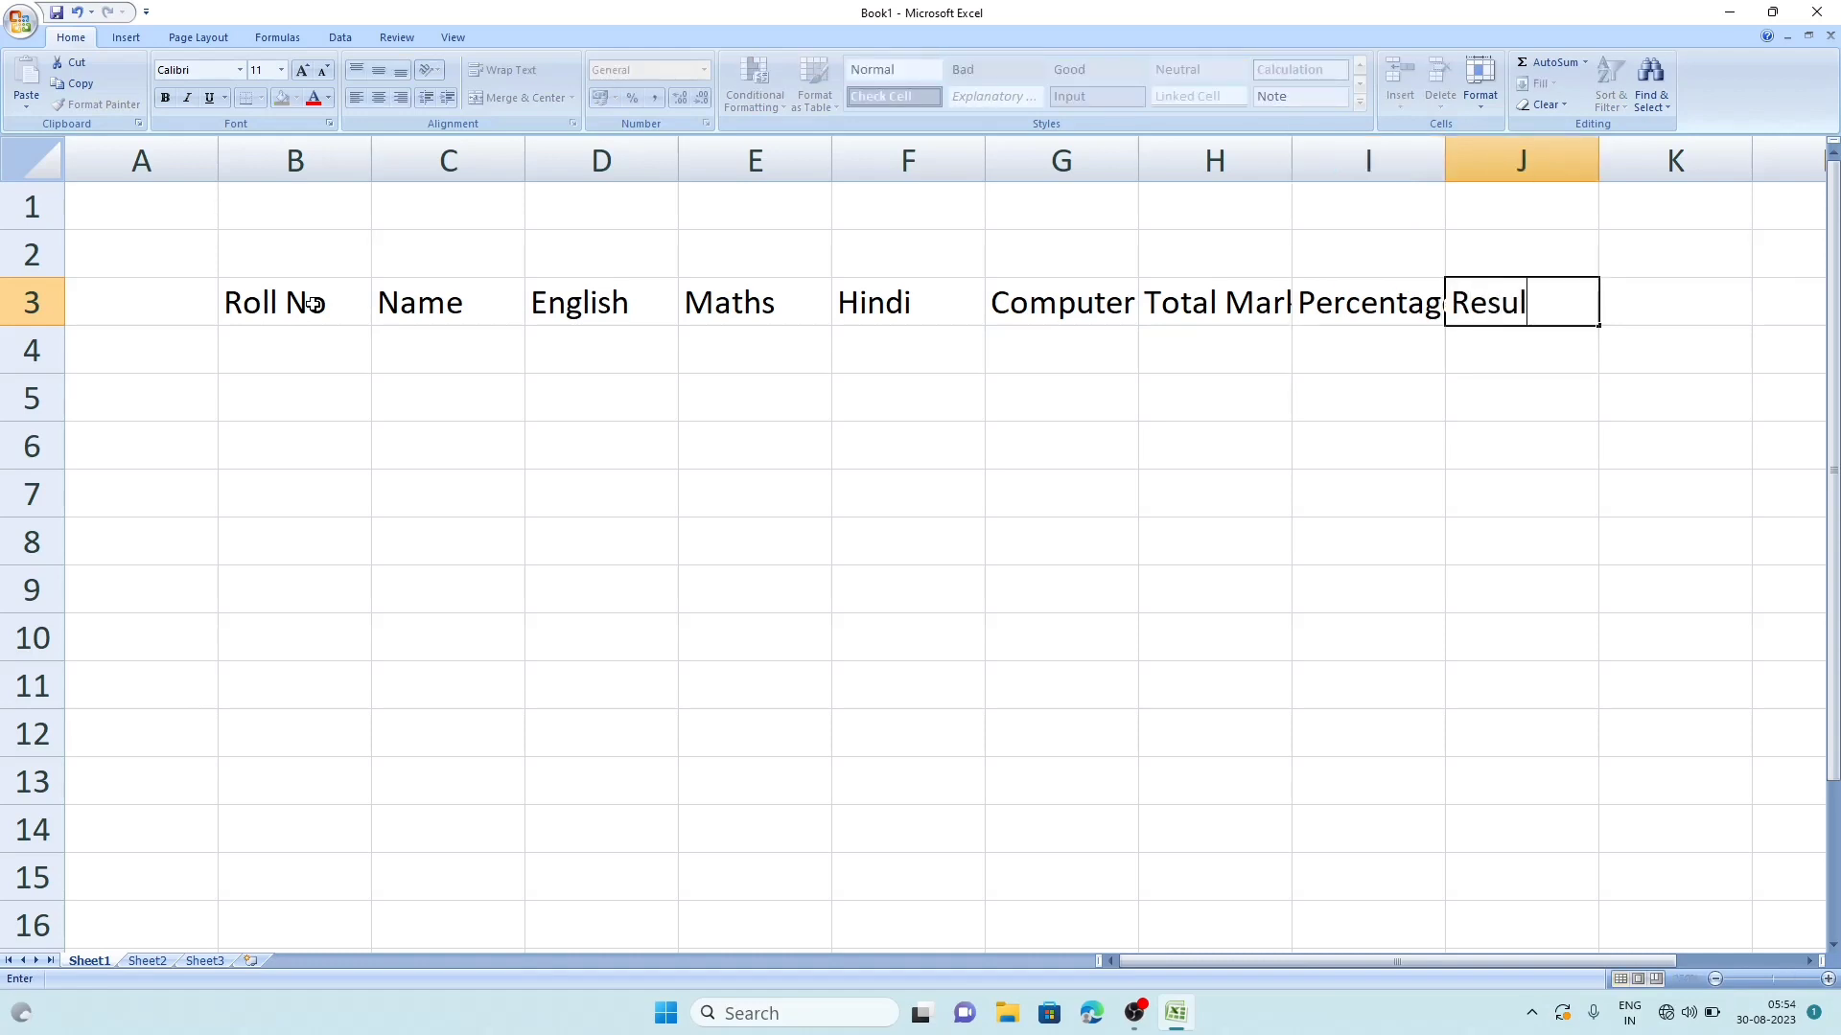
type("t")
- Narrow column B and widen columns C, H and I so Roll No, names, Total Marks and Percentage fit
left_click(923, 462)
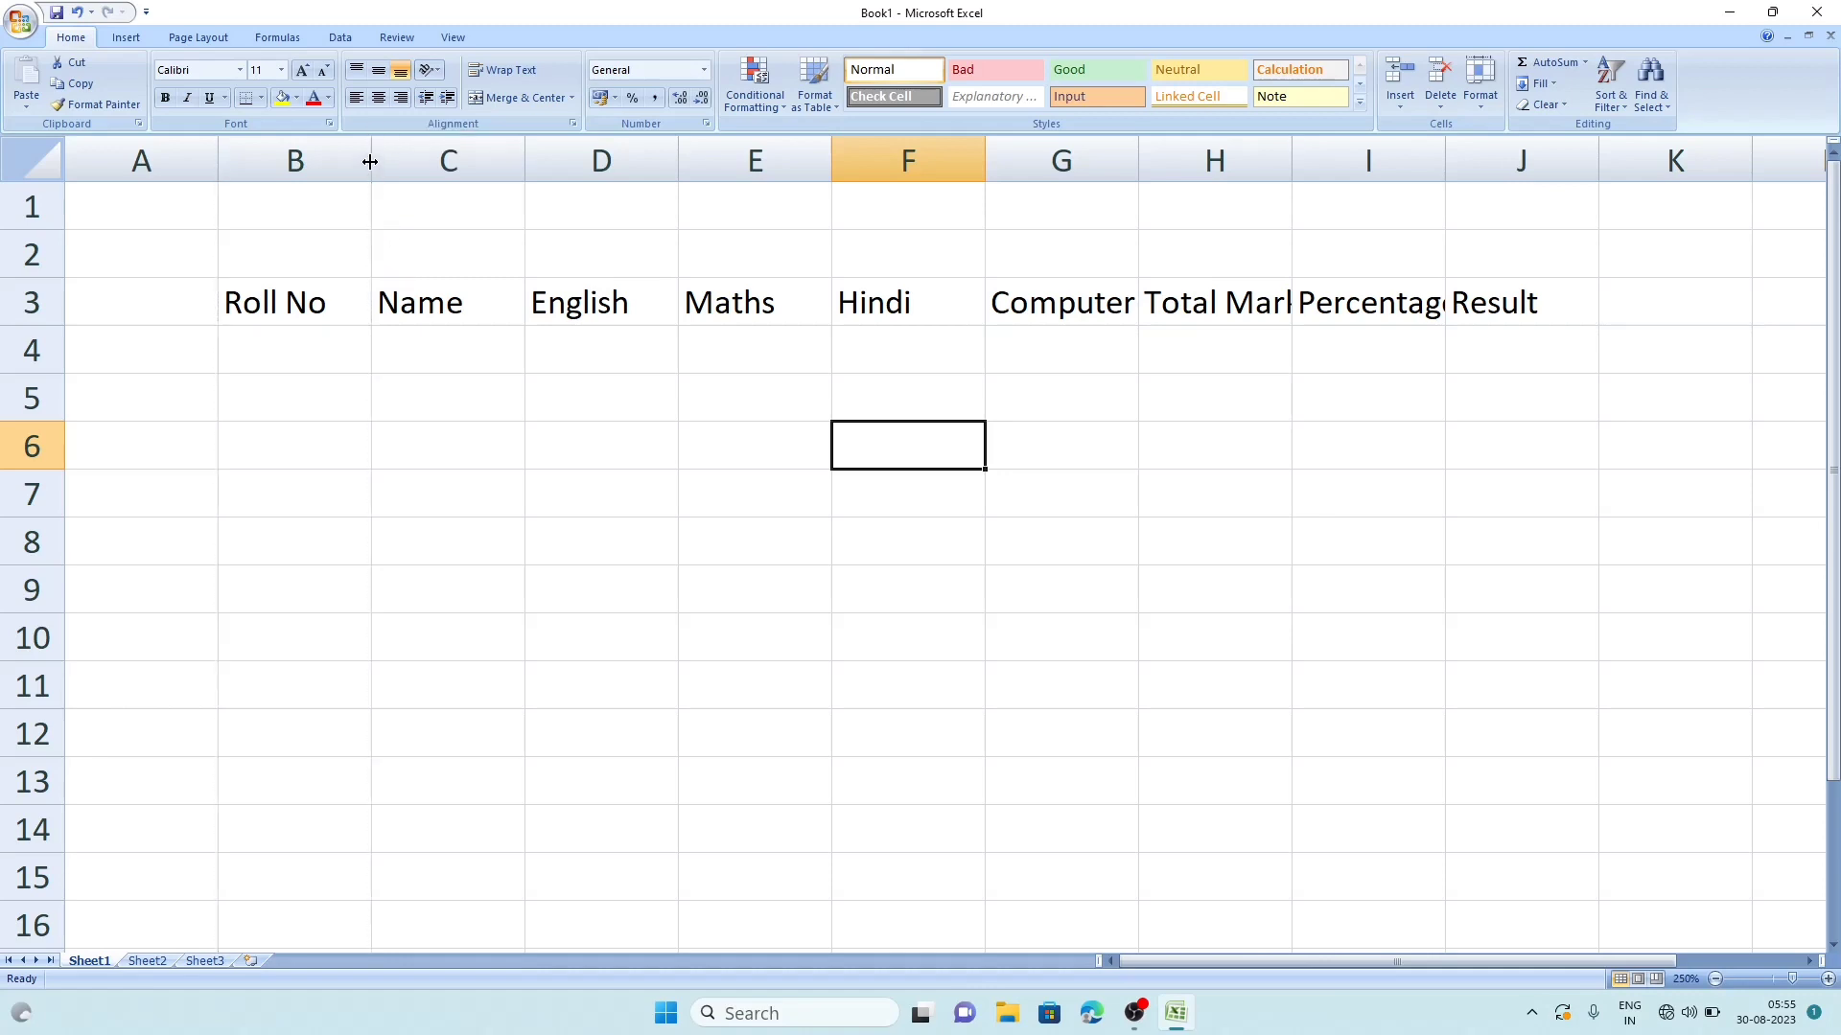
left_click_drag(370, 162, 340, 162)
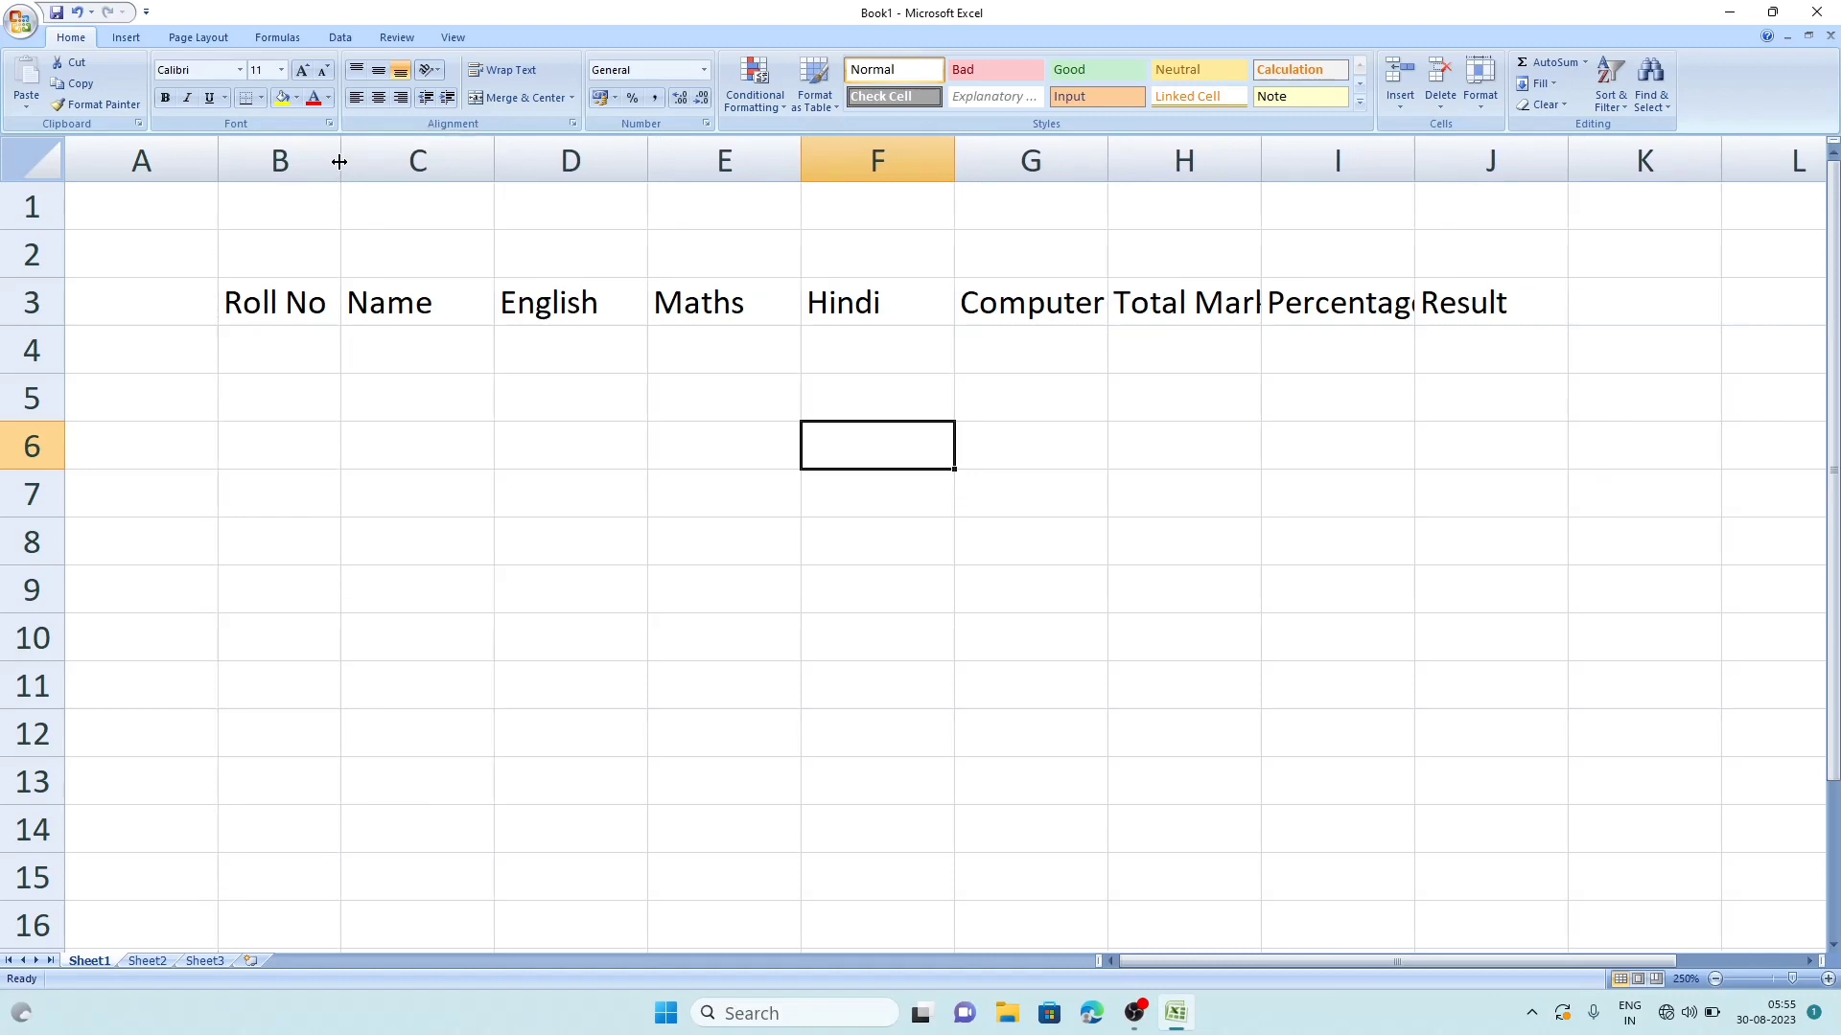
left_click_drag(490, 155, 526, 159)
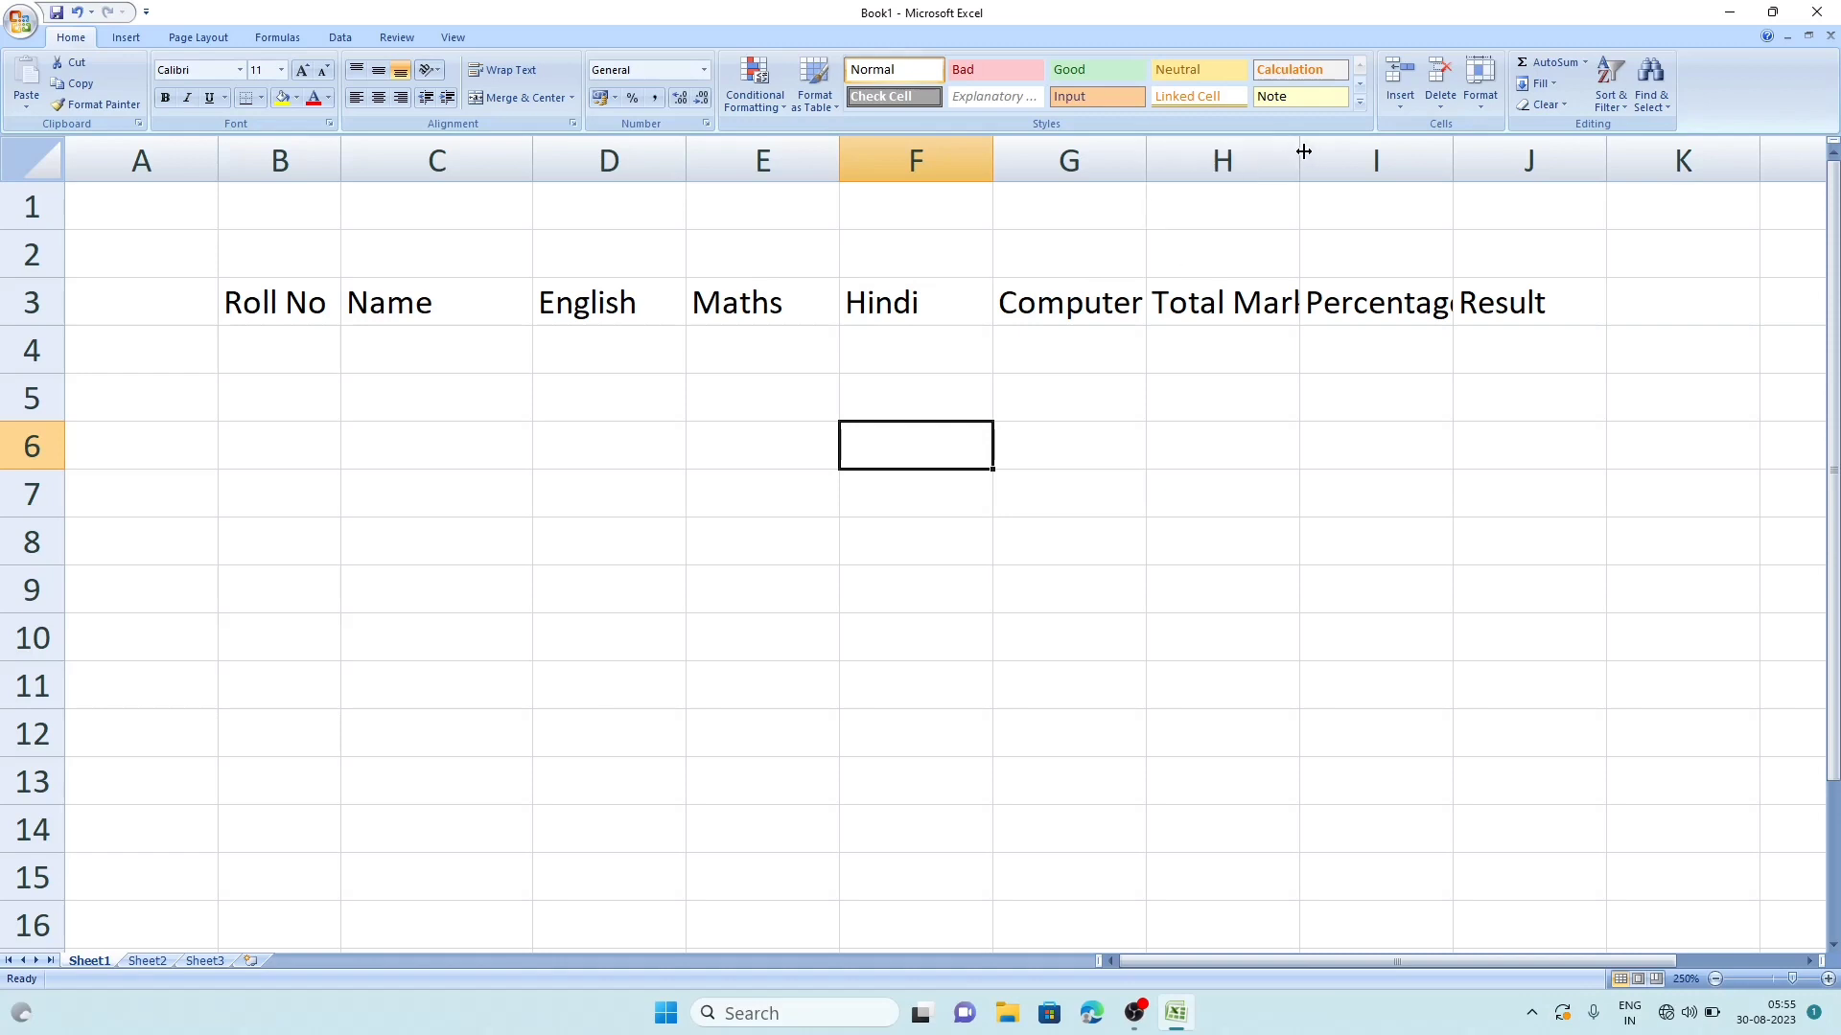
left_click_drag(1296, 155, 1352, 156)
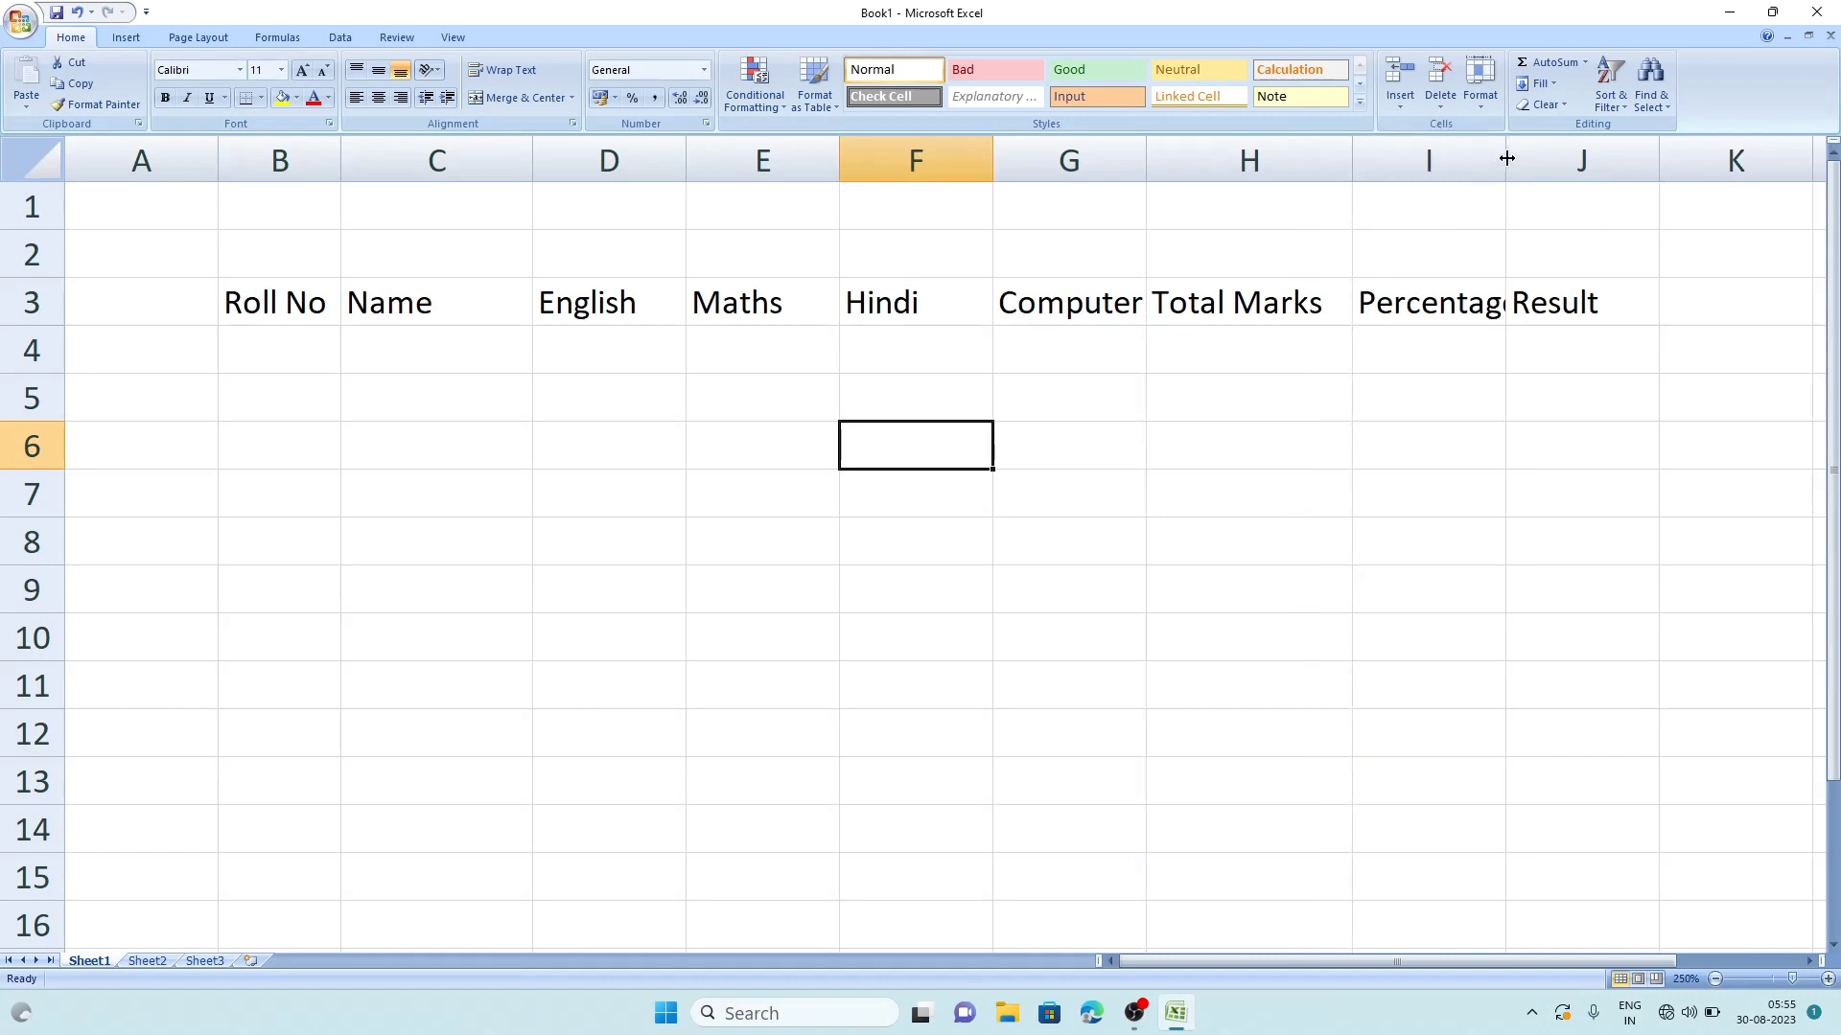
left_click_drag(1505, 156, 1547, 161)
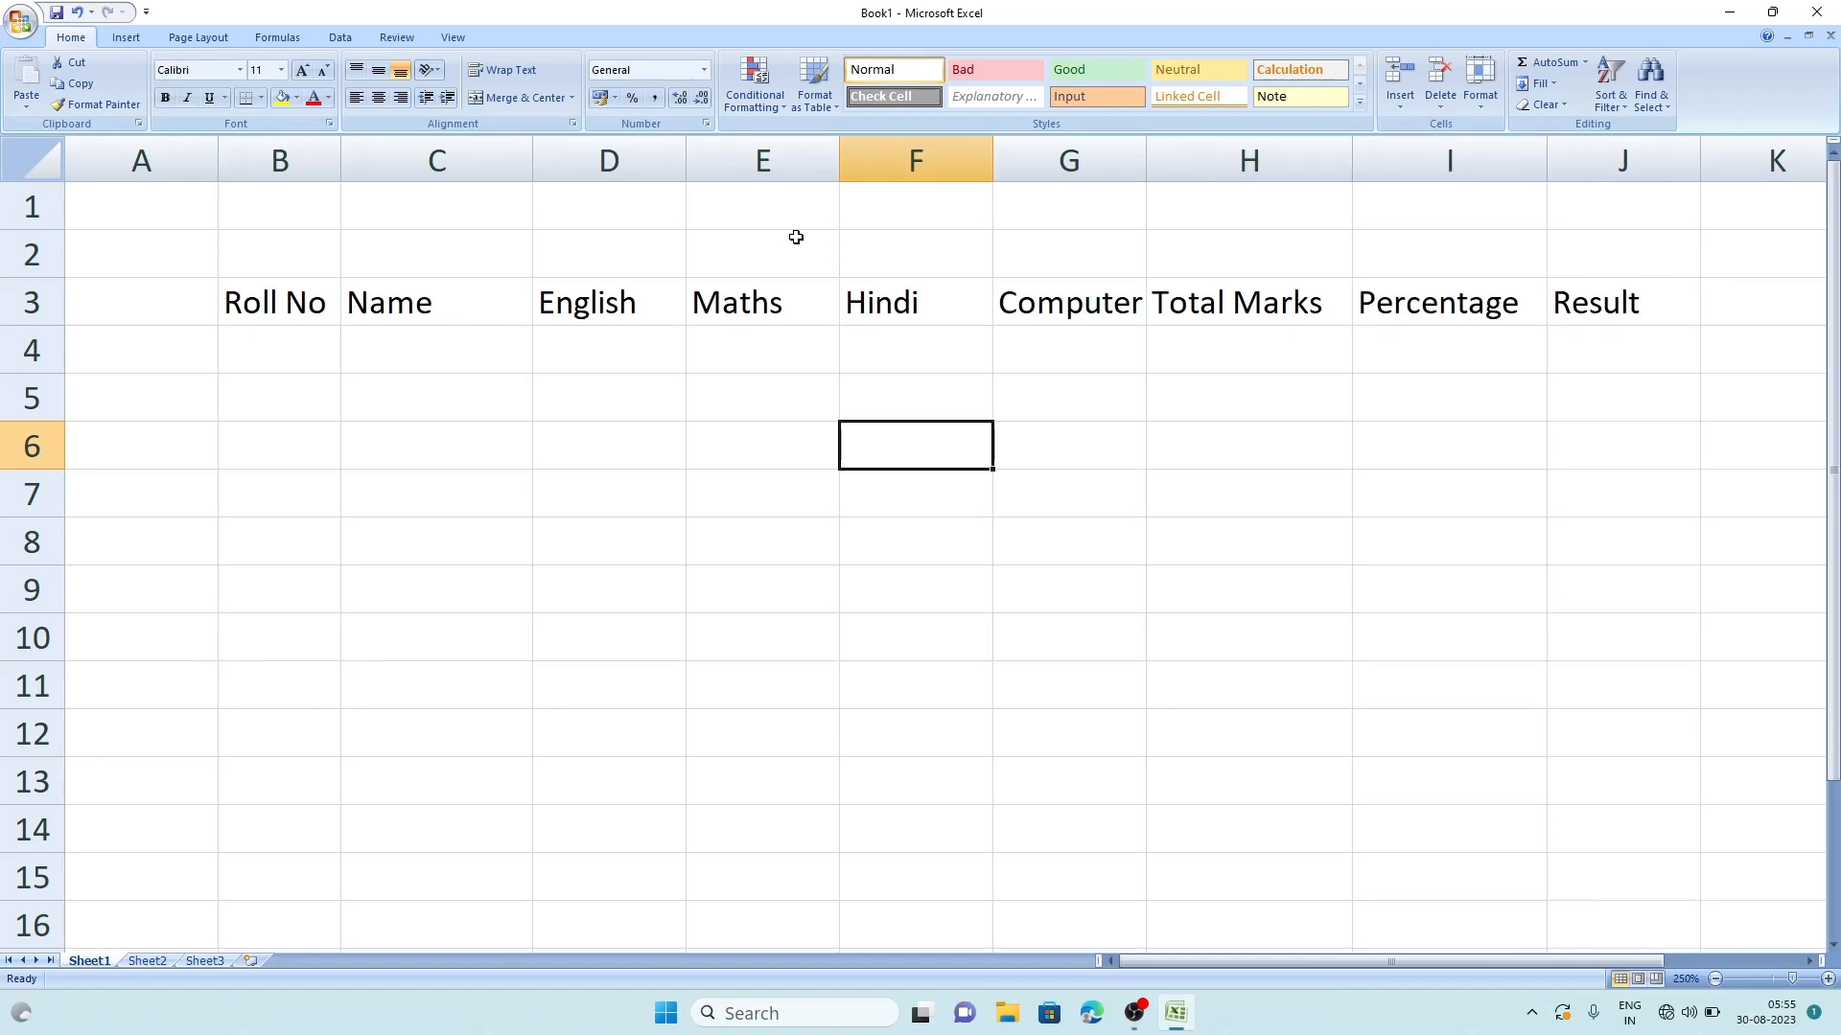
- Merge and centre B2:J2 into a single title cell using Merge & Center
left_click(264, 250)
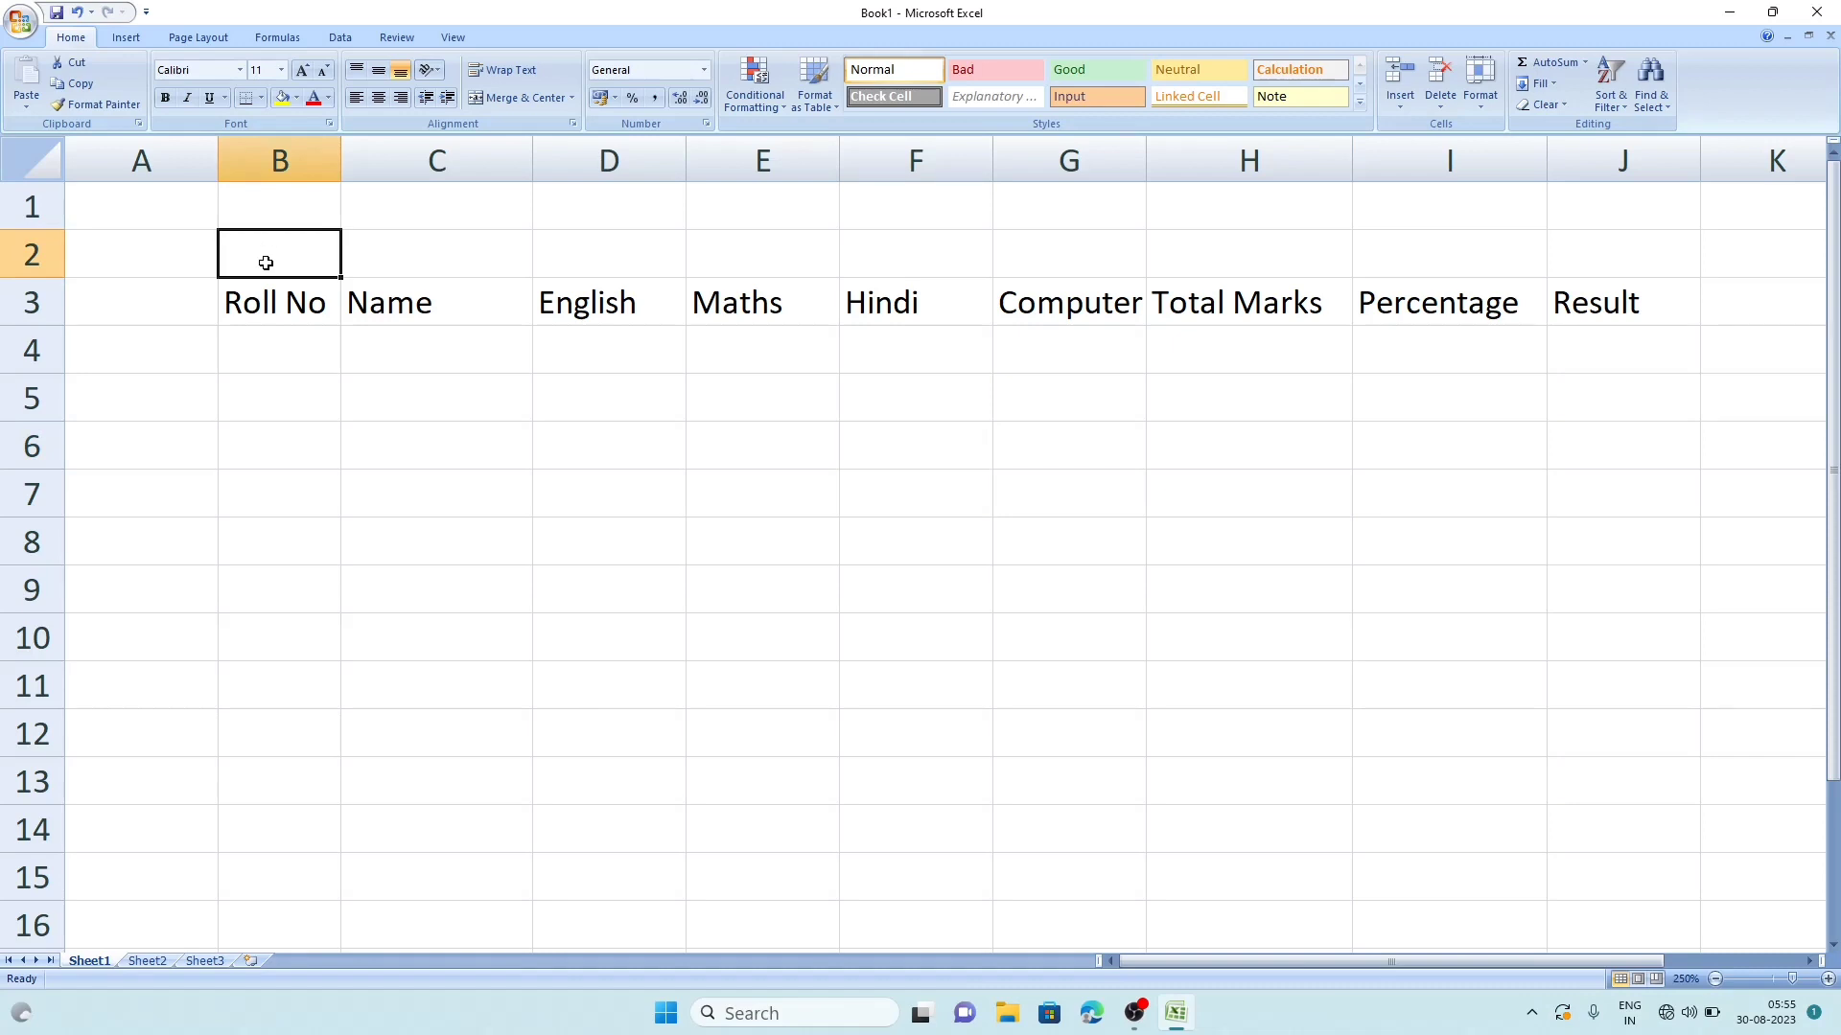
left_click_drag(265, 262, 1382, 263)
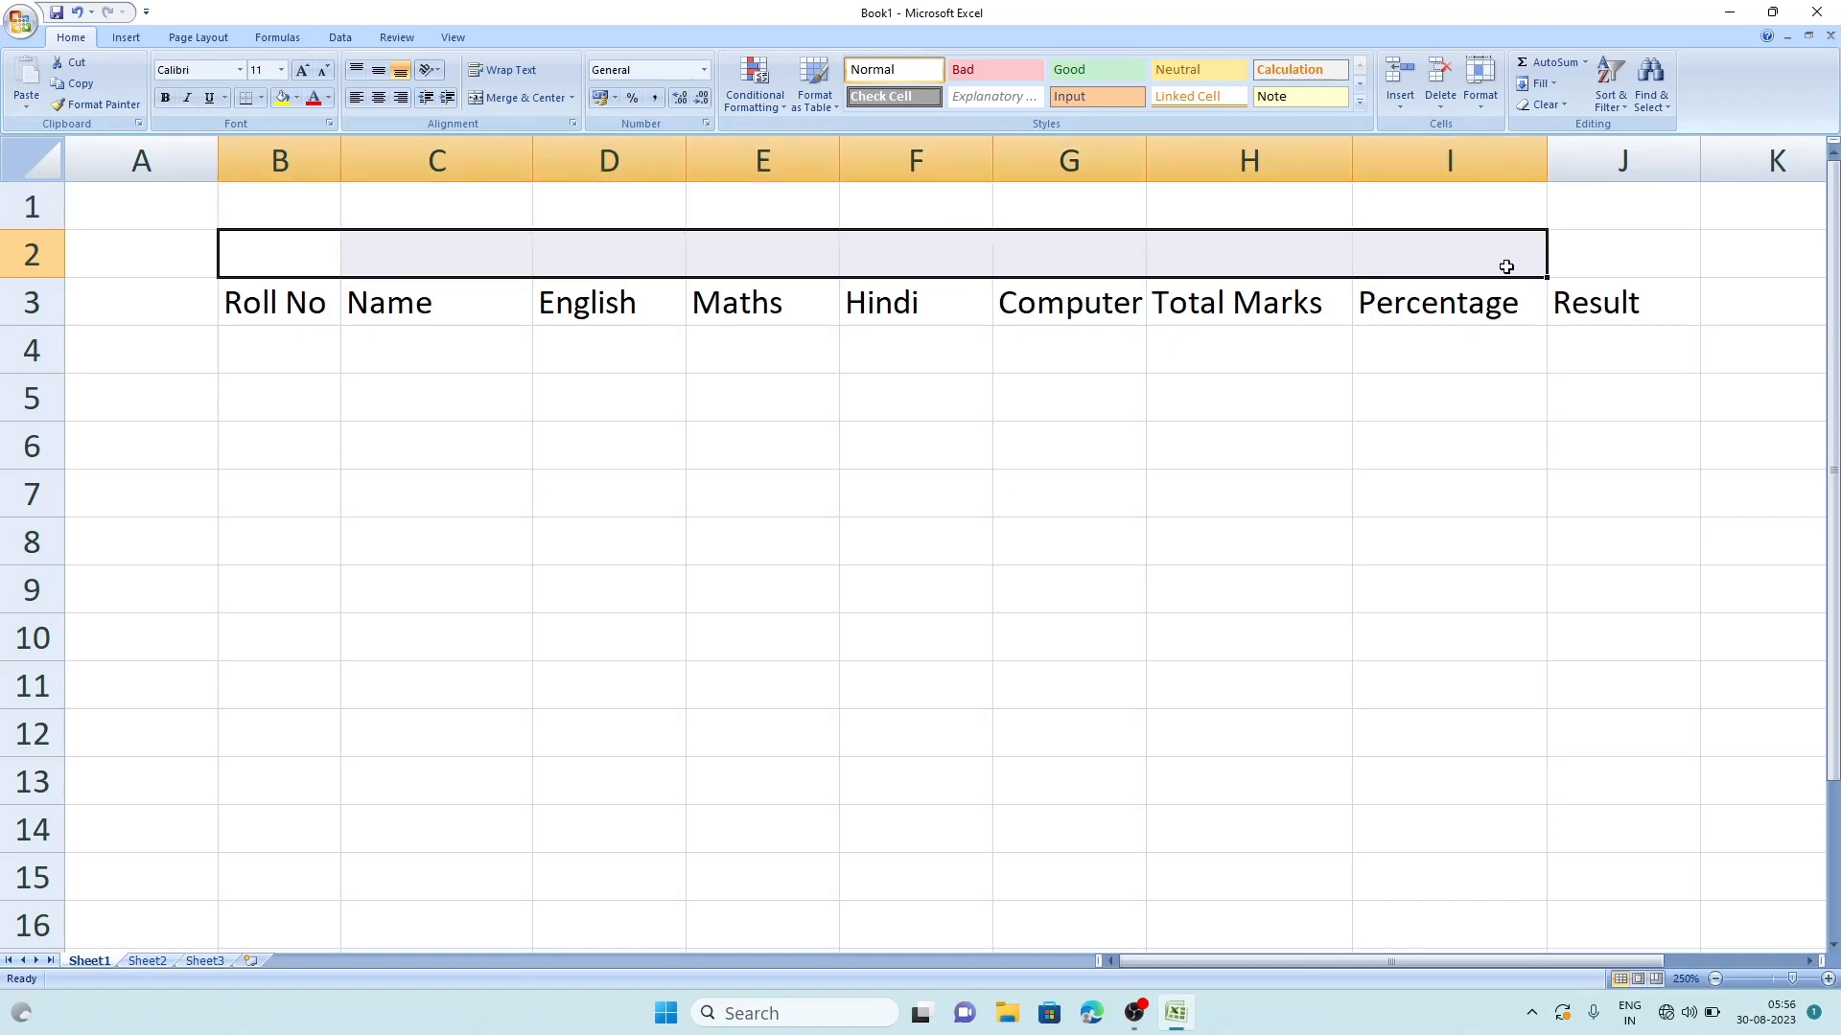
left_click_drag(1506, 268, 1617, 266)
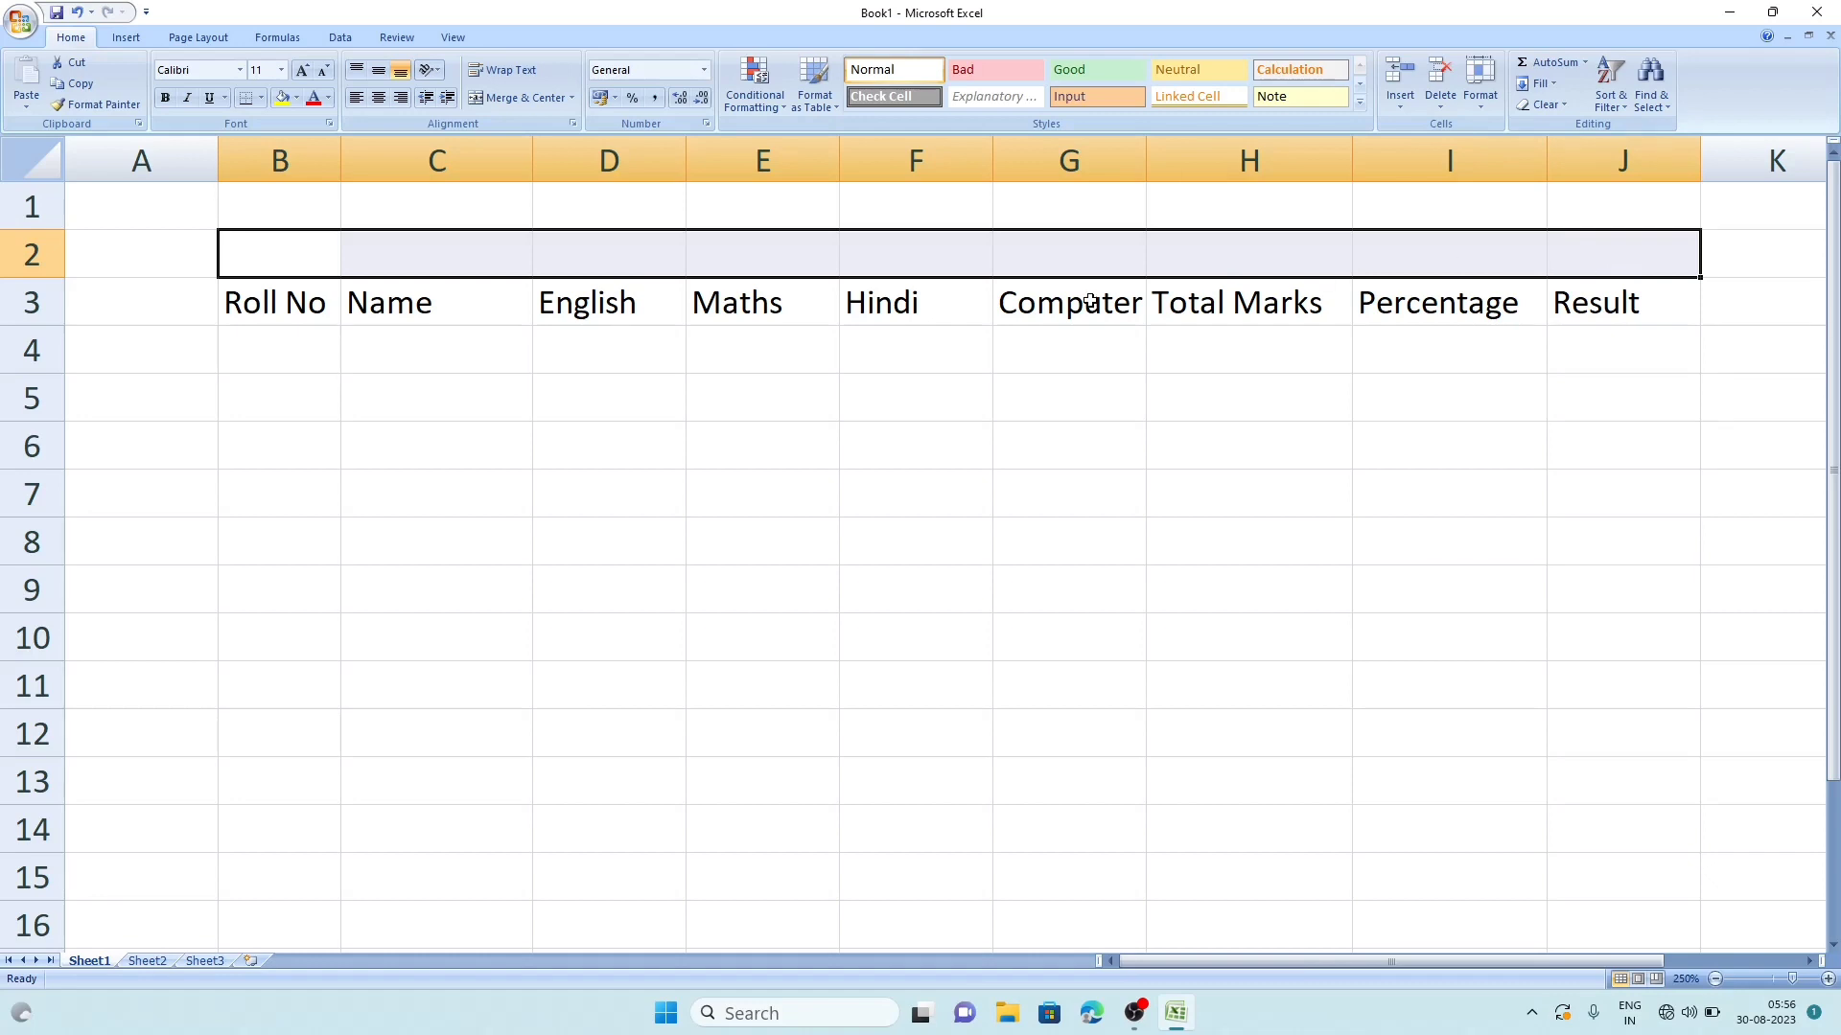
left_click(512, 97)
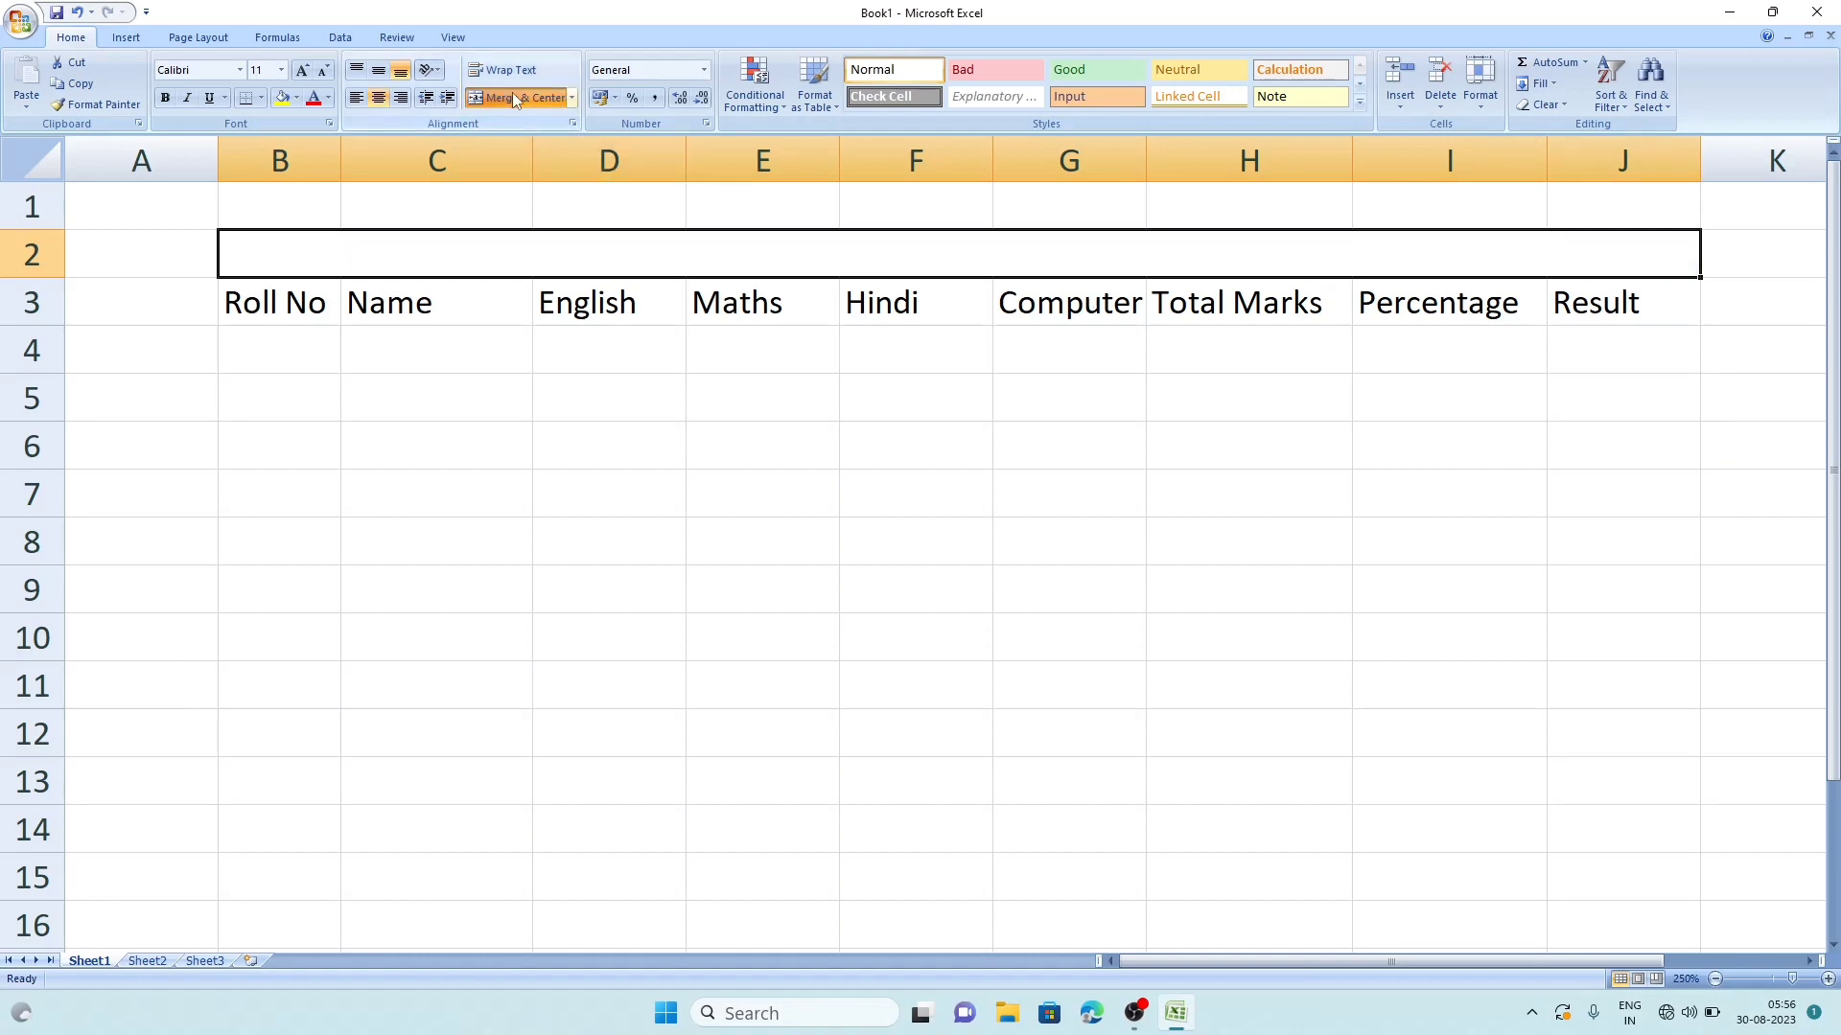
left_click(650, 434)
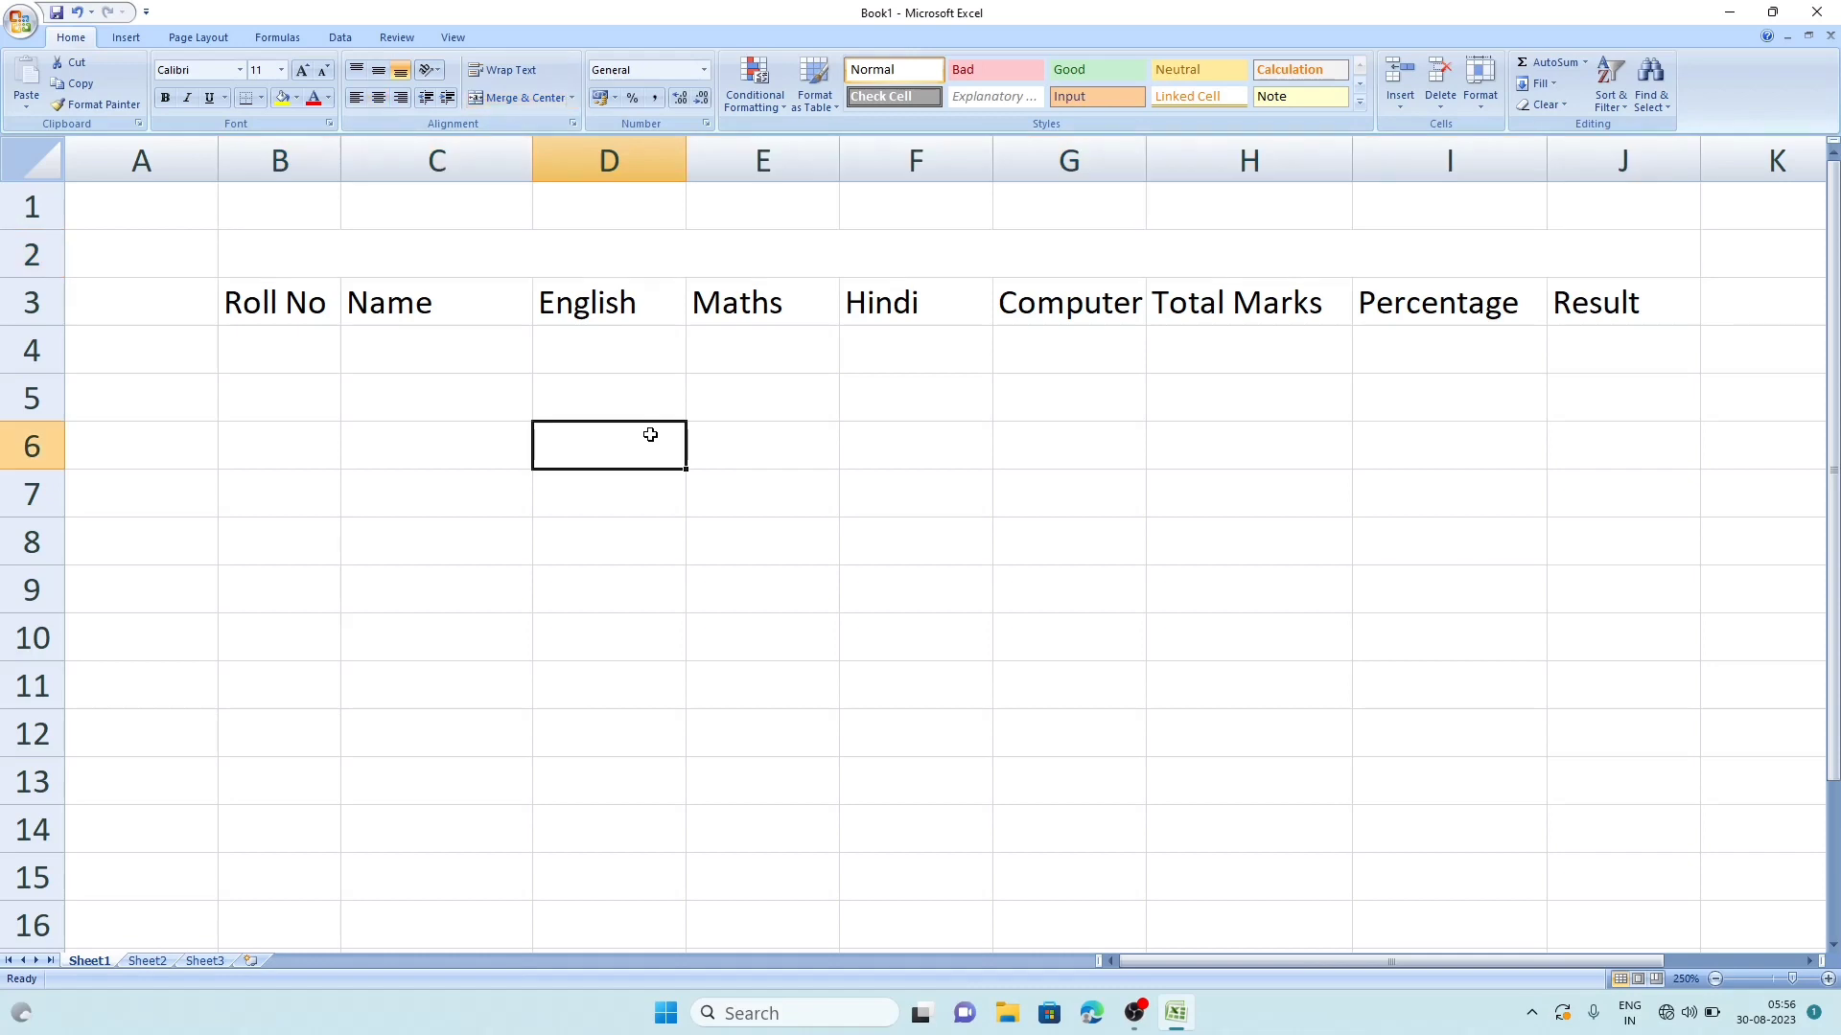
- Type CLASS 6 RESULTS - 2023 in capitals into the merged B2:J2 cell
left_click(666, 248)
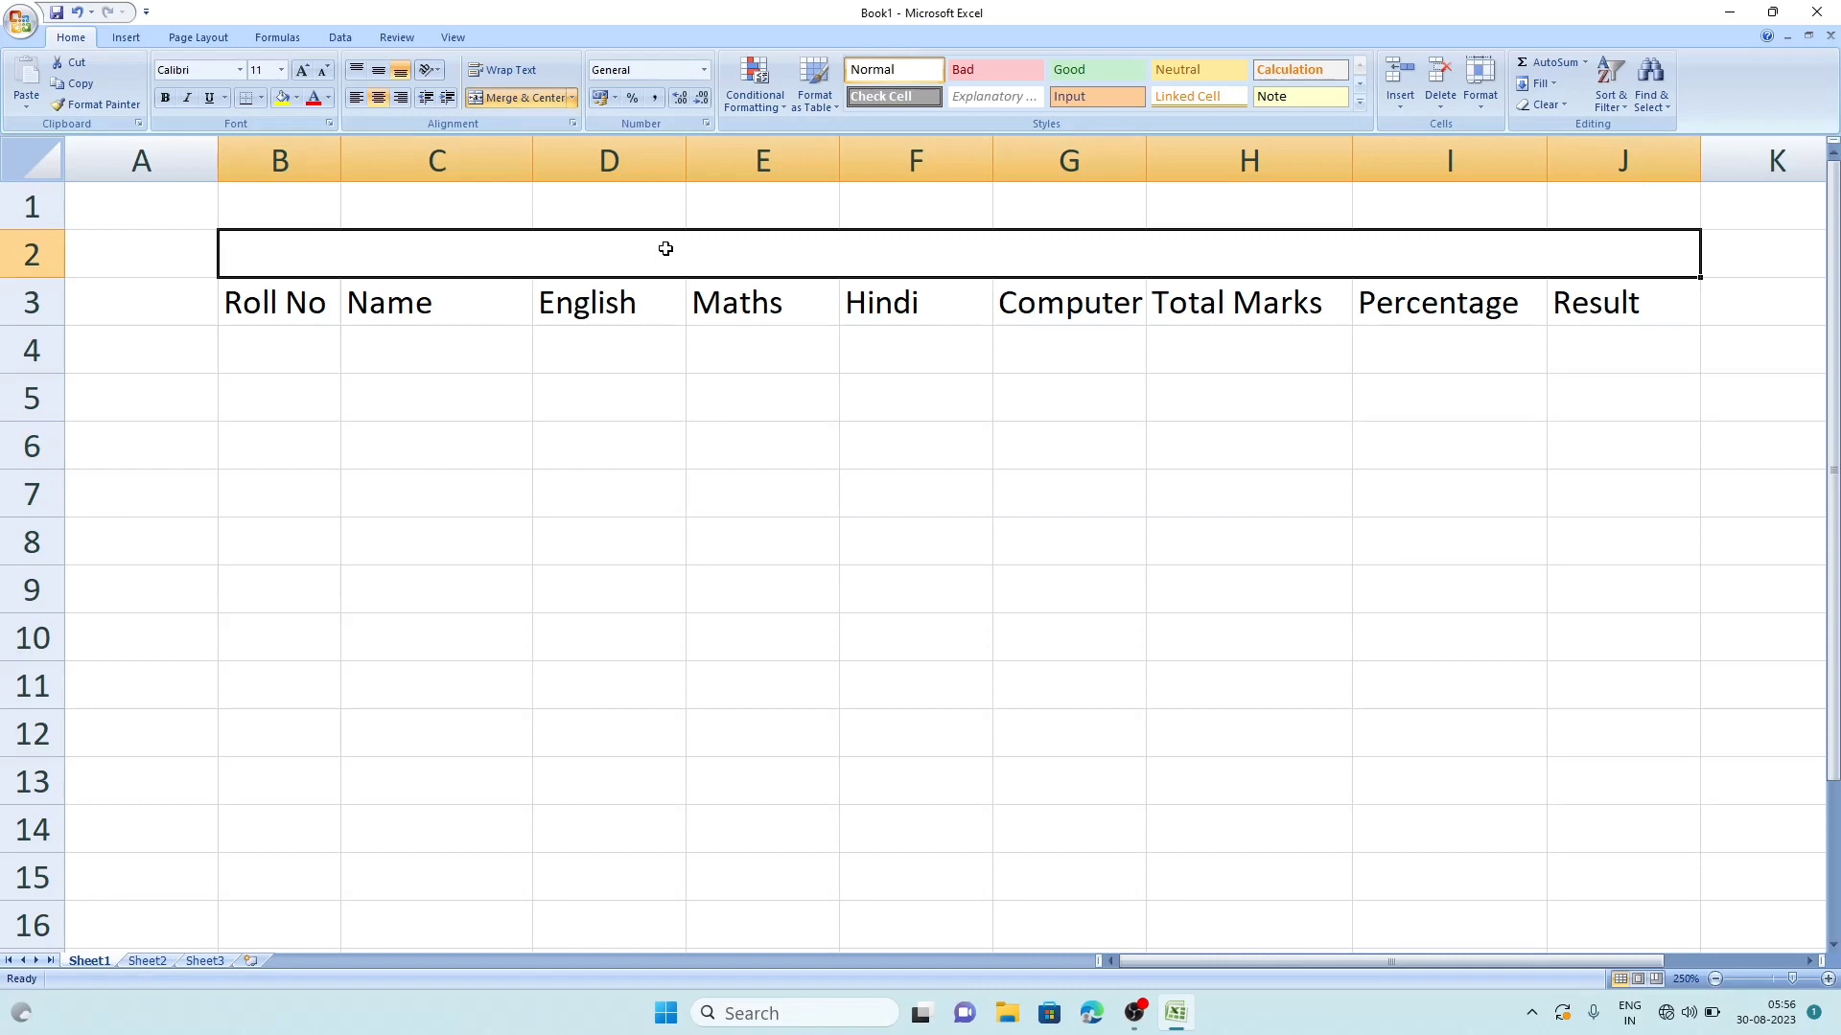
key("Caps_Lock")
type("C")
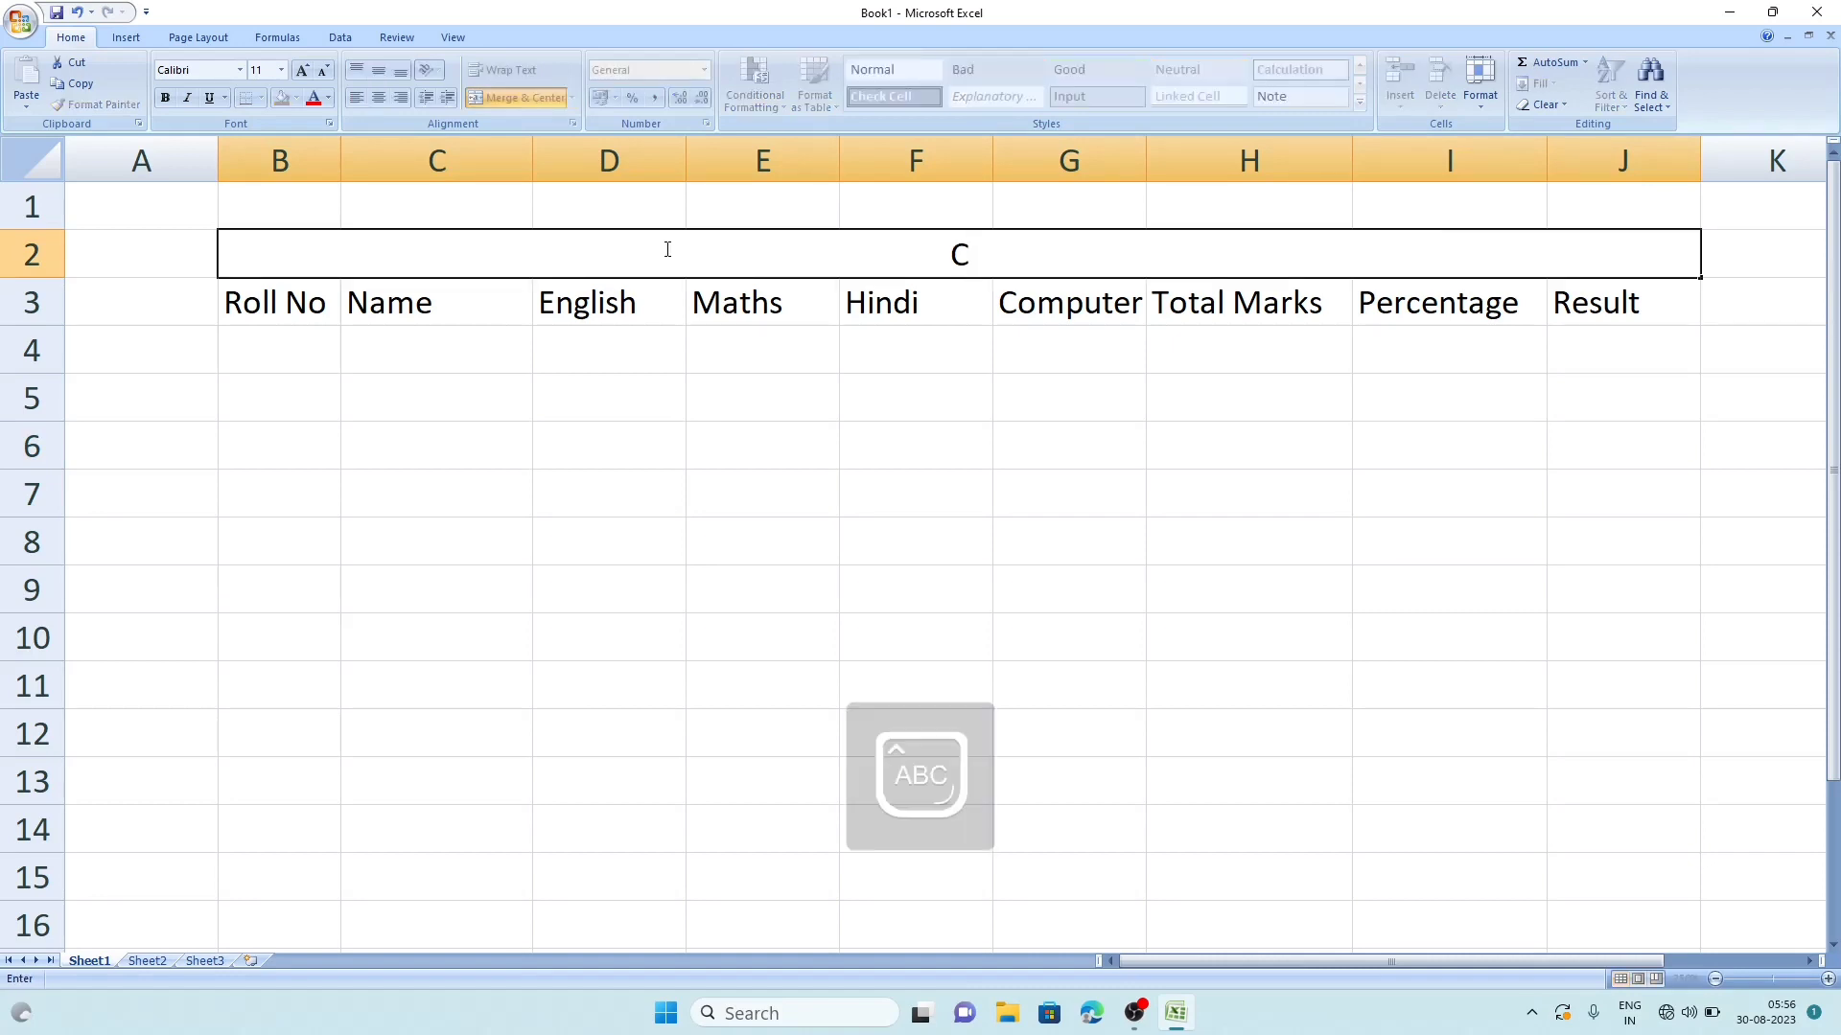
type("LASS 6")
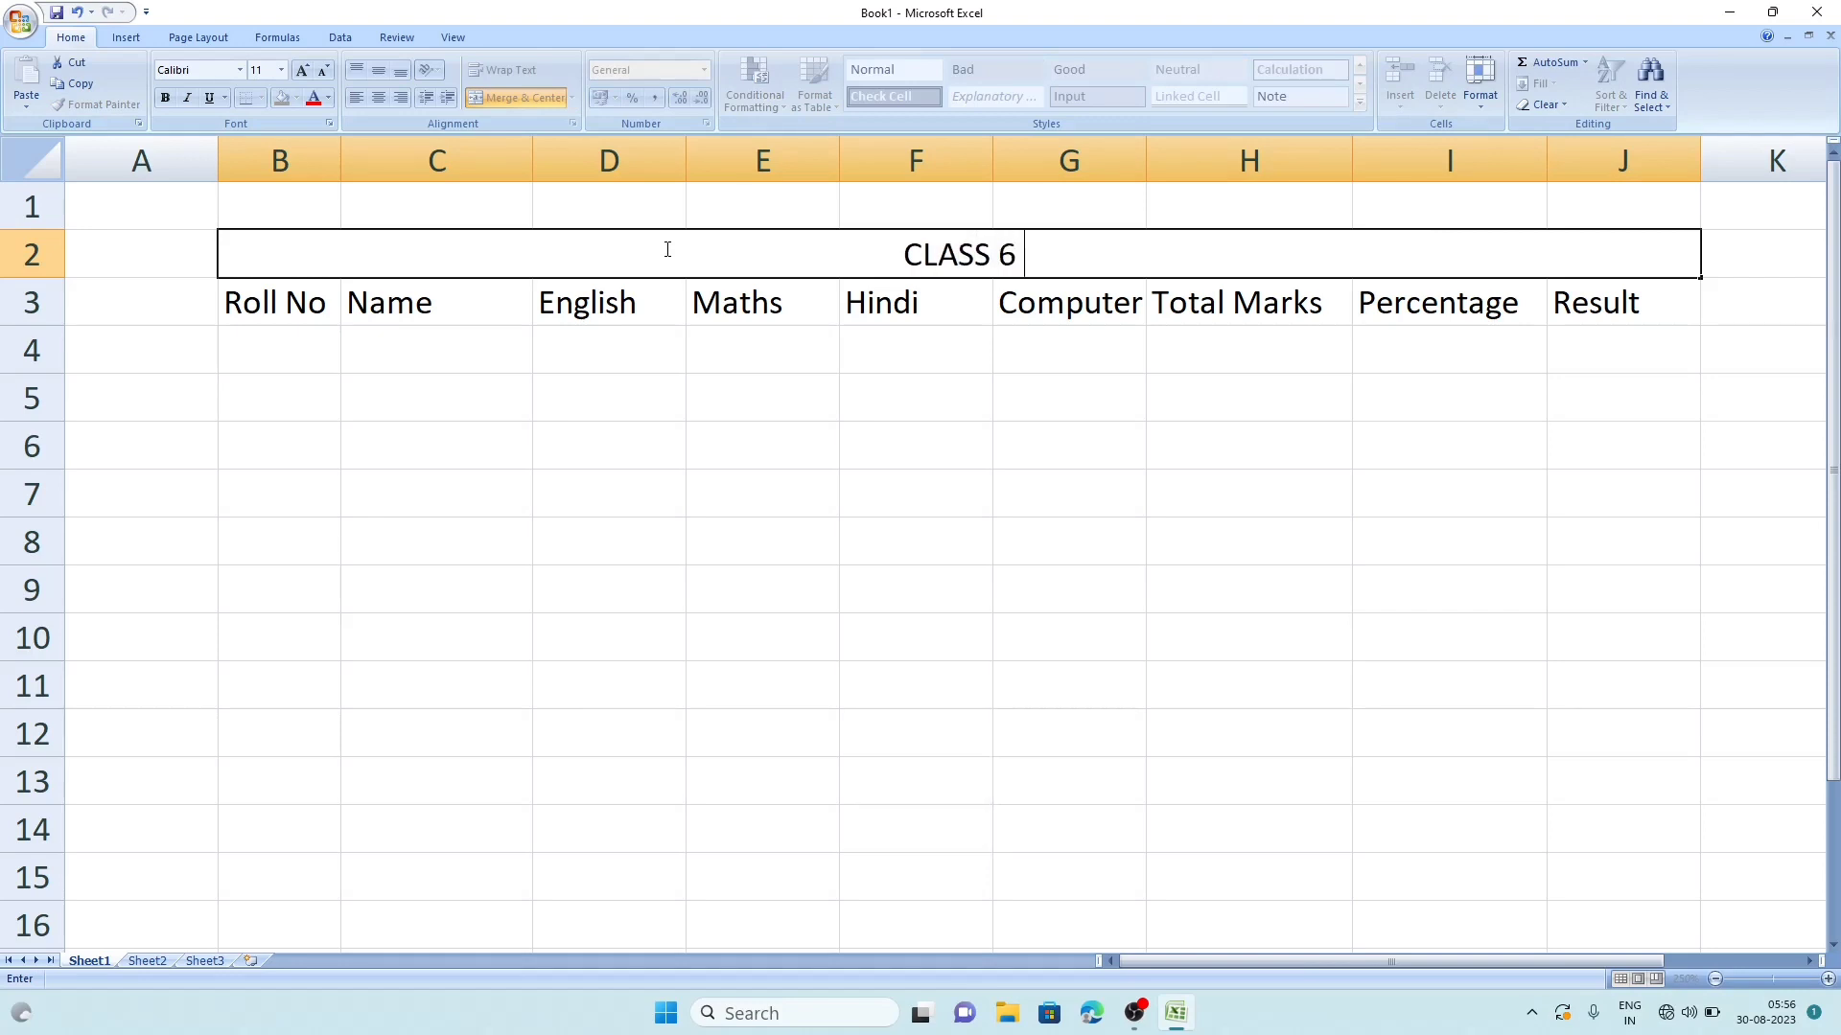
type(" RES")
type("U")
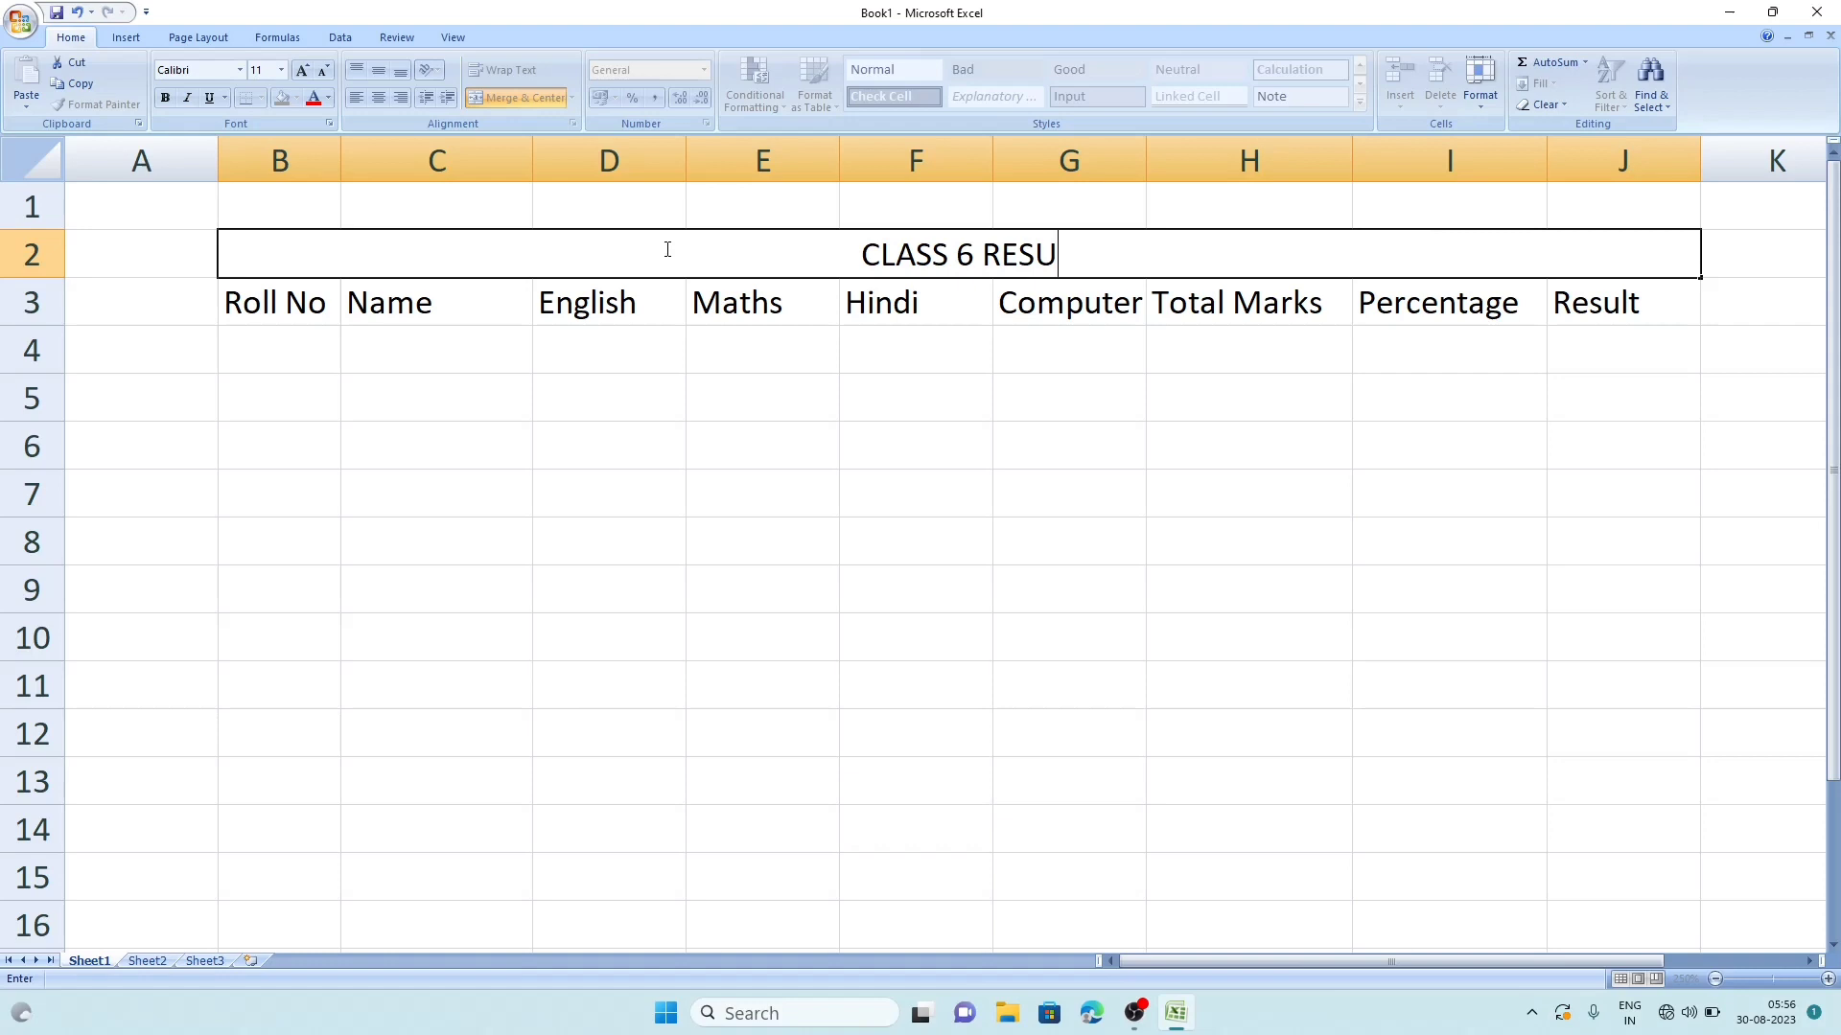
type("LTS -")
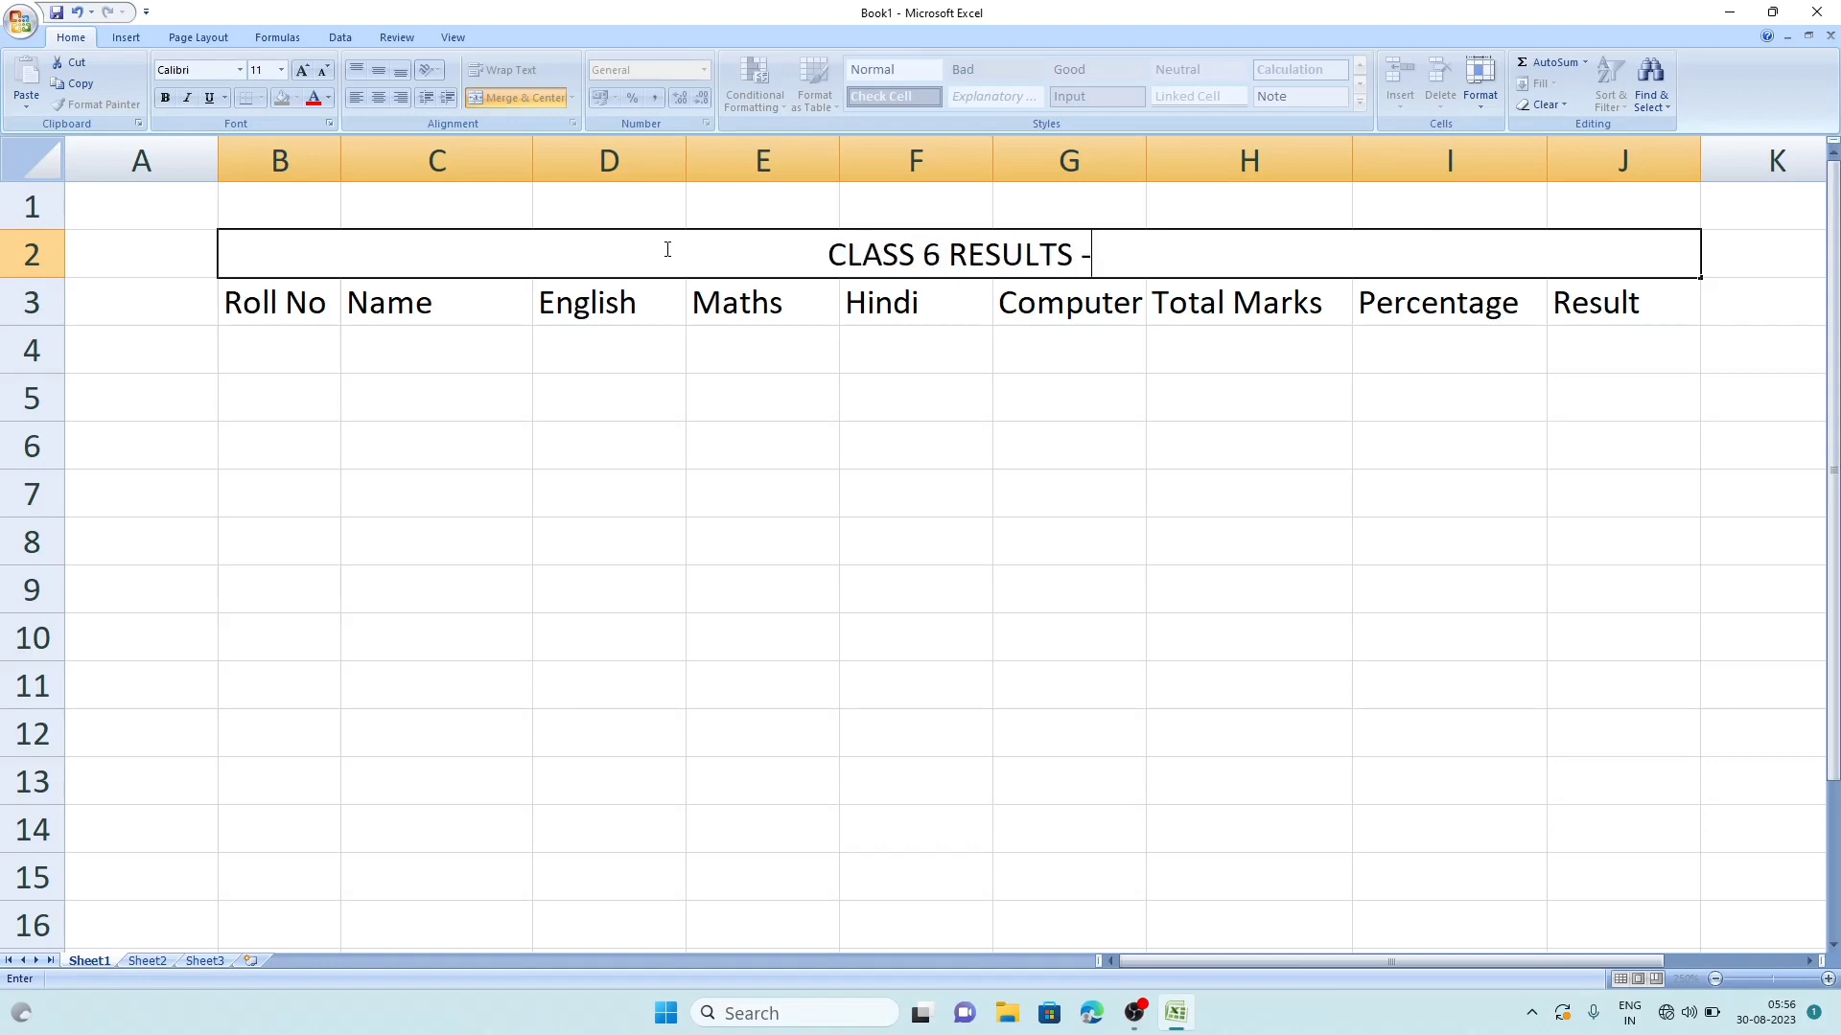
type(" 2023")
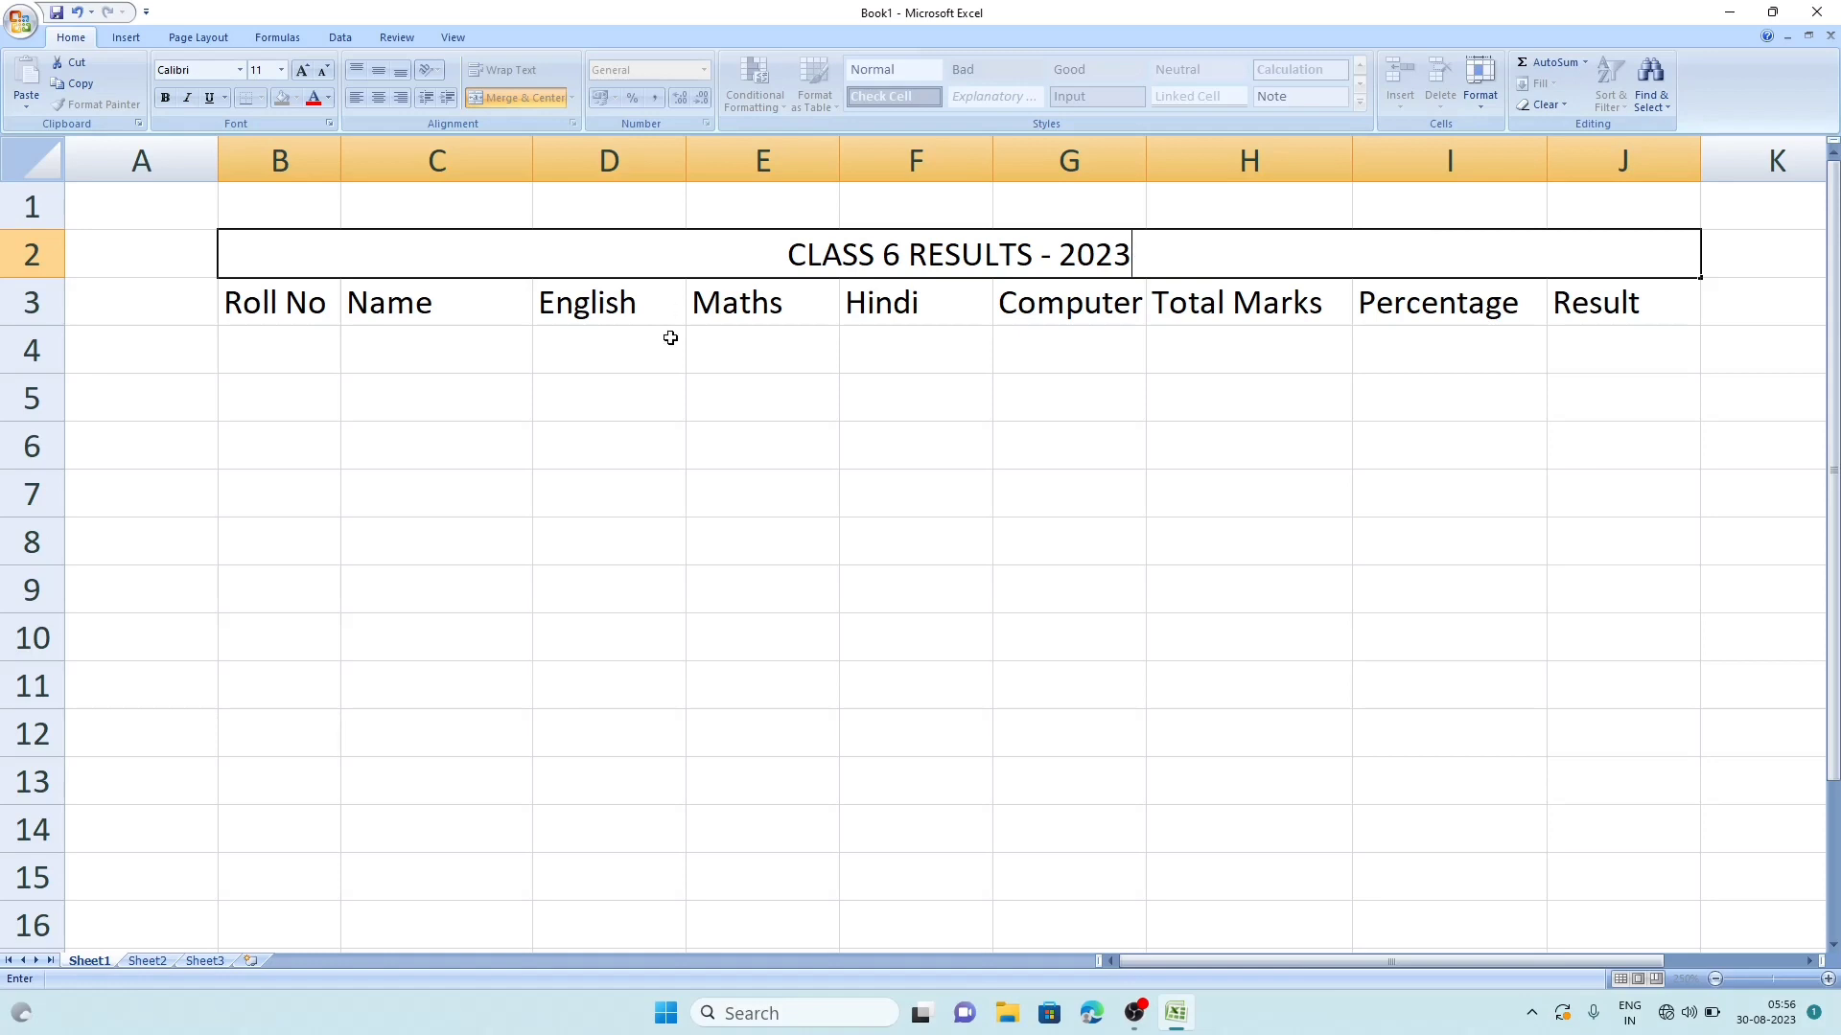
left_click(675, 400)
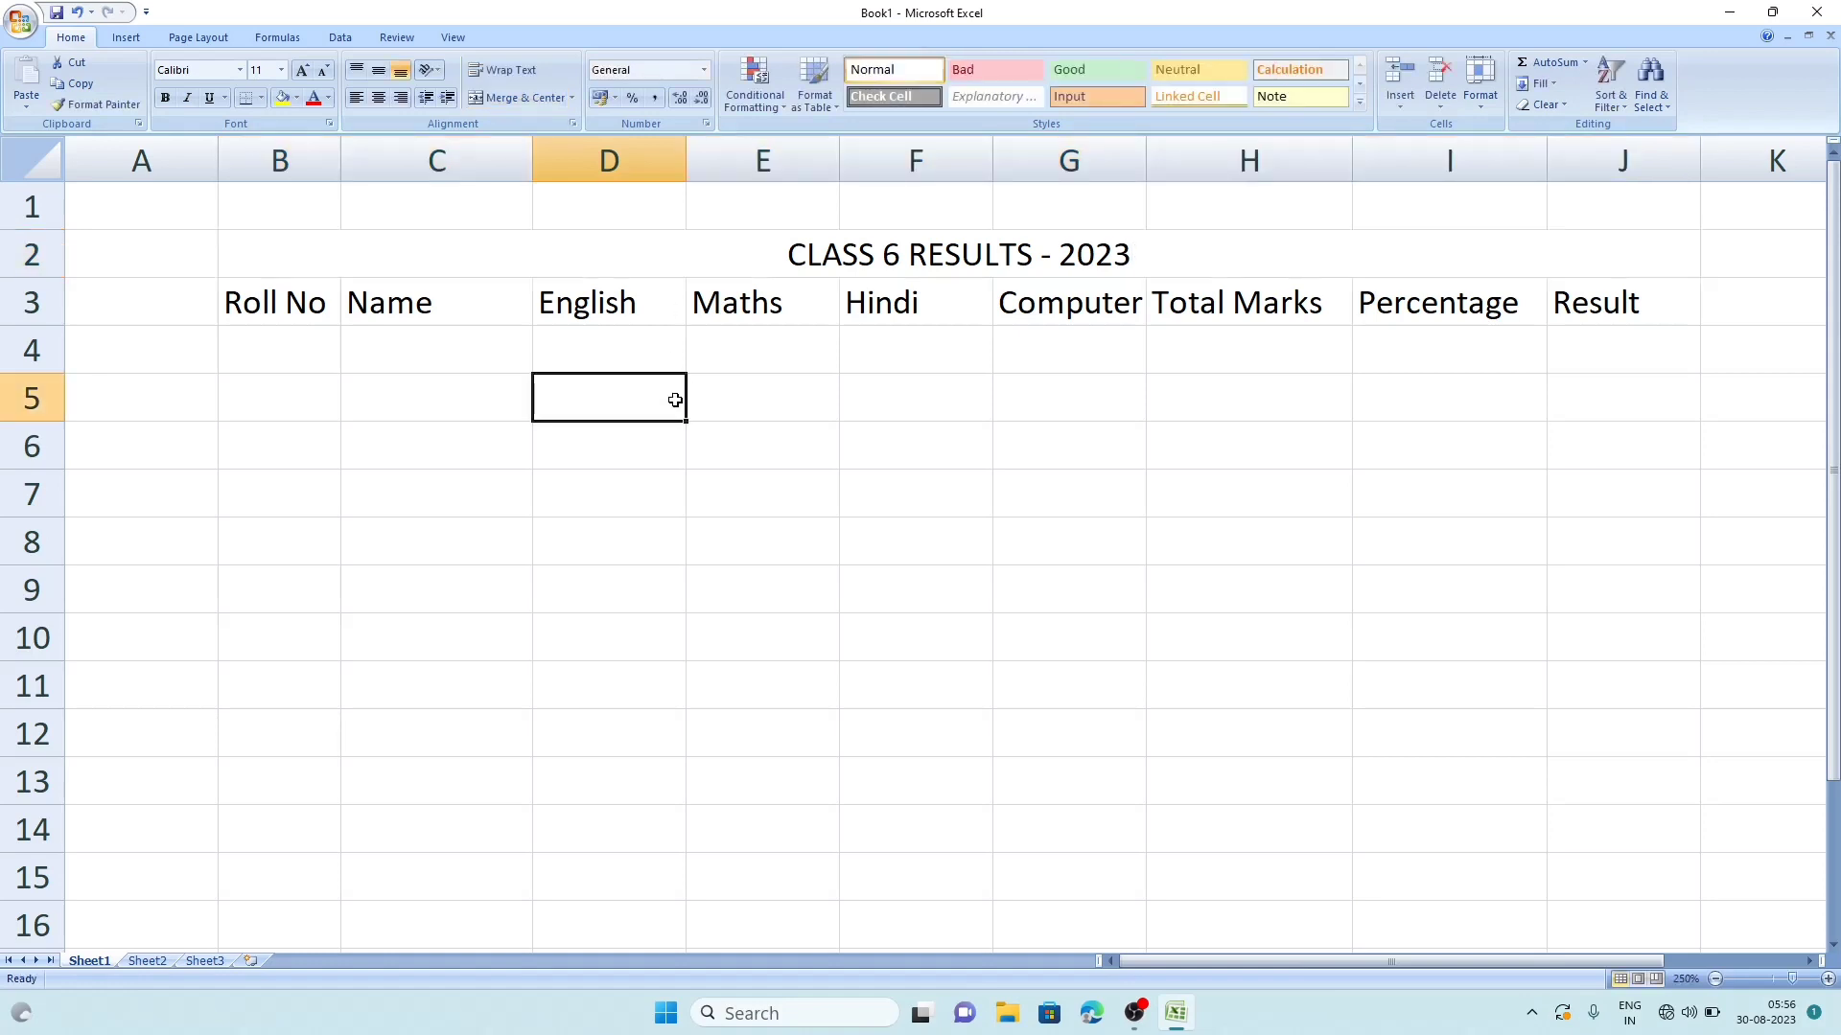
- Select the merged title cell and bring up the Font name list on the Home tab
left_click(621, 254)
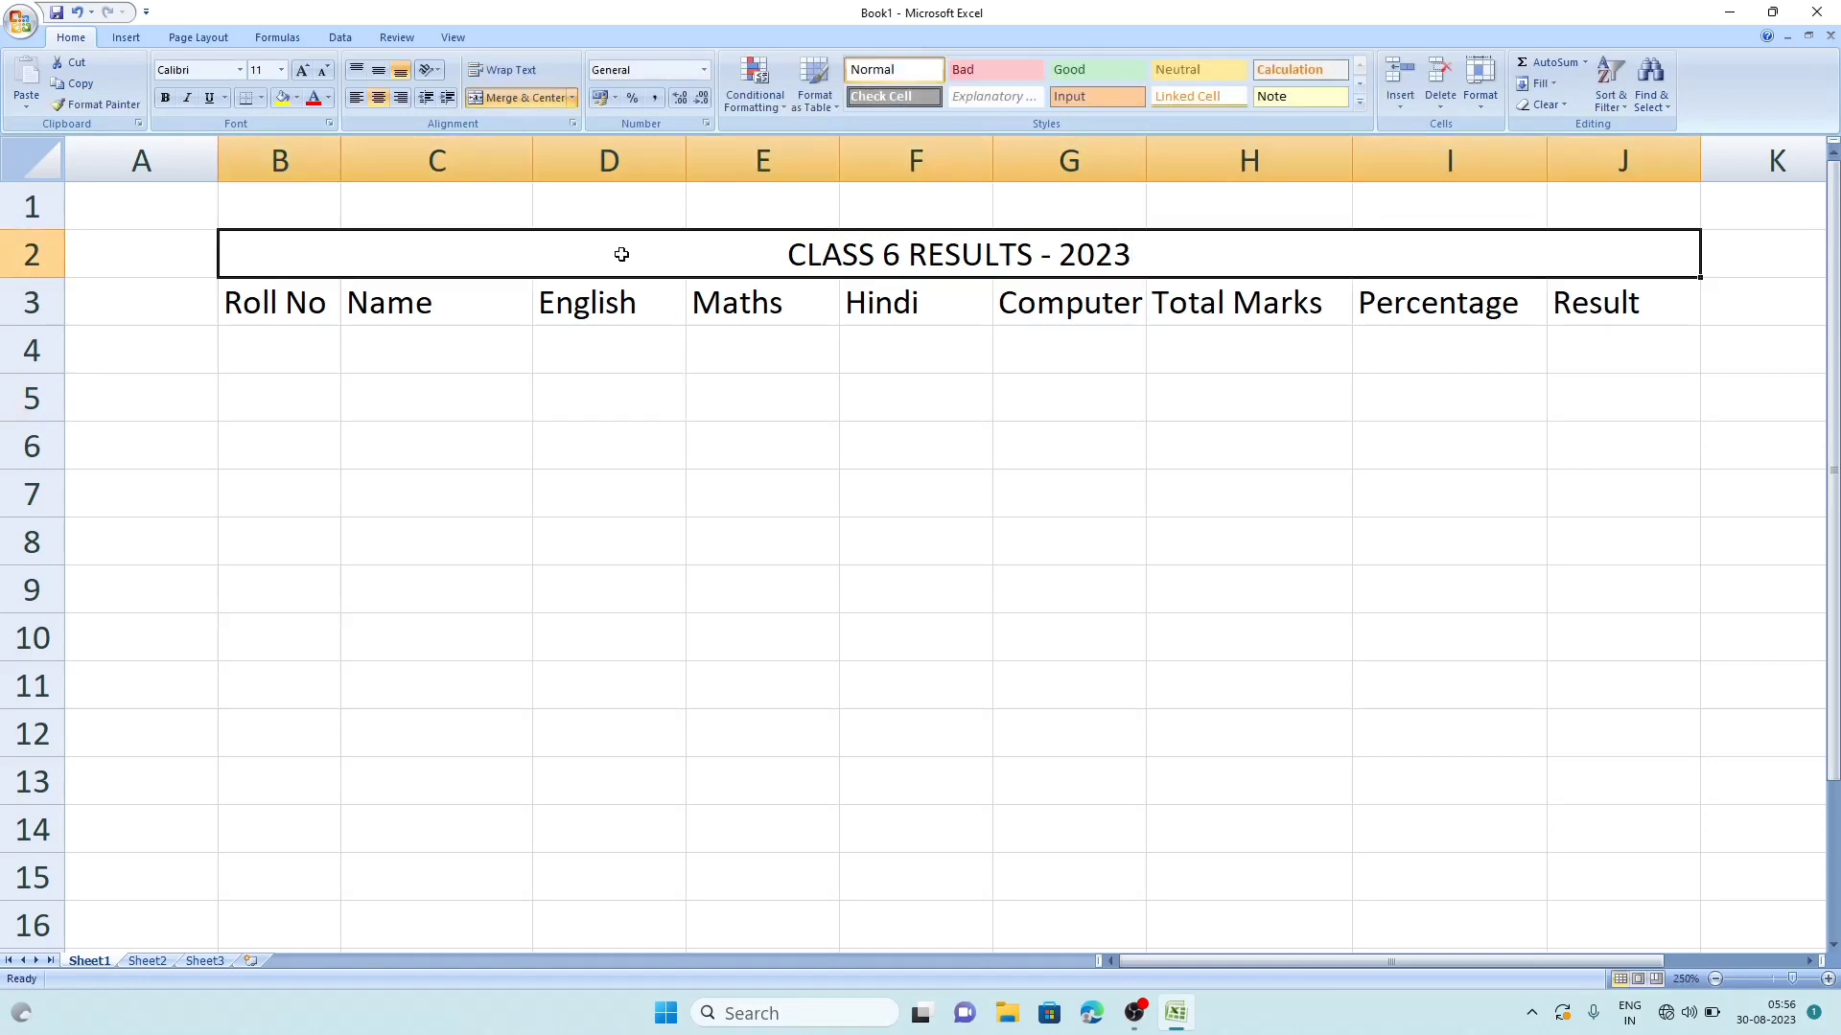
left_click(242, 76)
left_click(241, 76)
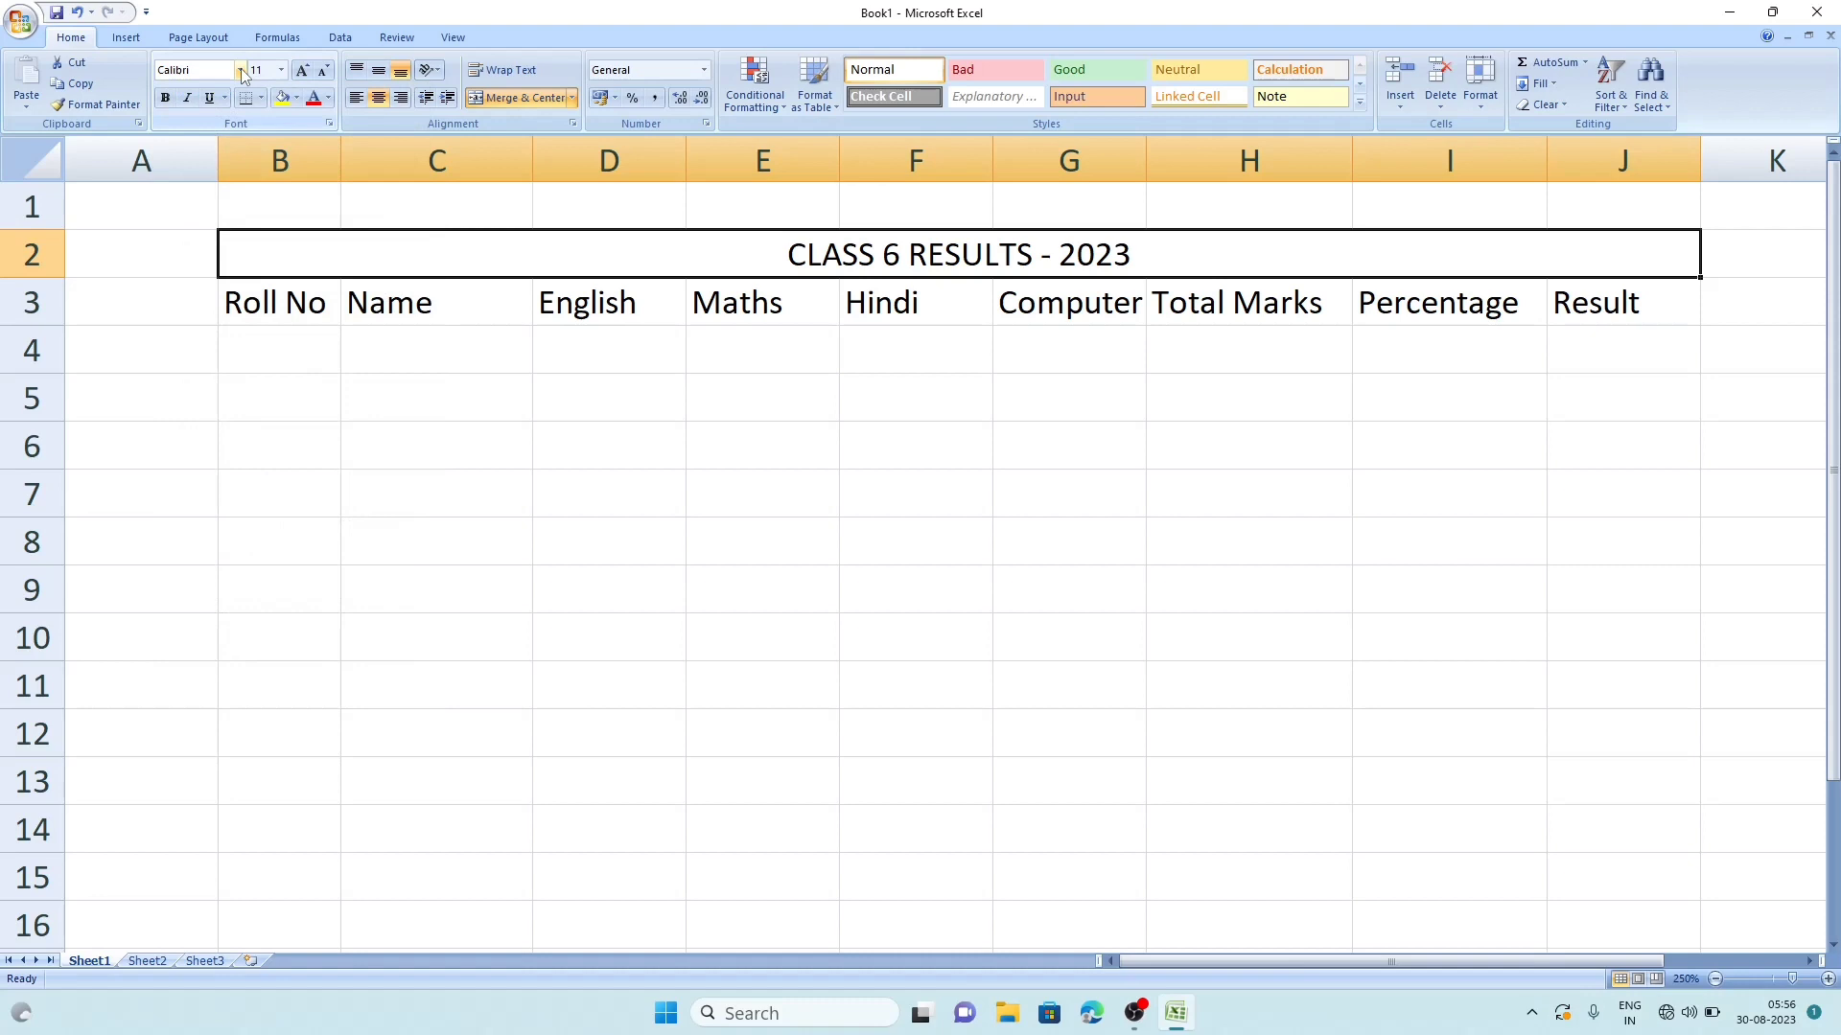
left_click(241, 76)
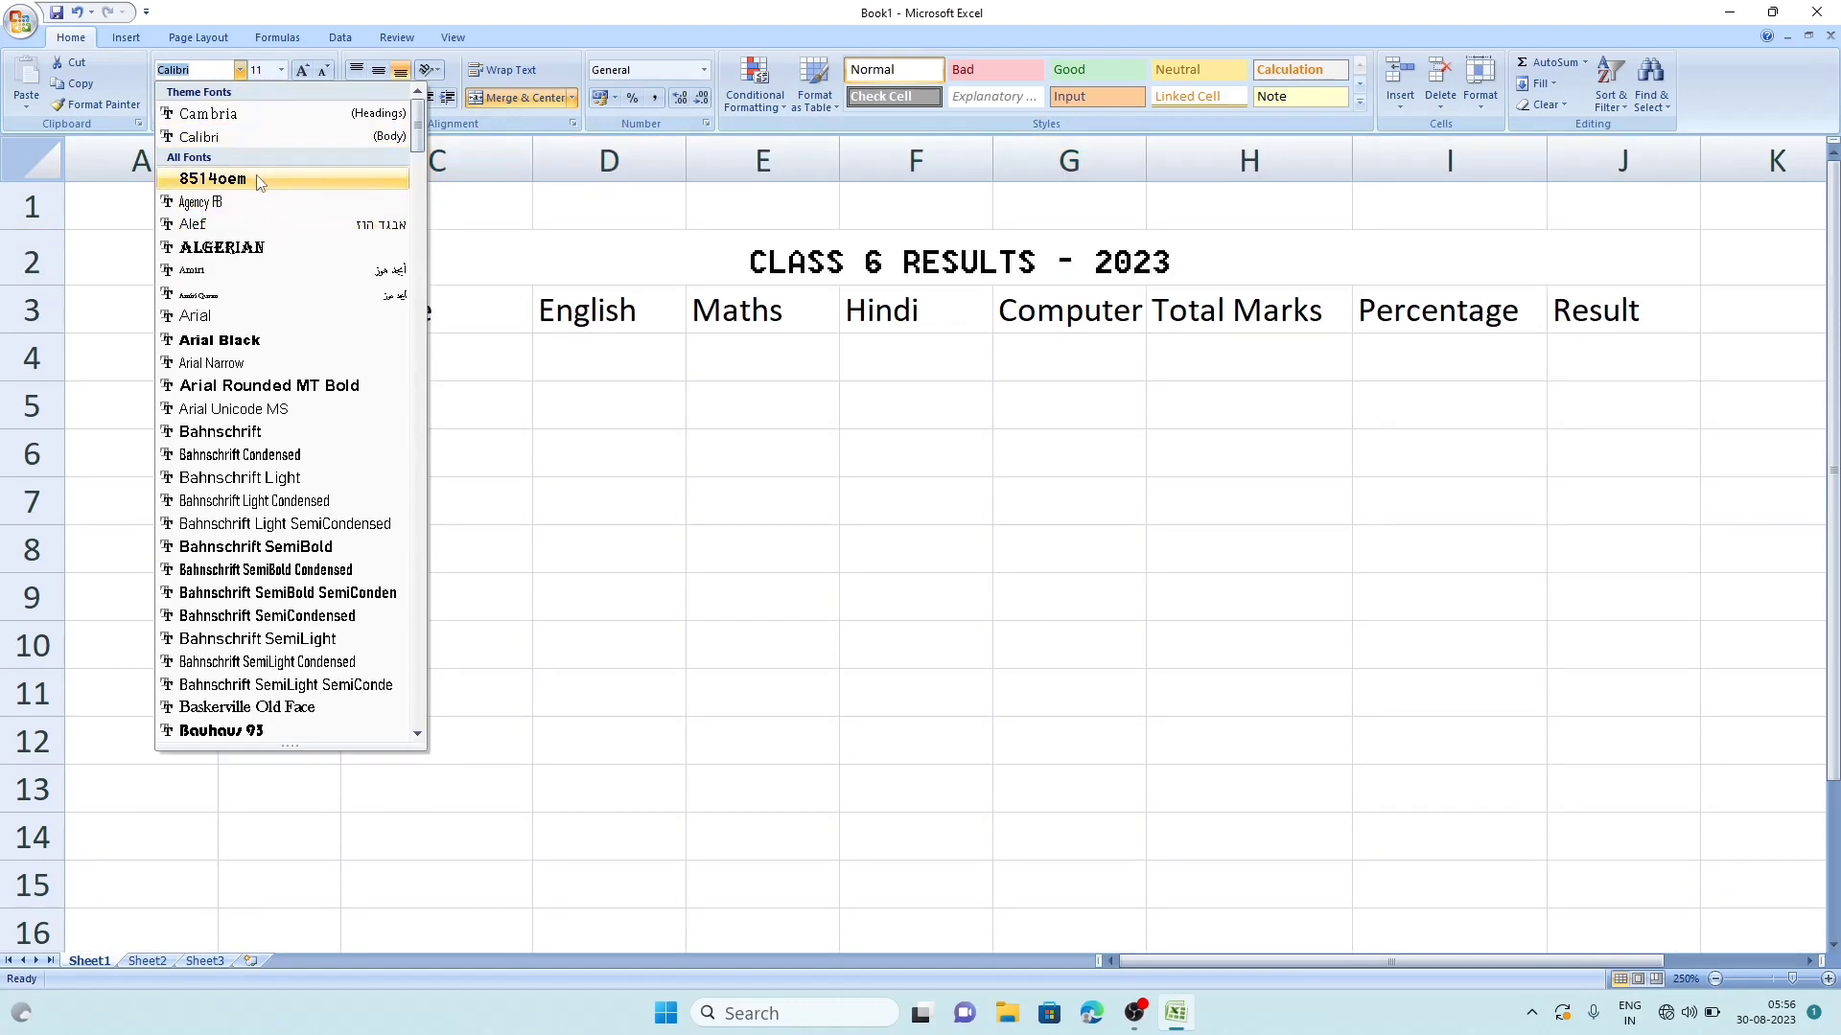
- Apply the 8514oem font to the CLASS 6 RESULTS - 2023 title
left_click(257, 180)
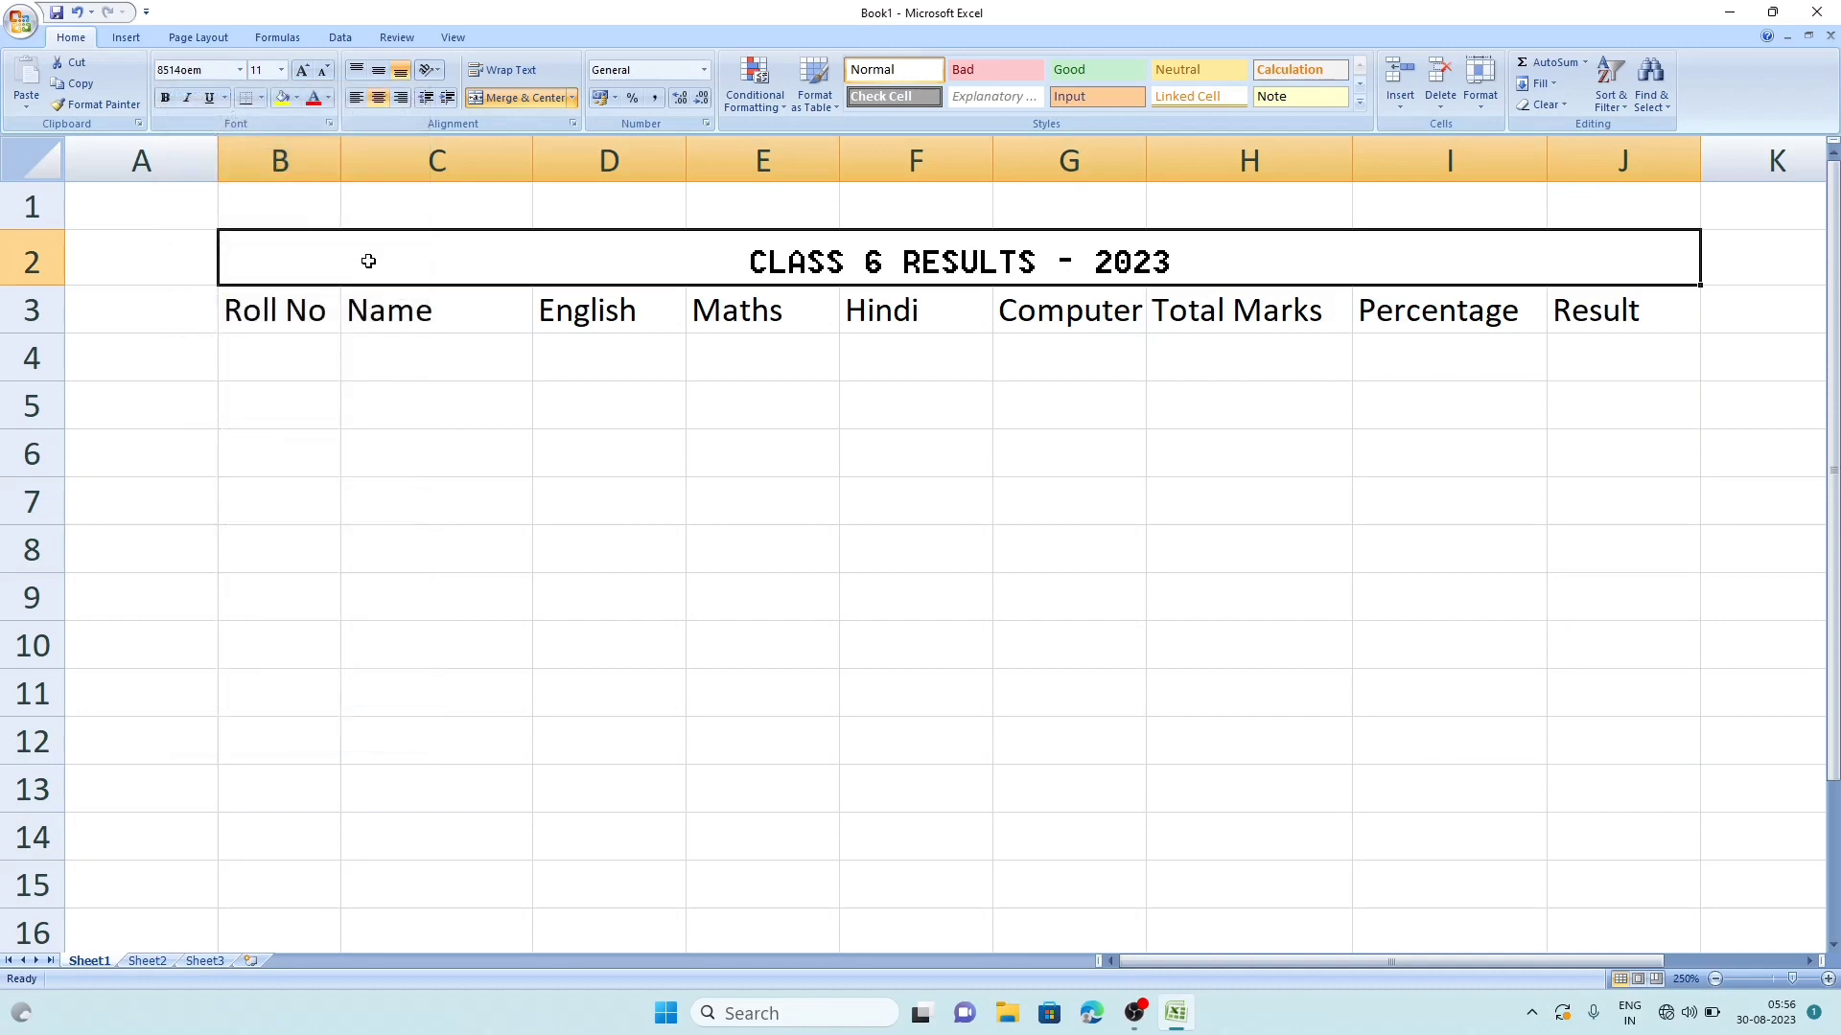
left_click(488, 386)
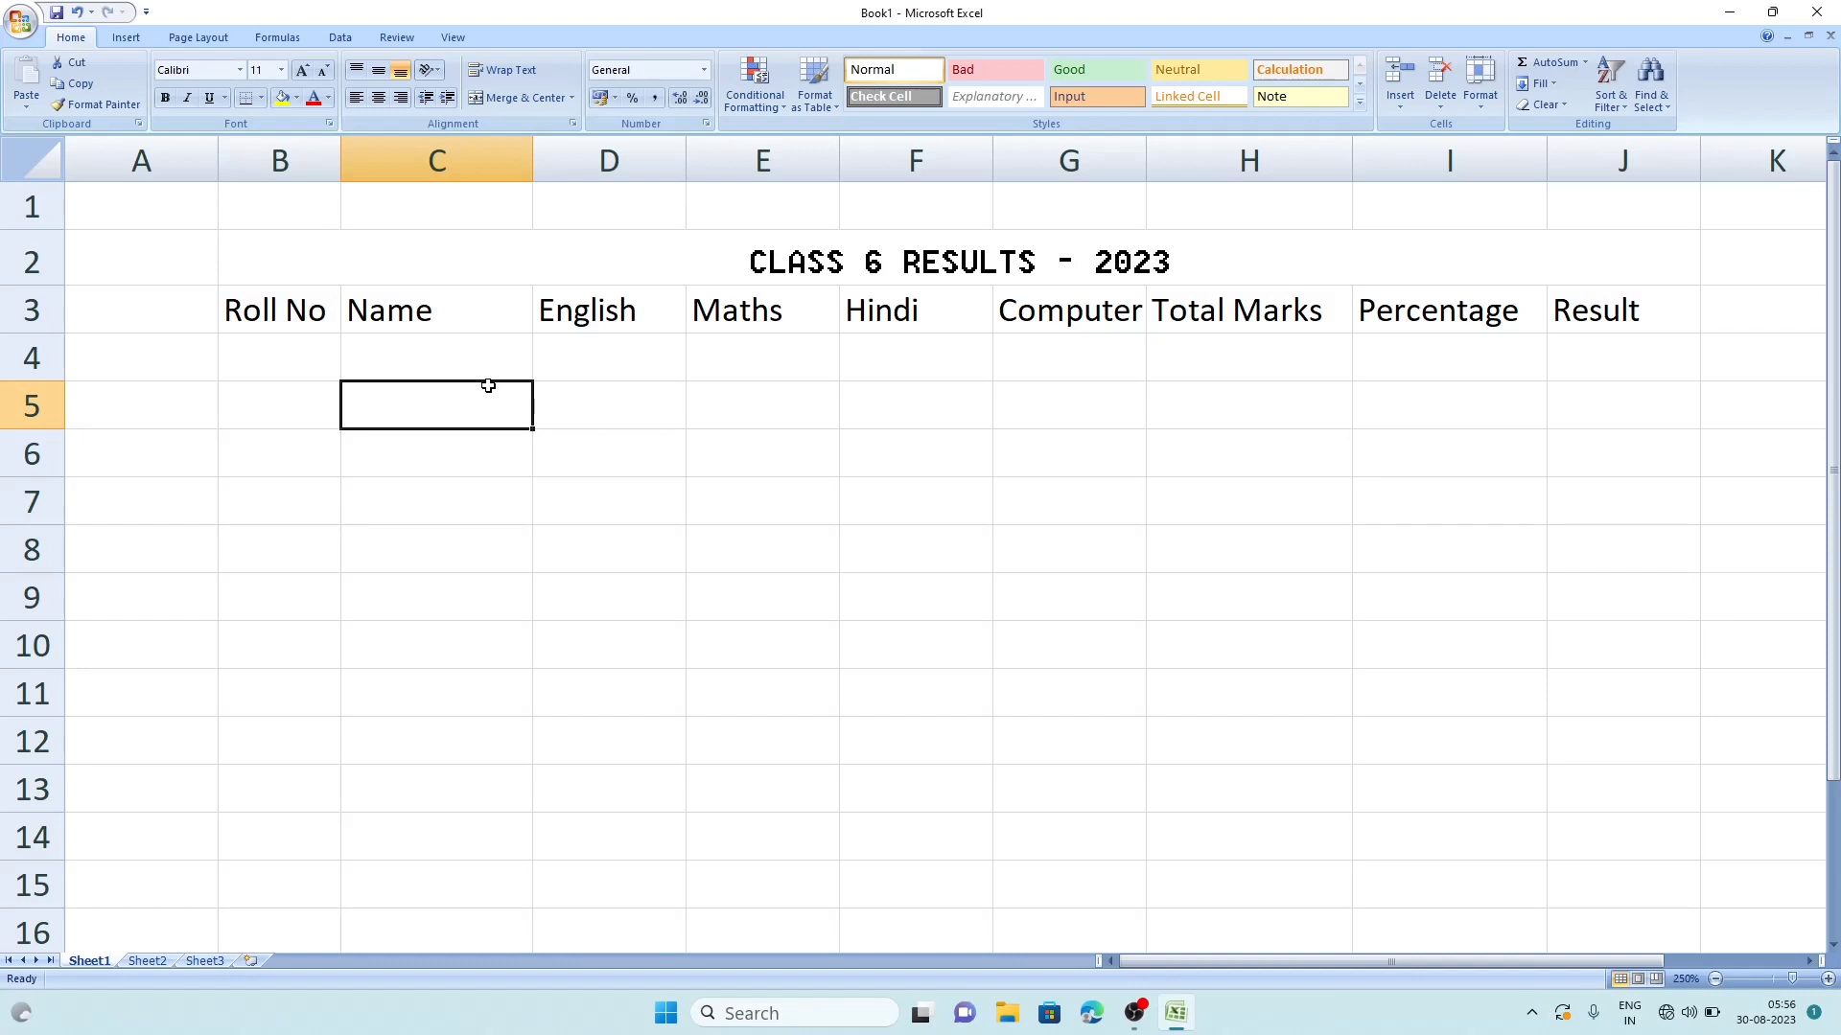
- Enter roll numbers 1 to 5 in B4:B8, correcting the mistyped 22 in B5 to 2
left_click(284, 352)
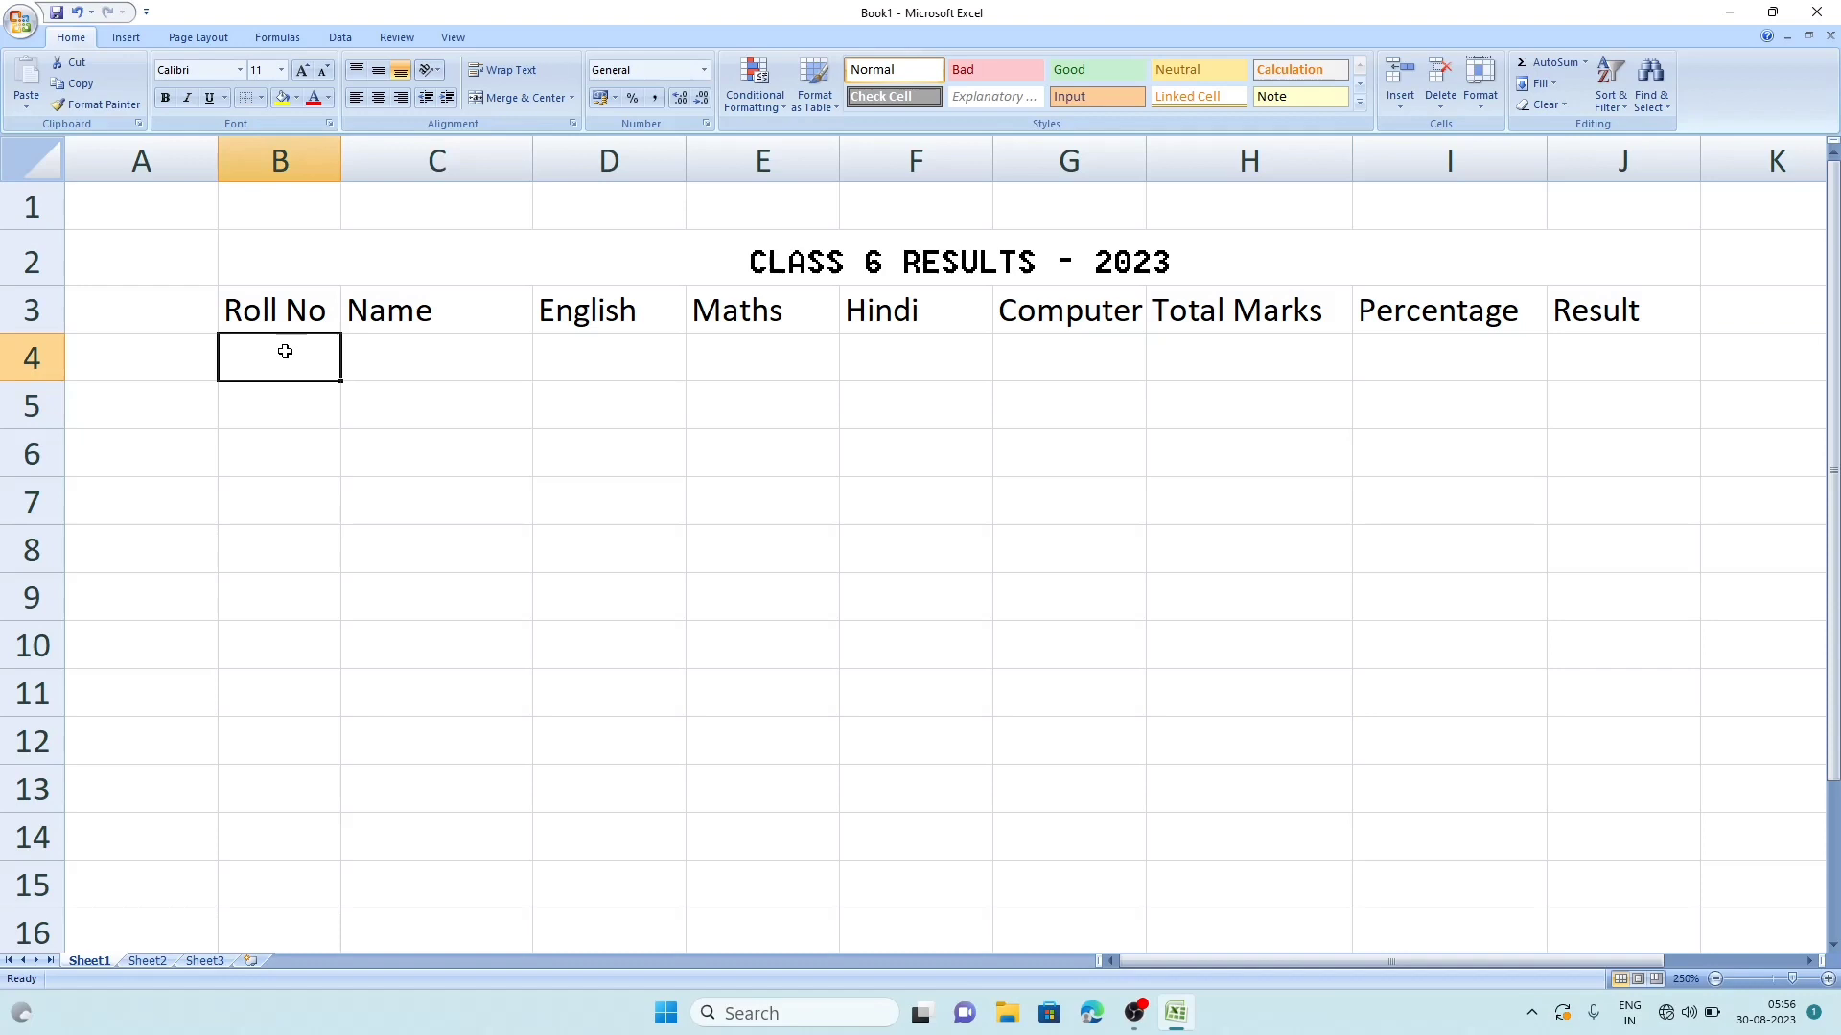
type("1")
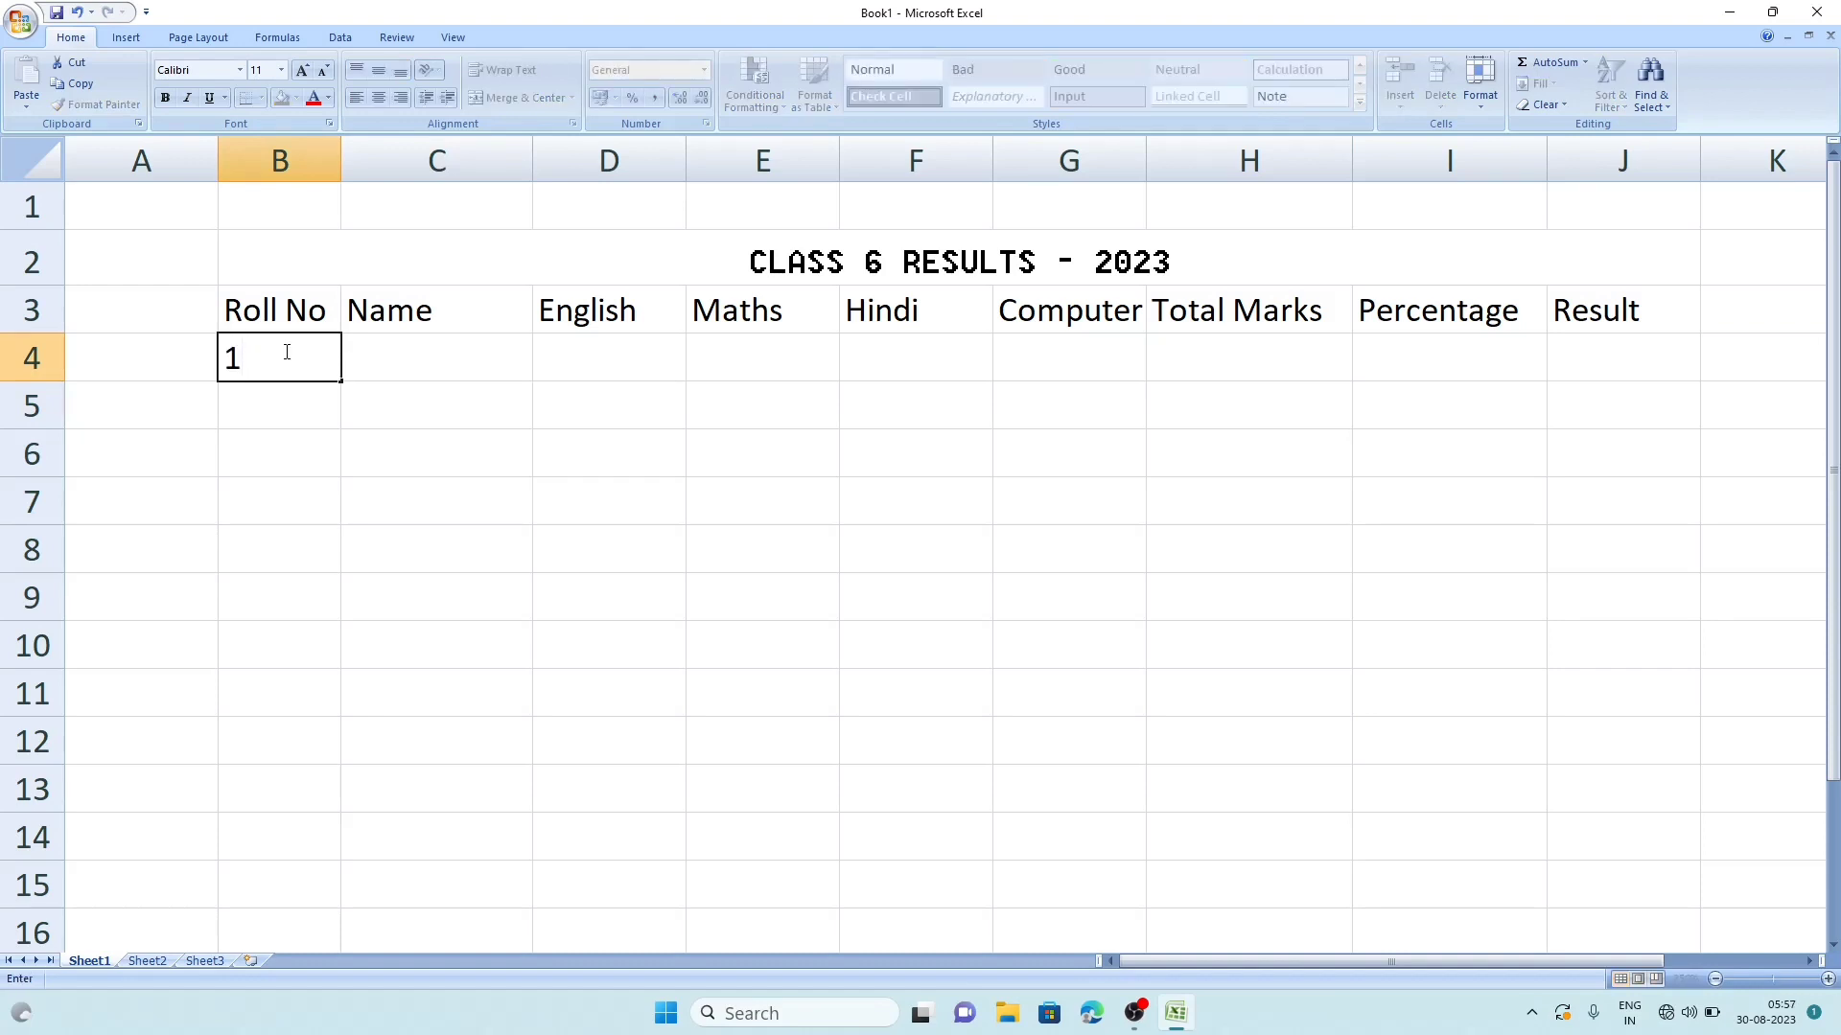
key("Return")
type("22")
key("Return")
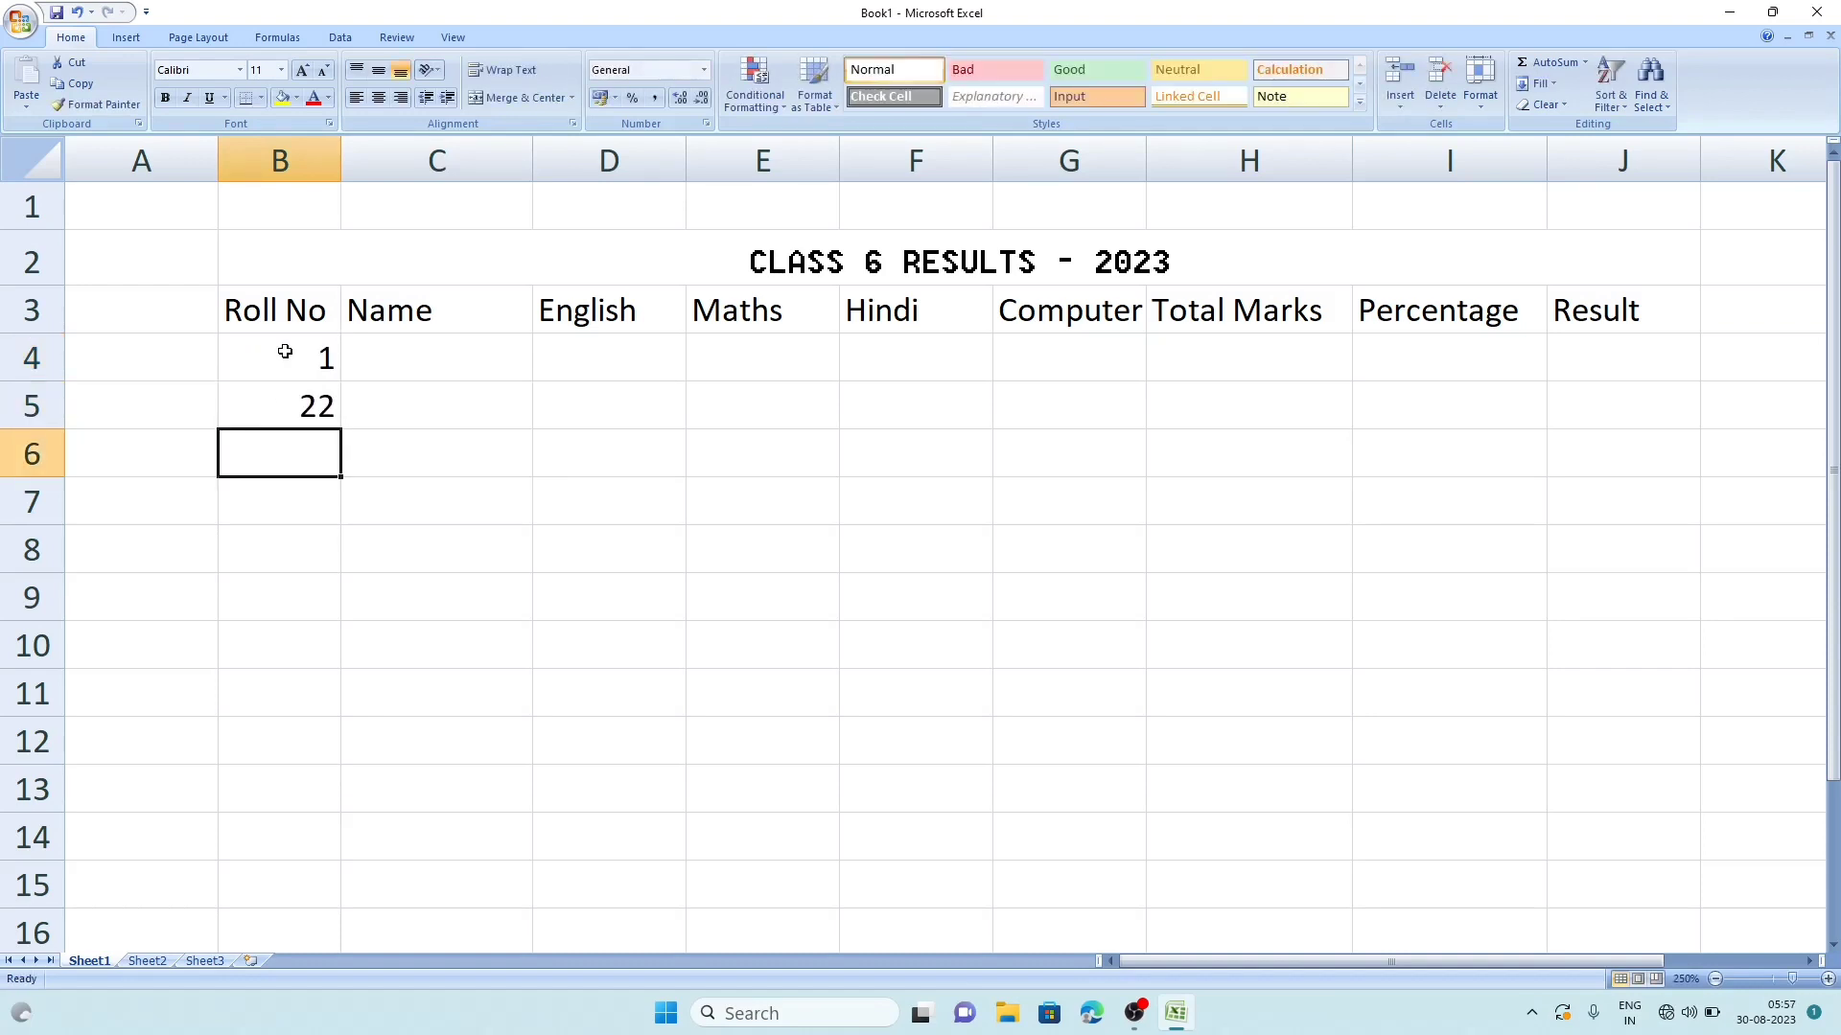
type("3")
key("Return")
type("4")
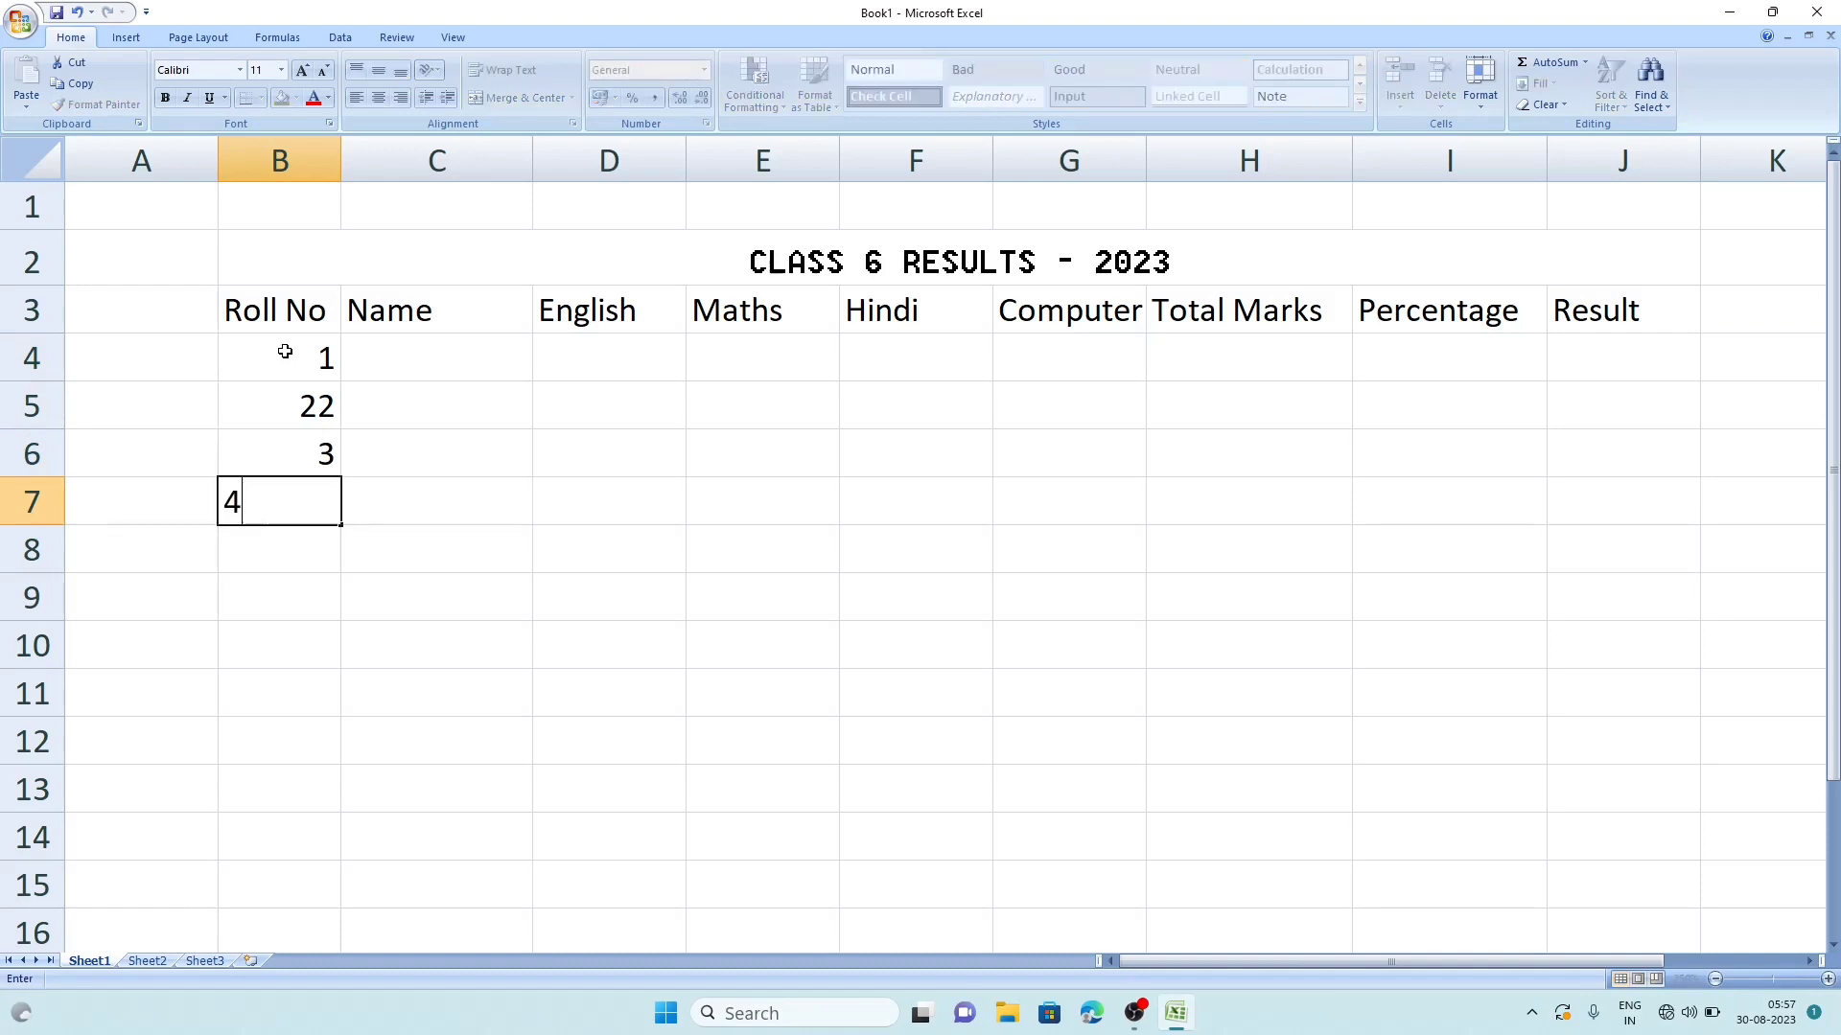
key("Up")
key("Up")
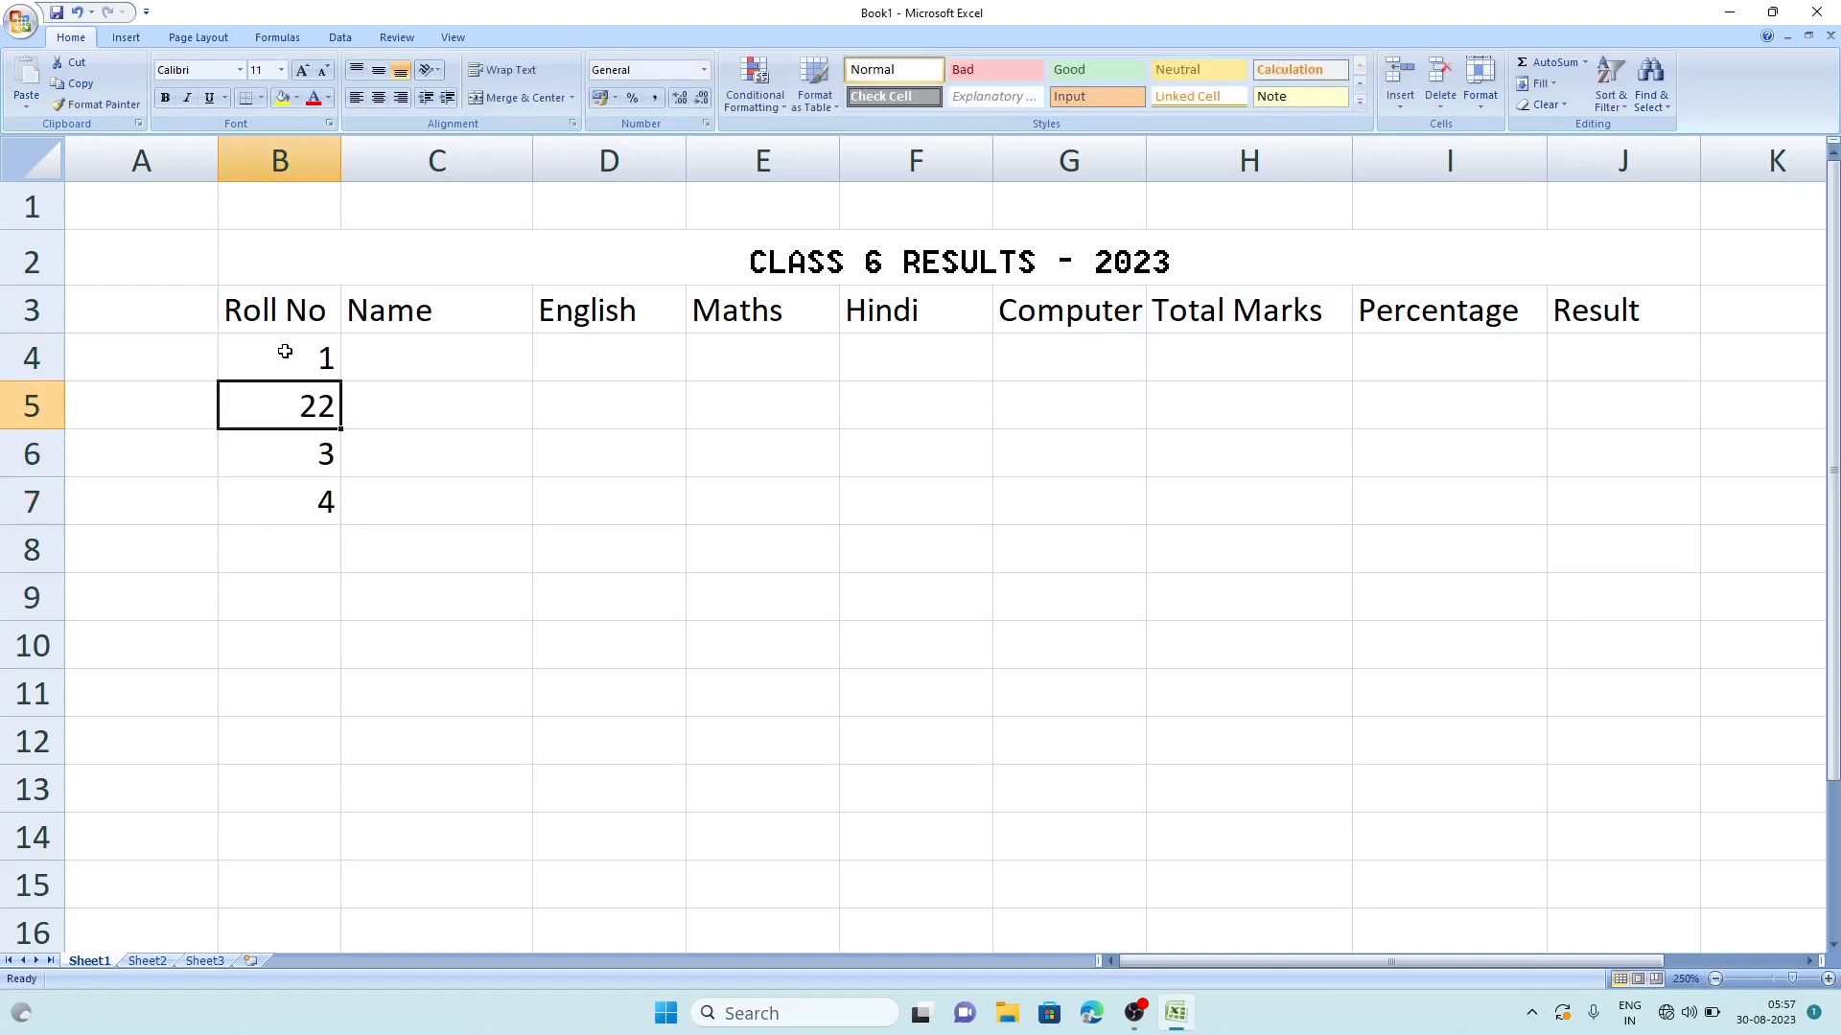
key("F2")
key("BackSpace")
key("Return")
key("Return")
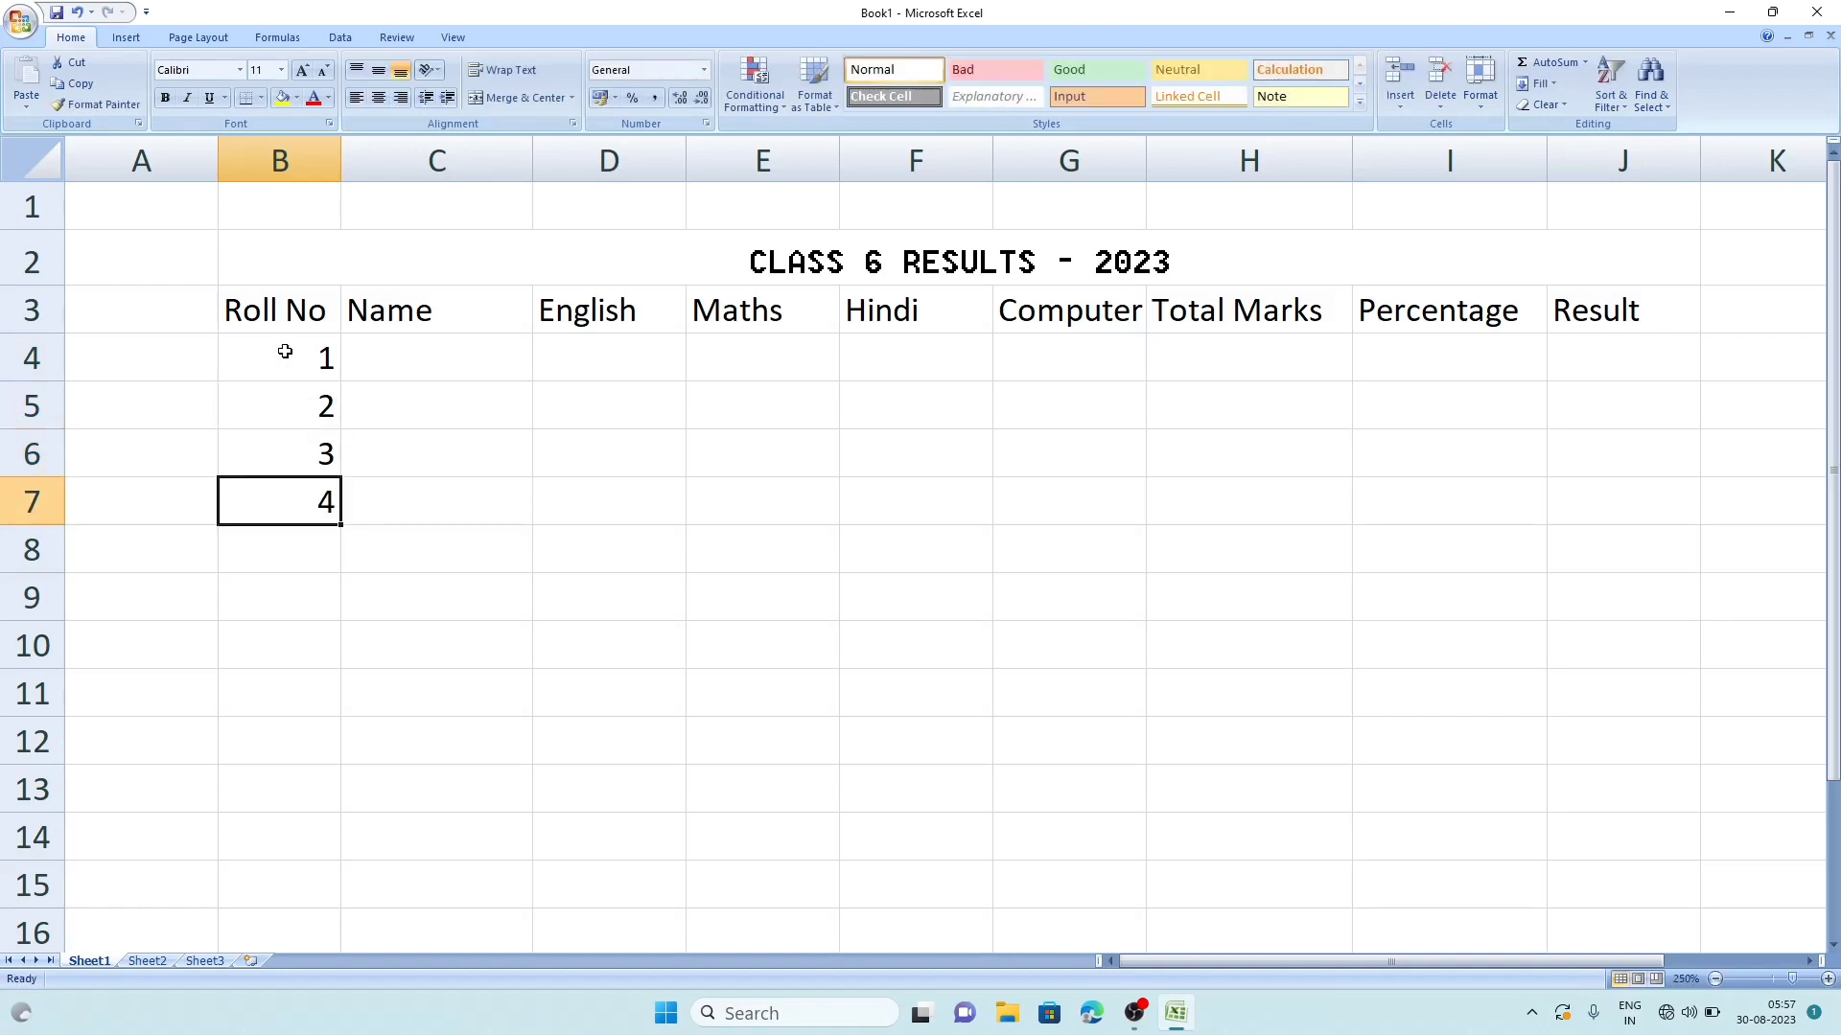
key("Return")
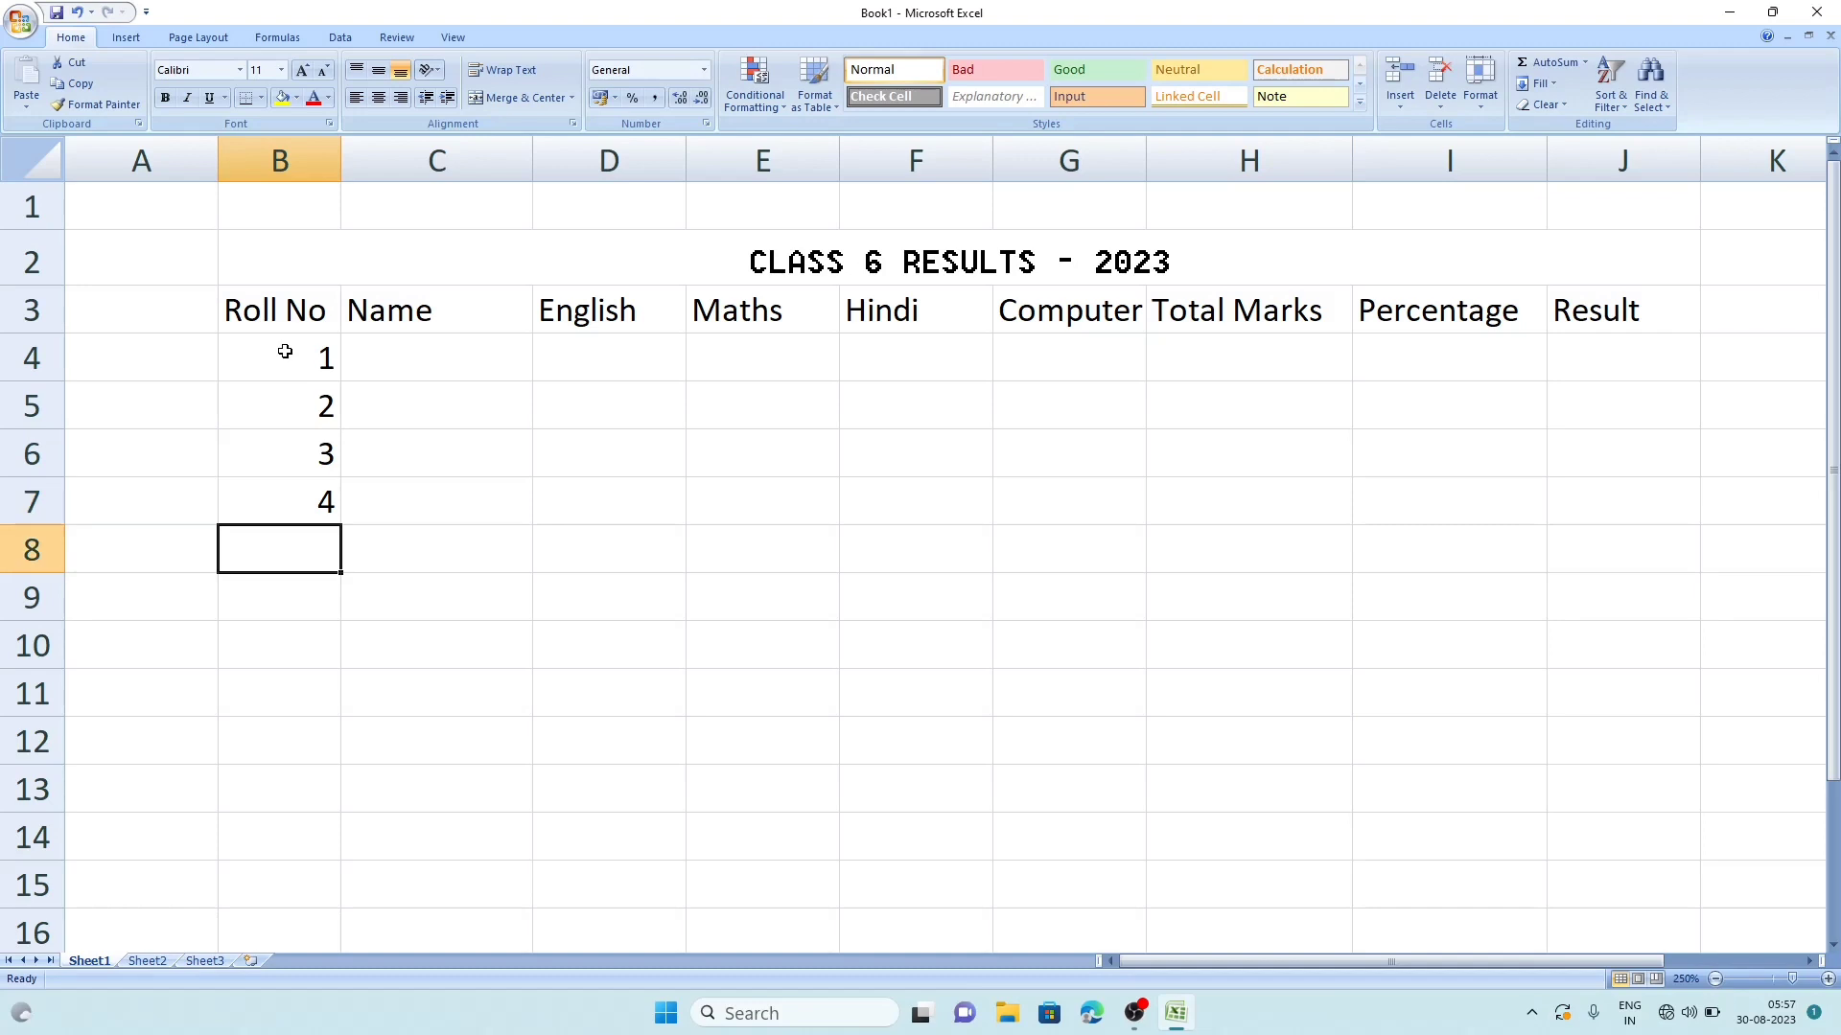
type("5")
key("Up")
key("Up")
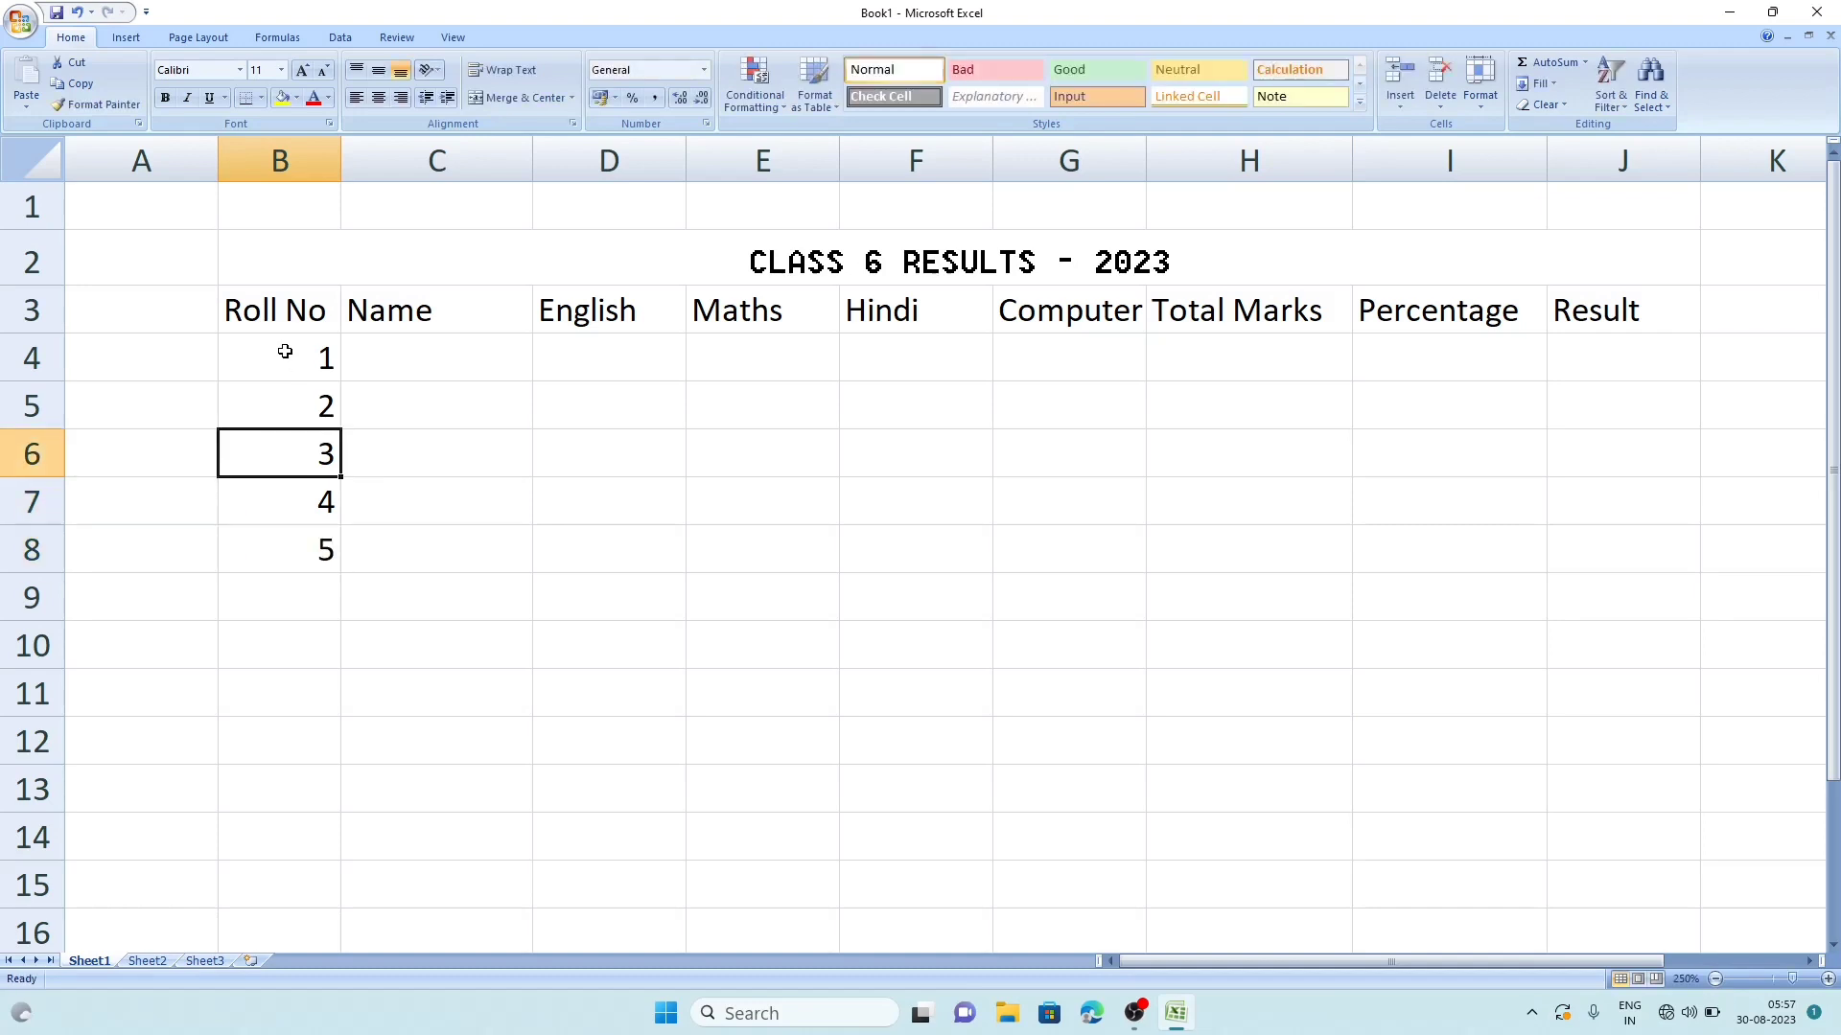
key("Up")
key("Up")
- Type the five student names into C4 through C8, one per row
key("Right")
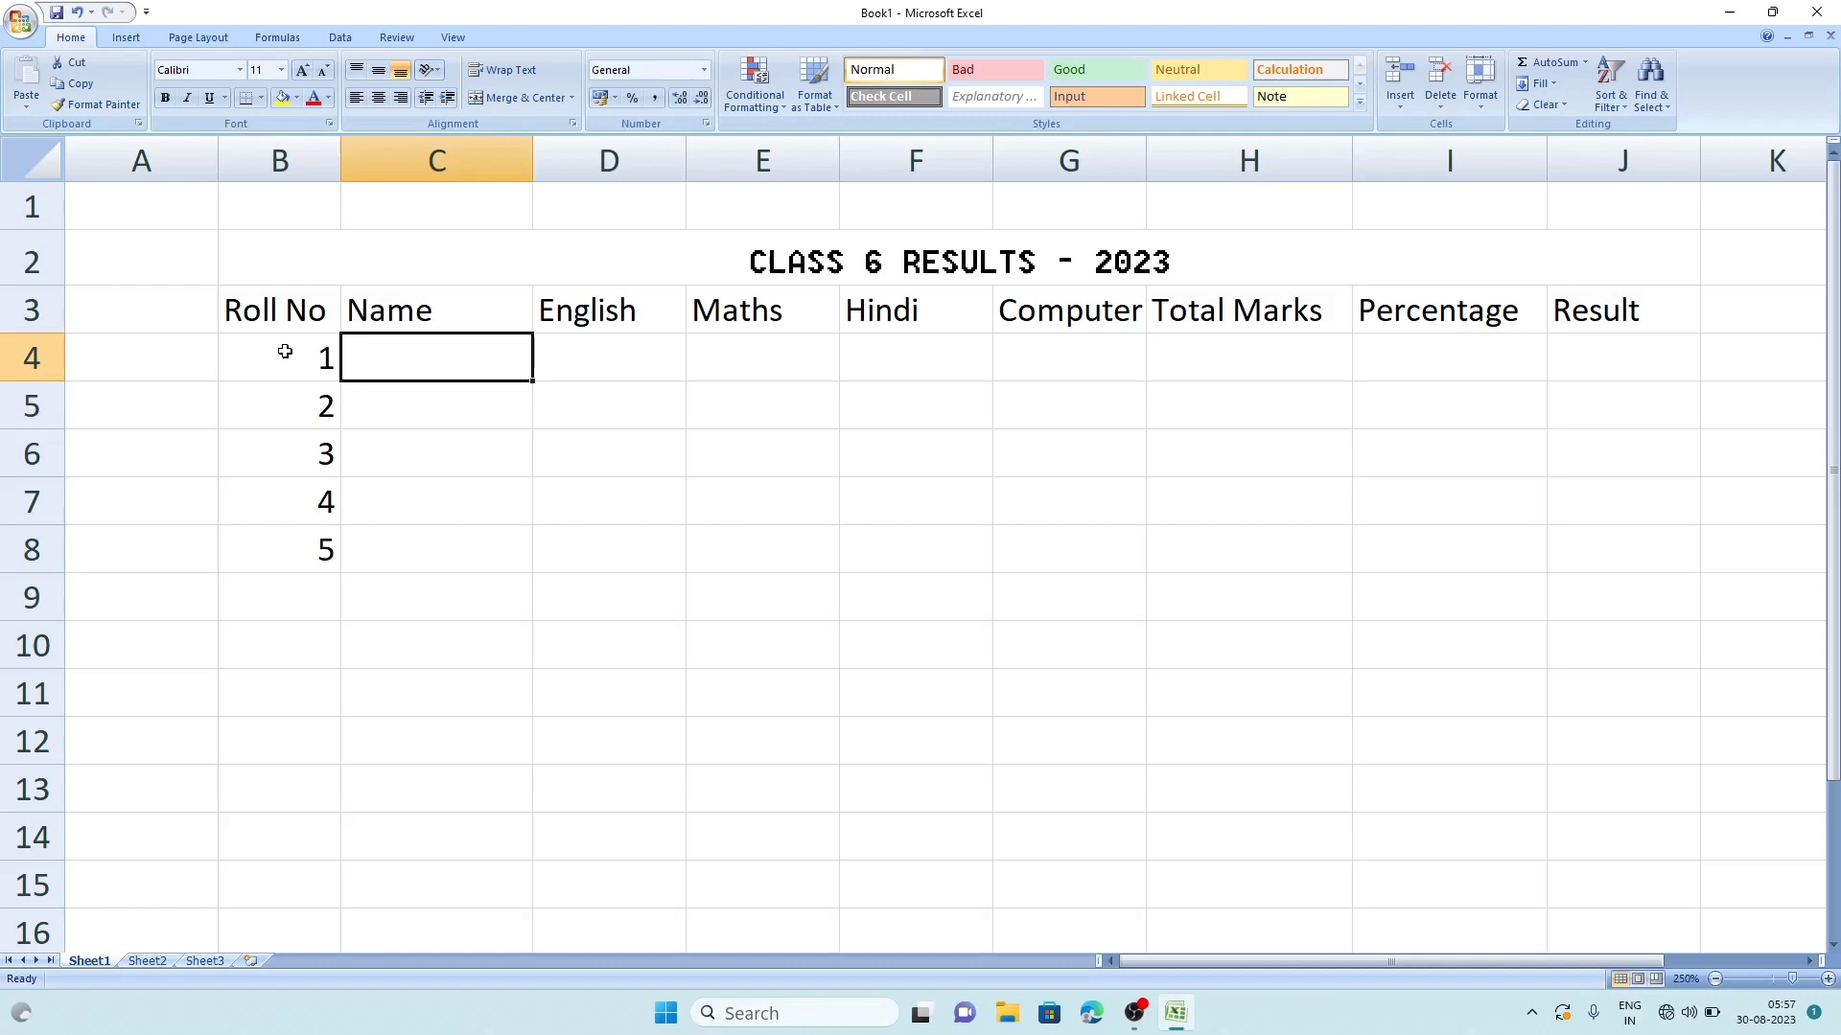
type("RAM")
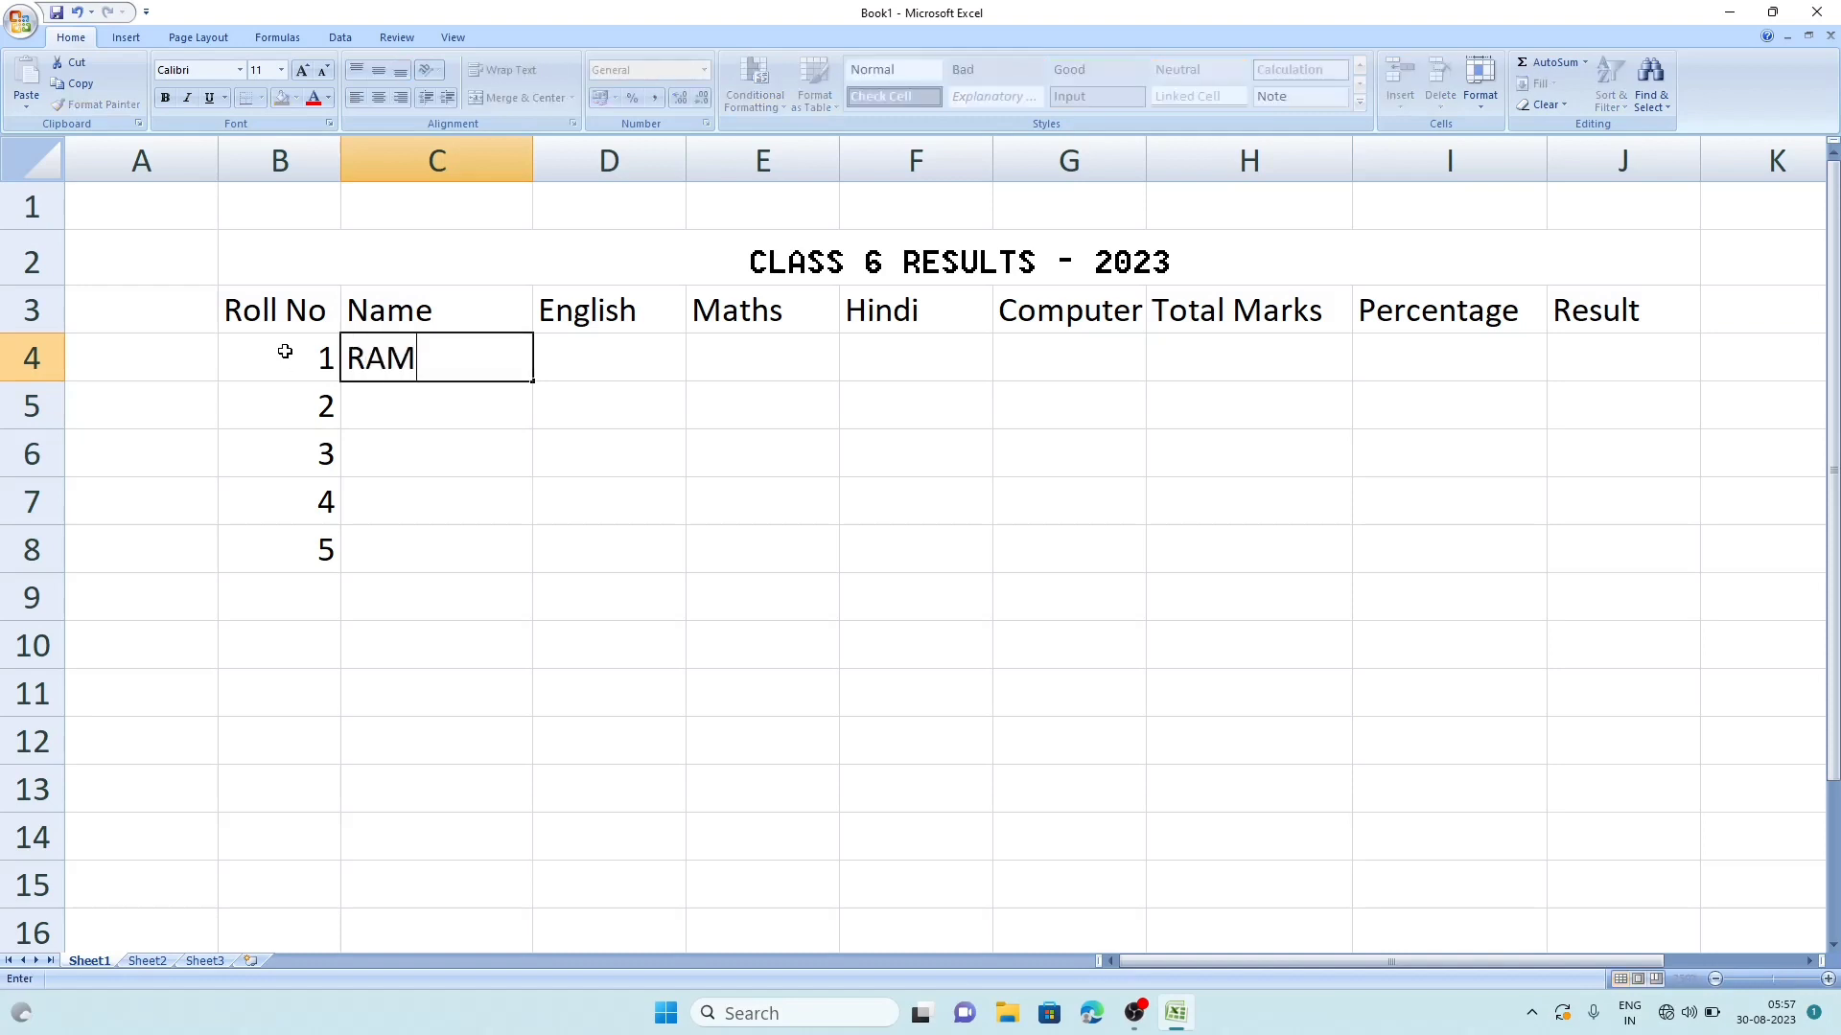
key("Return")
type("S")
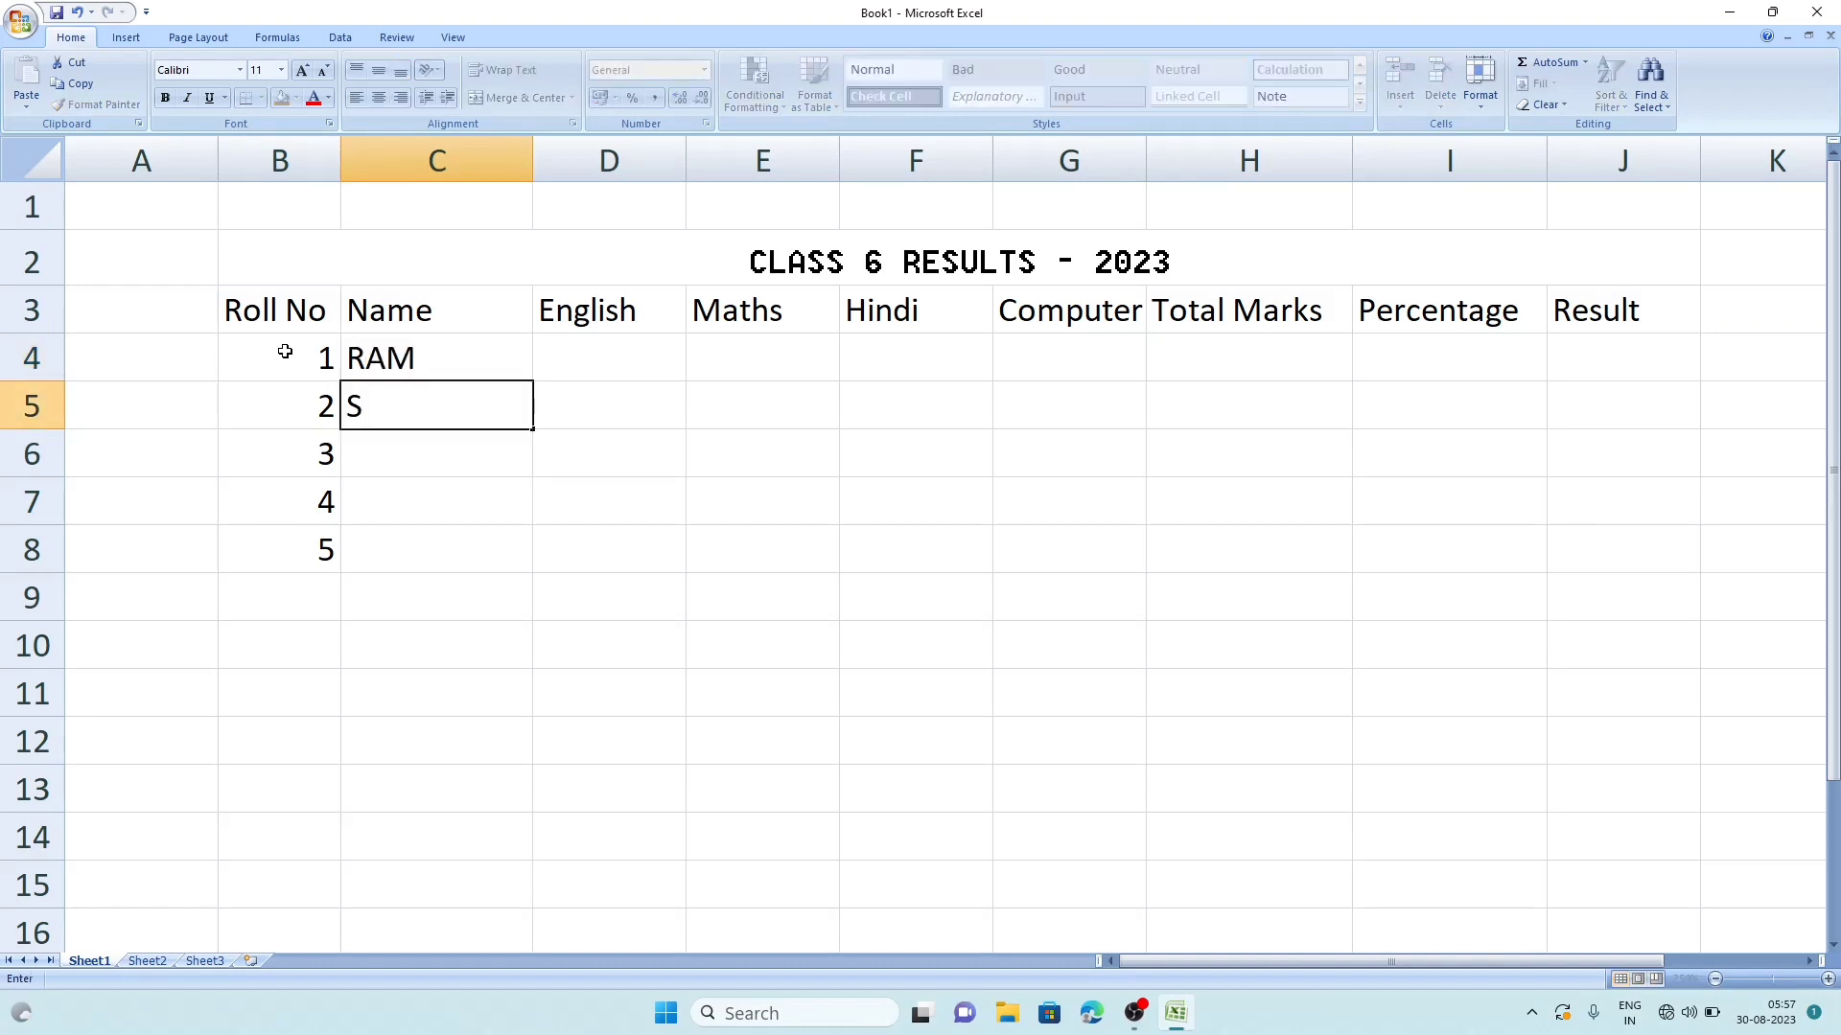
type("ITA")
key("Return")
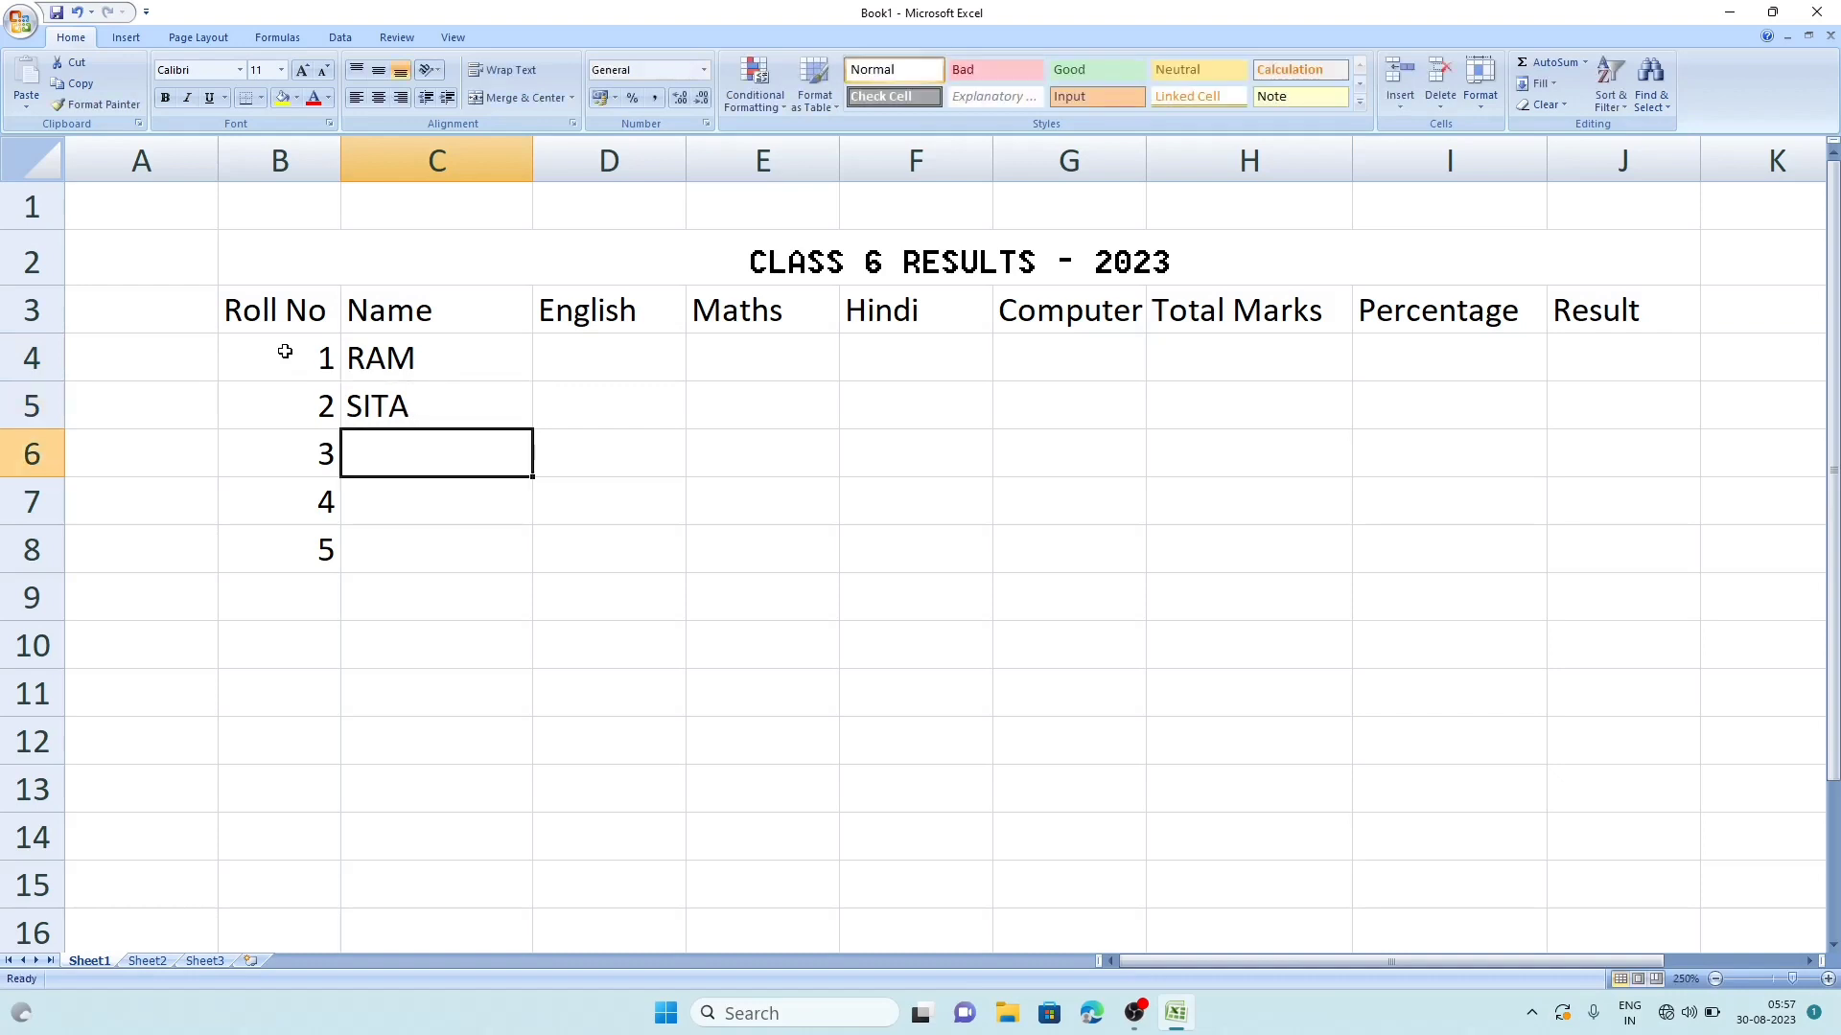
type("RAJ")
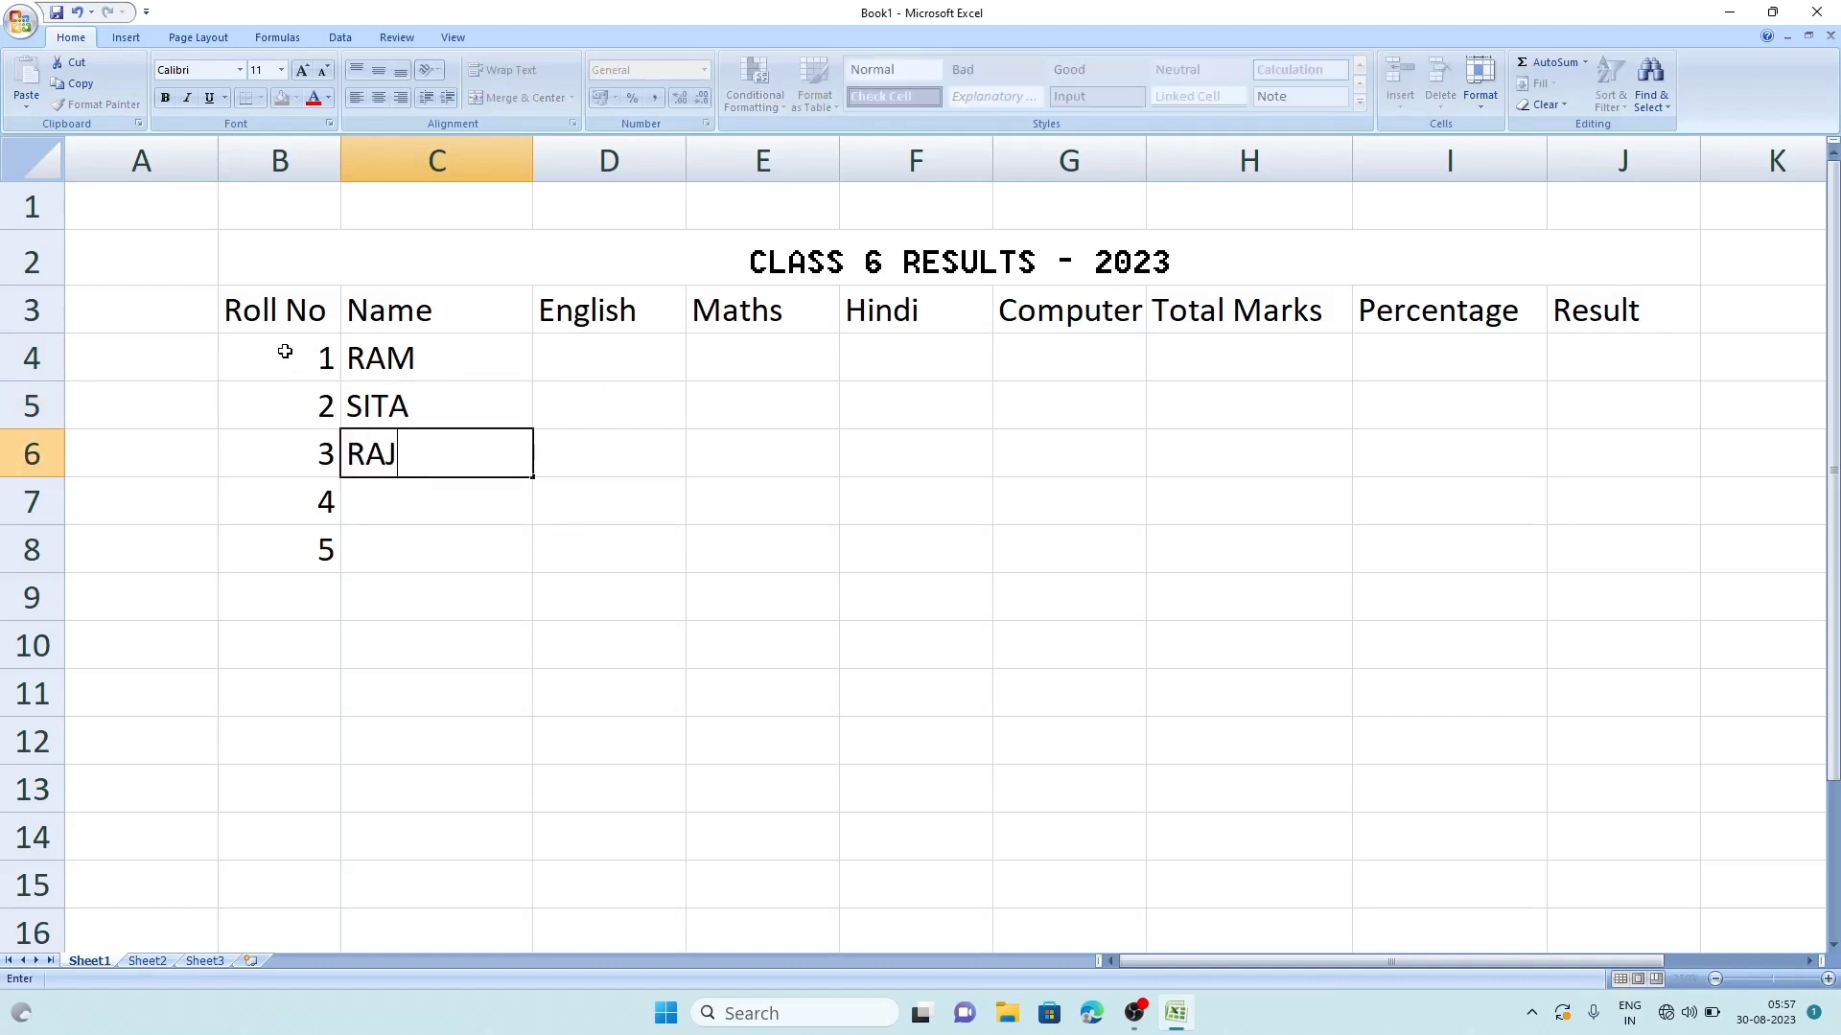
key("Tab")
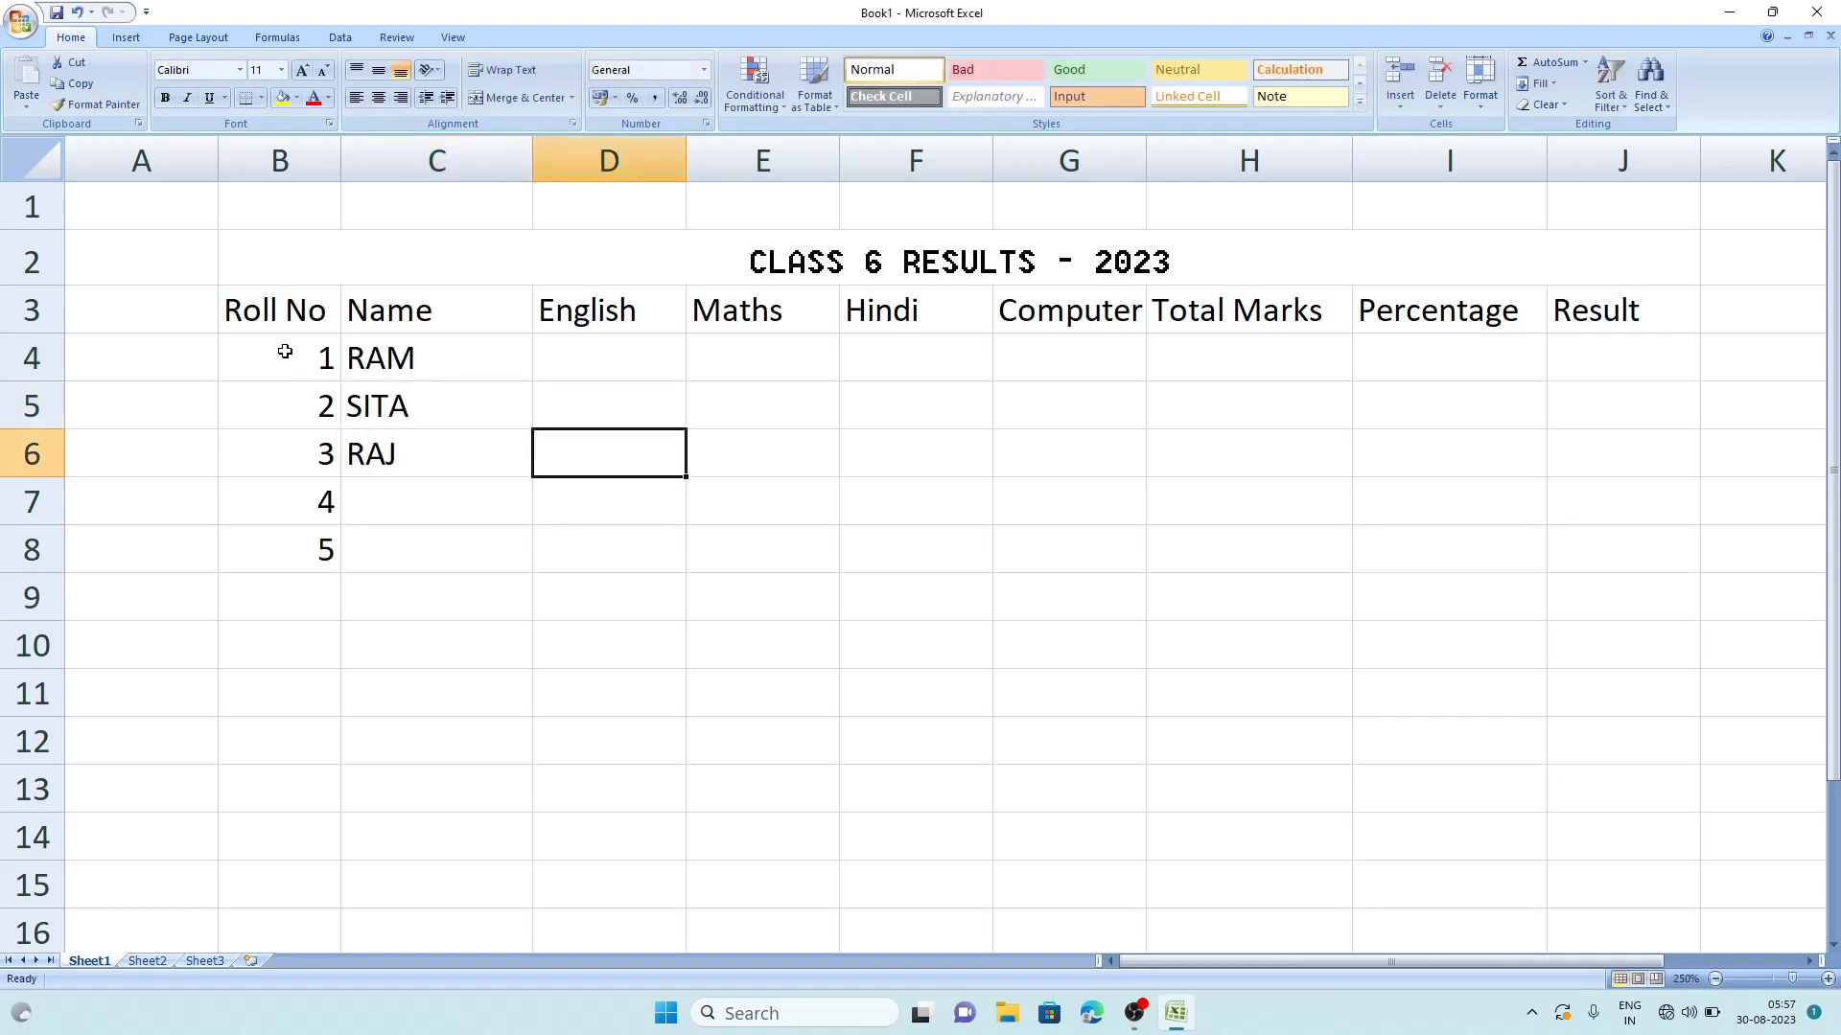
key("Down")
key("Left")
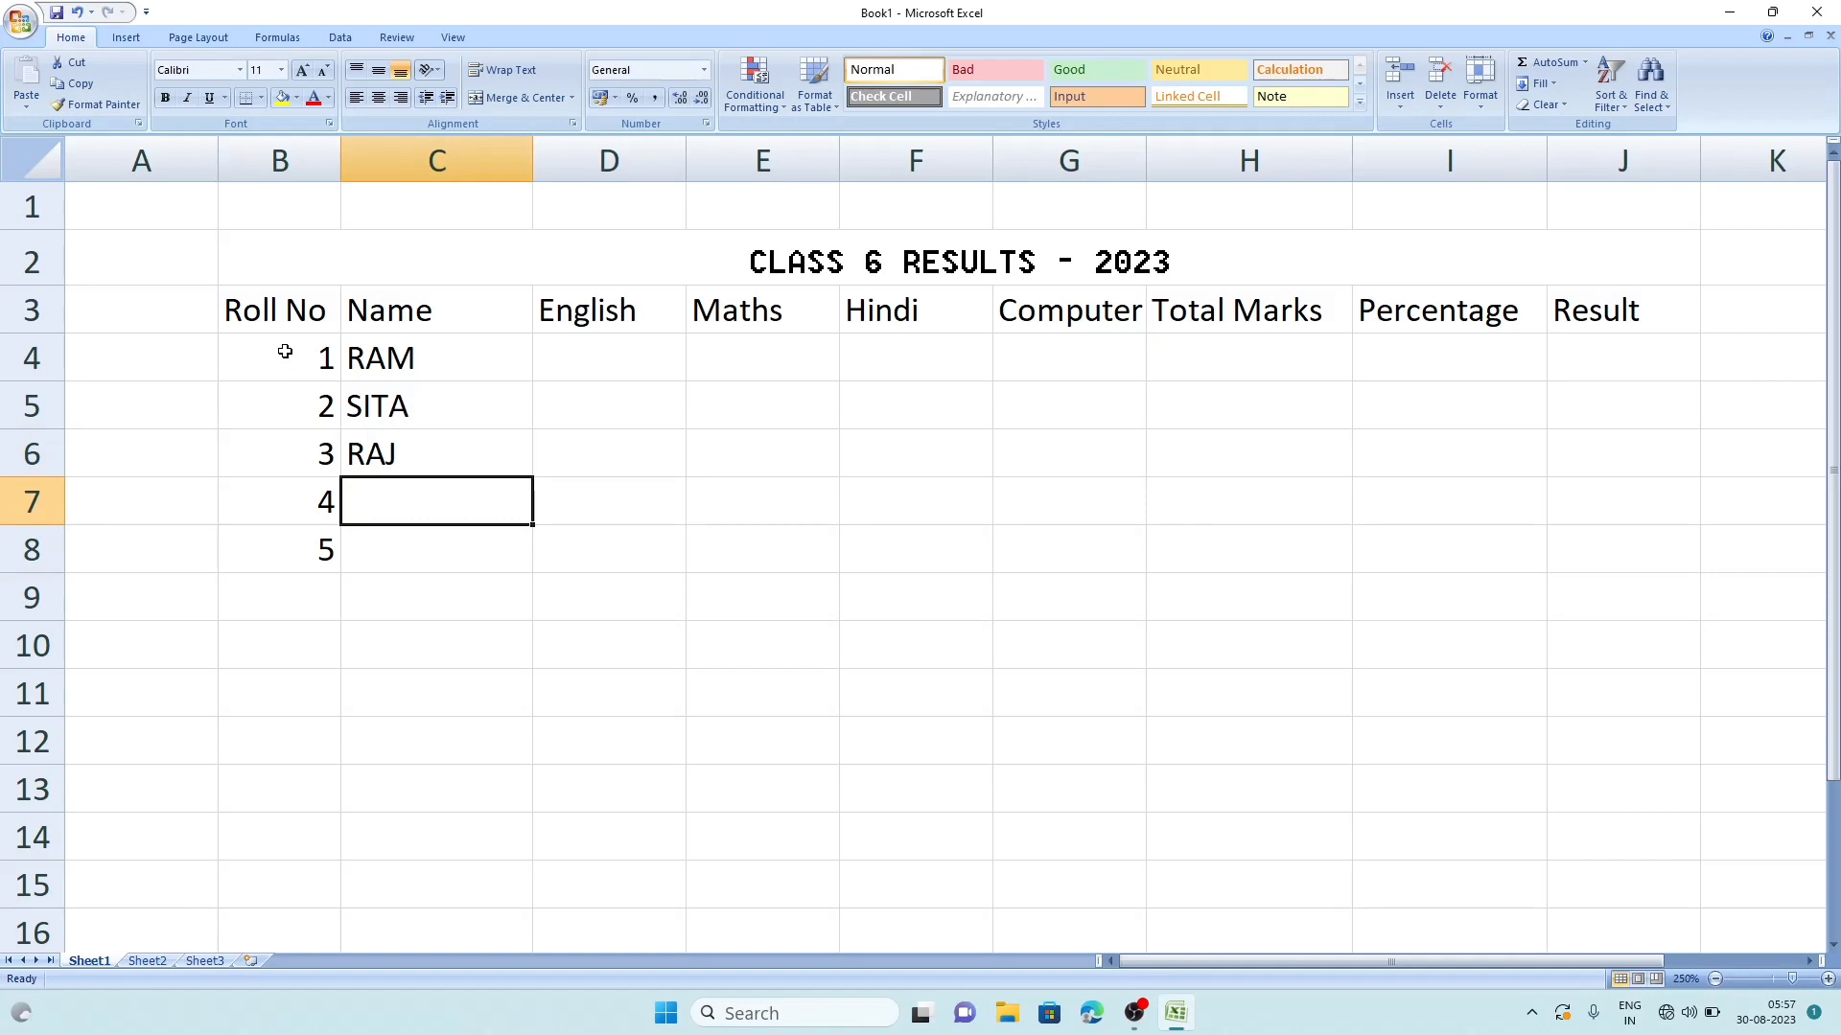
type("PRIYA")
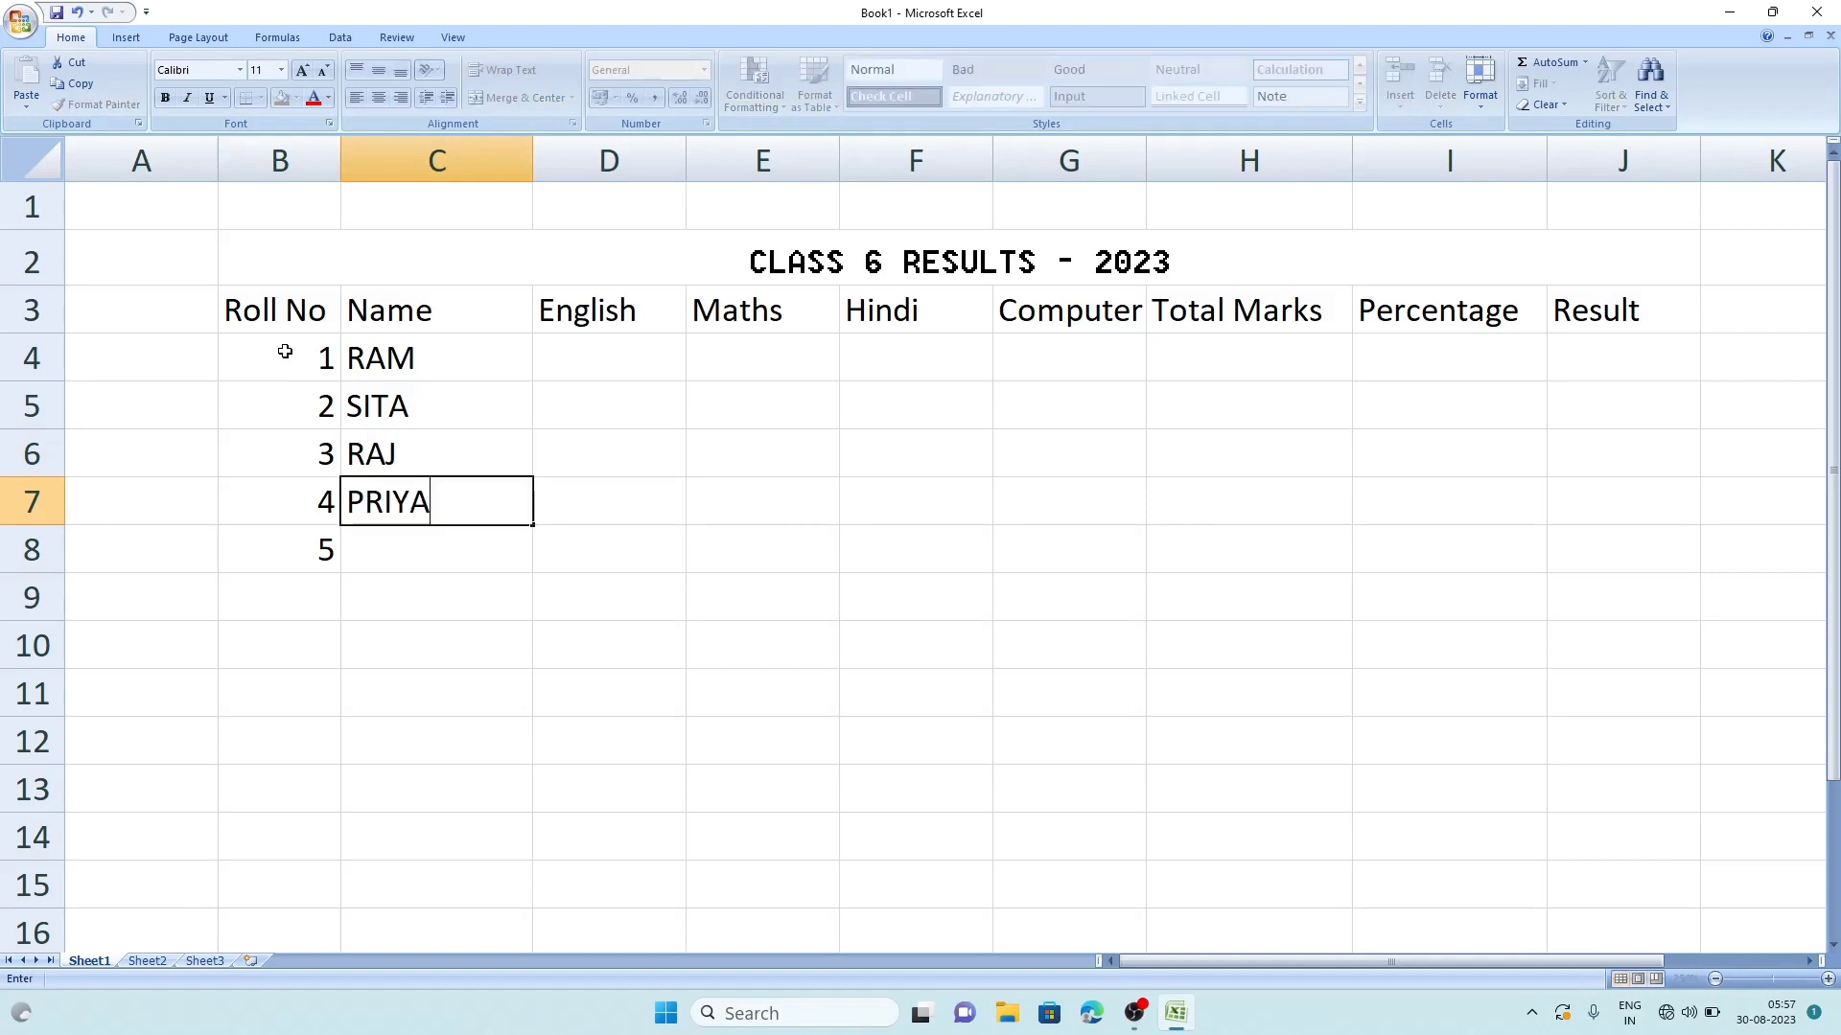
key("Return")
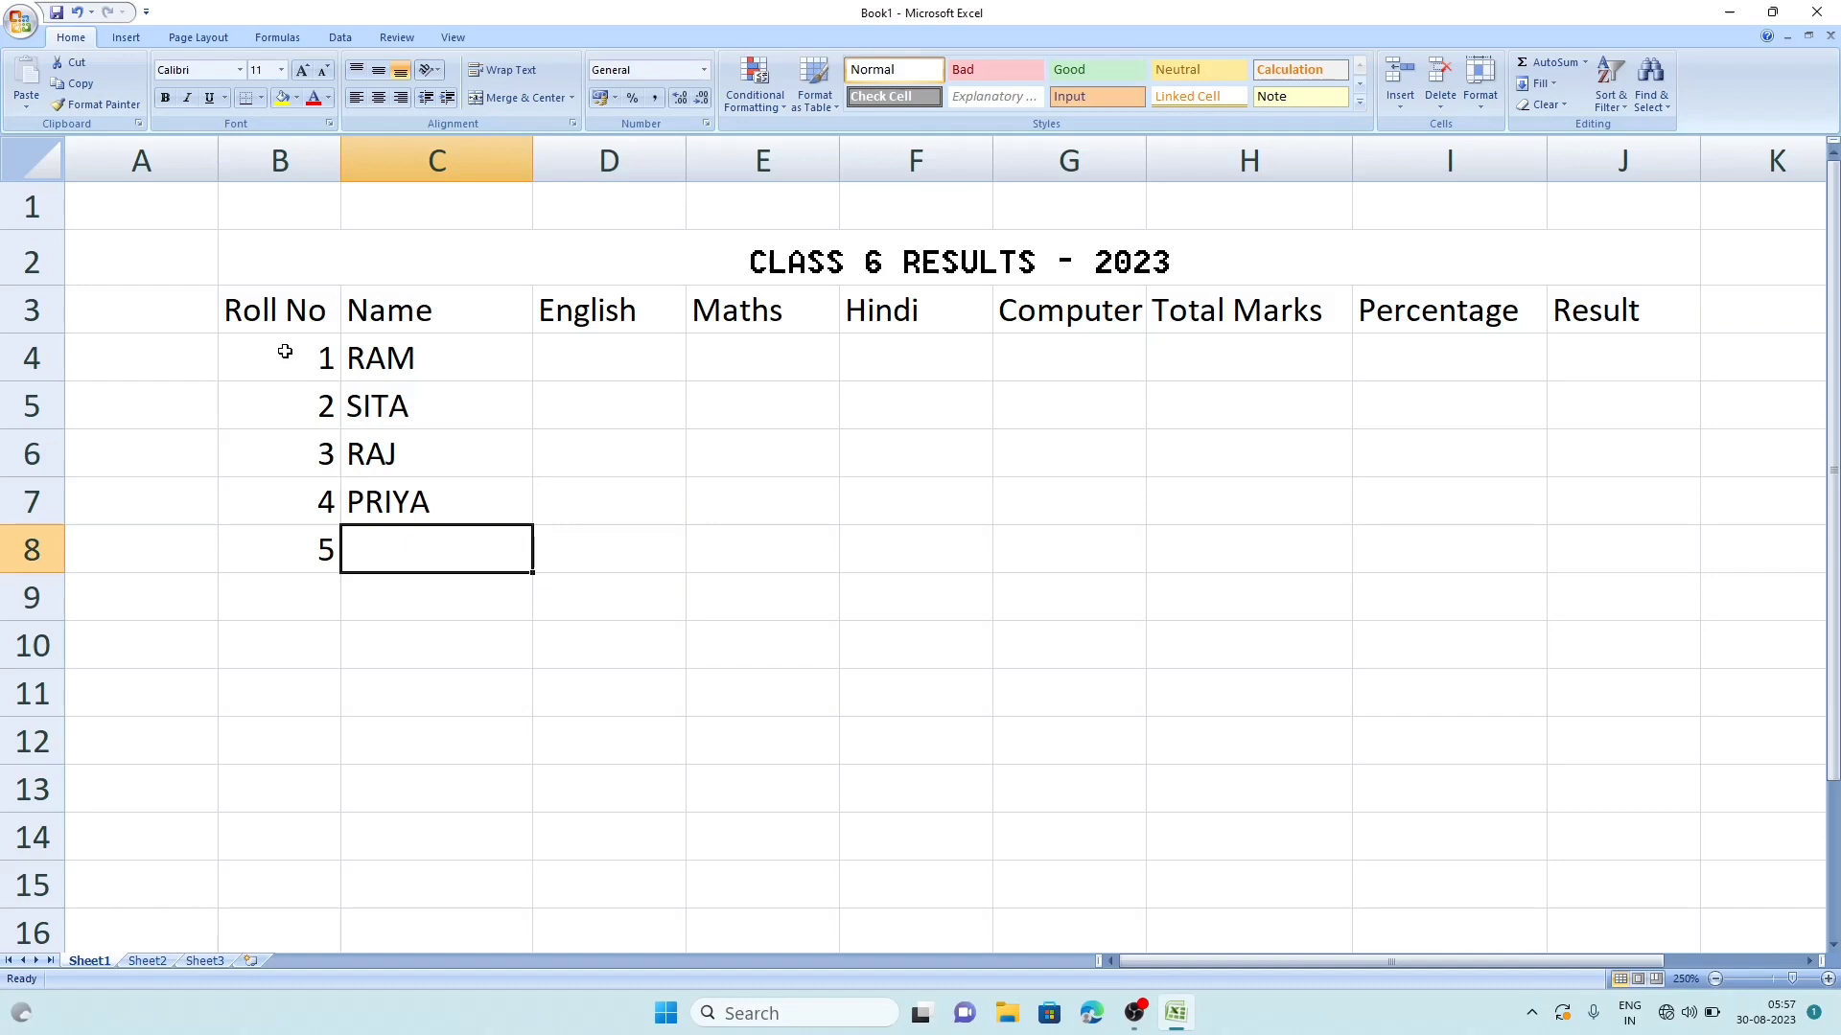
type("JOHN")
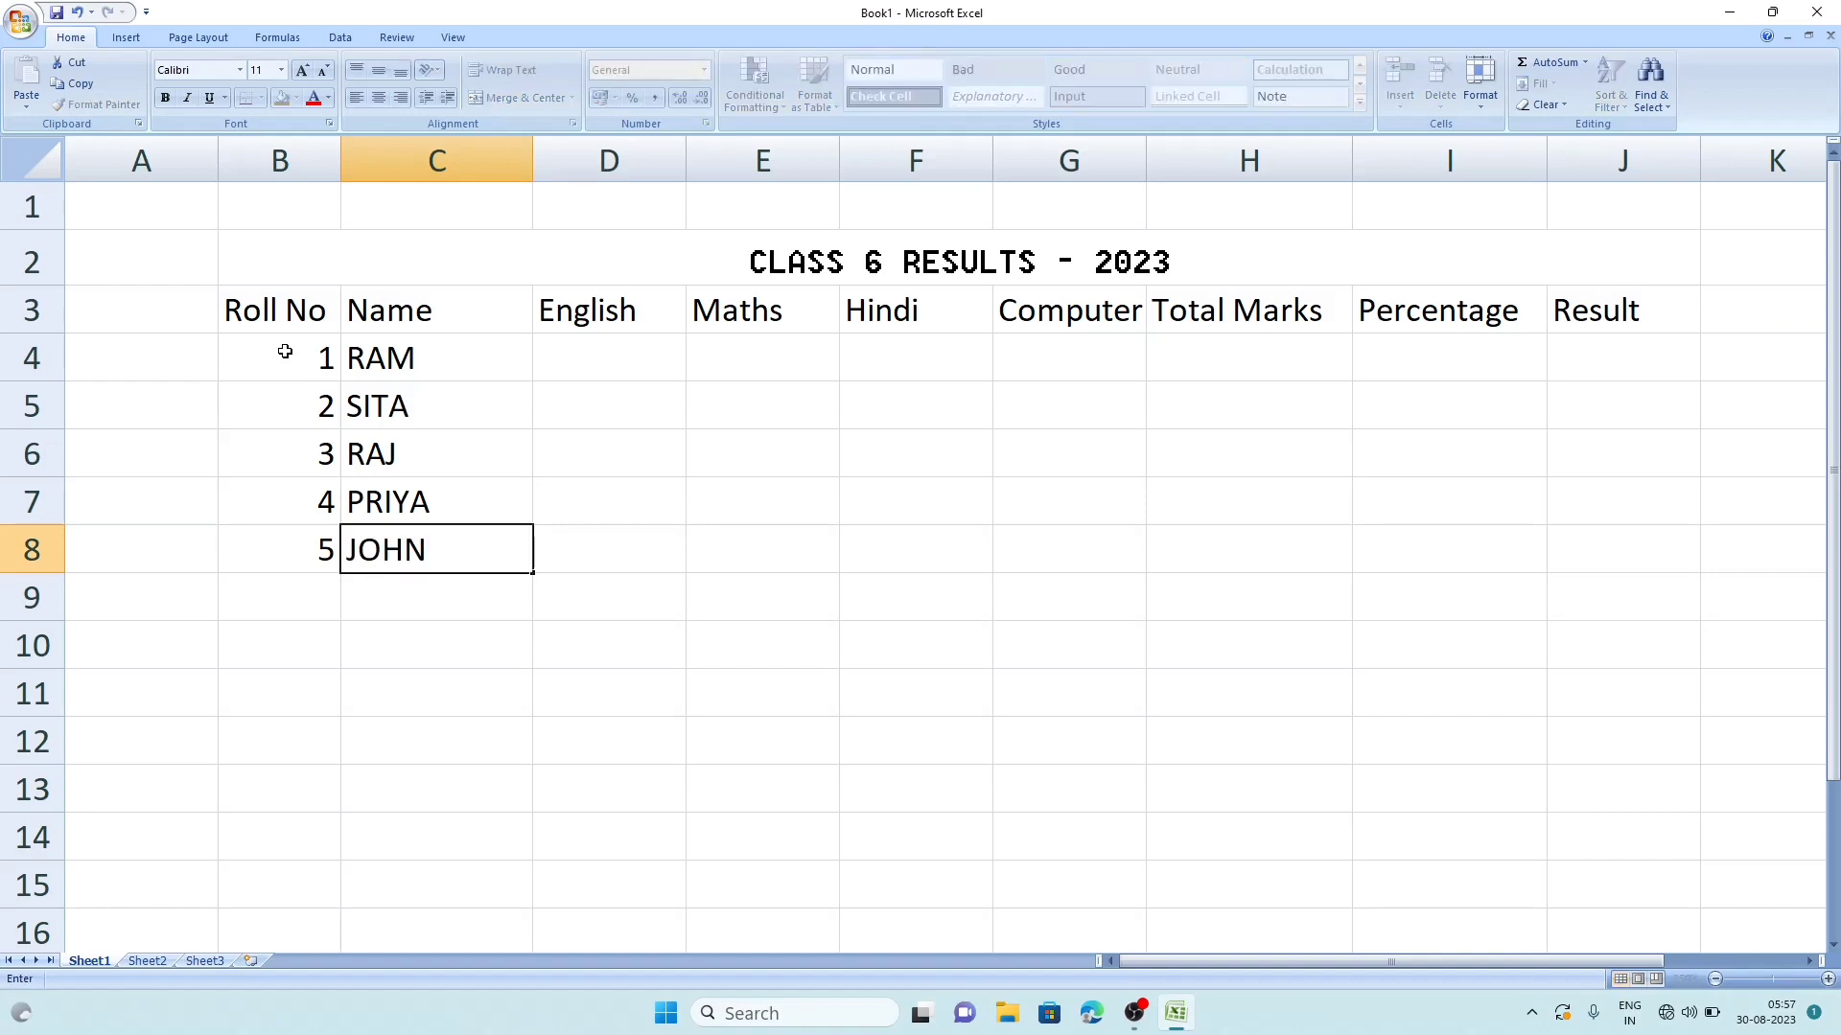
- Enter row 4 marks: English 88, Maths 89, Hindi 90, Computer 95
left_click(604, 360)
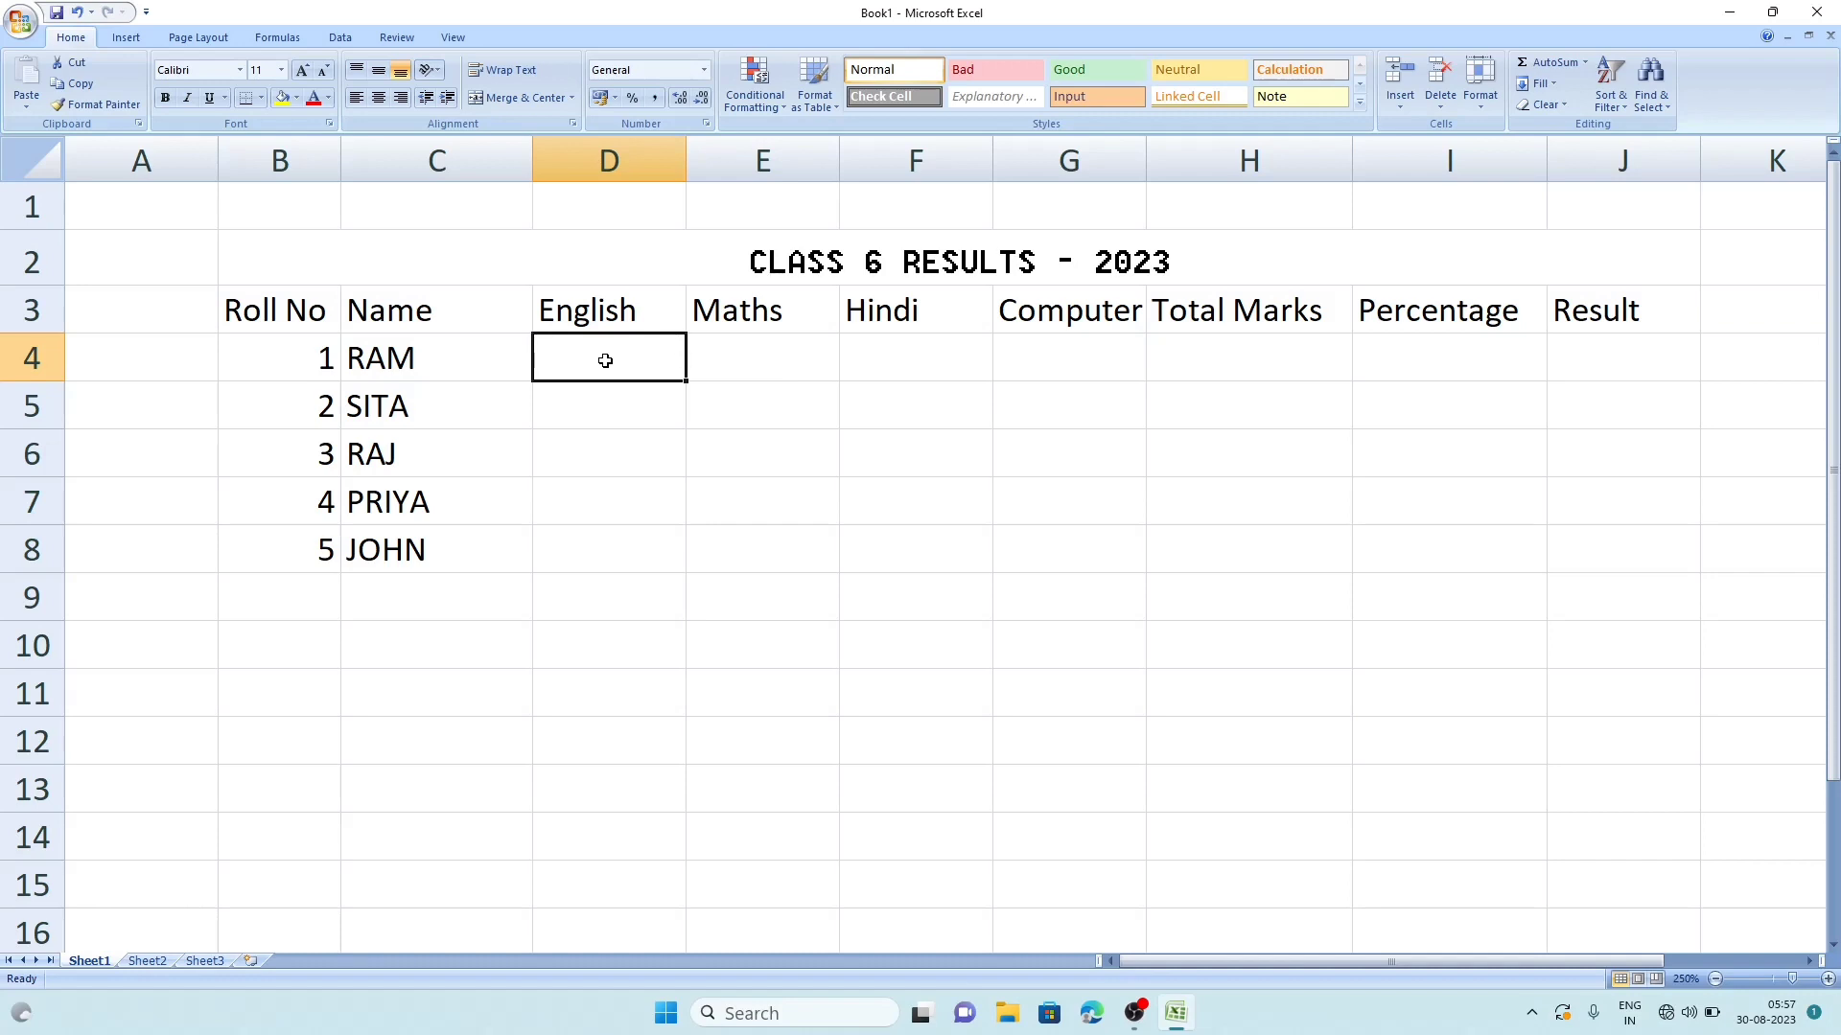
type("88")
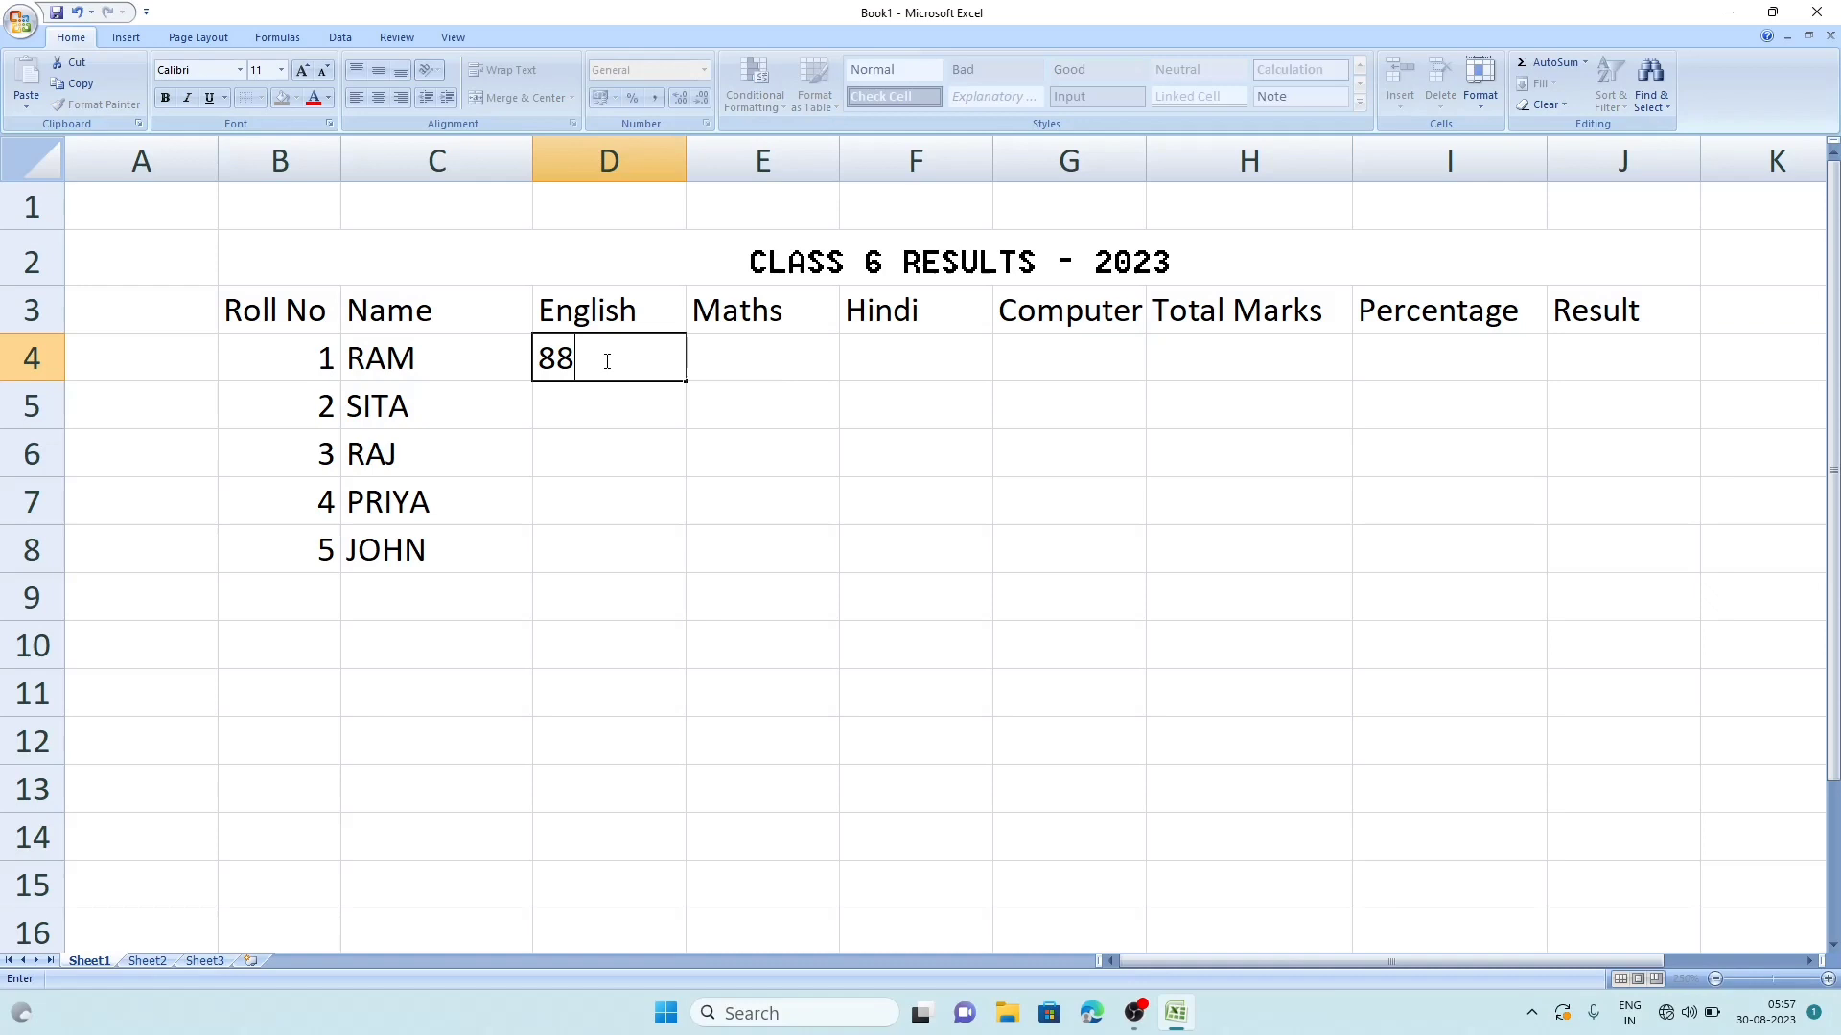
key("Tab")
type("89")
key("Tab")
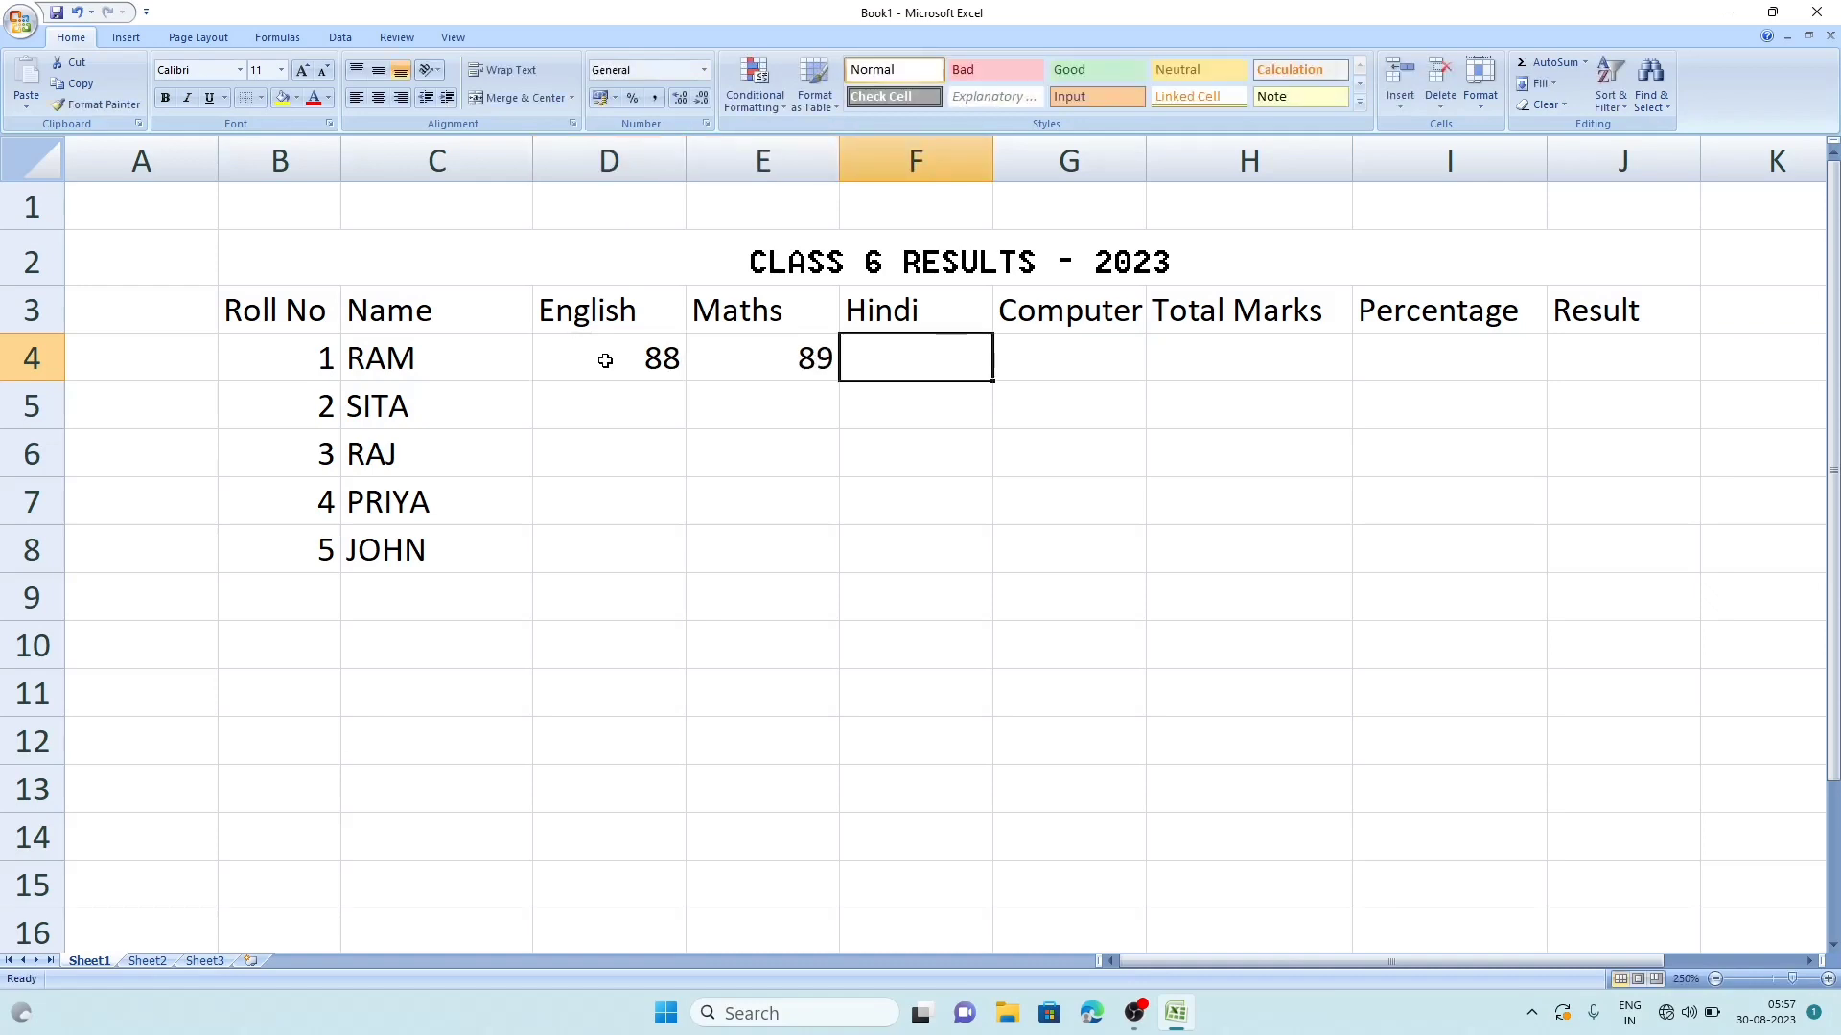
type("90")
key("Tab")
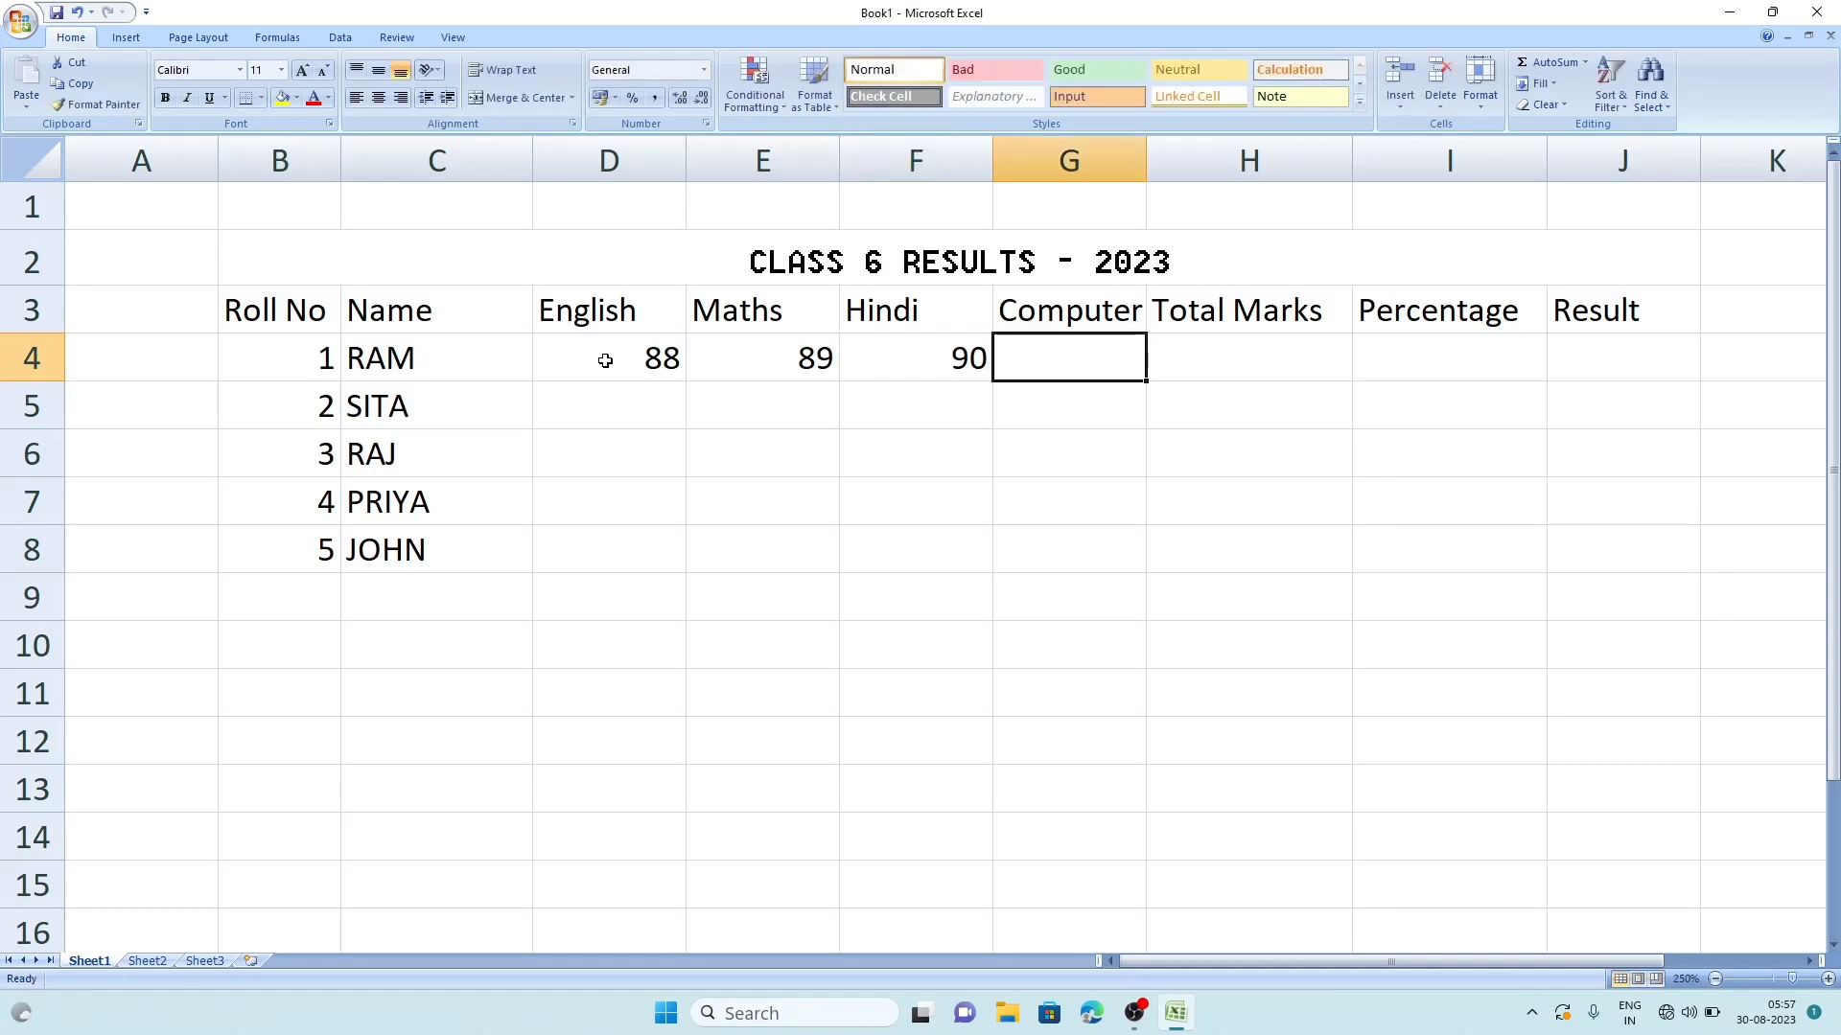
type("95")
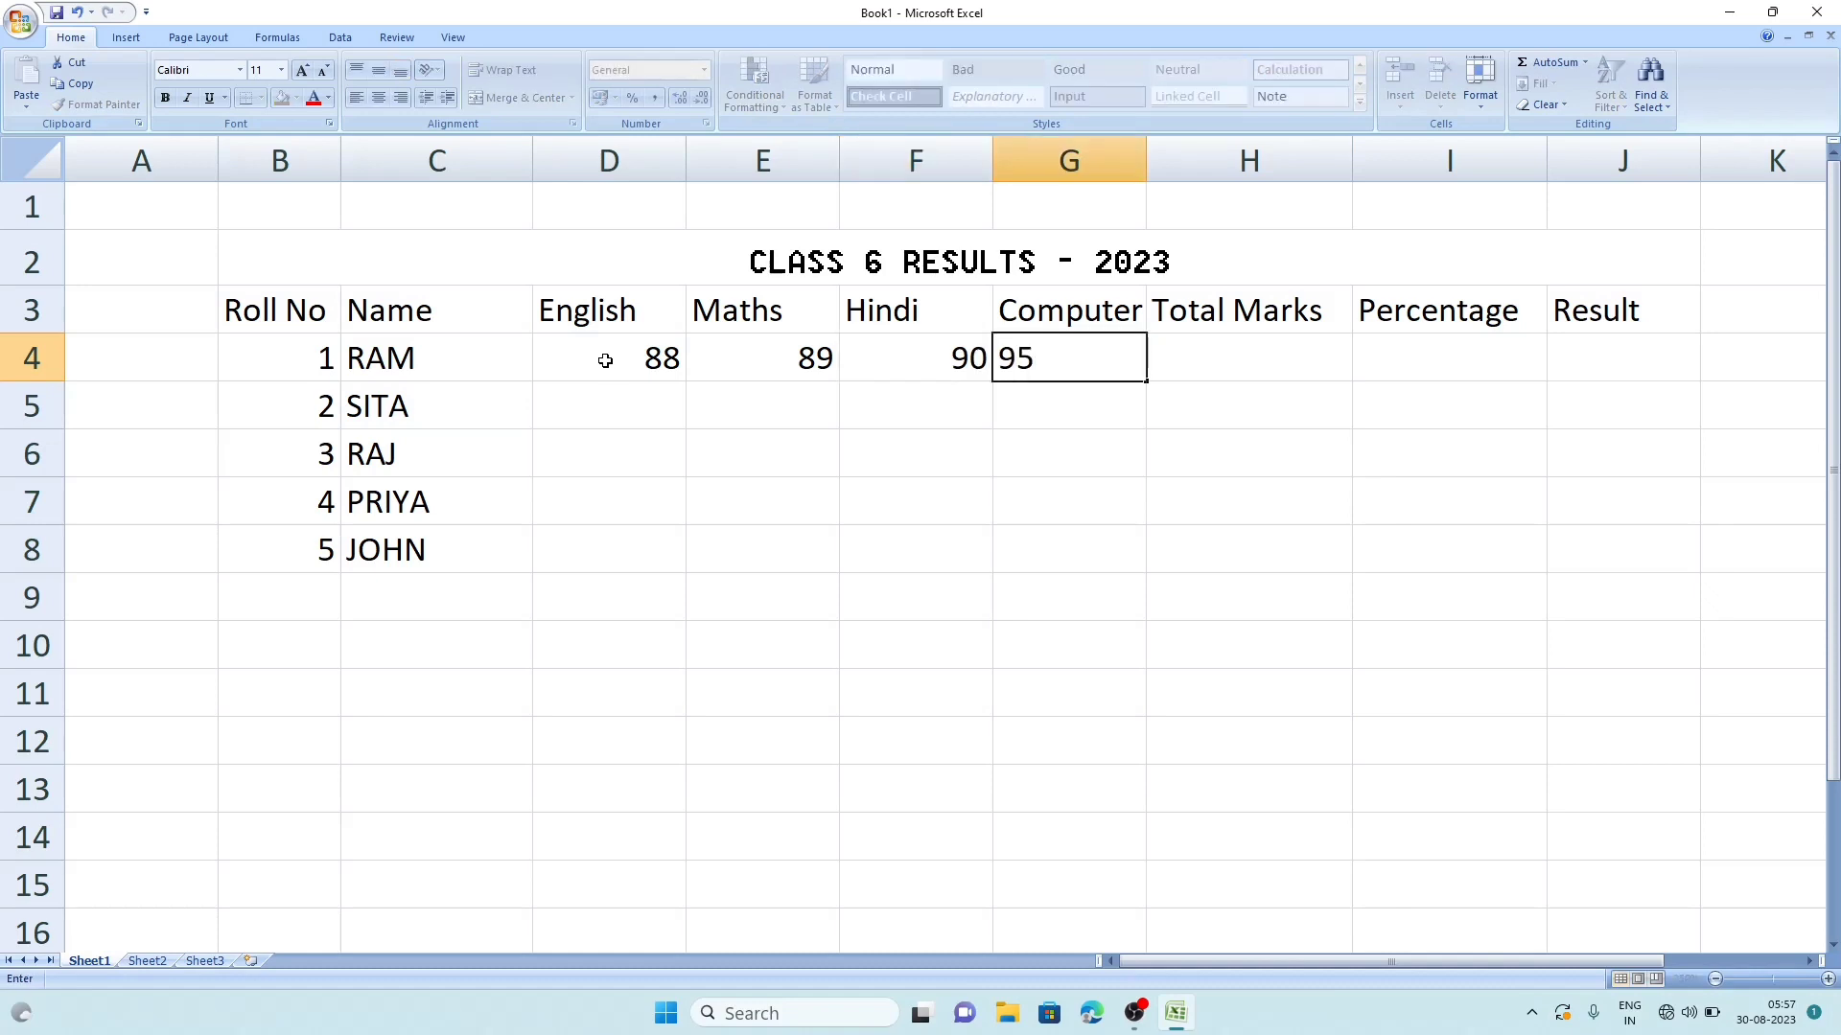
- Enter row 5 marks: English 55, Maths 57, Hindi 59, Computer 60
left_click(616, 386)
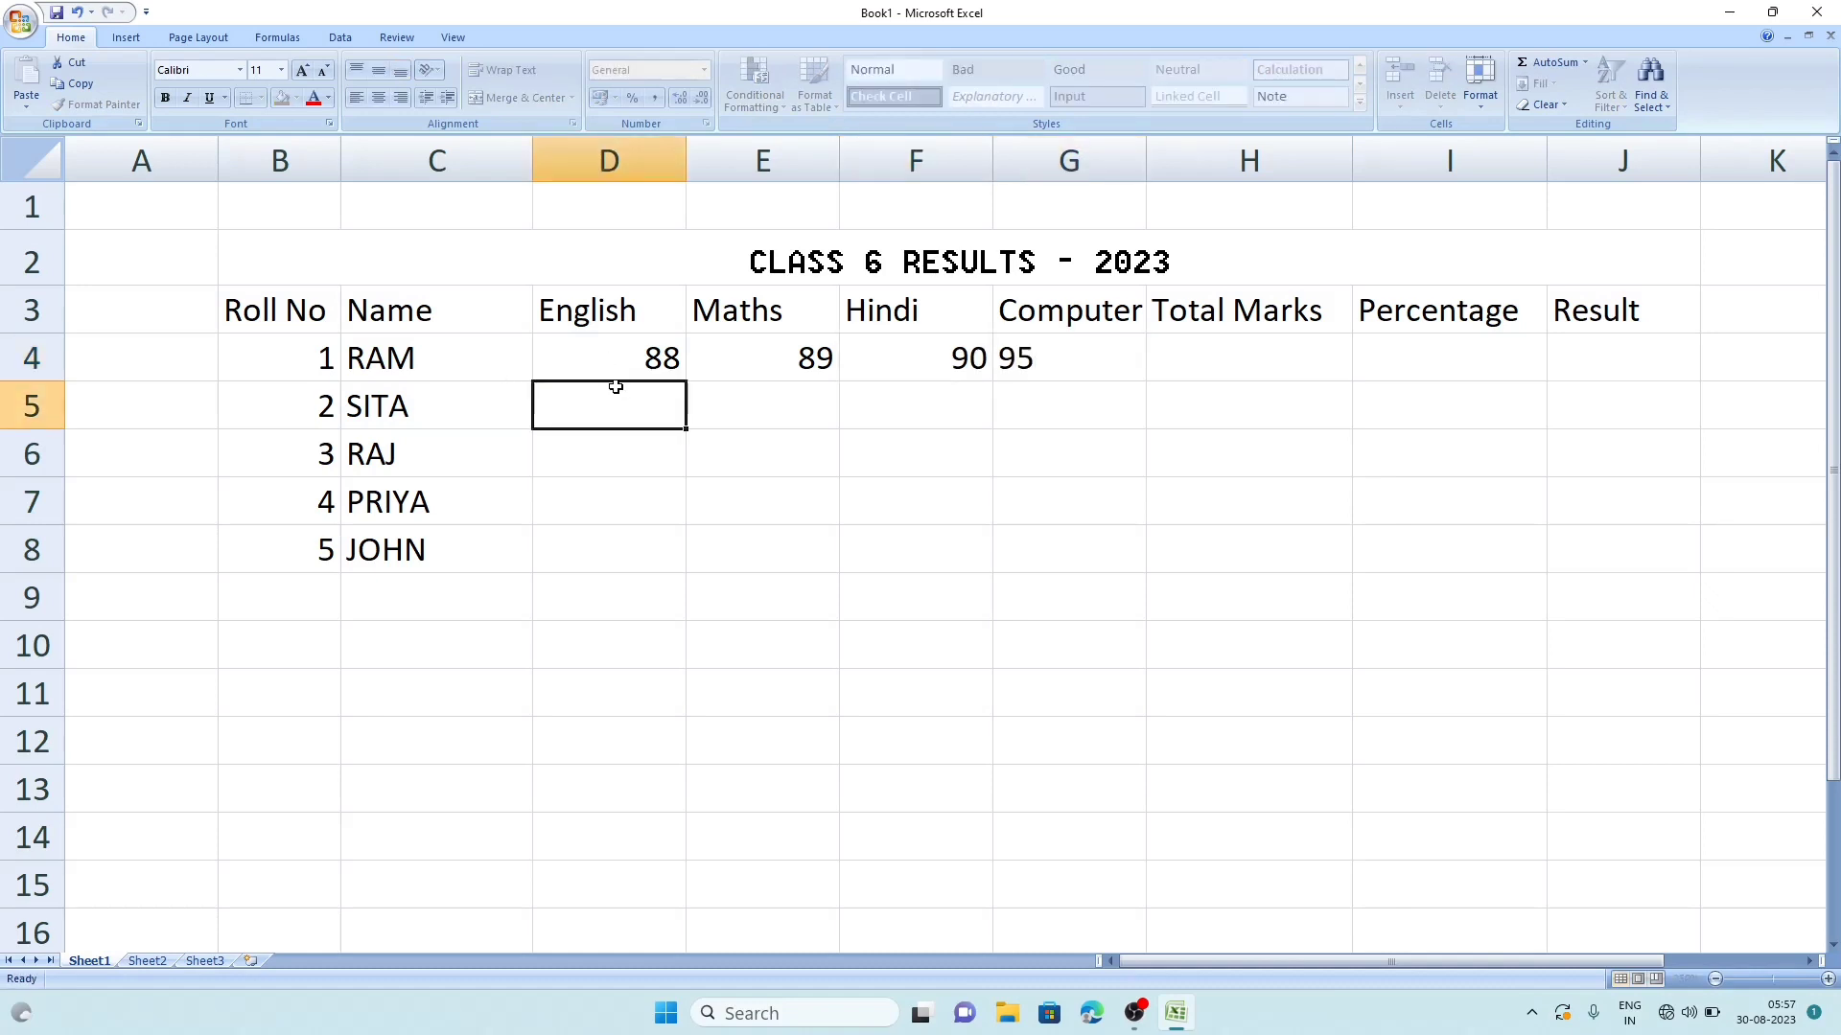
type("55")
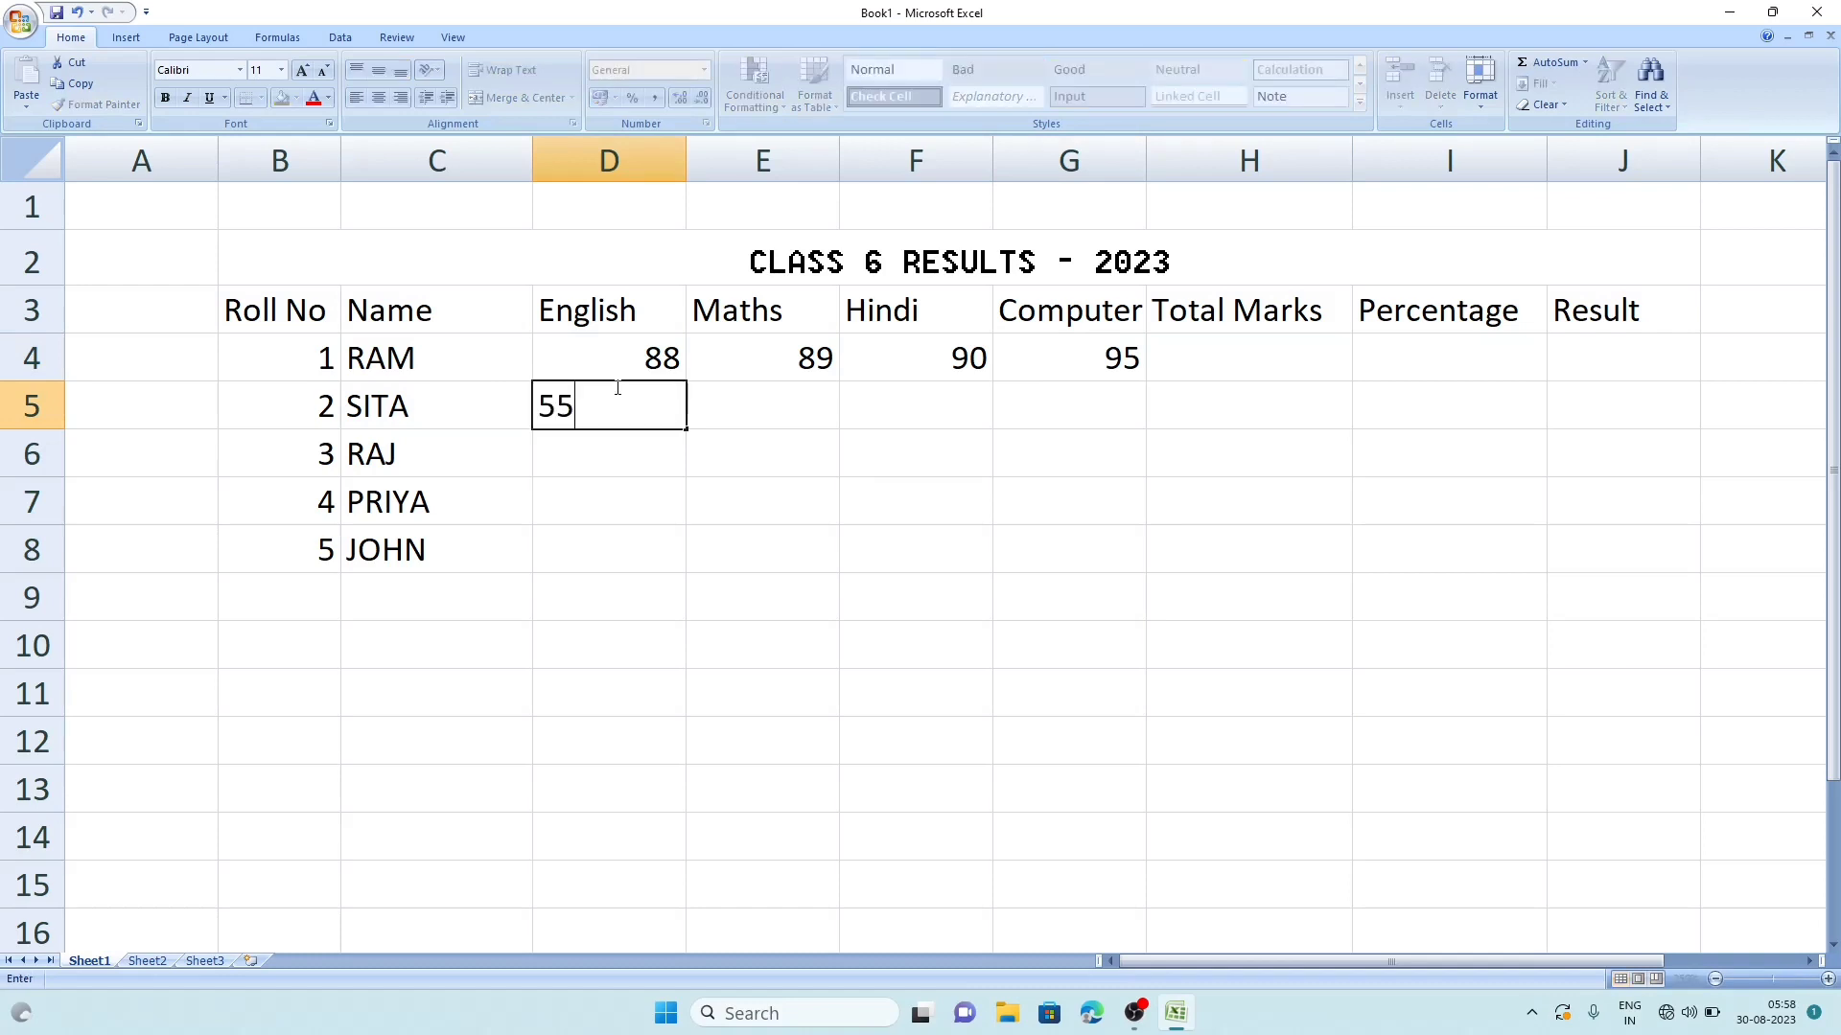
key("Tab")
type("57")
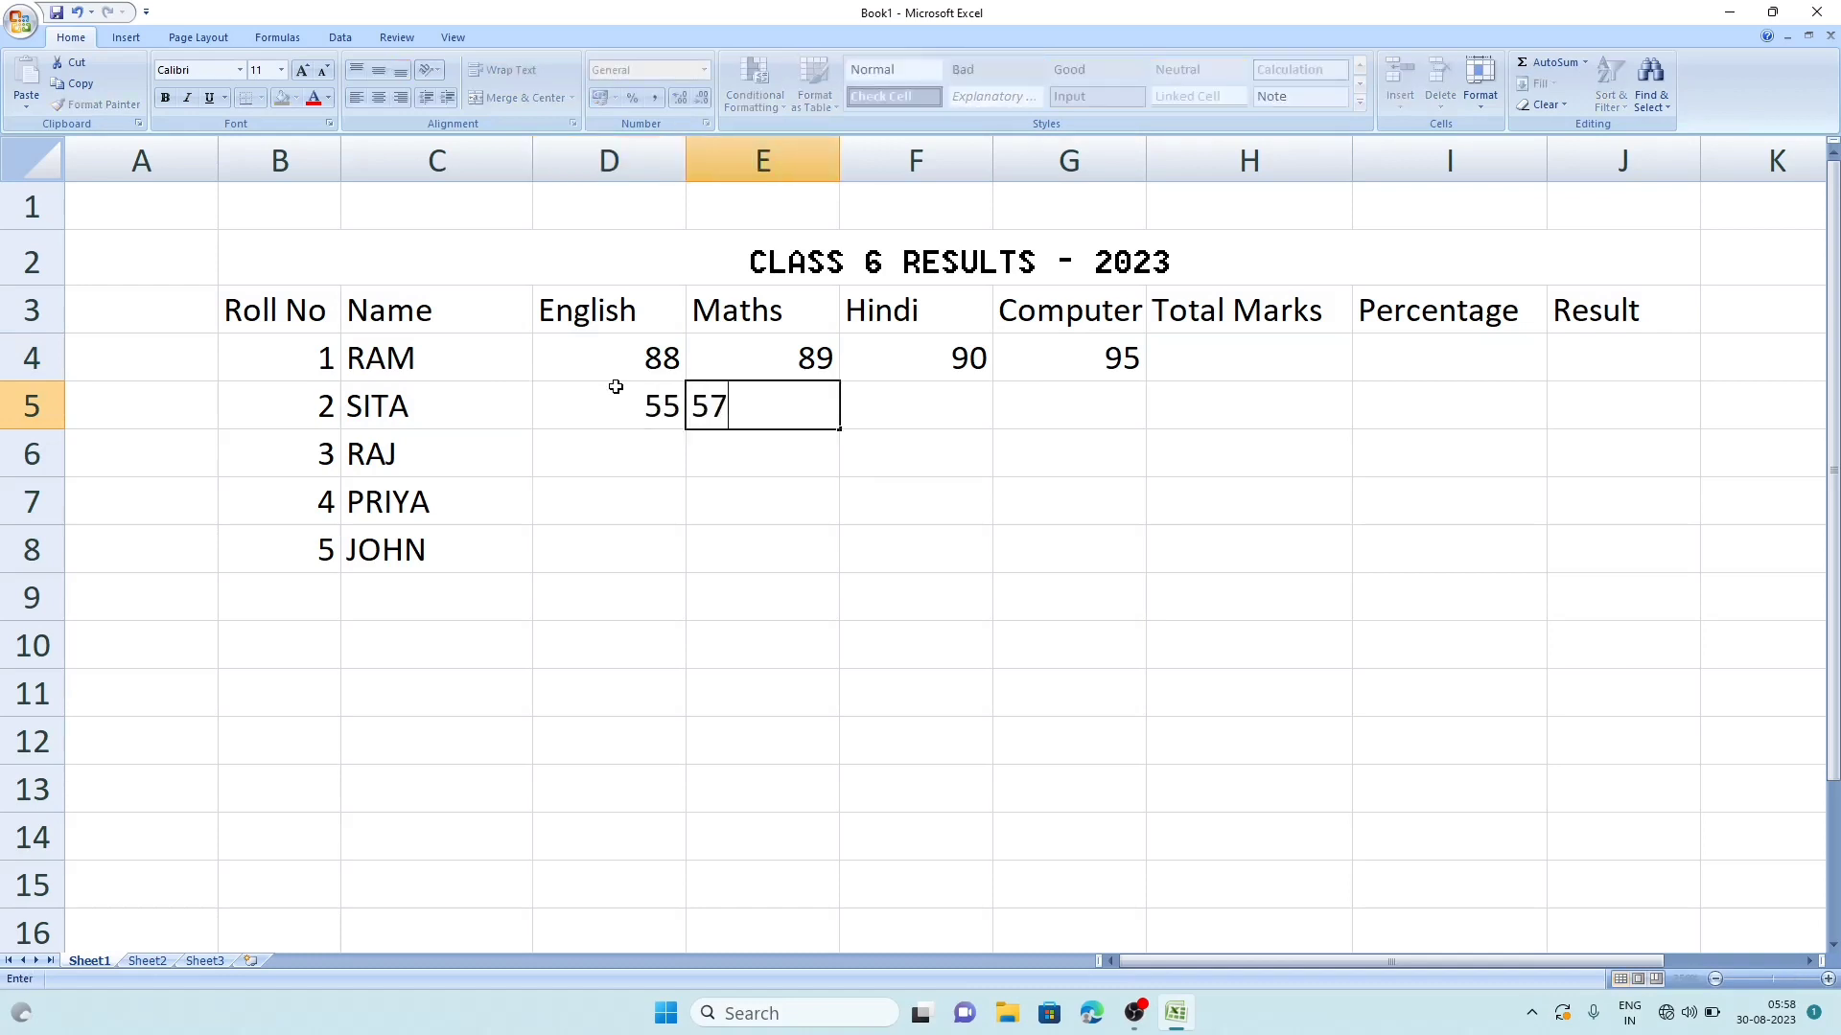
key("Tab")
type("59")
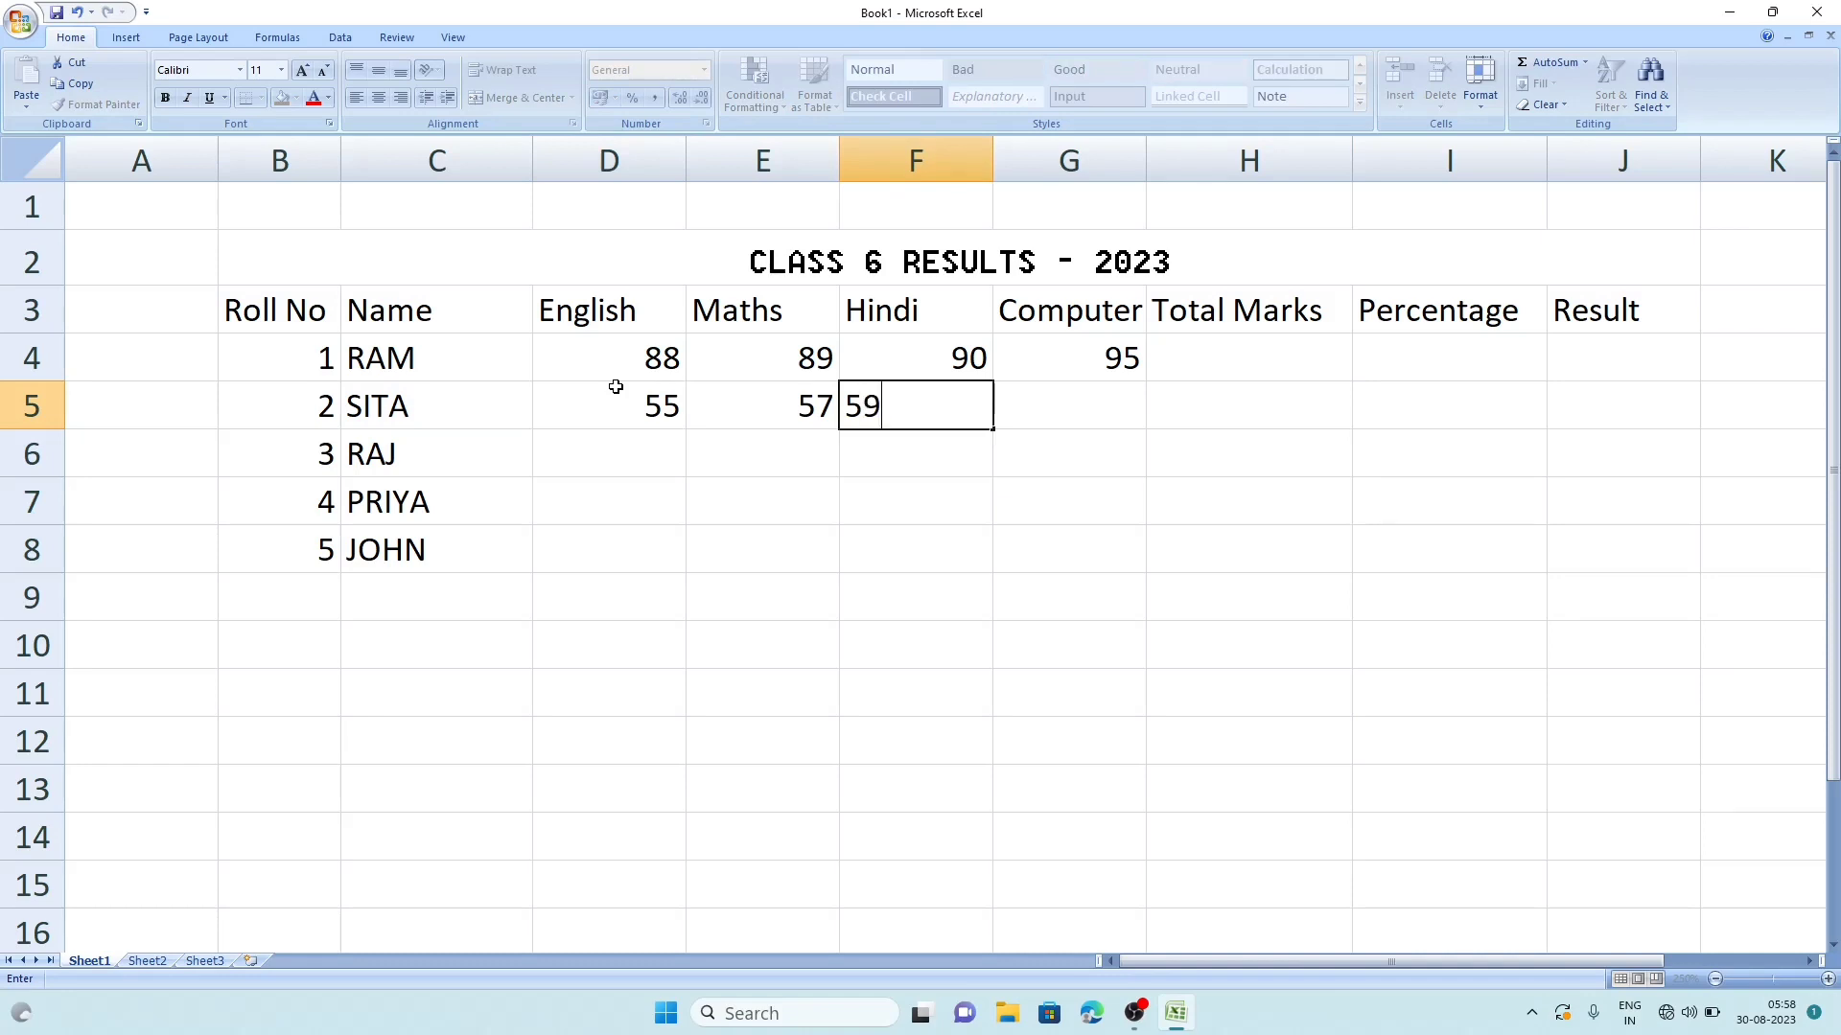
key("Tab")
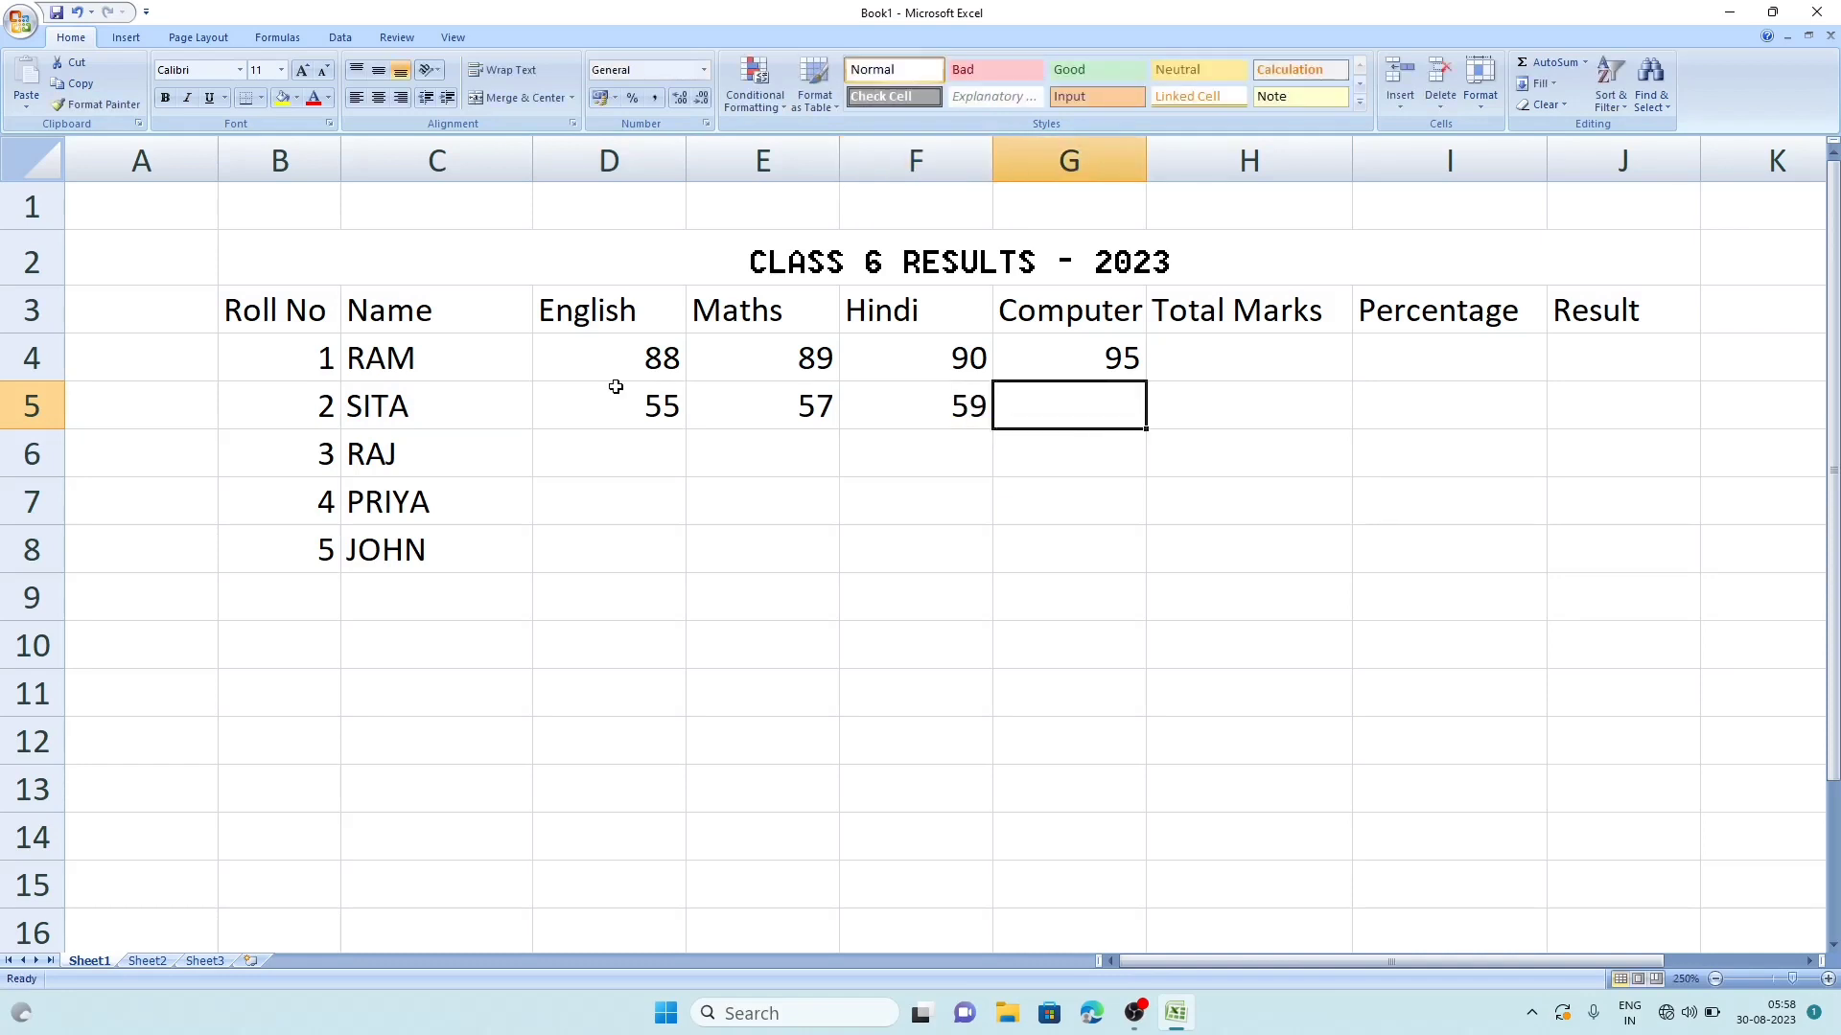
type("60")
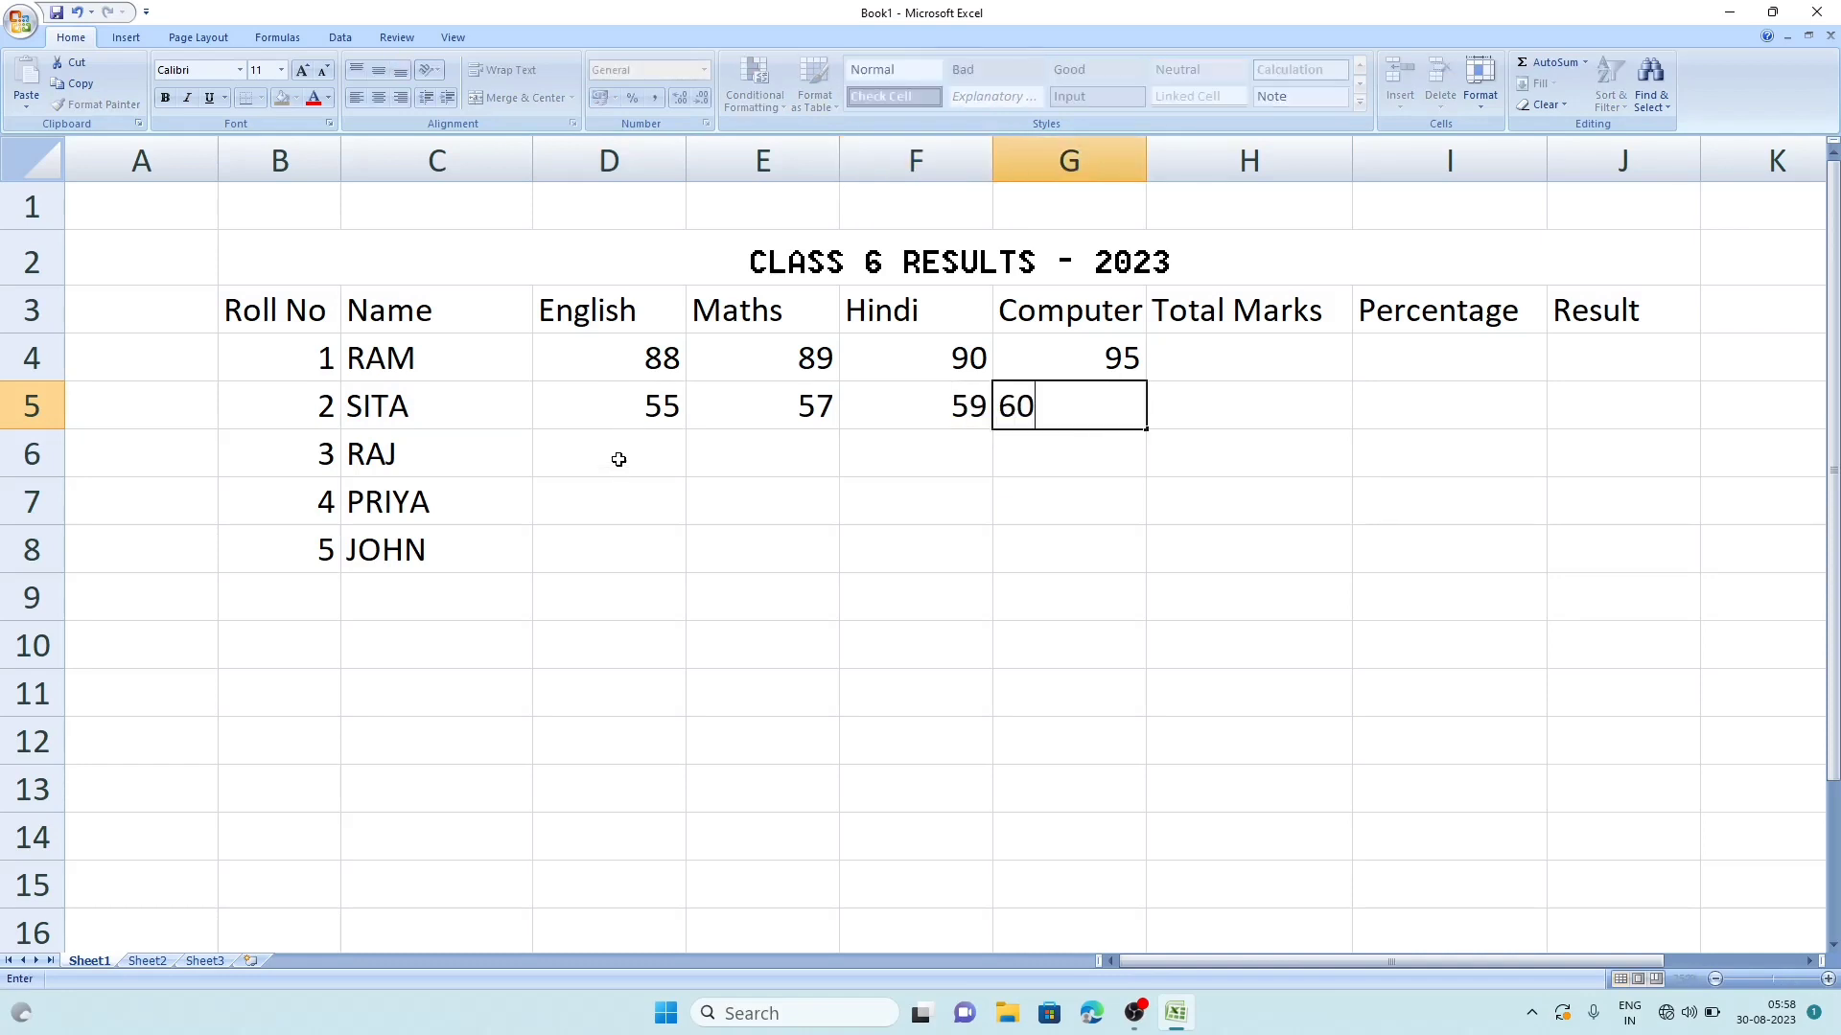
- Enter row 6 marks: English 34, Maths 35, Hindi 41, Computer 45
left_click(618, 459)
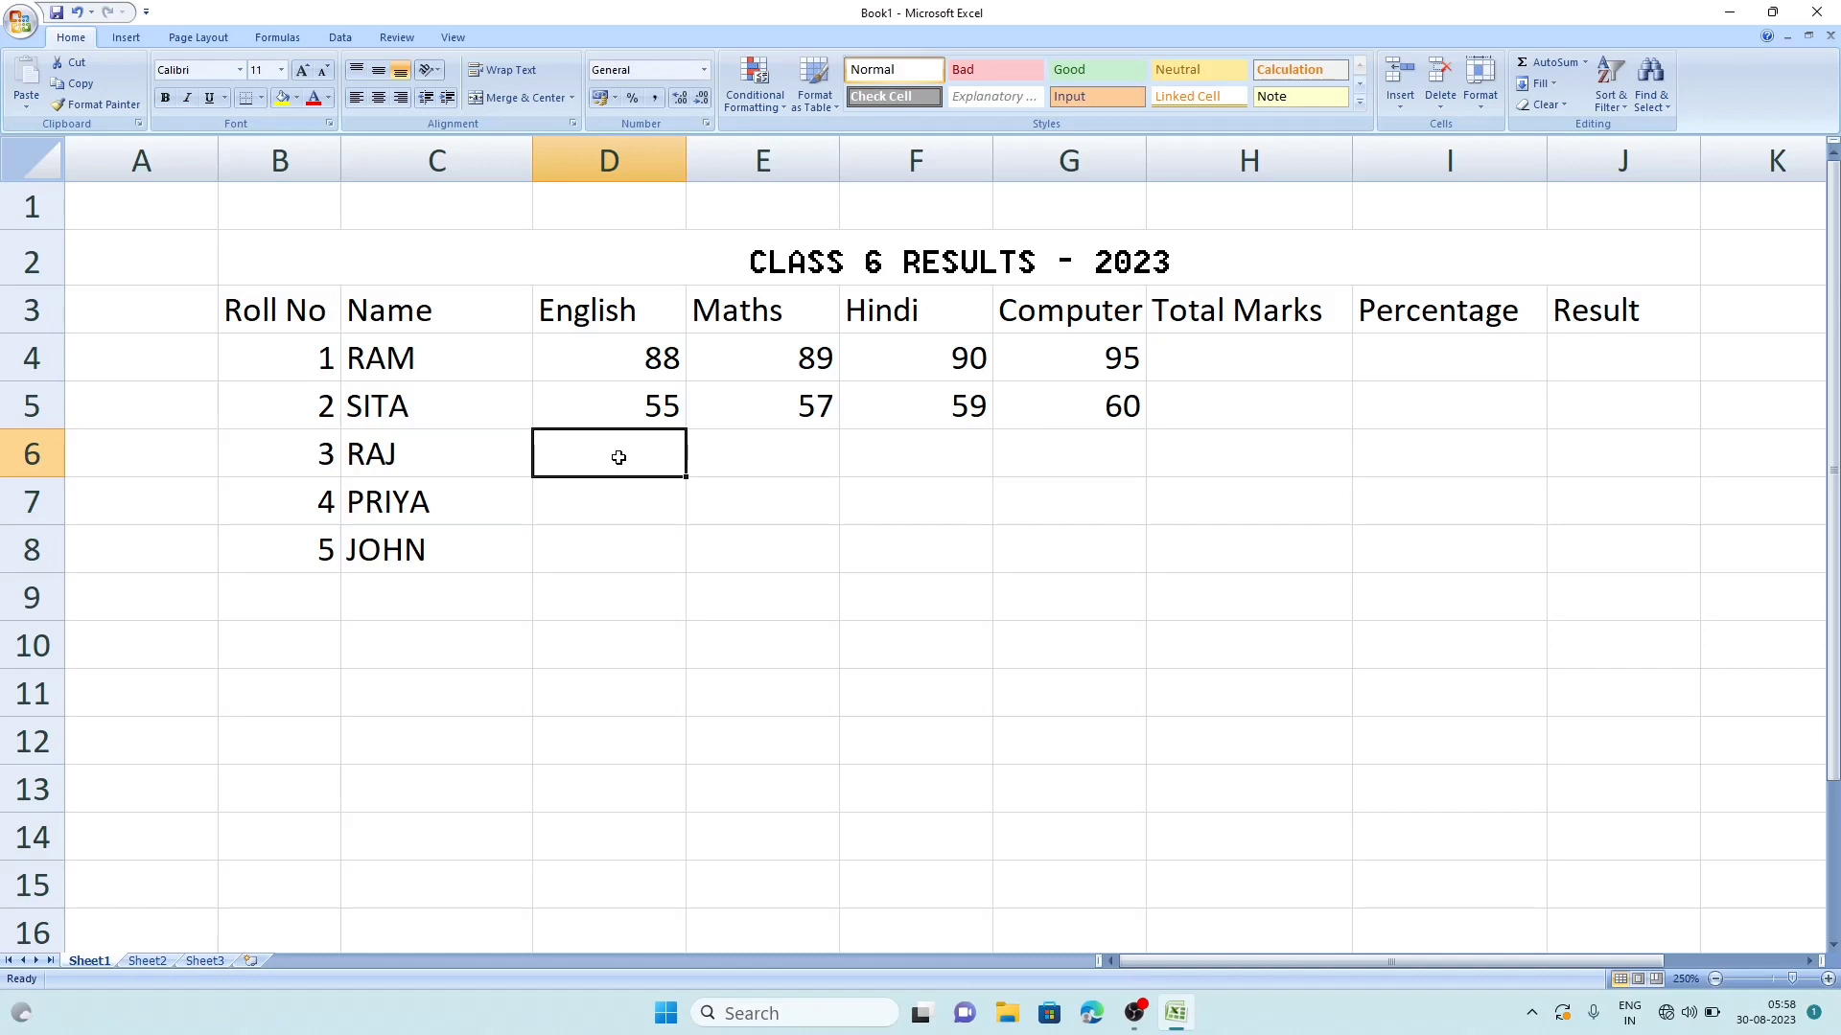
type("34")
key("Tab")
type("3")
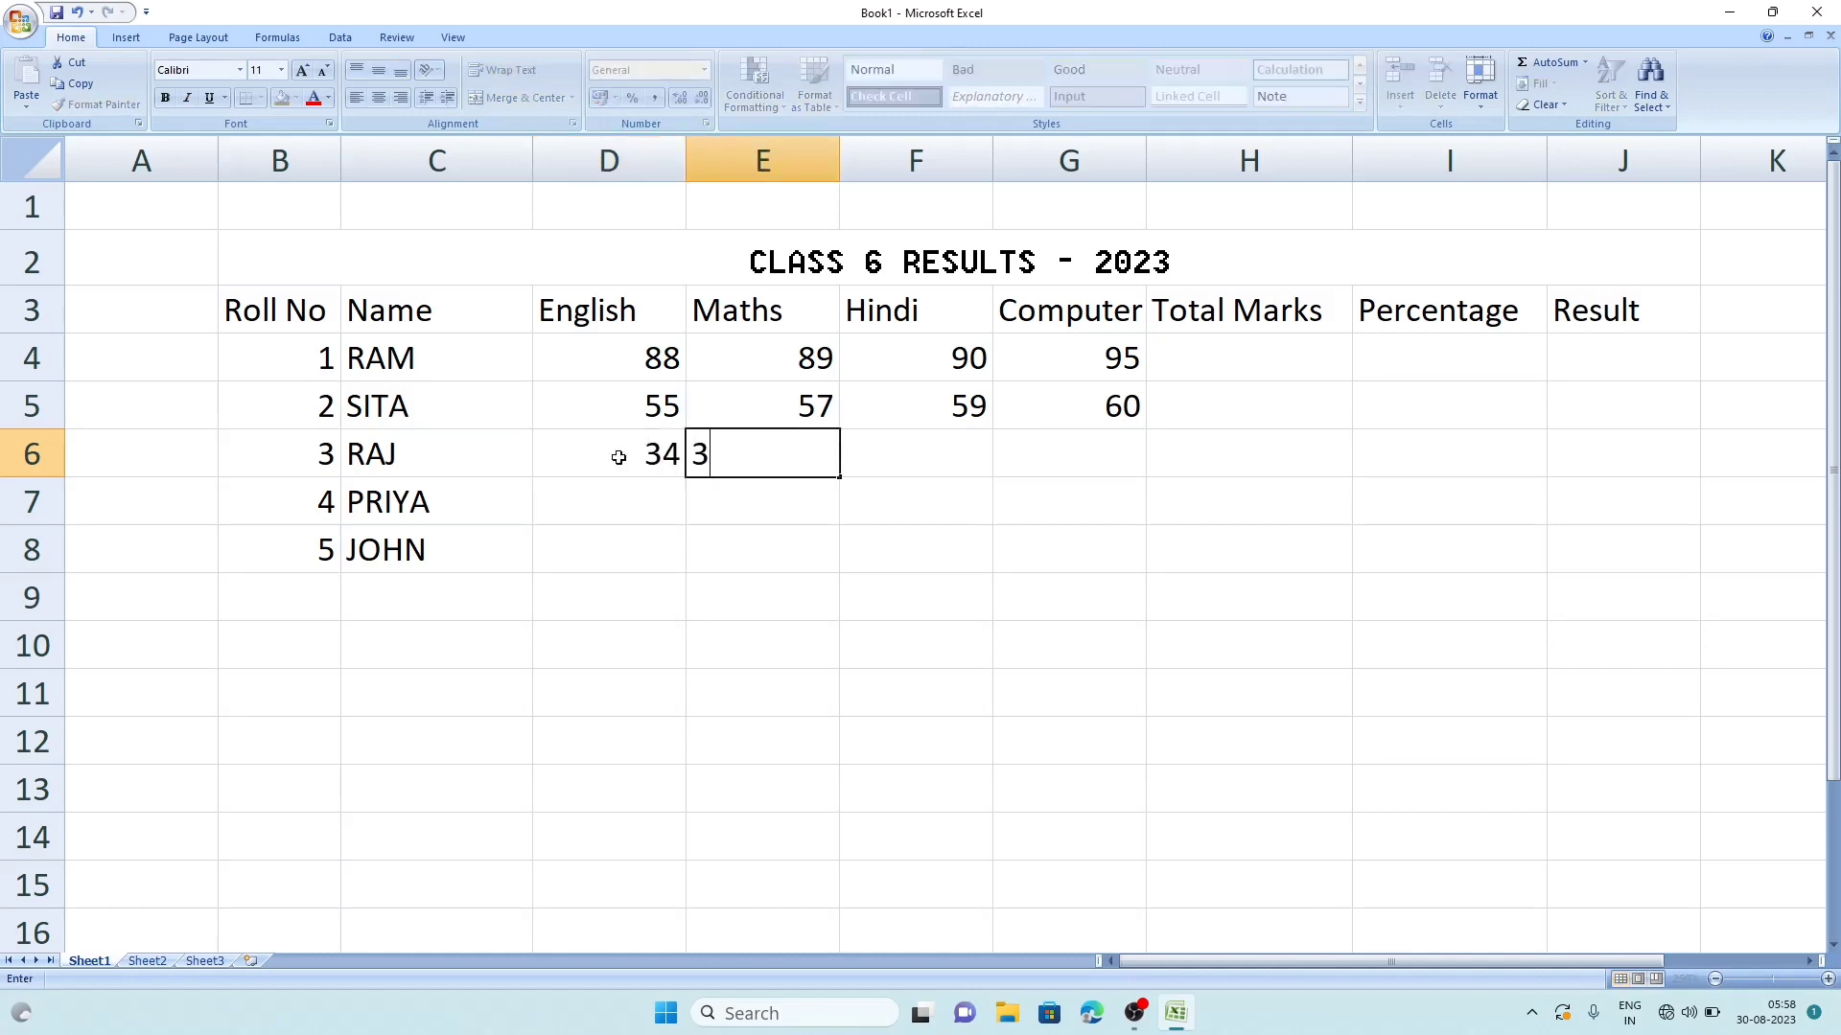
type("5")
key("Tab")
type("4")
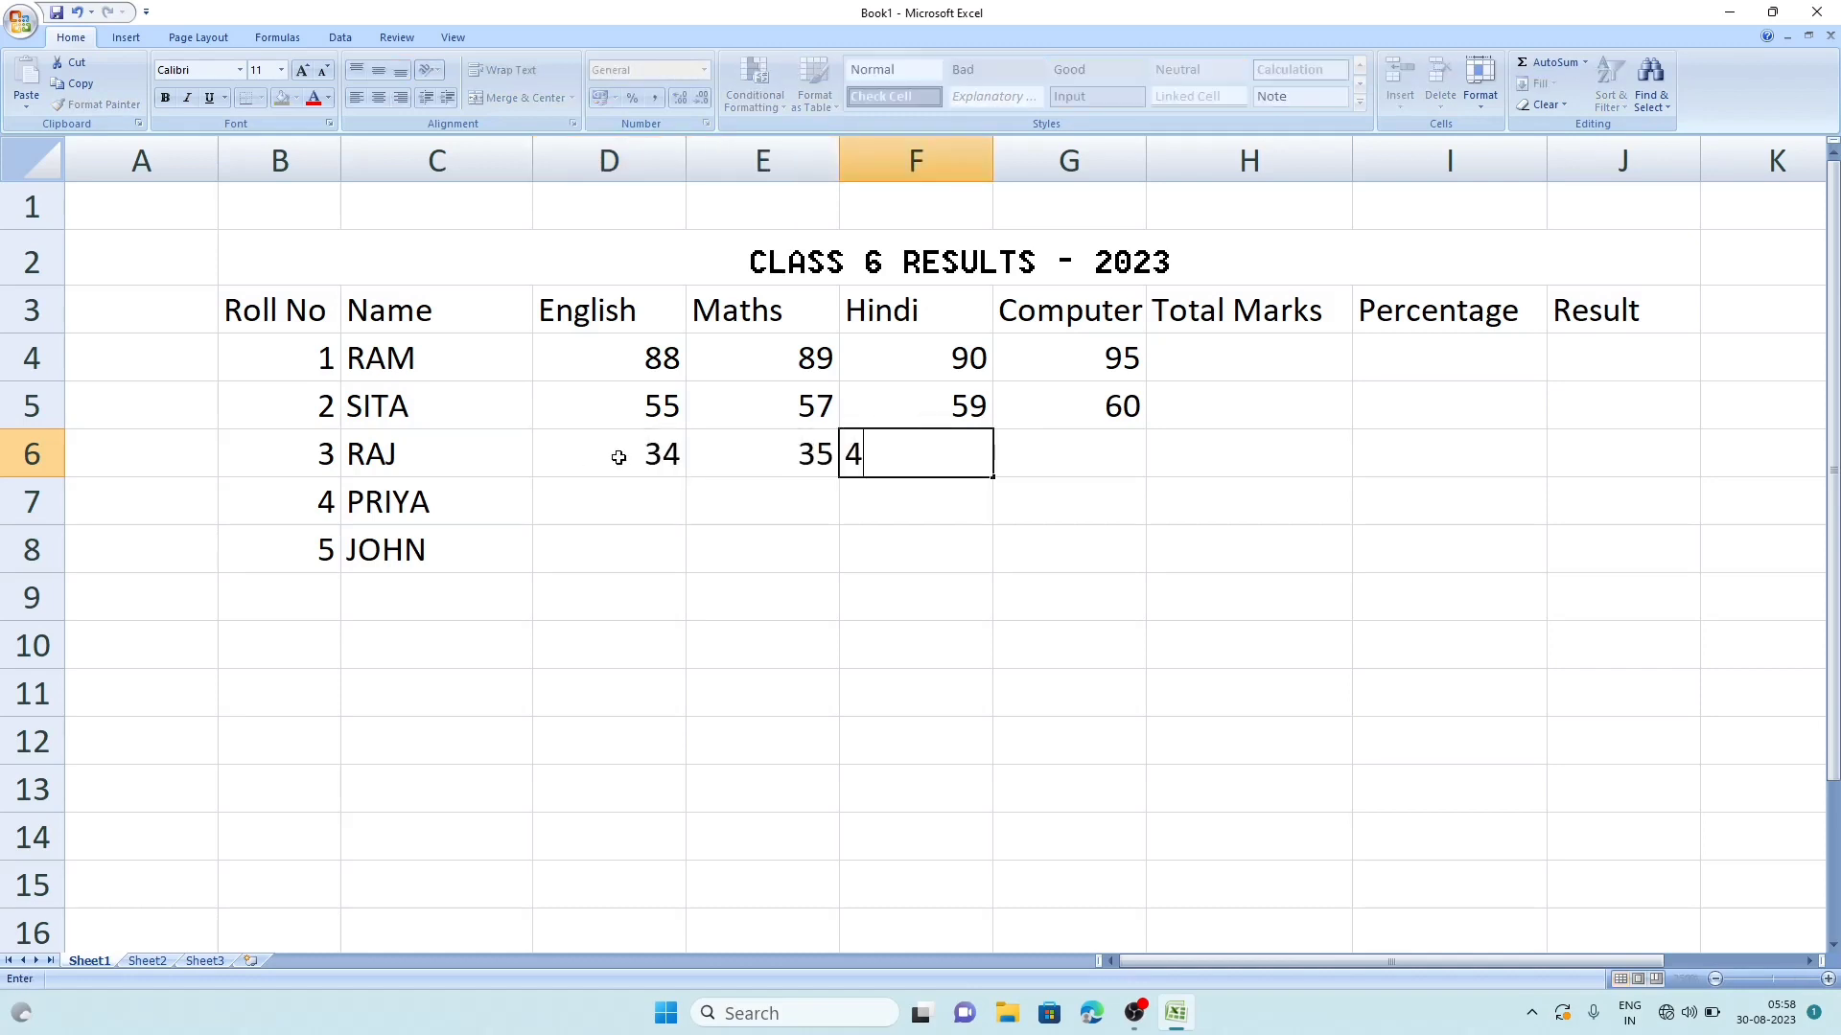
type("1")
key("Tab")
type("45")
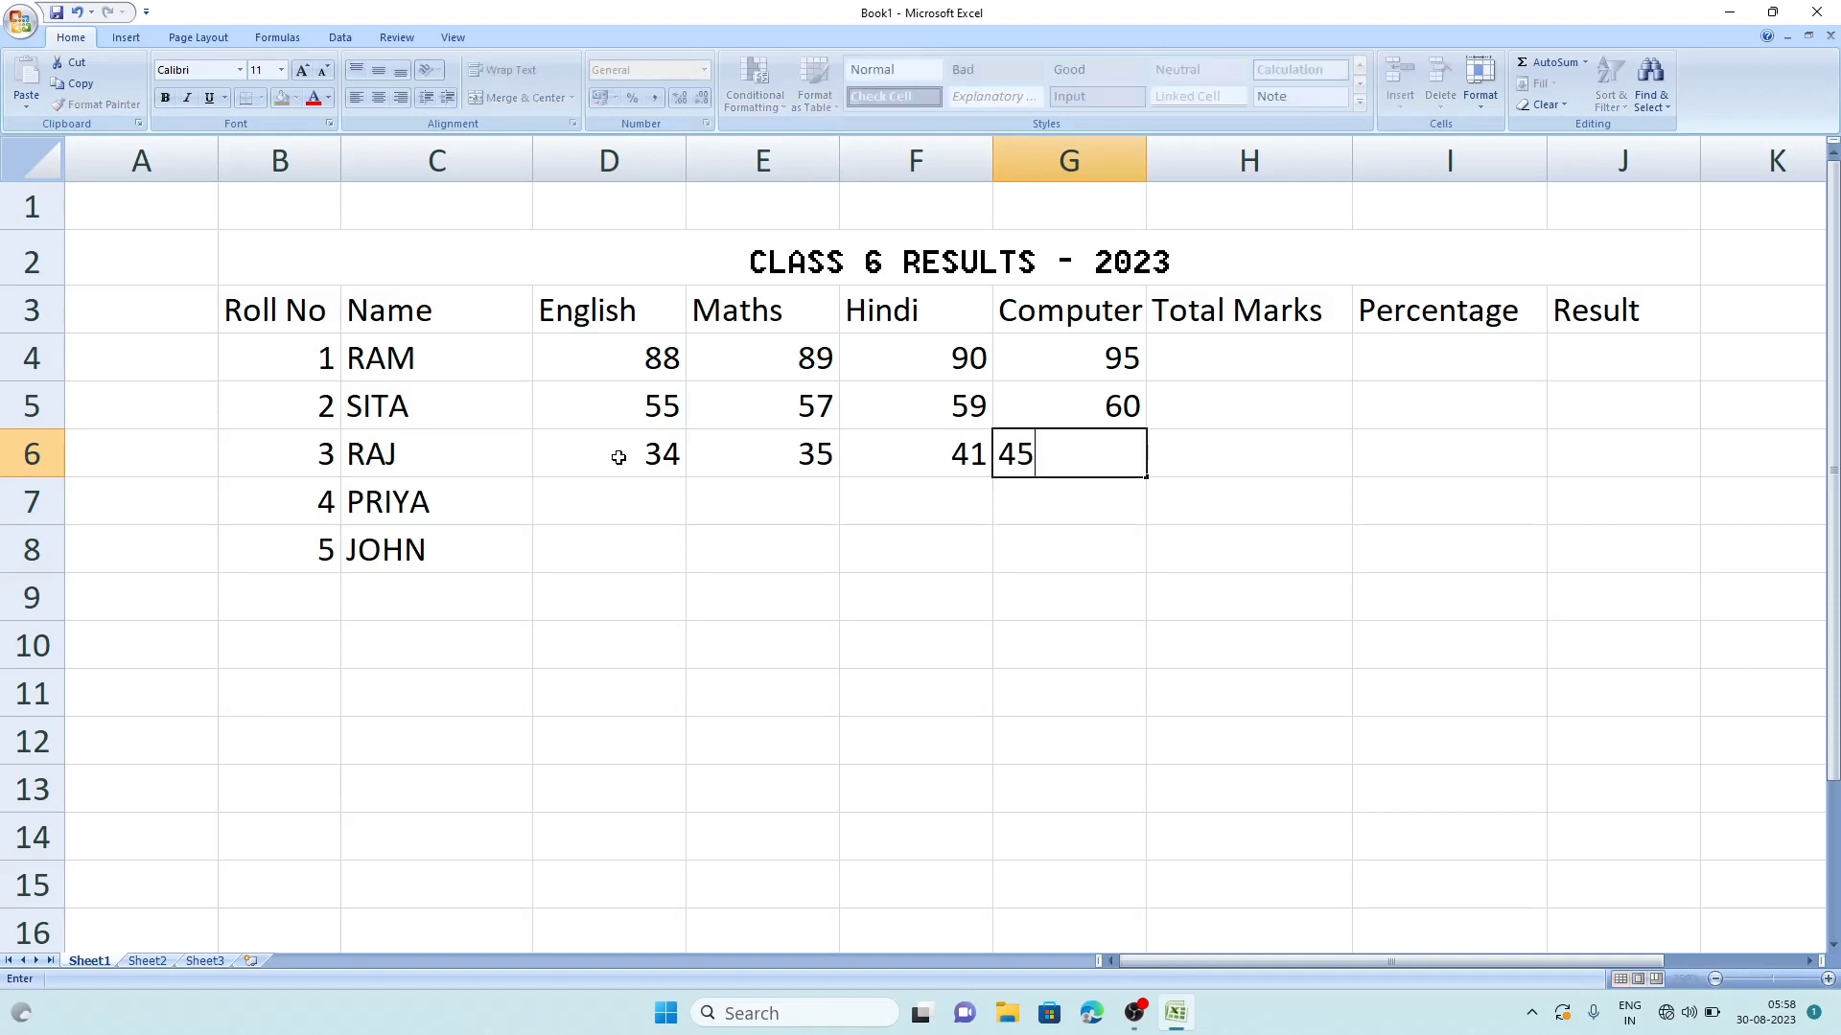
- Enter row 7 marks: English 65, Maths 66, Hindi 56, correcting the mistyped Computer mark
left_click(635, 505)
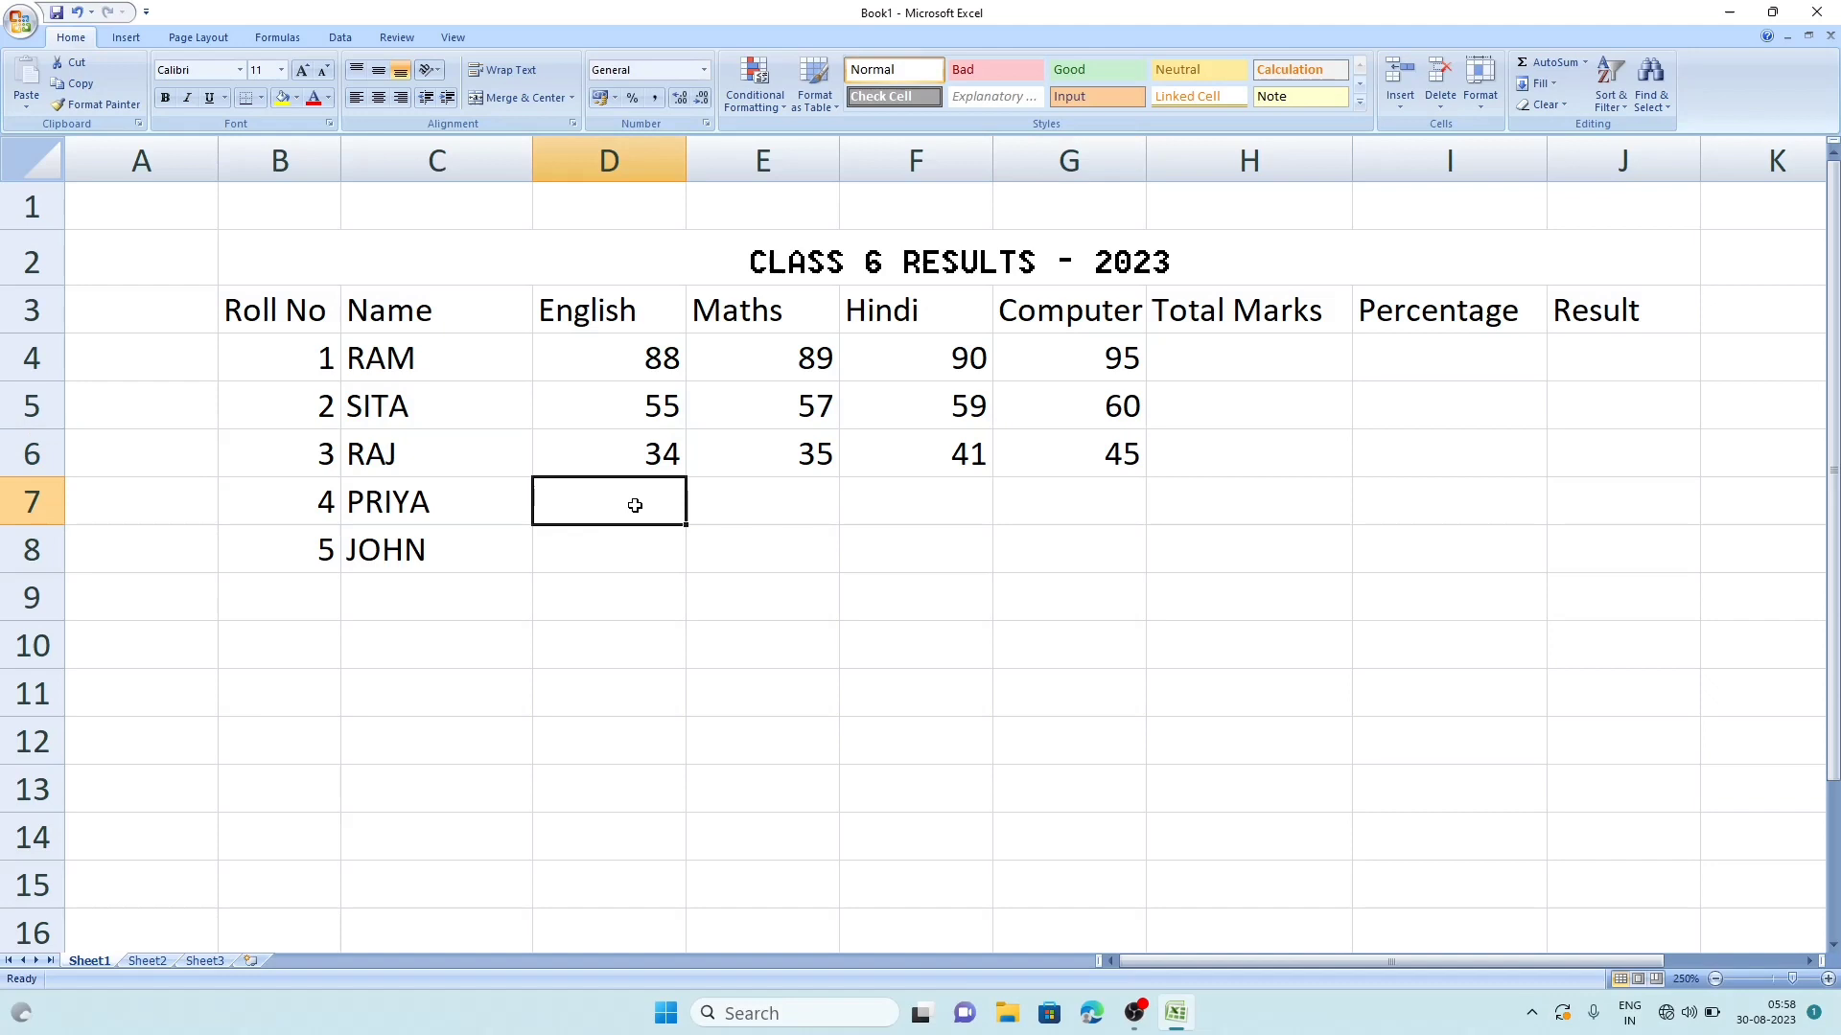
type("65")
key("Tab")
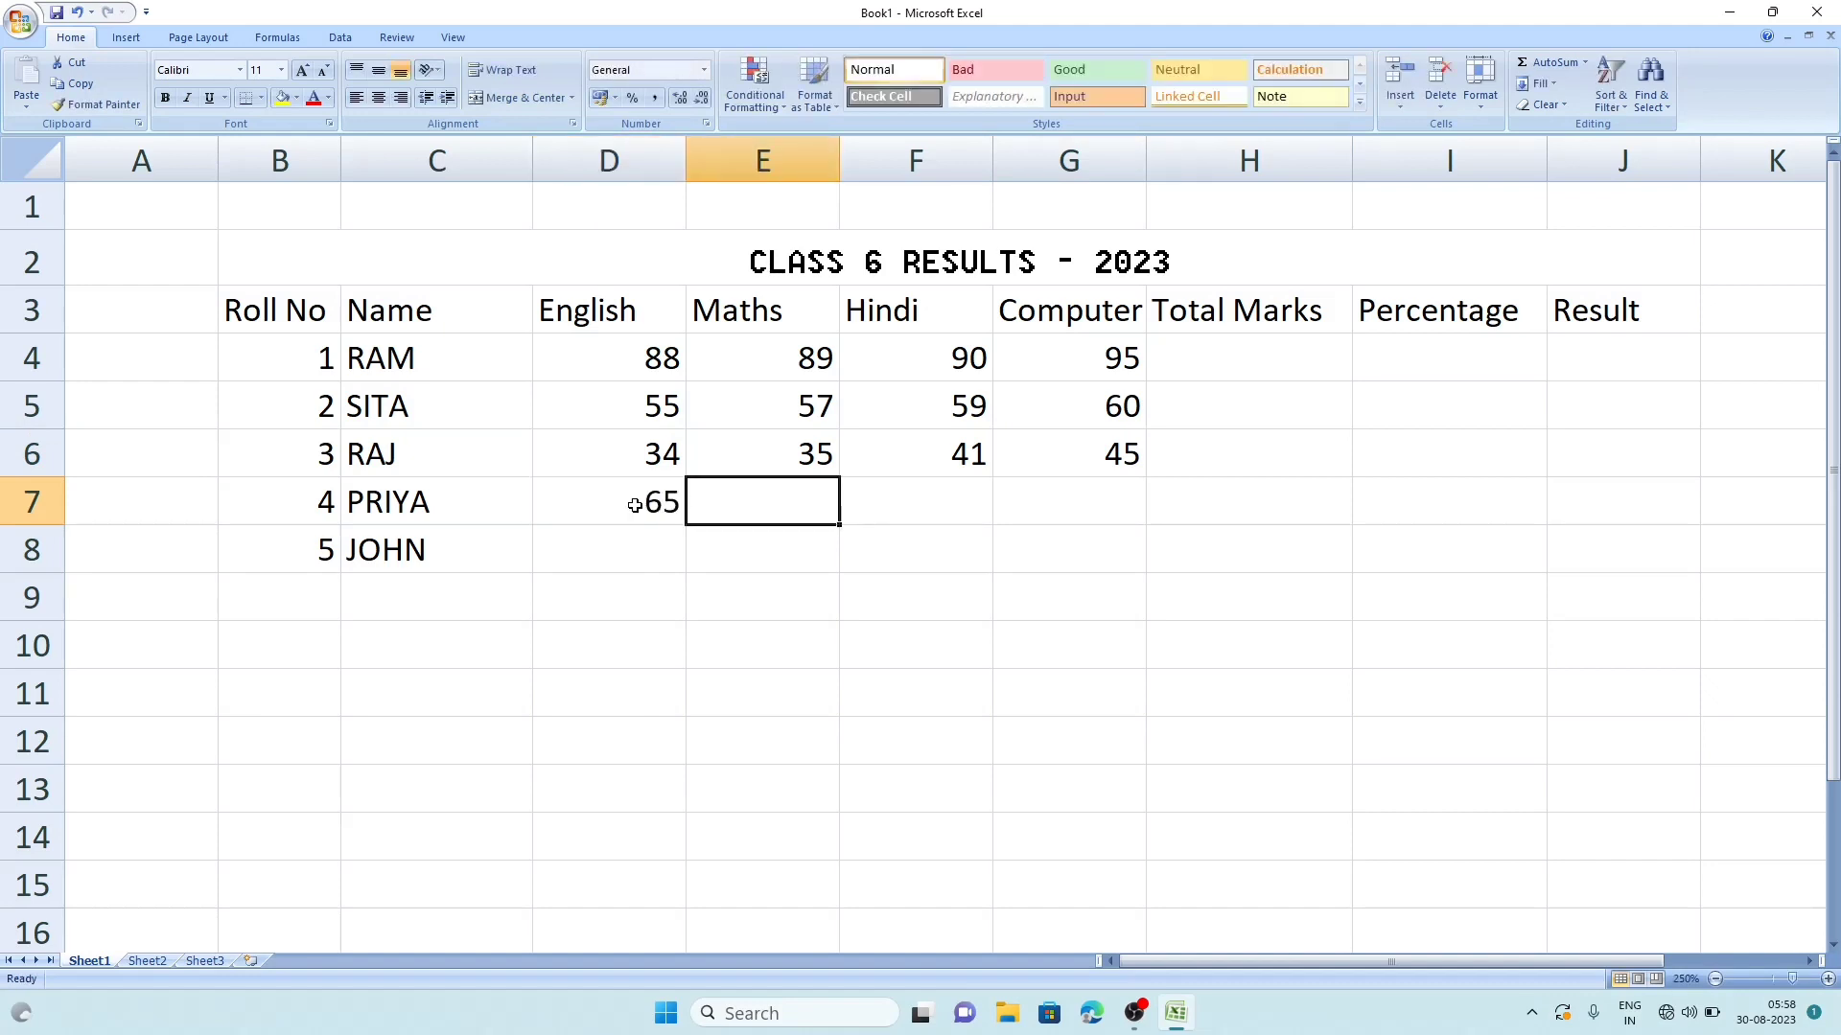
type("66")
key("Tab")
type("56")
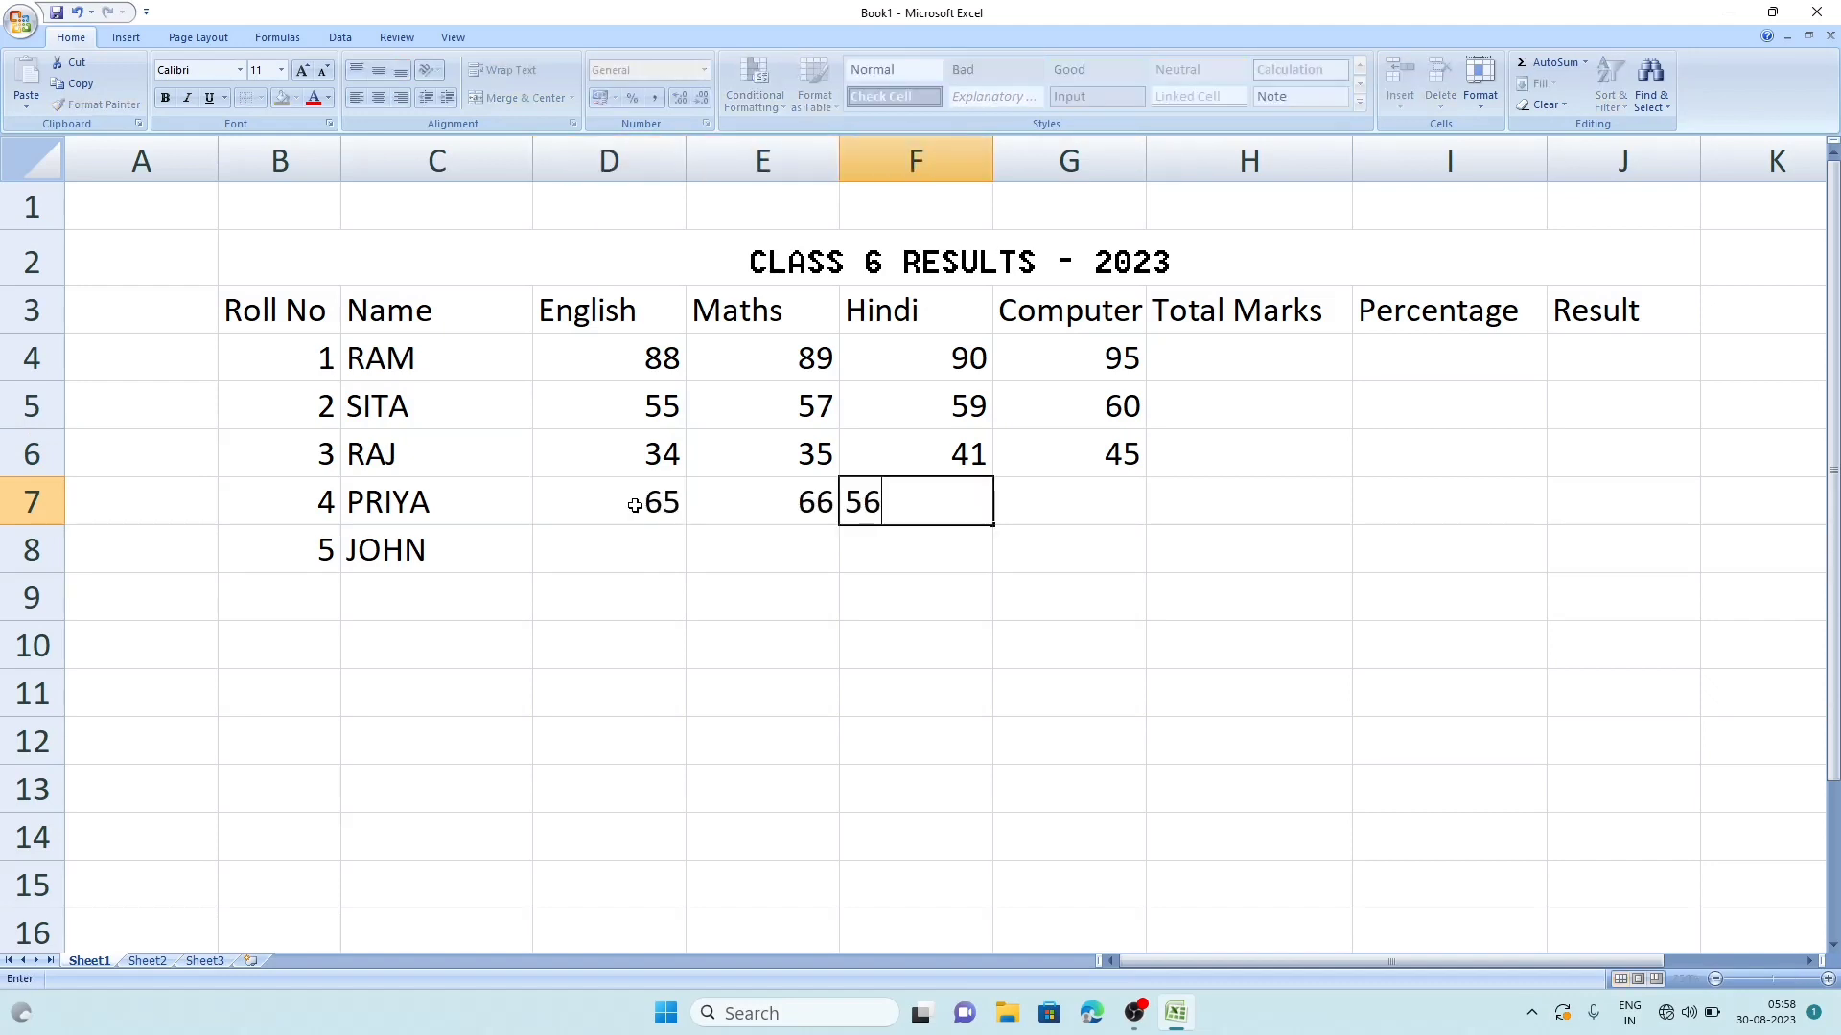
key("Tab")
type("70")
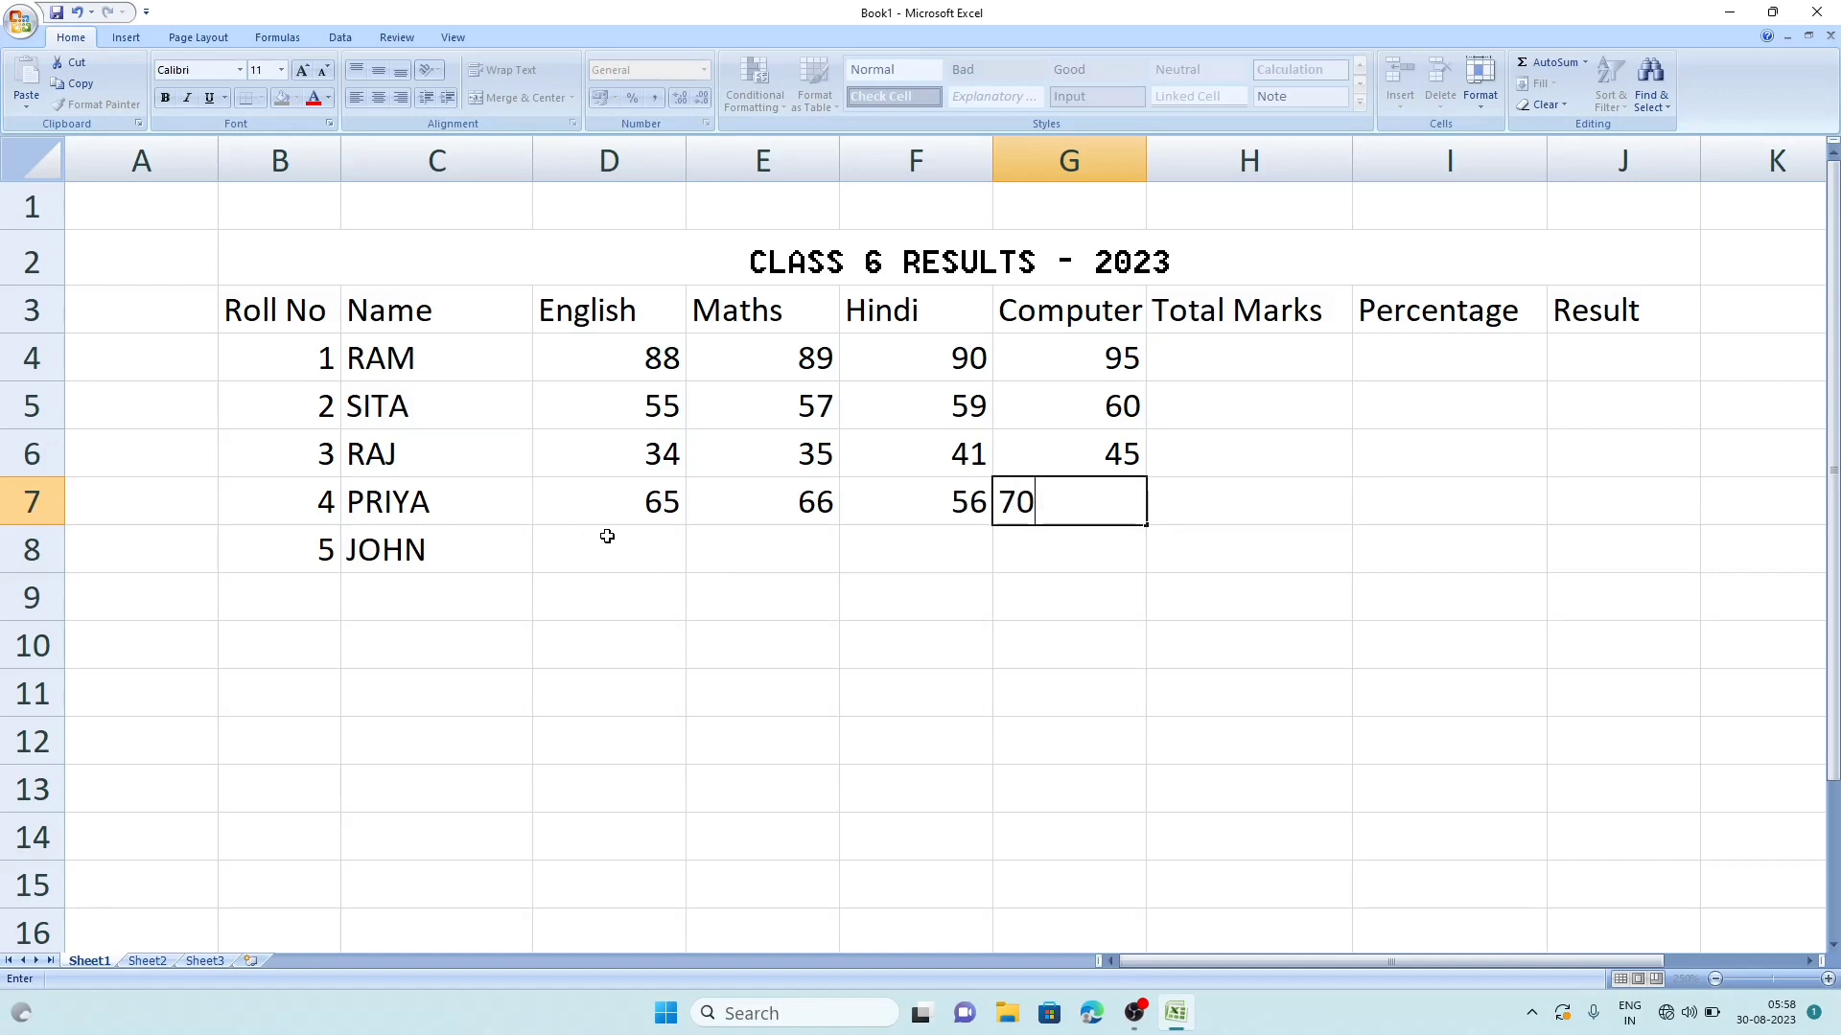
type("41")
key("BackSpace")
key("BackSpace")
- Enter row 8 marks: English 42, Maths 44, Hindi 65, Computer 31
left_click(591, 542)
type("42")
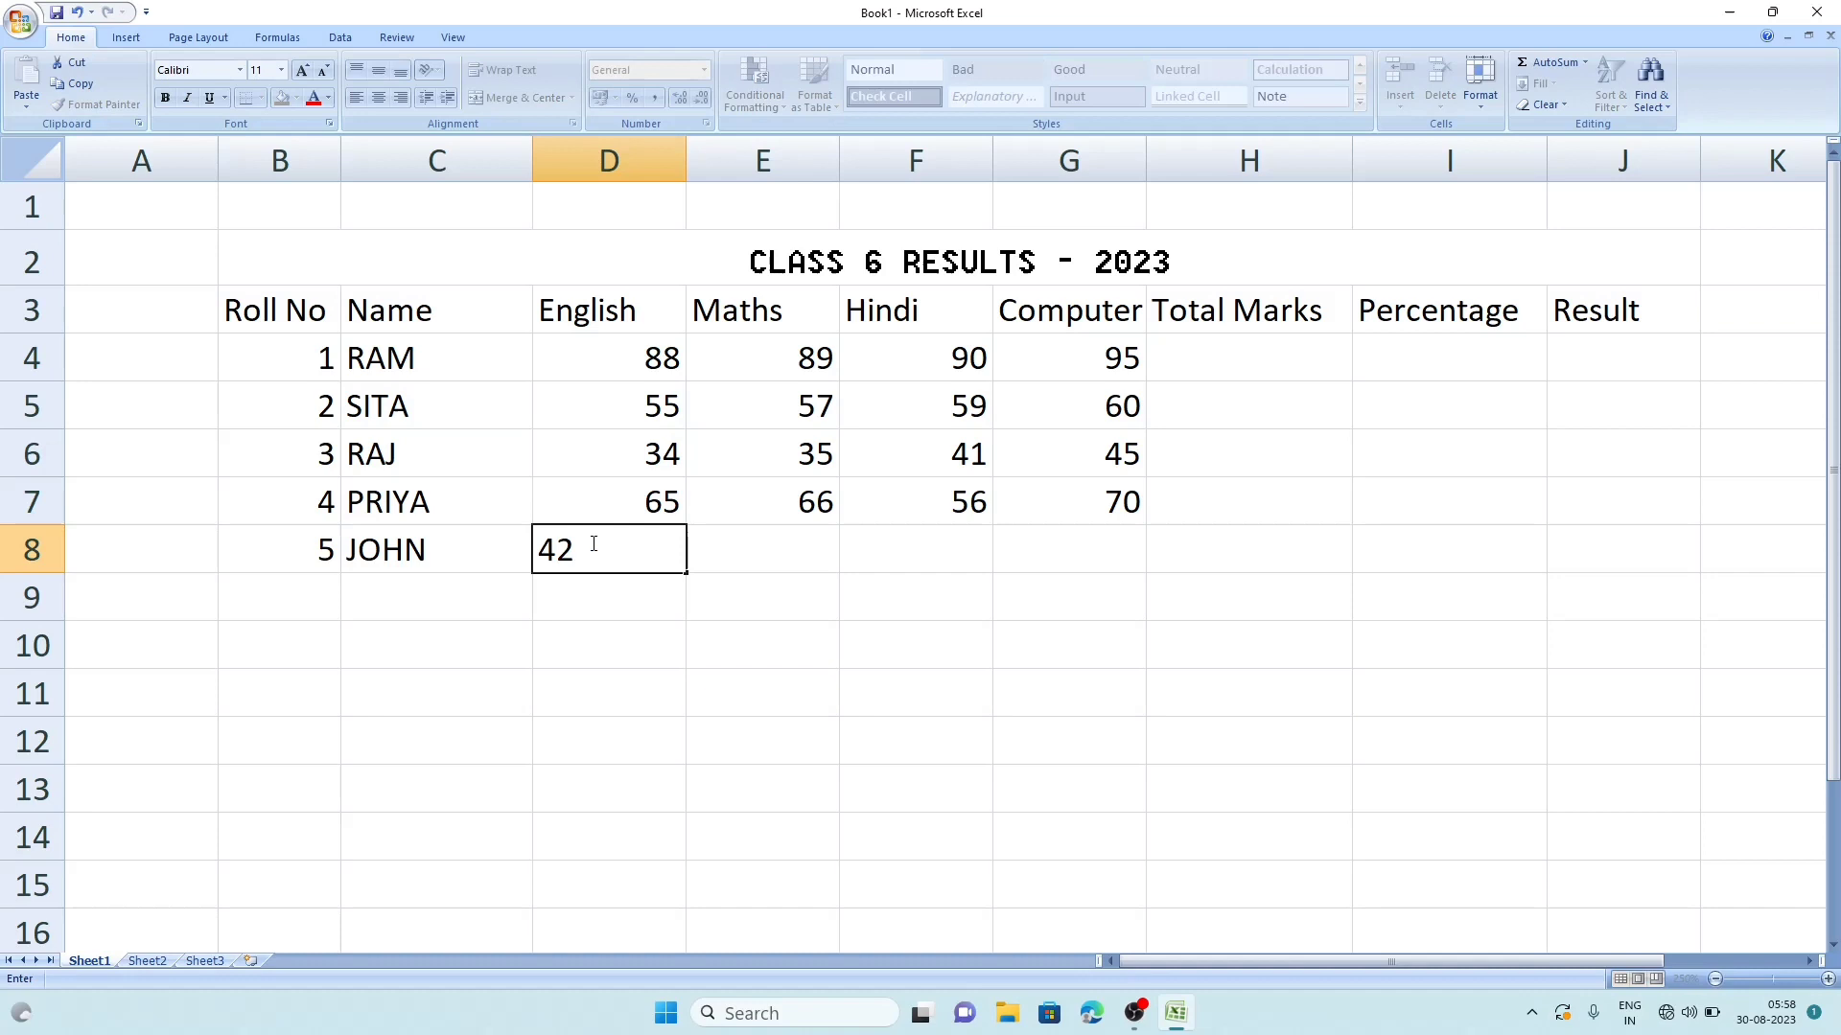
key("Tab")
type("44")
key("Tab")
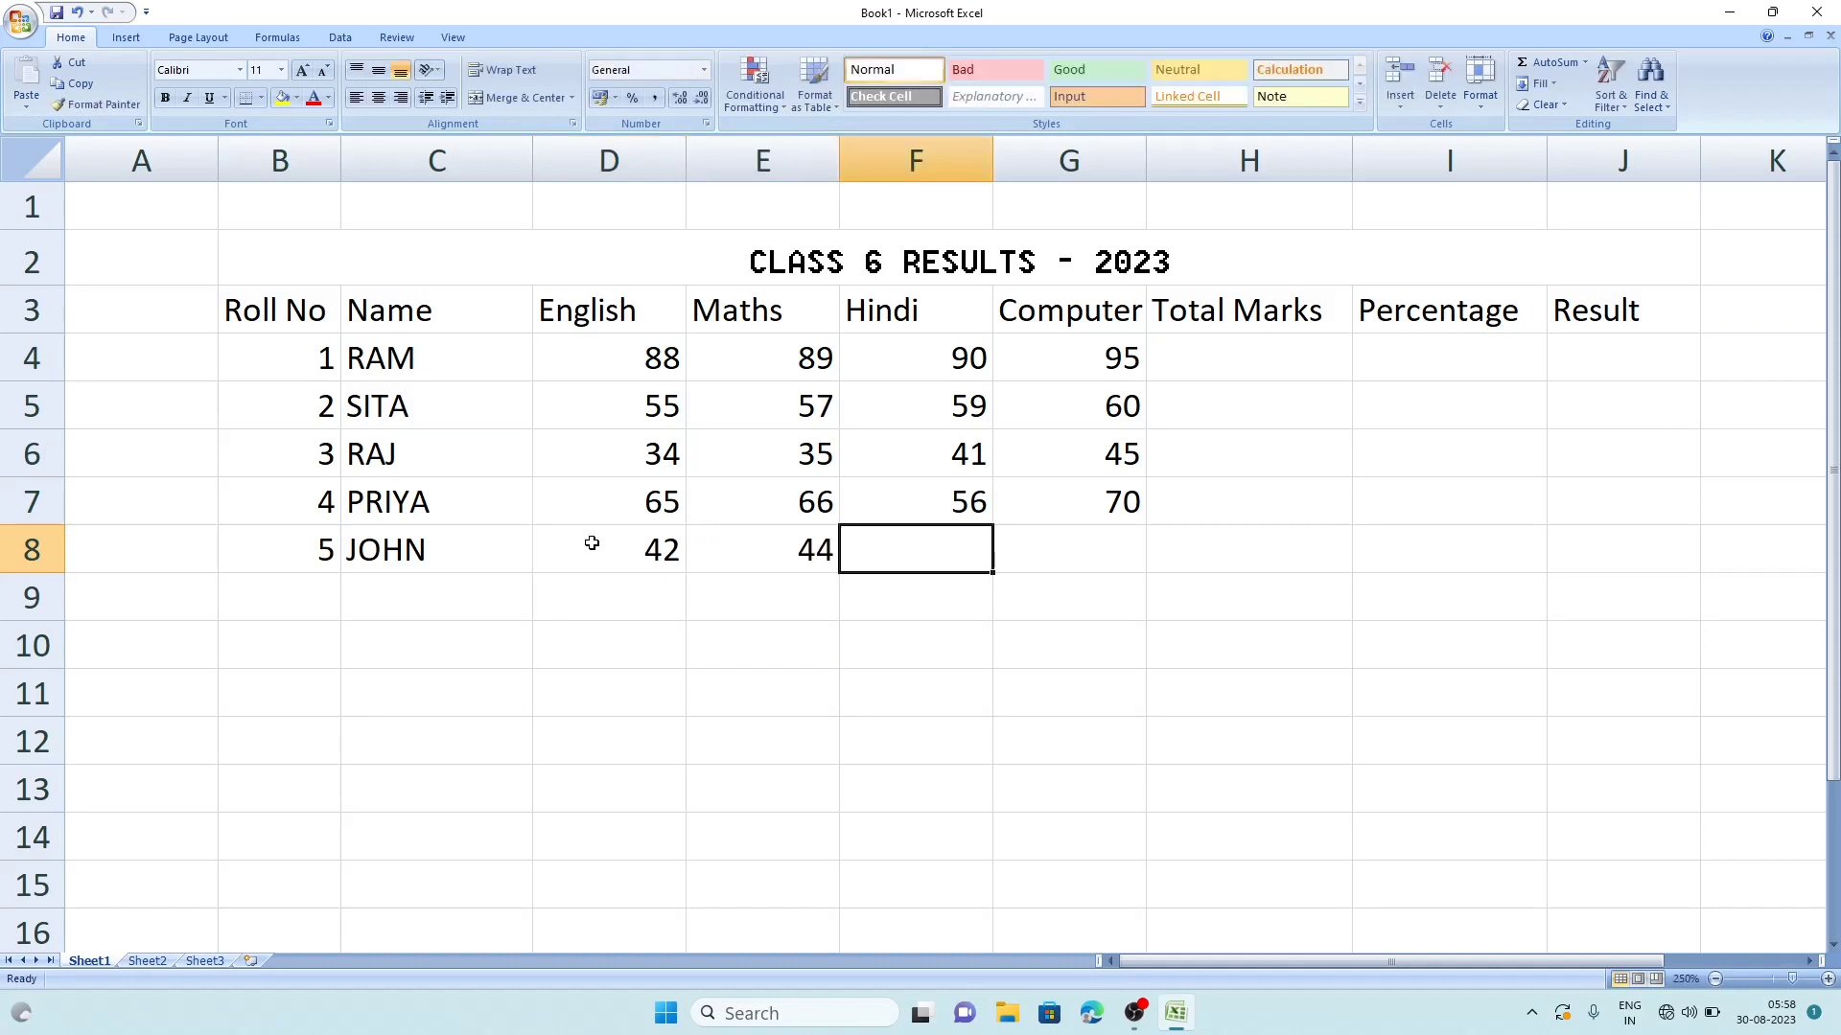
type("65")
key("Tab")
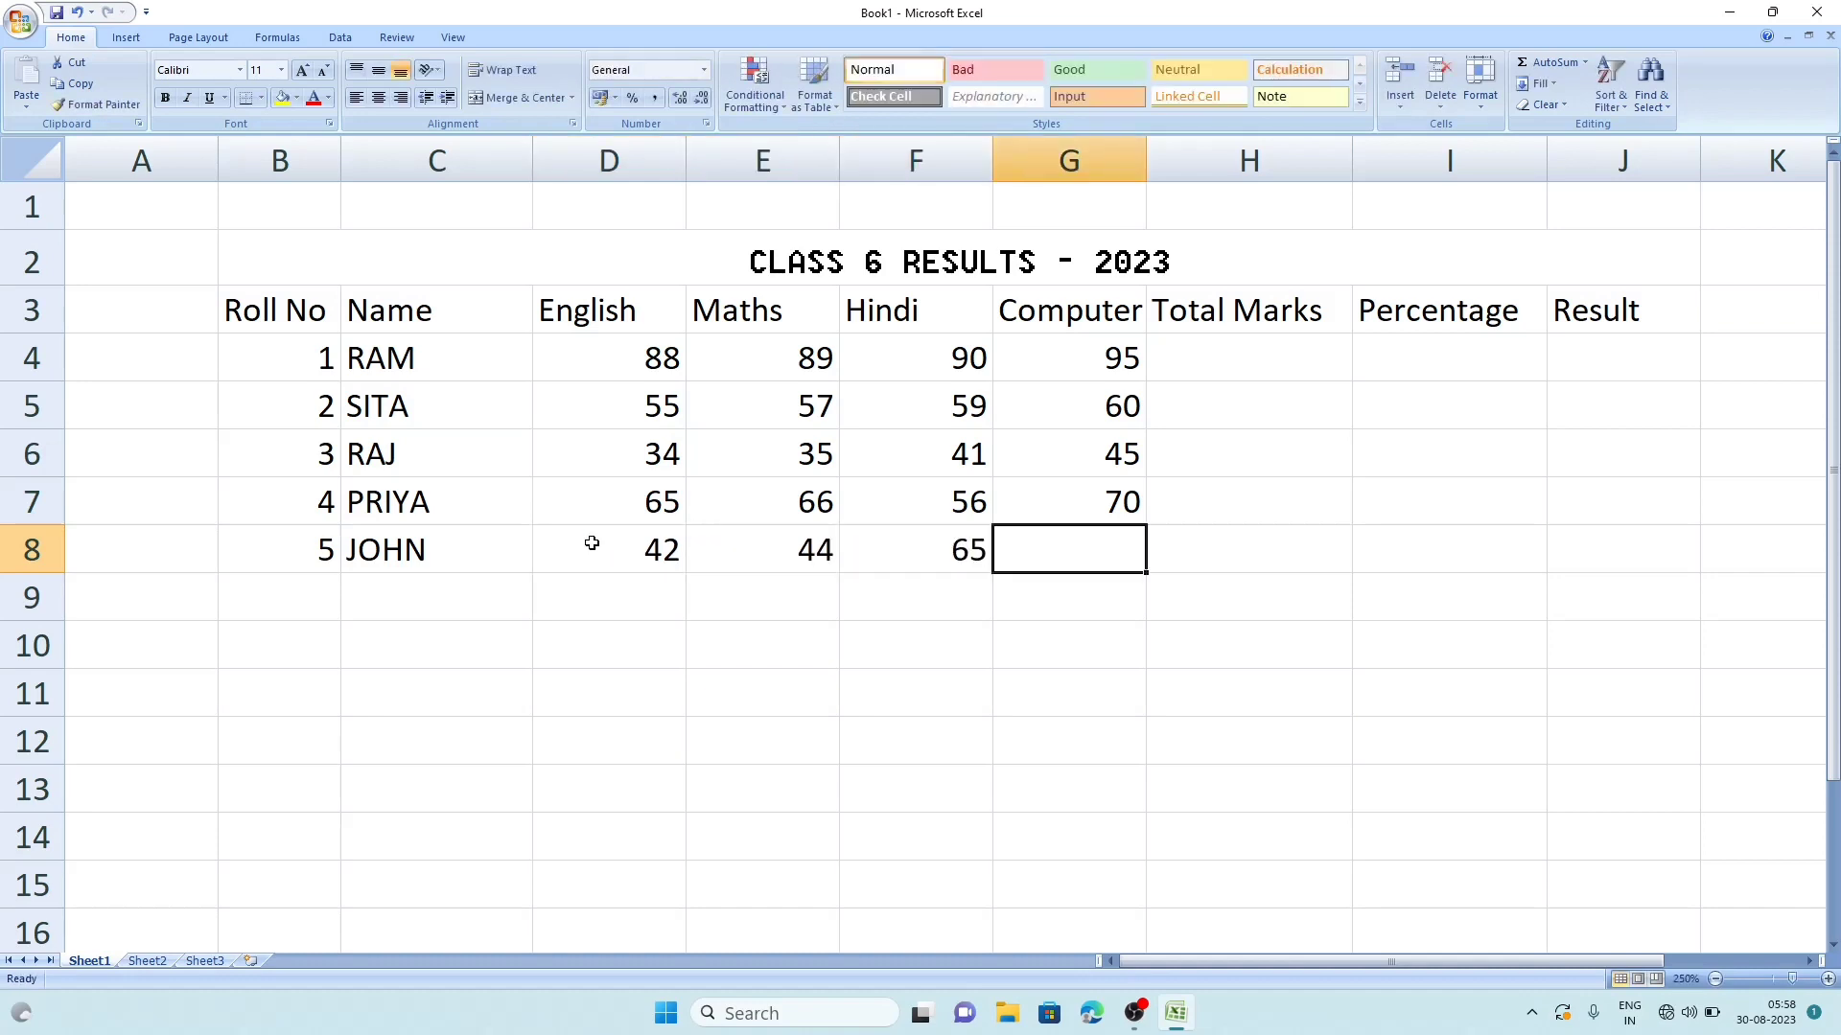
type("31")
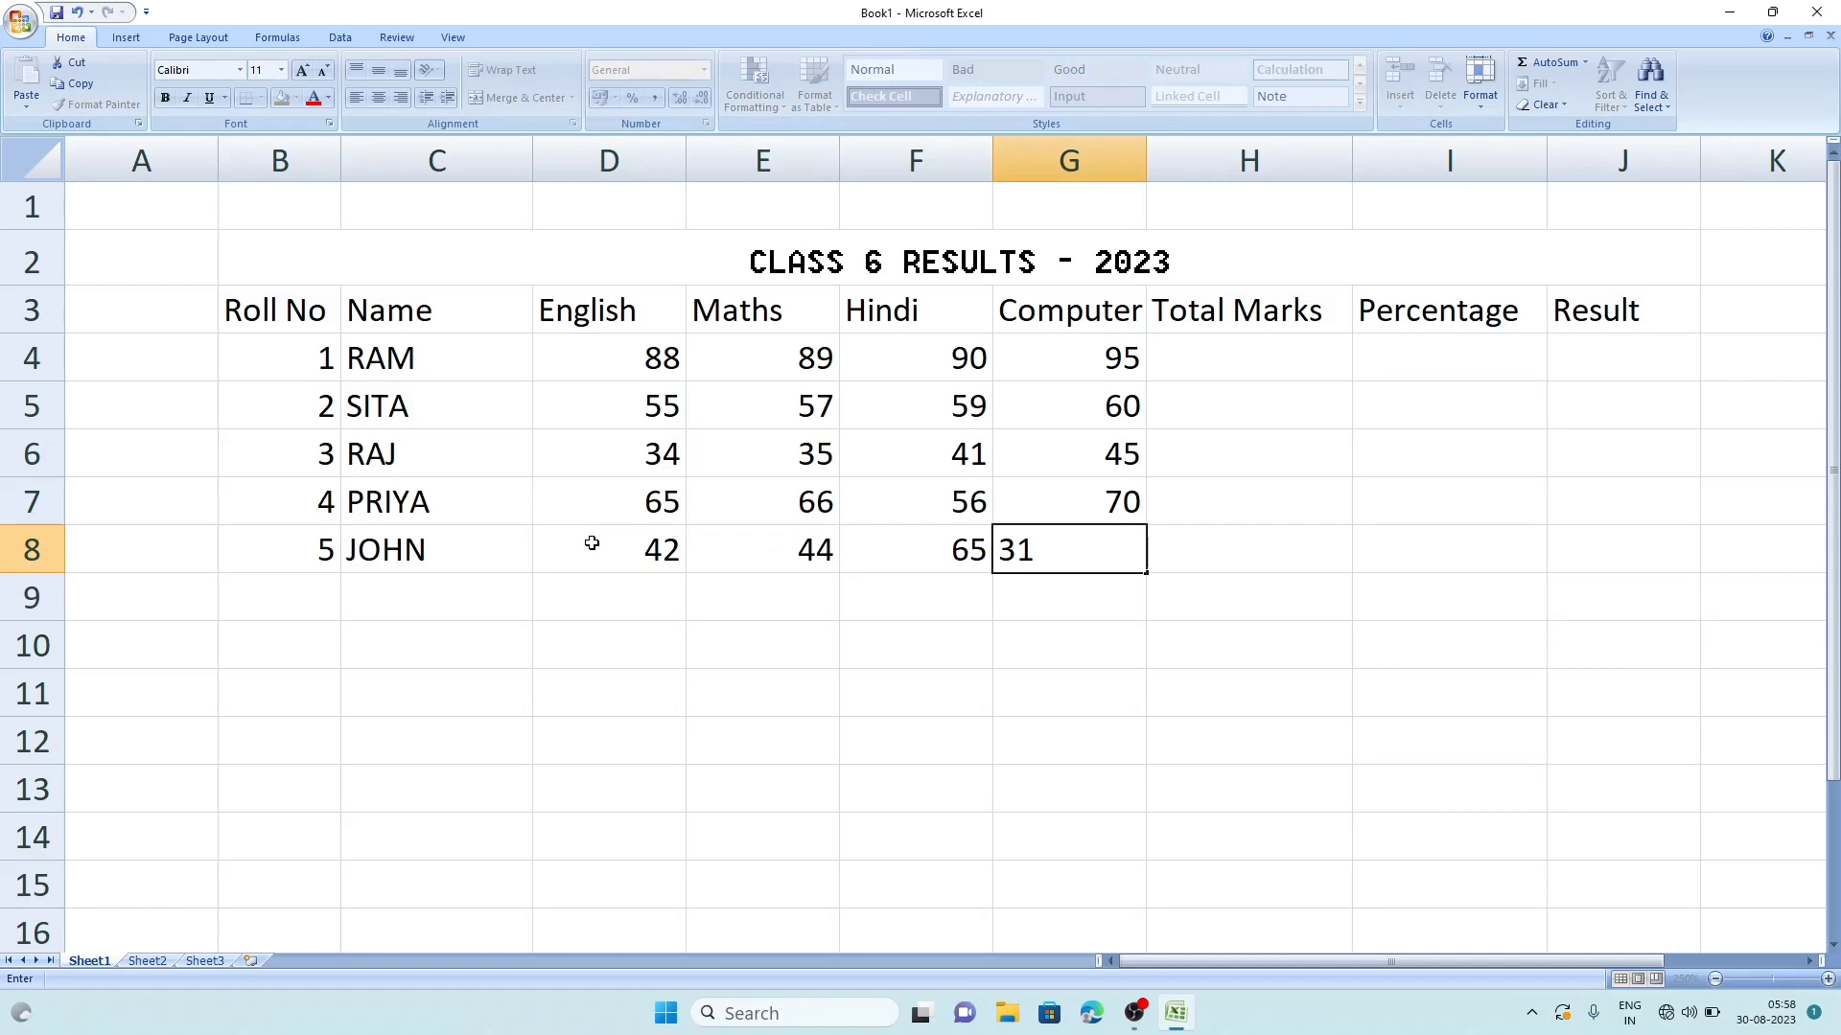
left_click(611, 693)
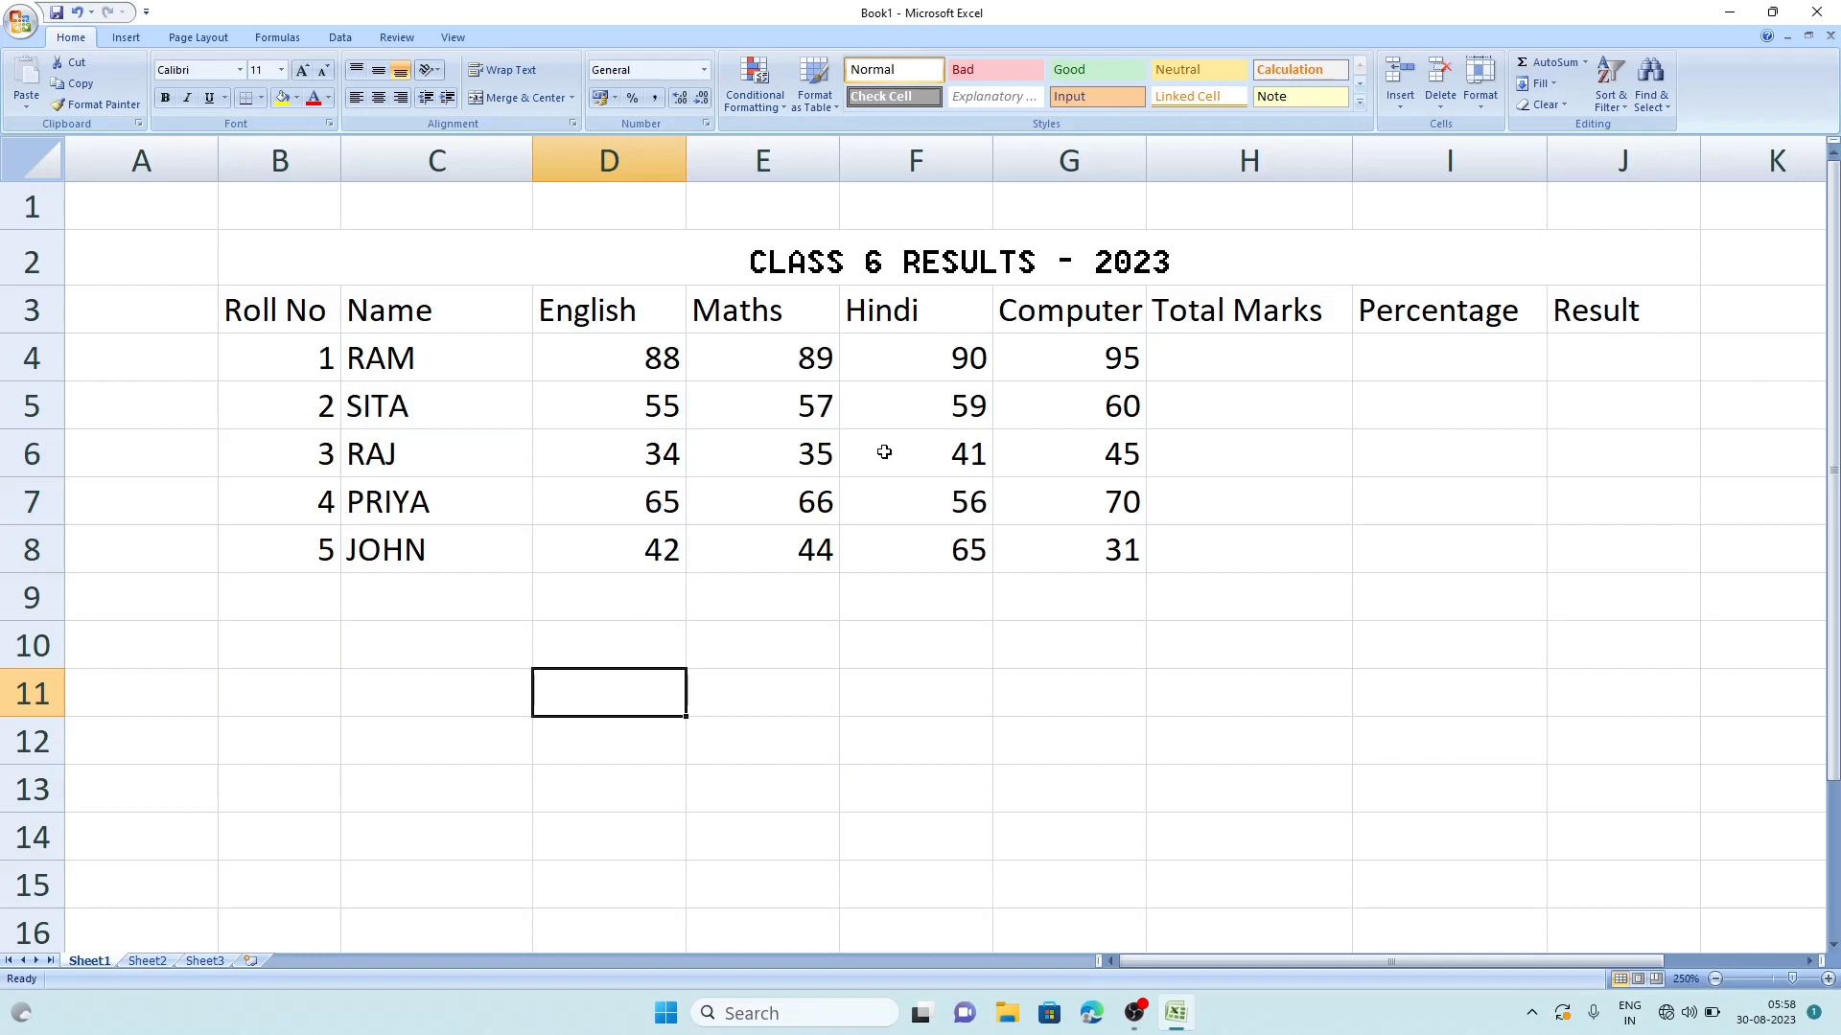
- Insert =SUM(D4:G4) in H4 with AutoSum, giving the first student a total of 362
left_click(1185, 357)
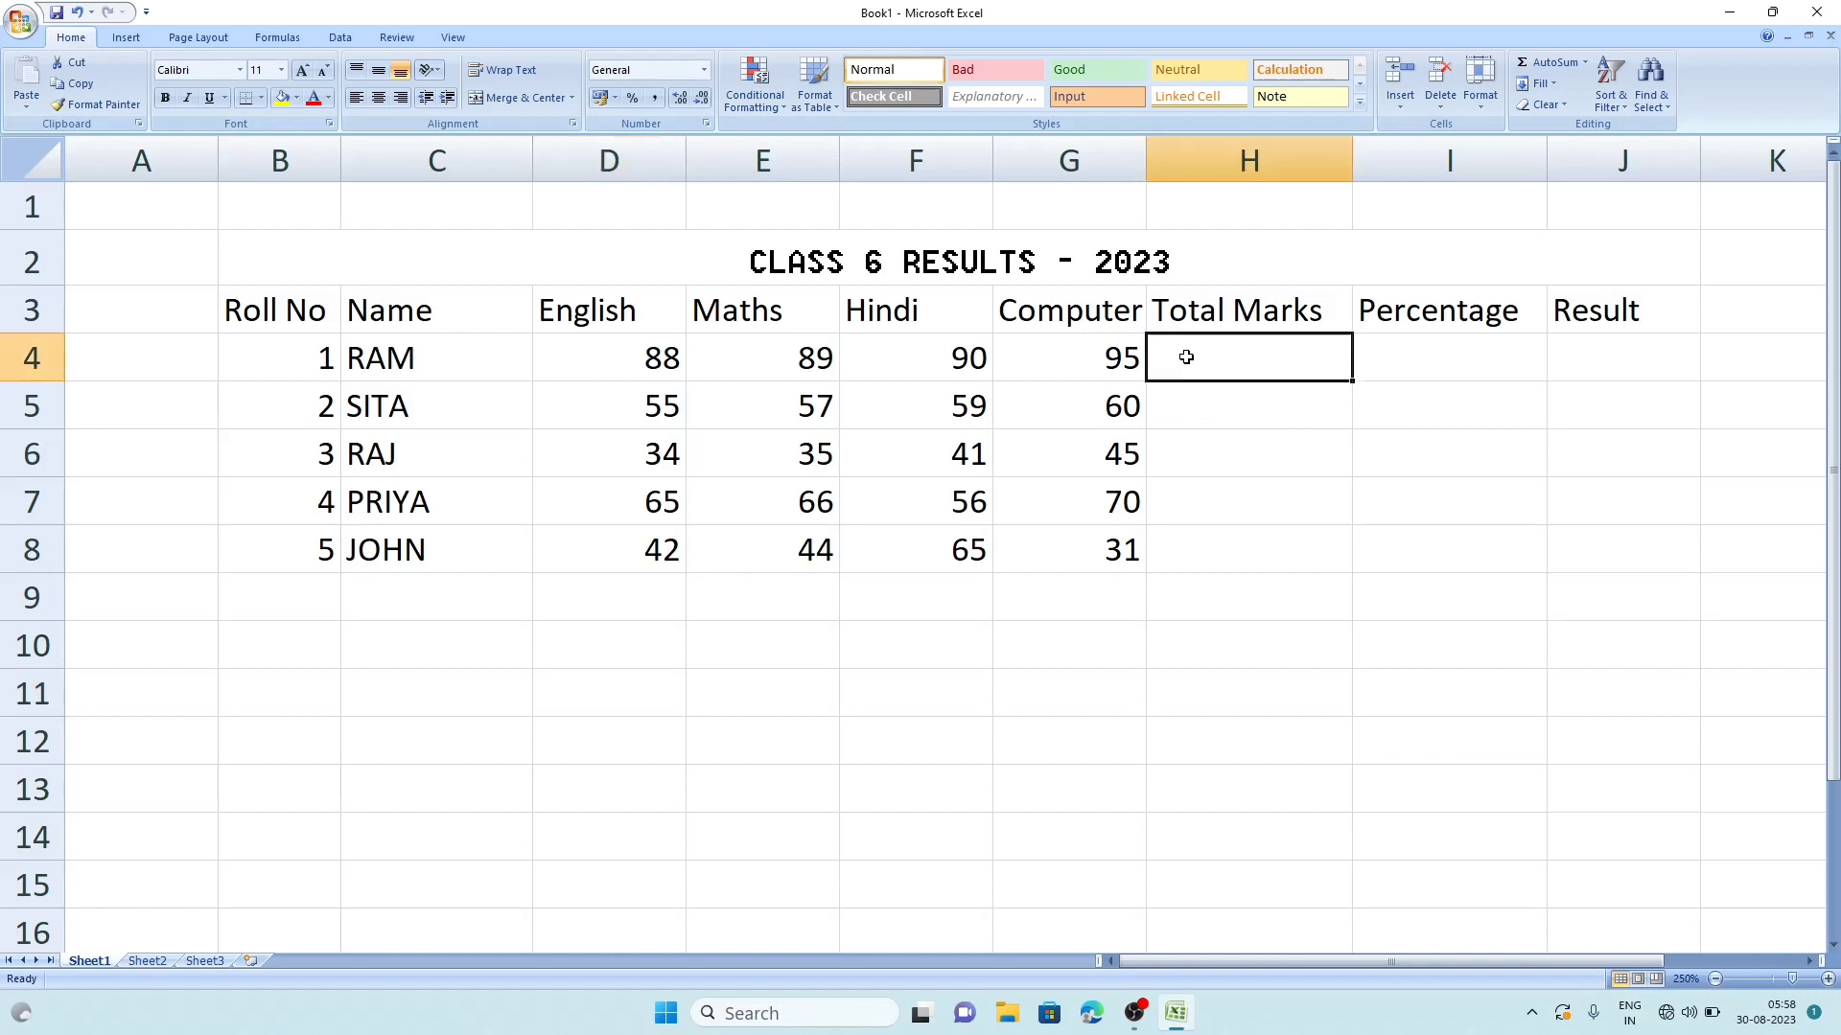
left_click(1548, 62)
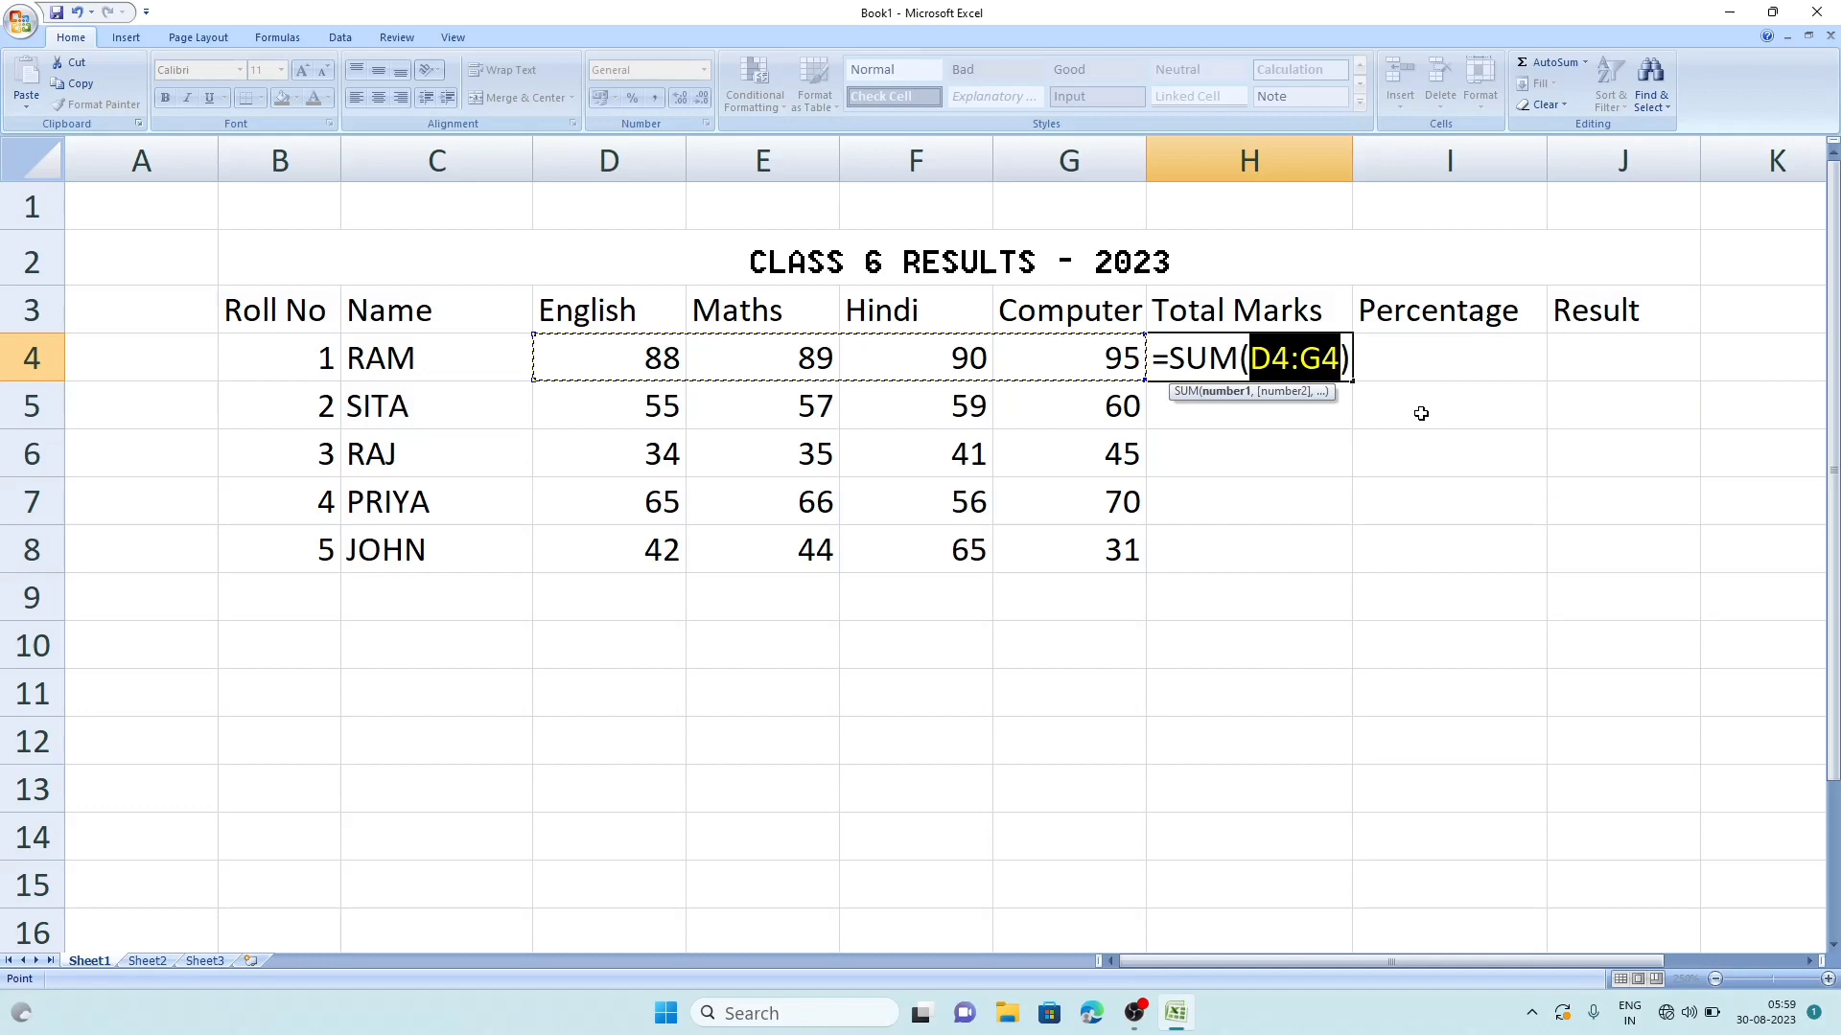
key("Return")
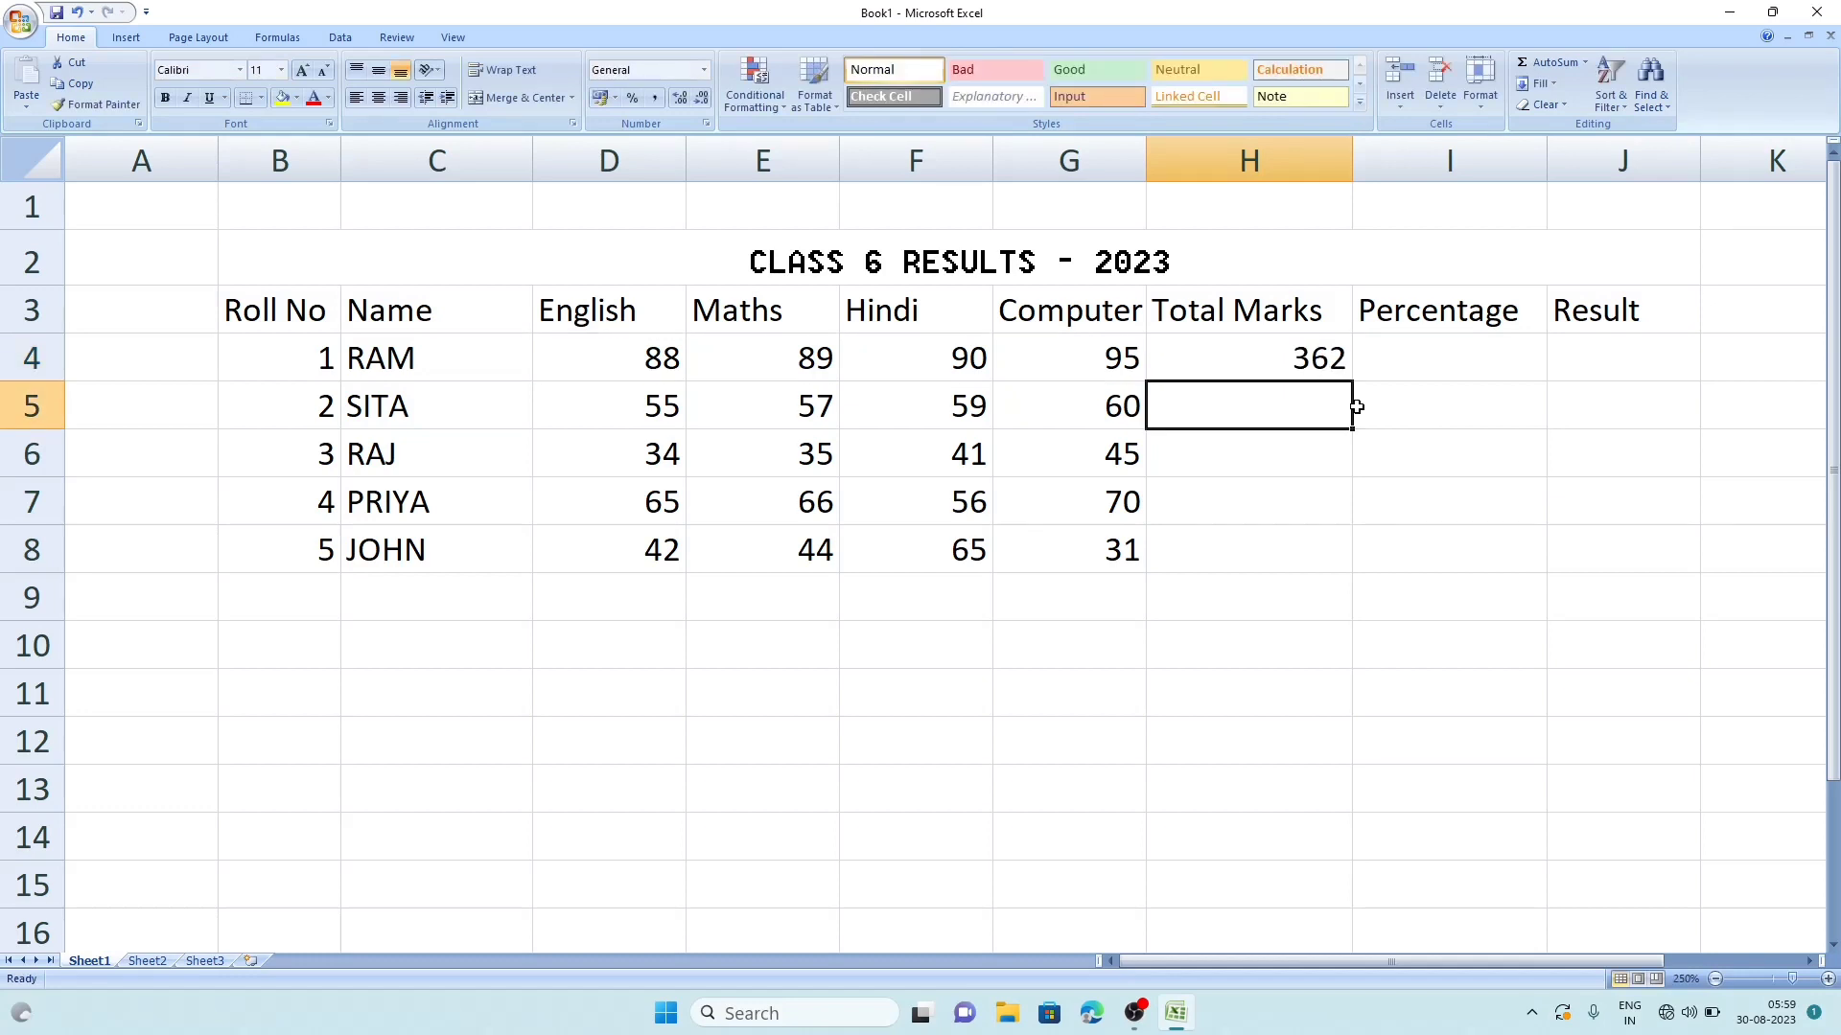
left_click(1307, 366)
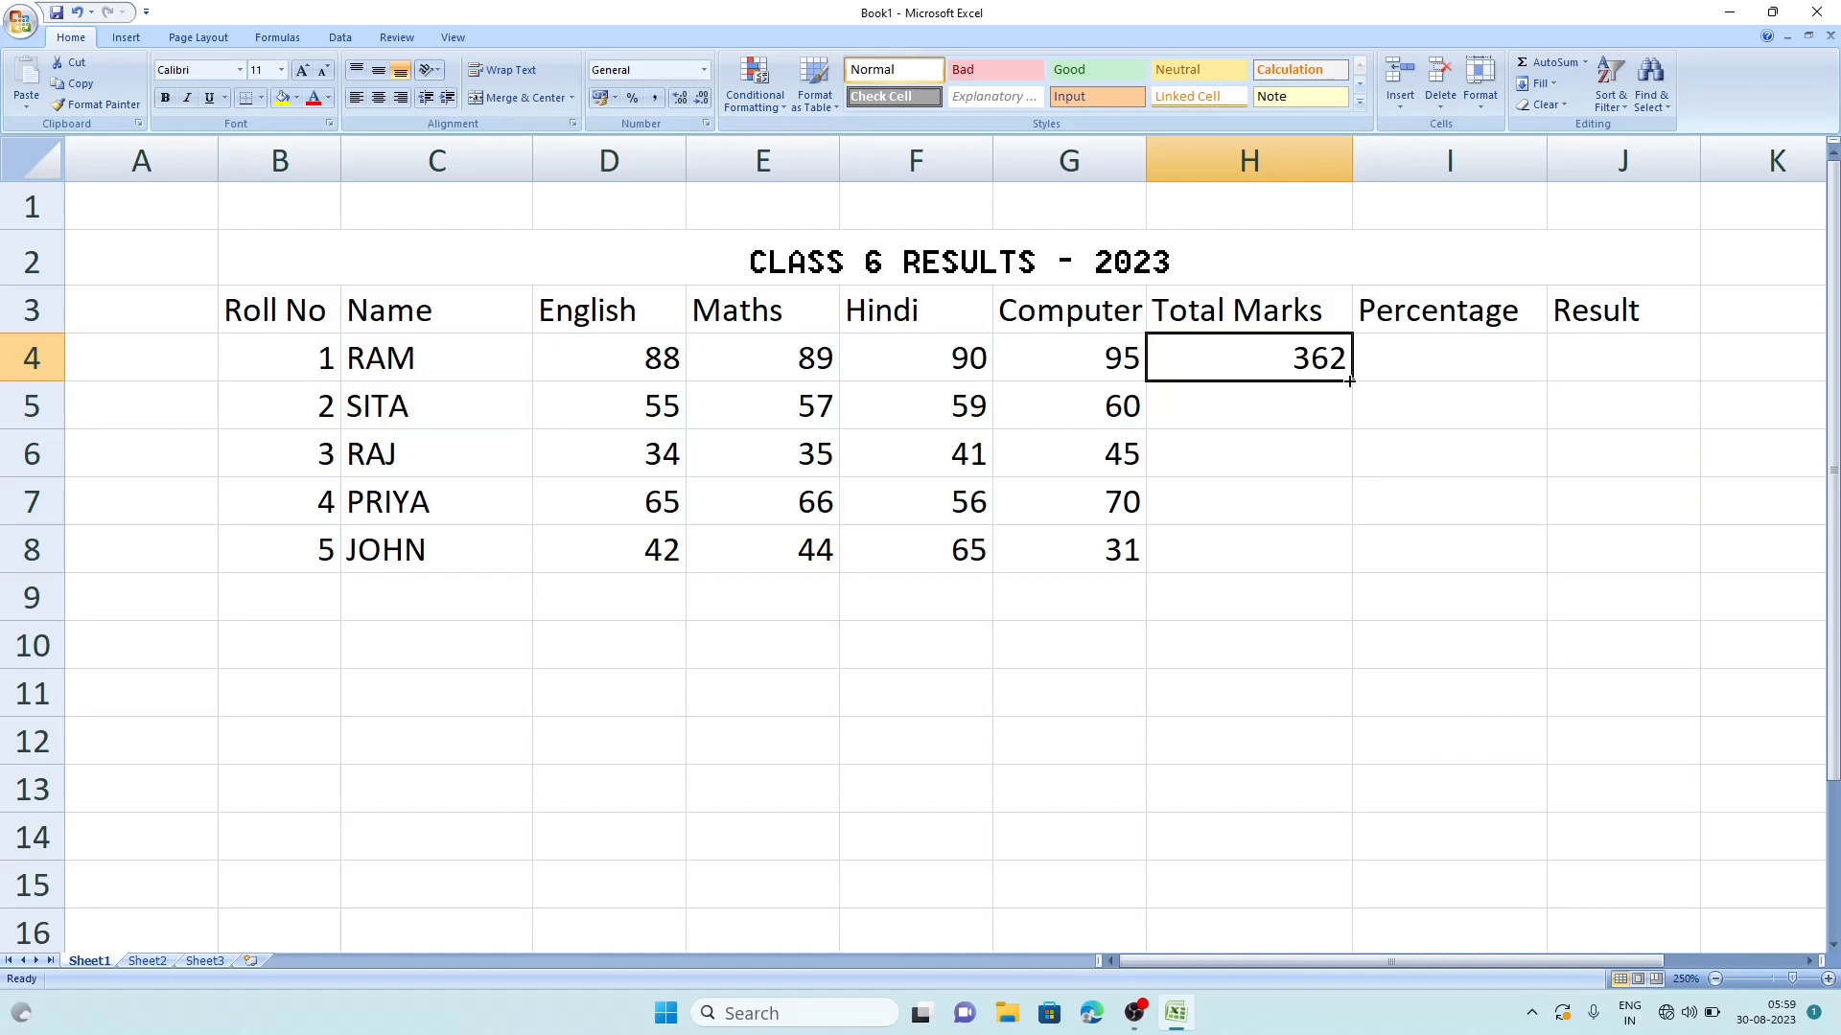
double_click(1349, 381)
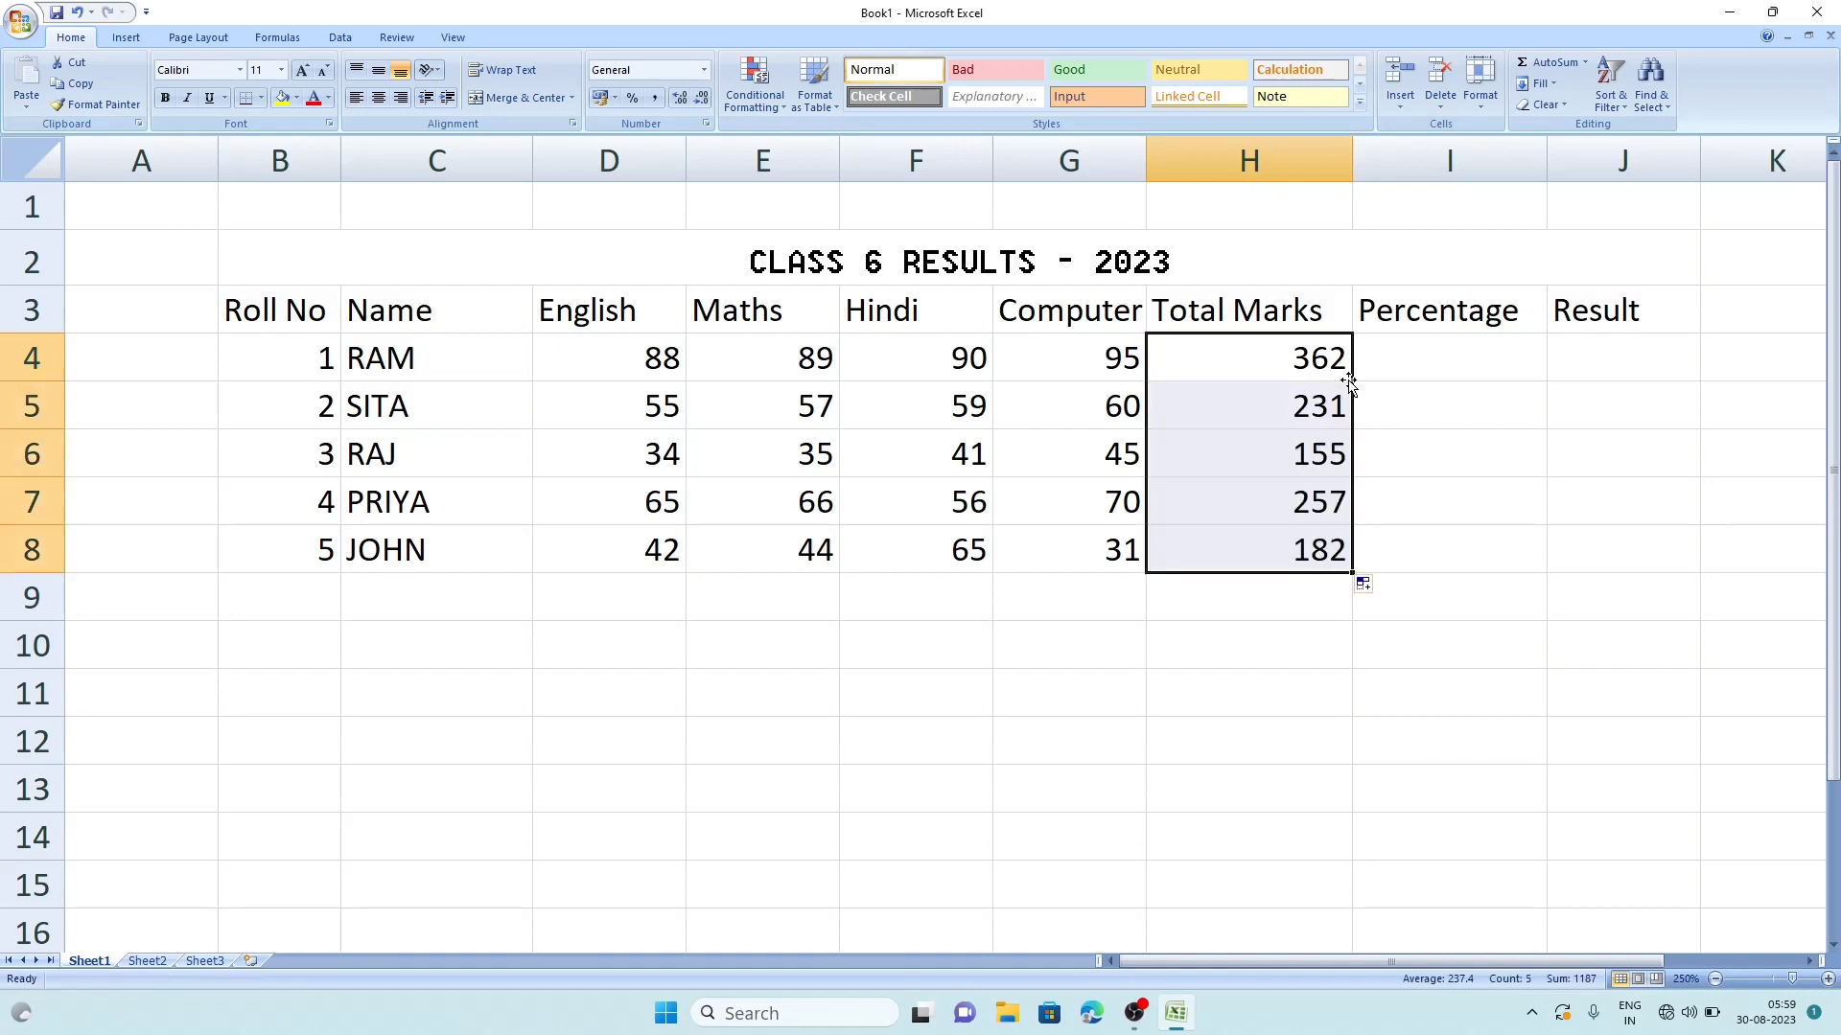
left_click(1451, 514)
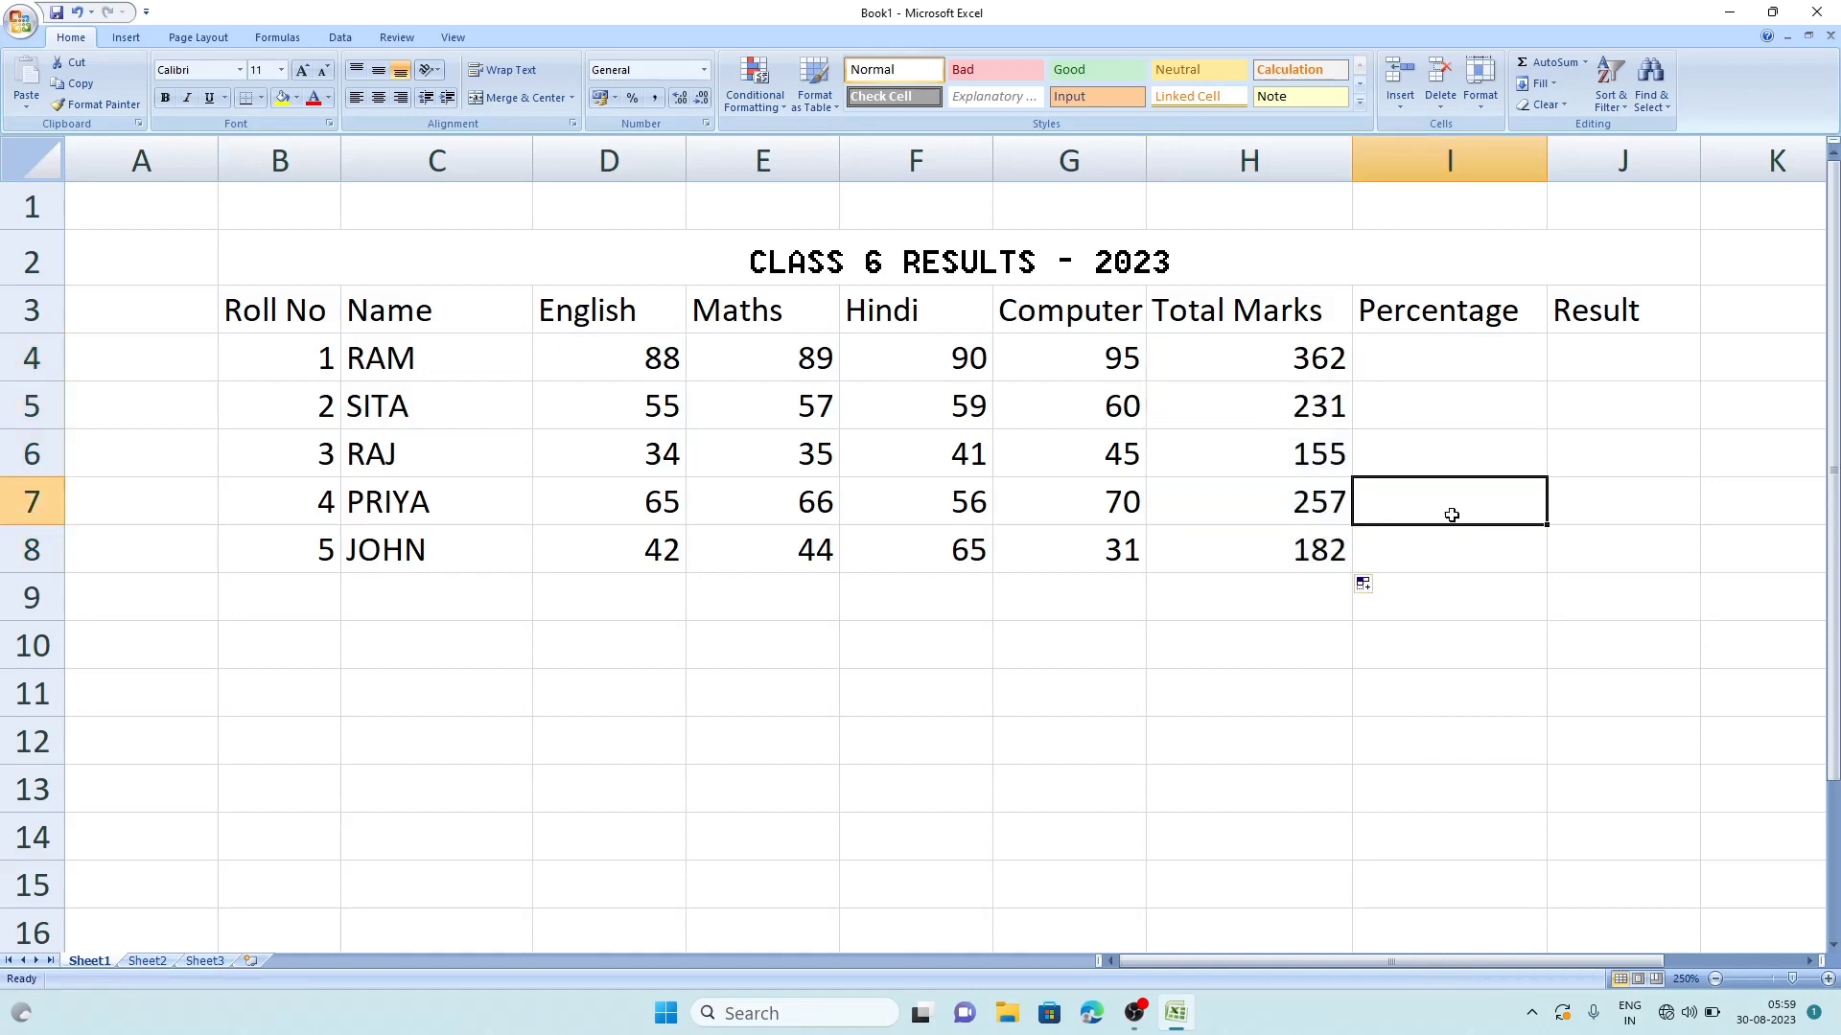
left_click(1259, 558)
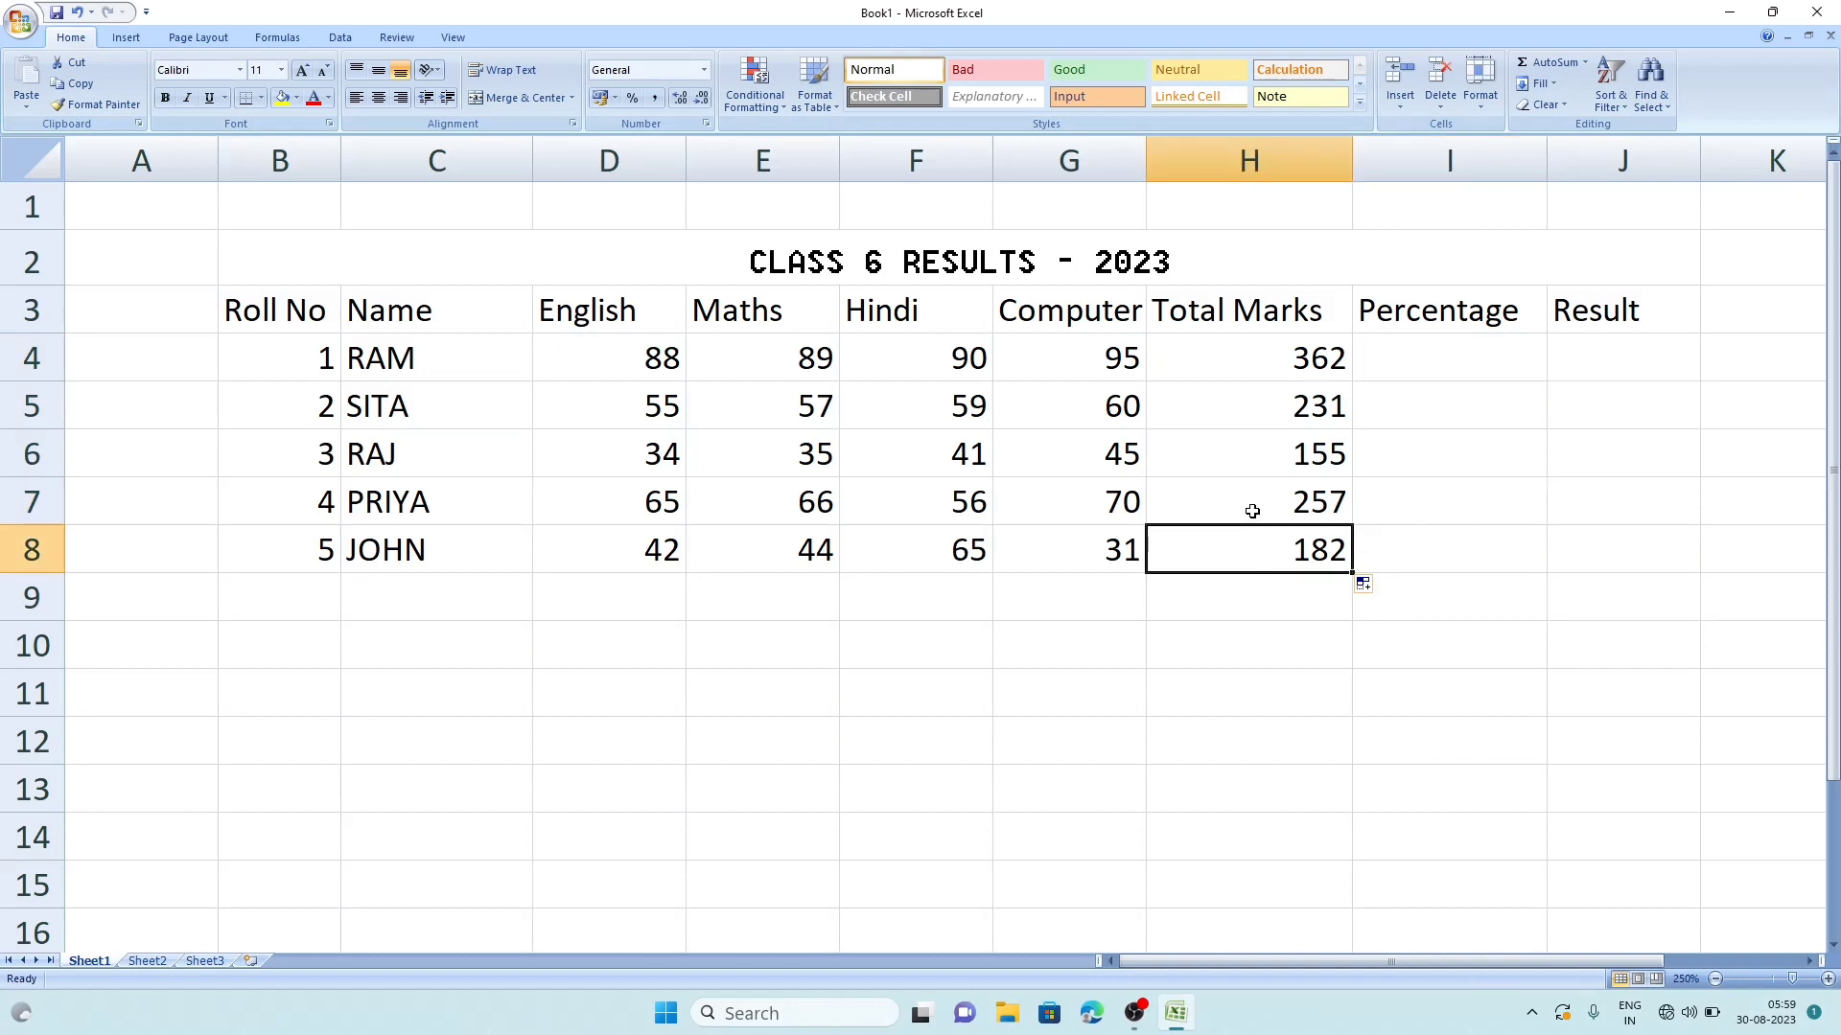
left_click(1253, 491)
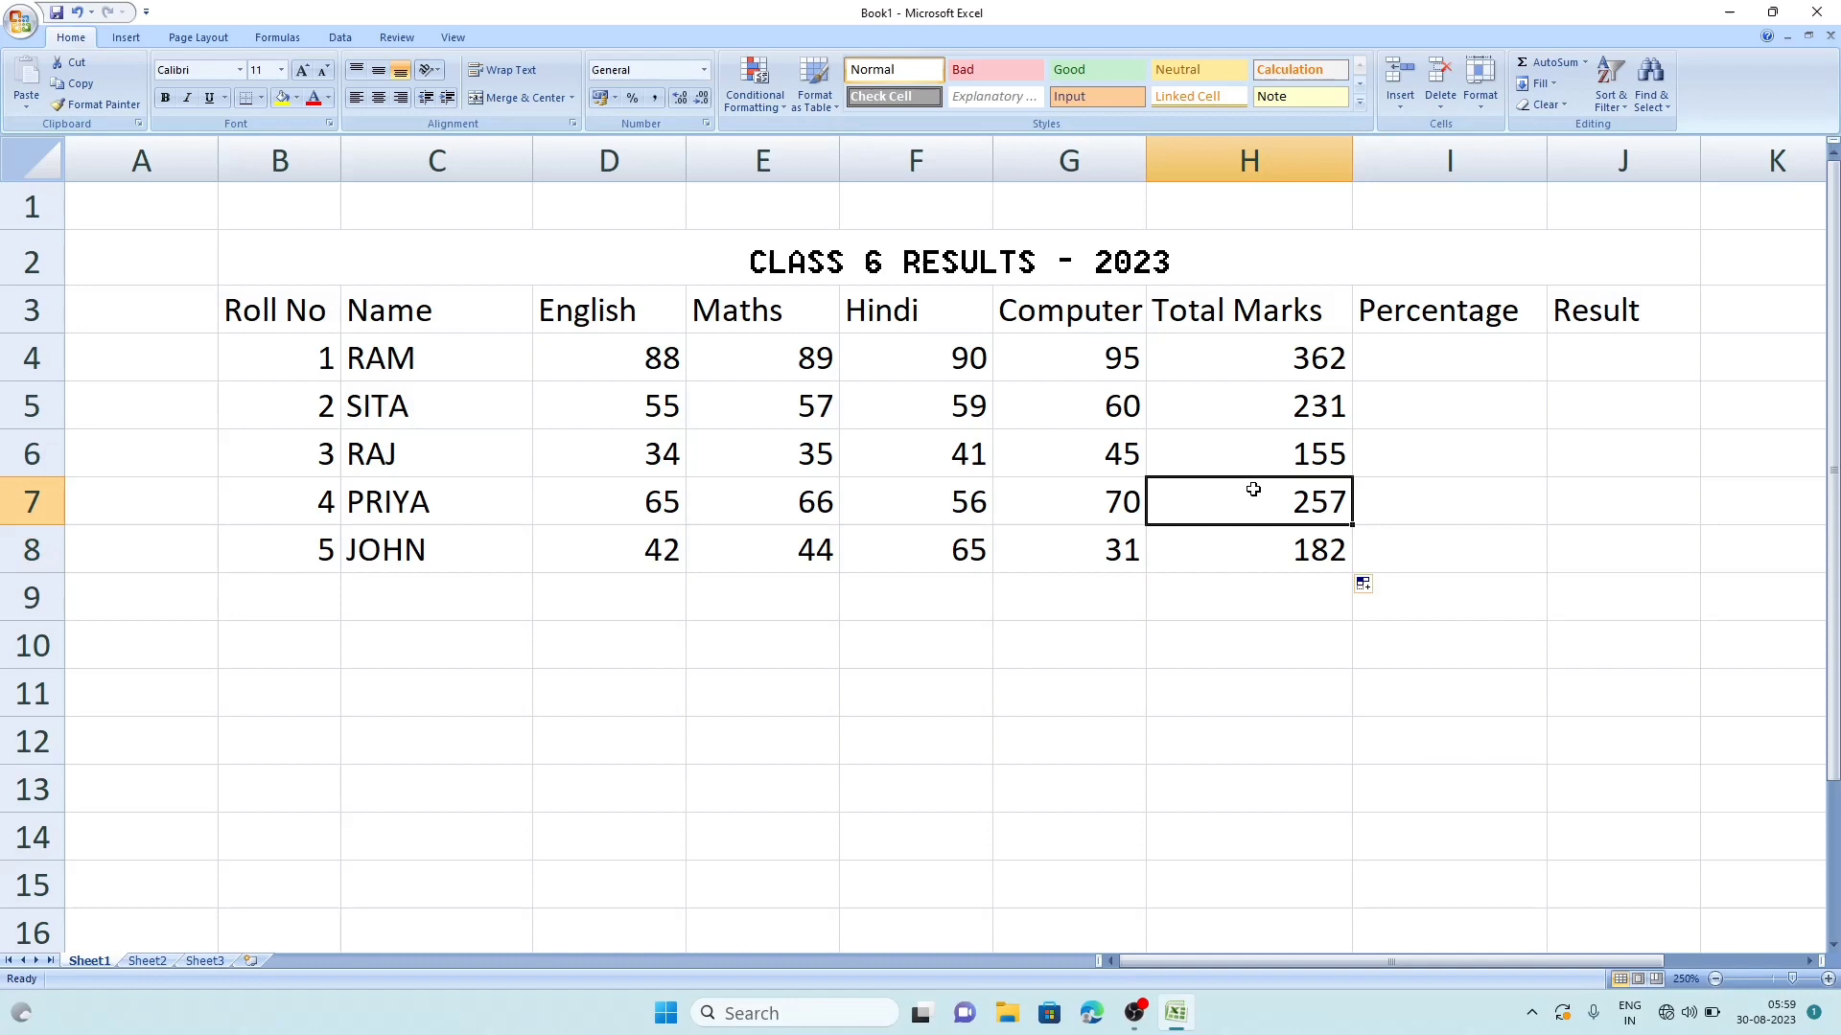
left_click(1216, 550)
double_click(1216, 551)
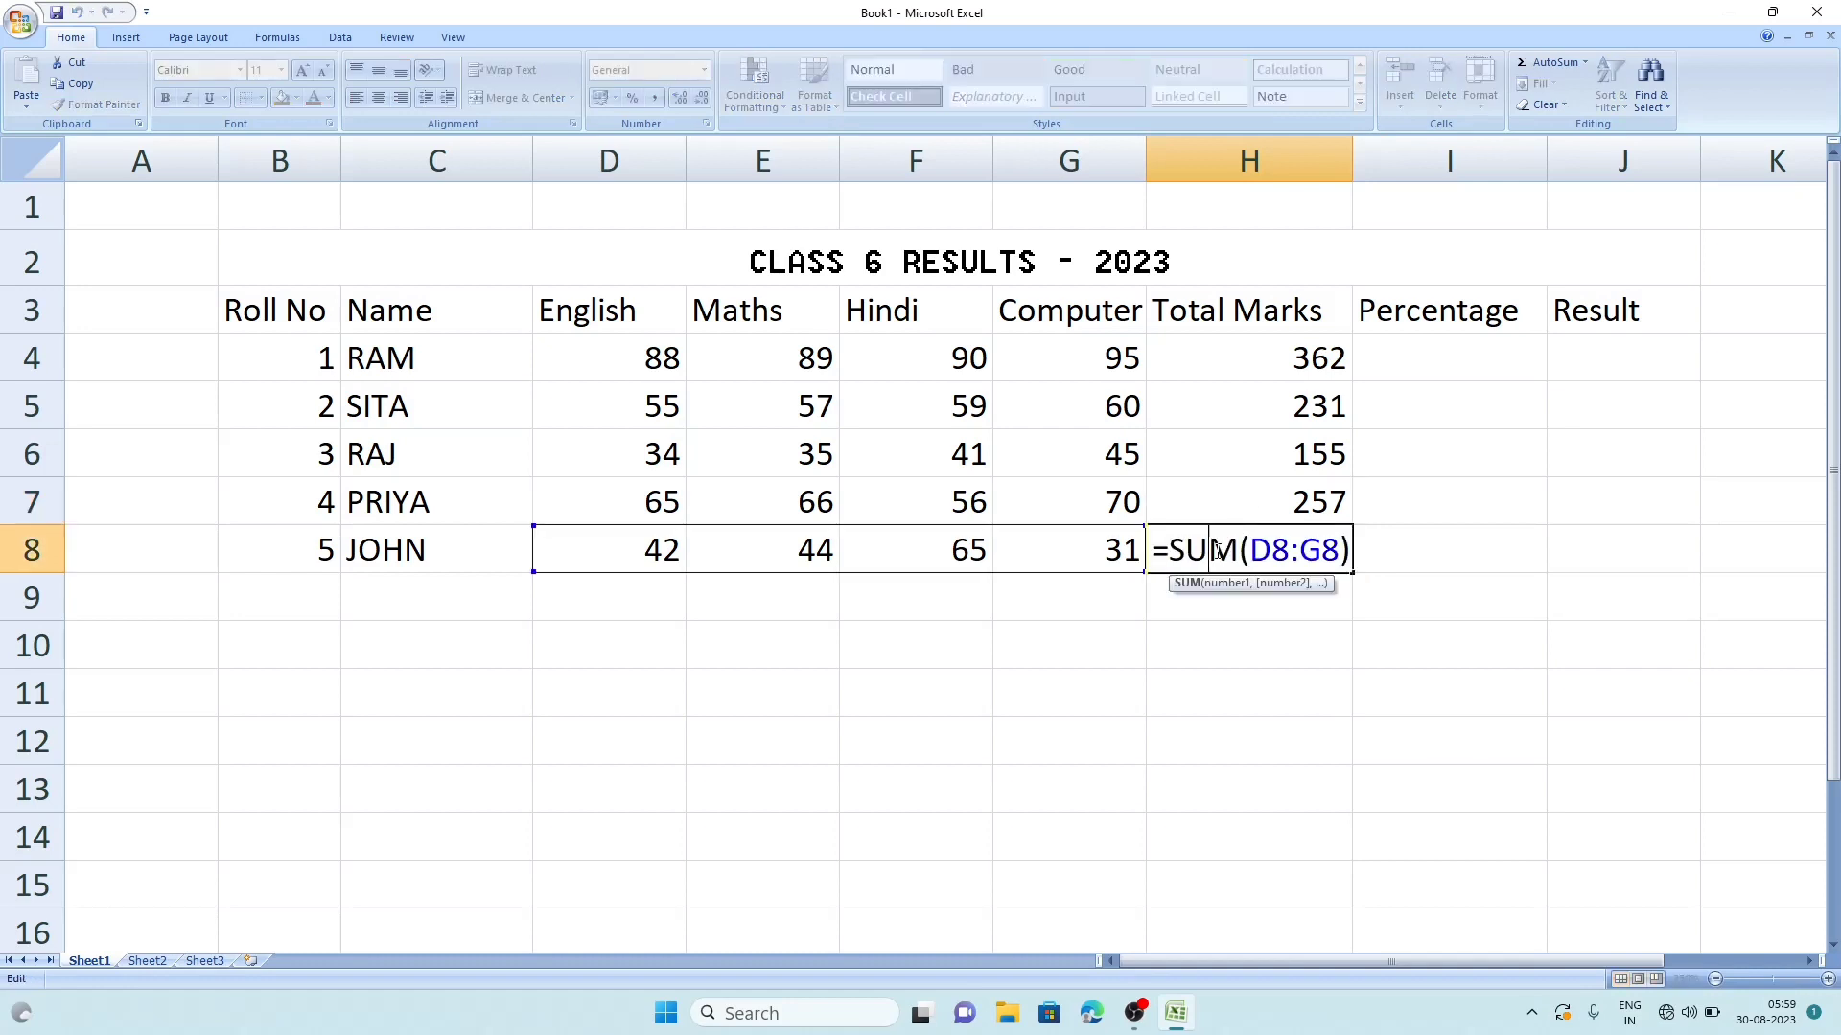
double_click(1200, 495)
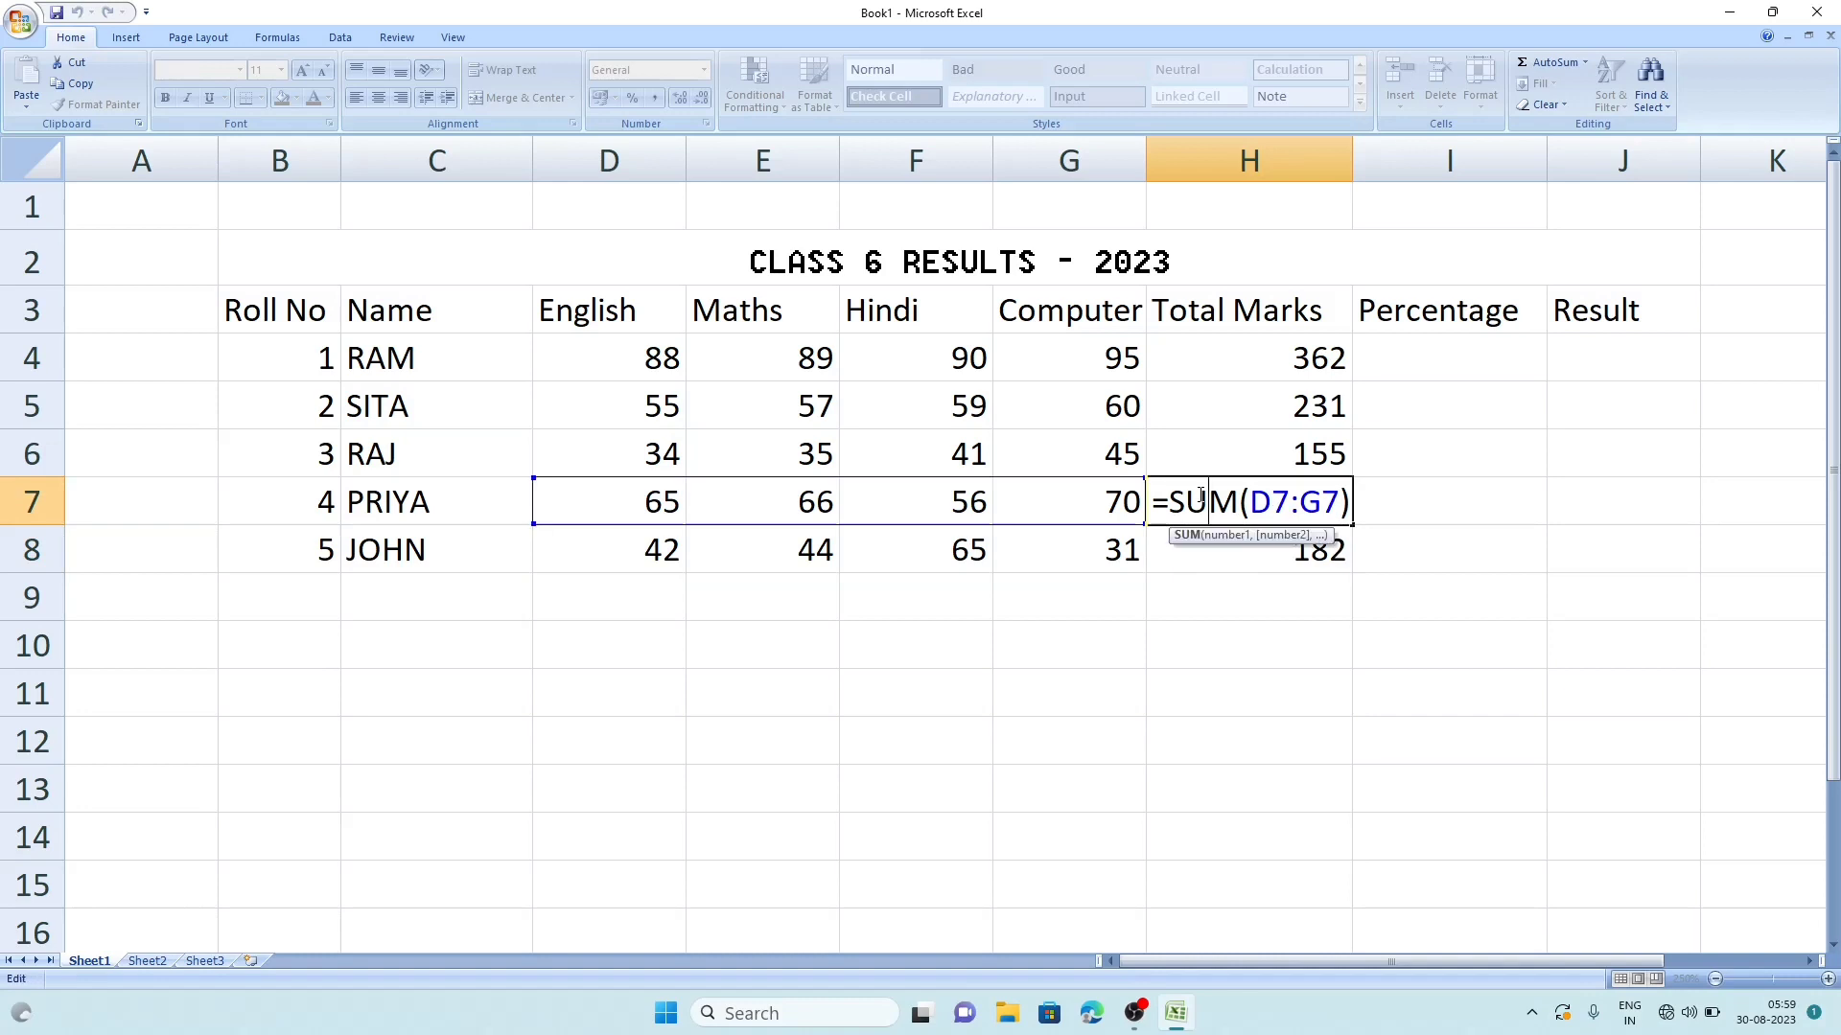
double_click(1199, 442)
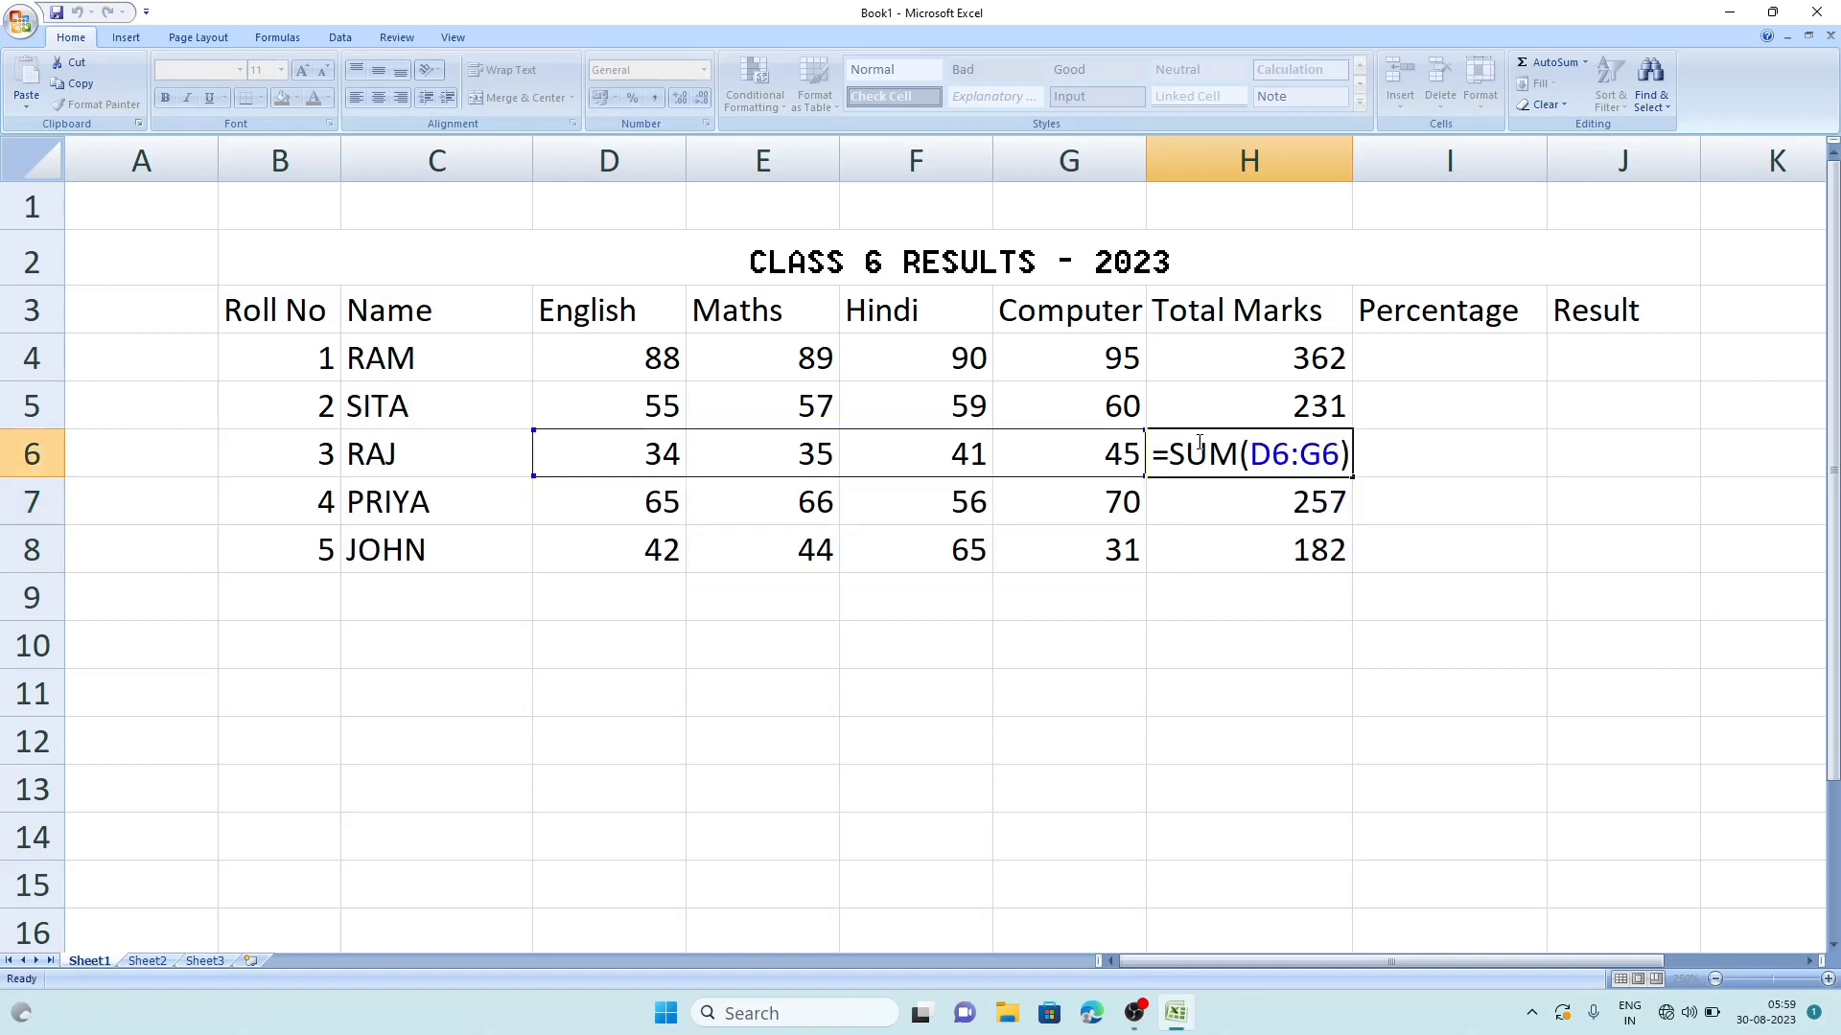
double_click(1199, 394)
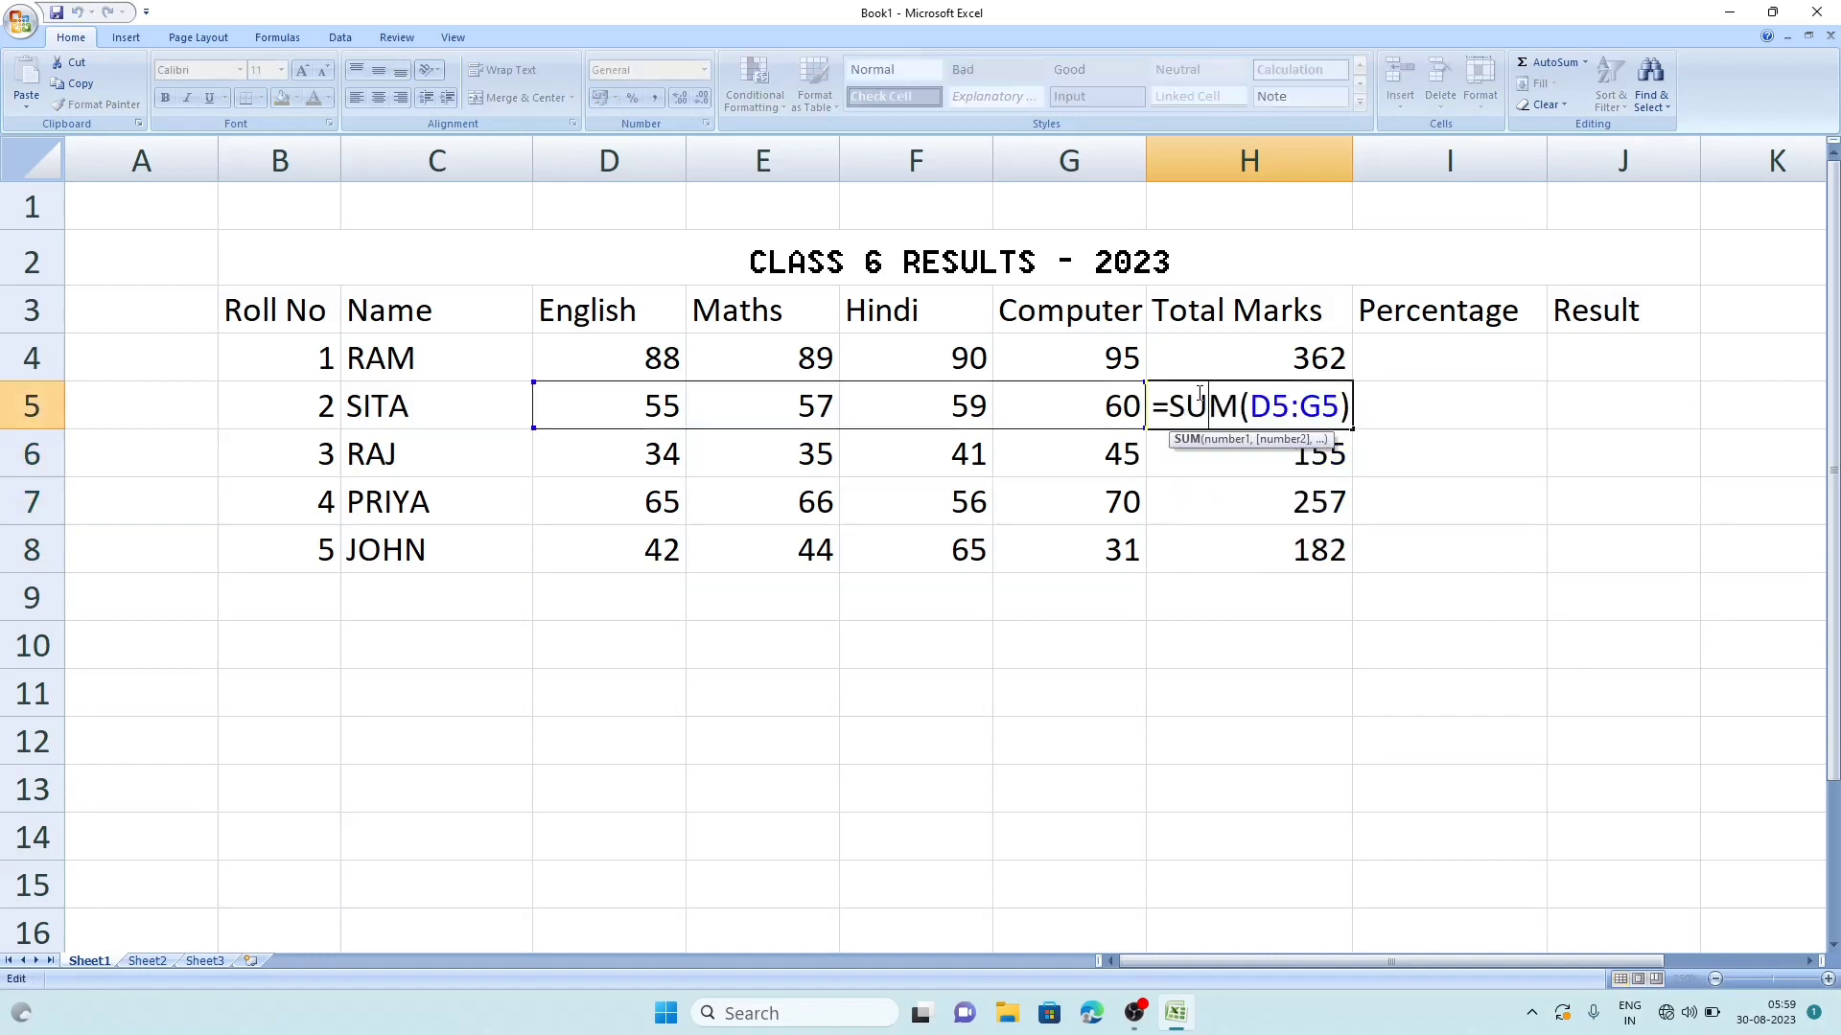
left_click(1542, 452)
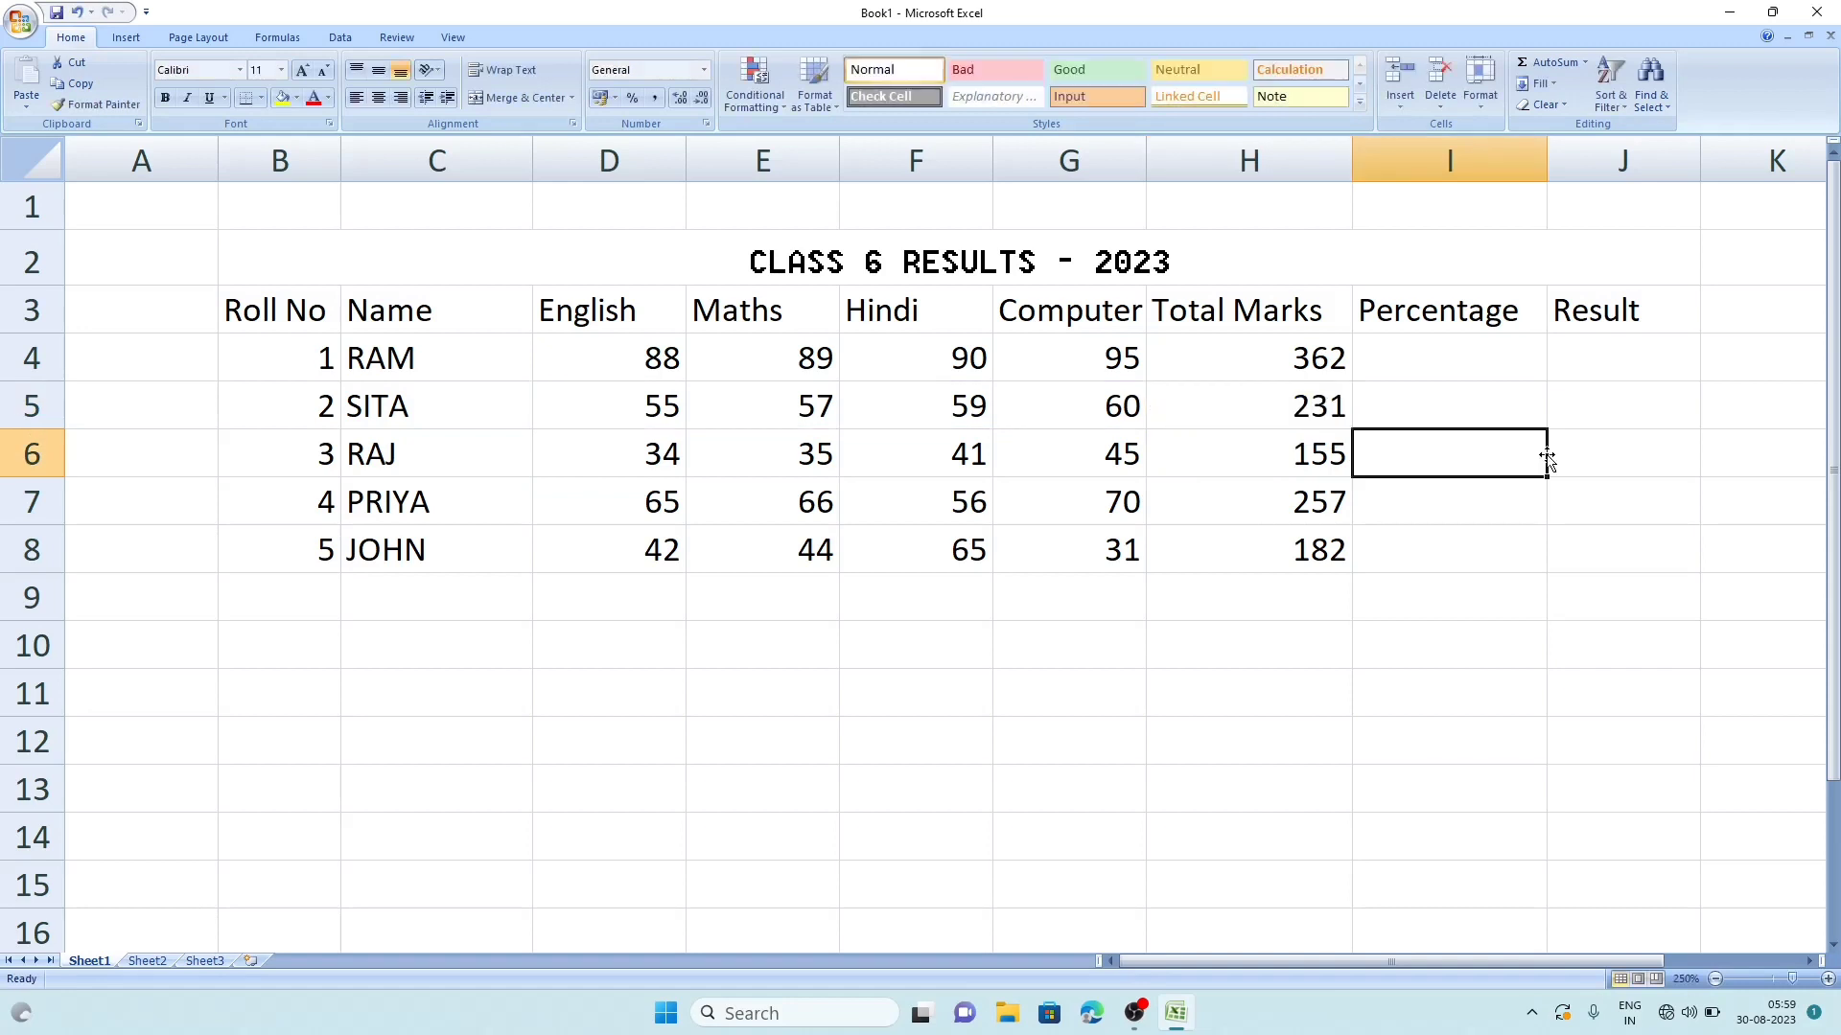
- Retype the end of the H3 header so it reads 'Total MarKS'
left_click(1437, 348)
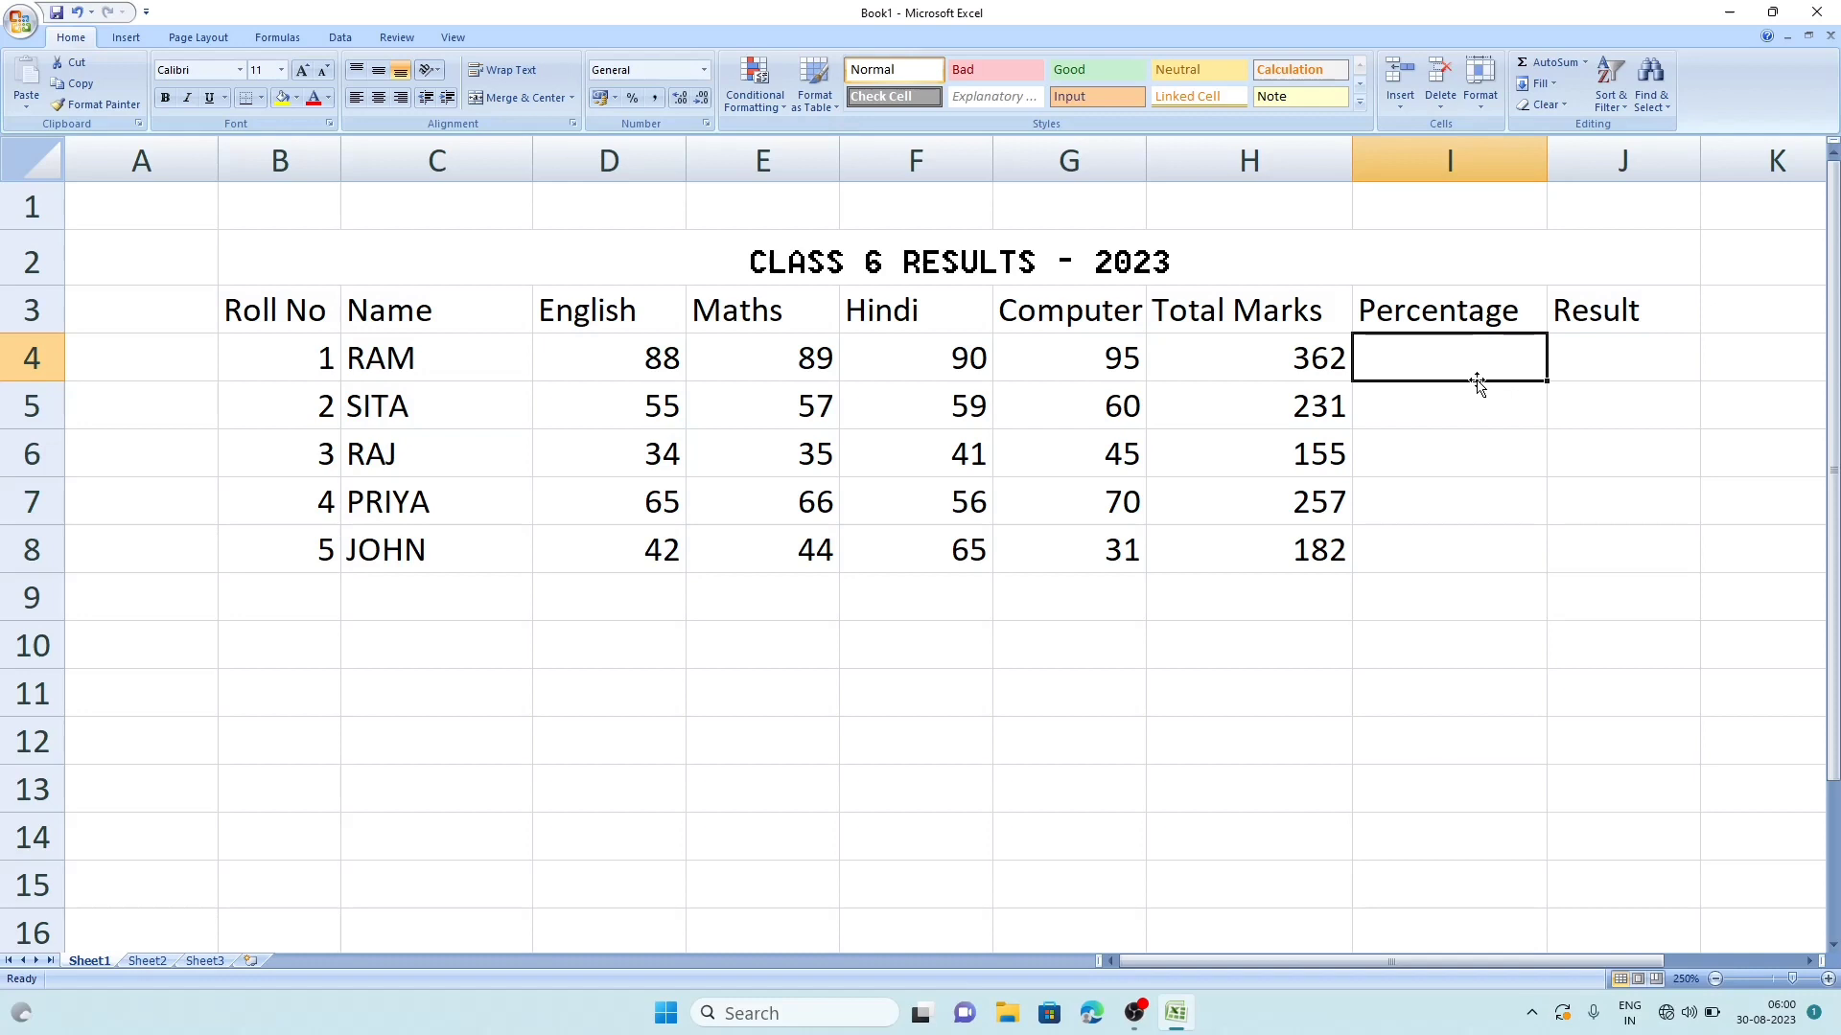
double_click(1322, 313)
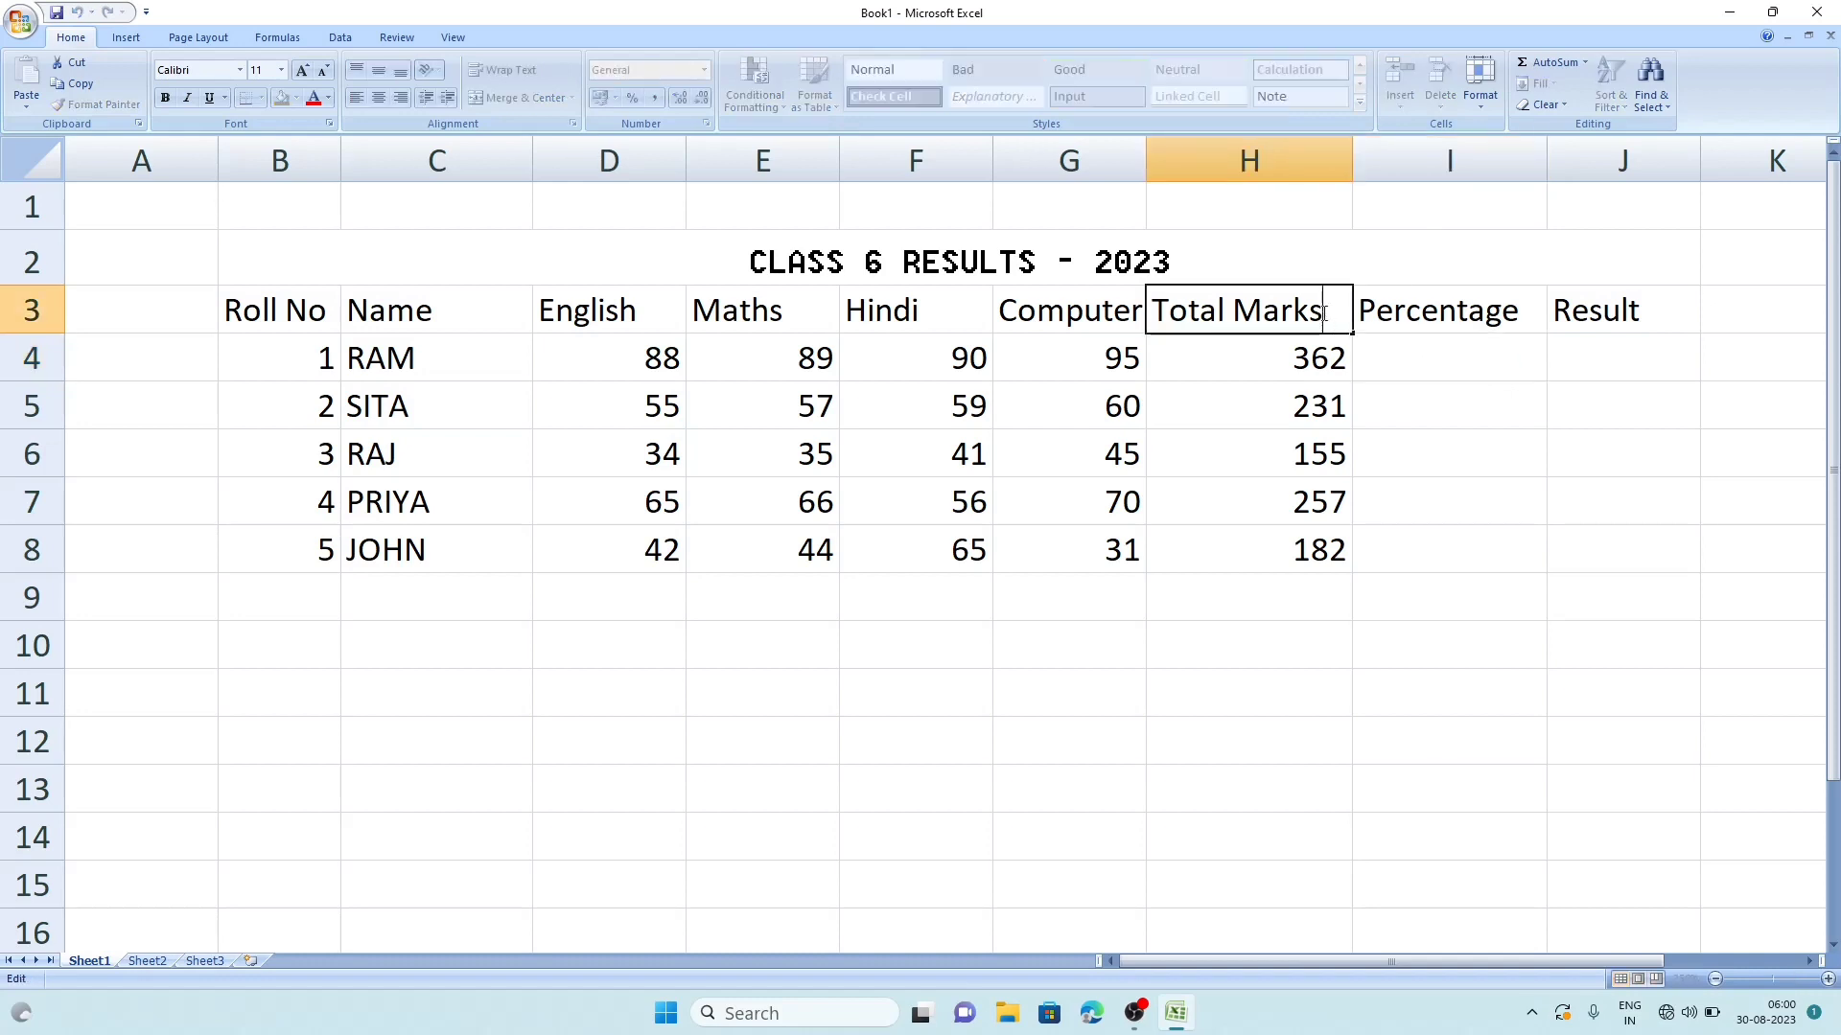
key("BackSpace")
key("BackSpace")
type("KS")
left_click(1430, 360)
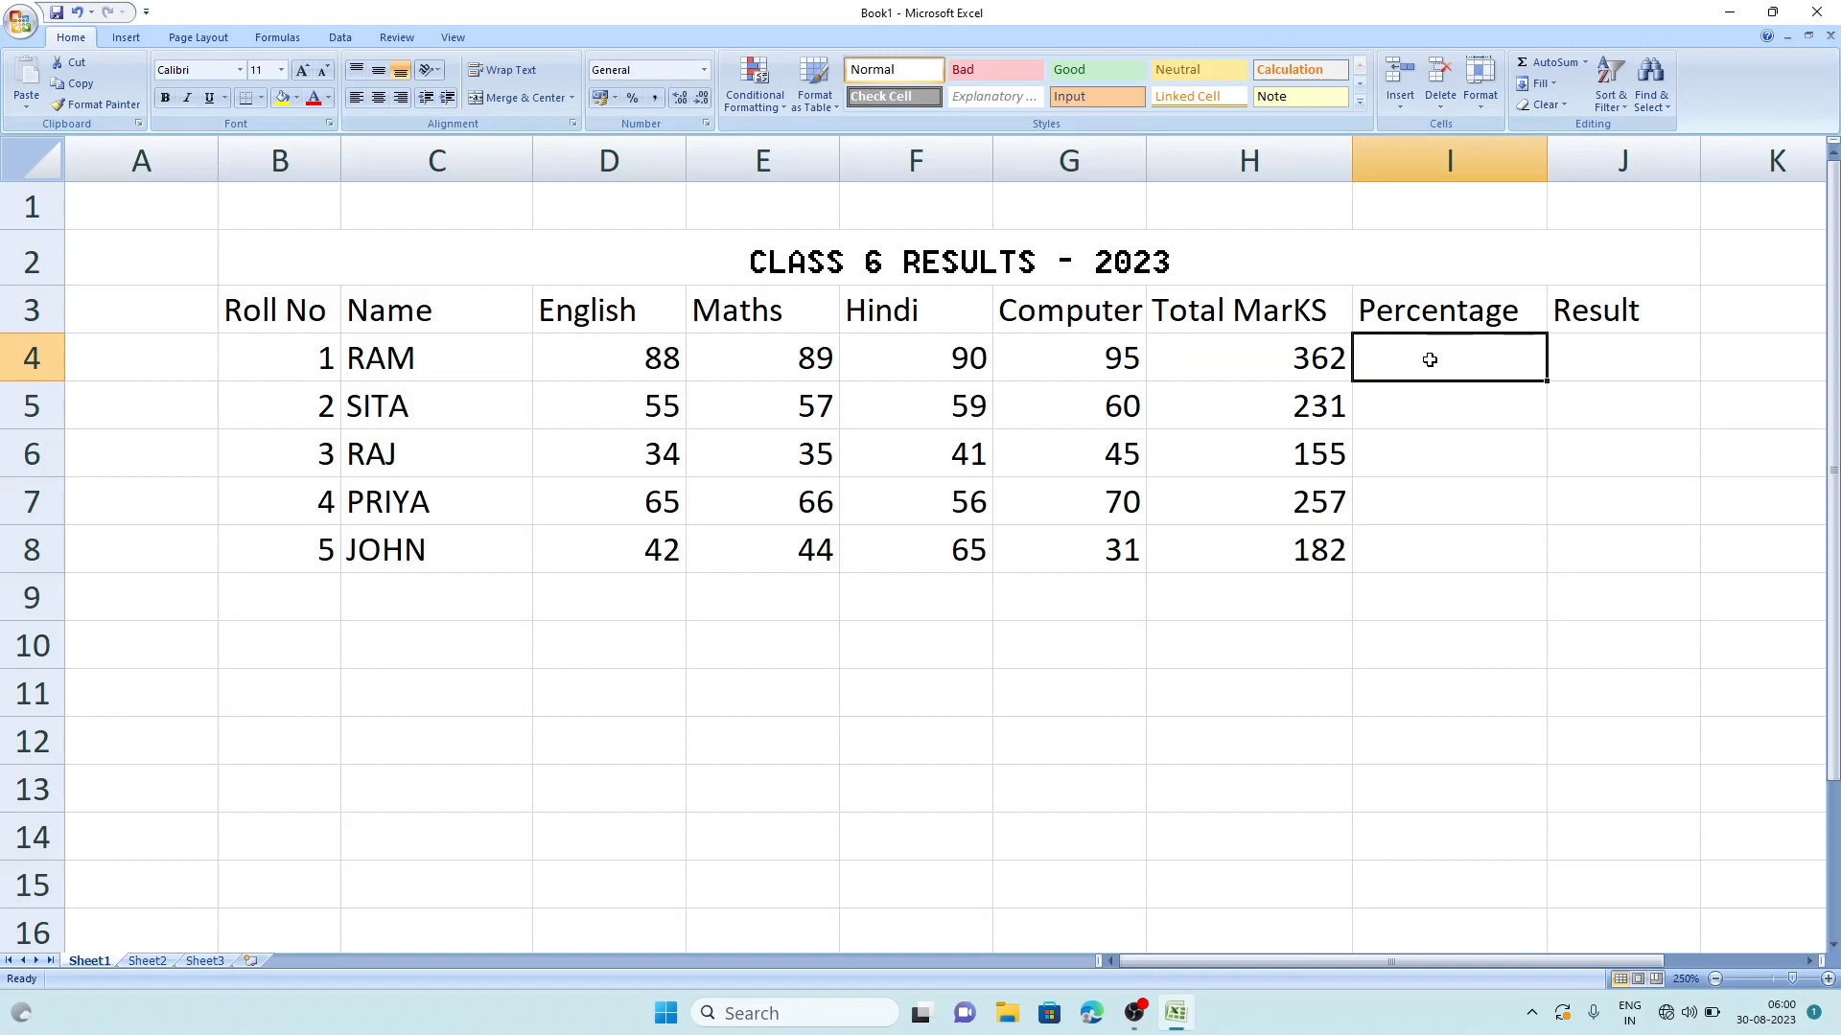
- Enter =H4/400*100 in I4 so RAM's percentage shows 90.5
type("=")
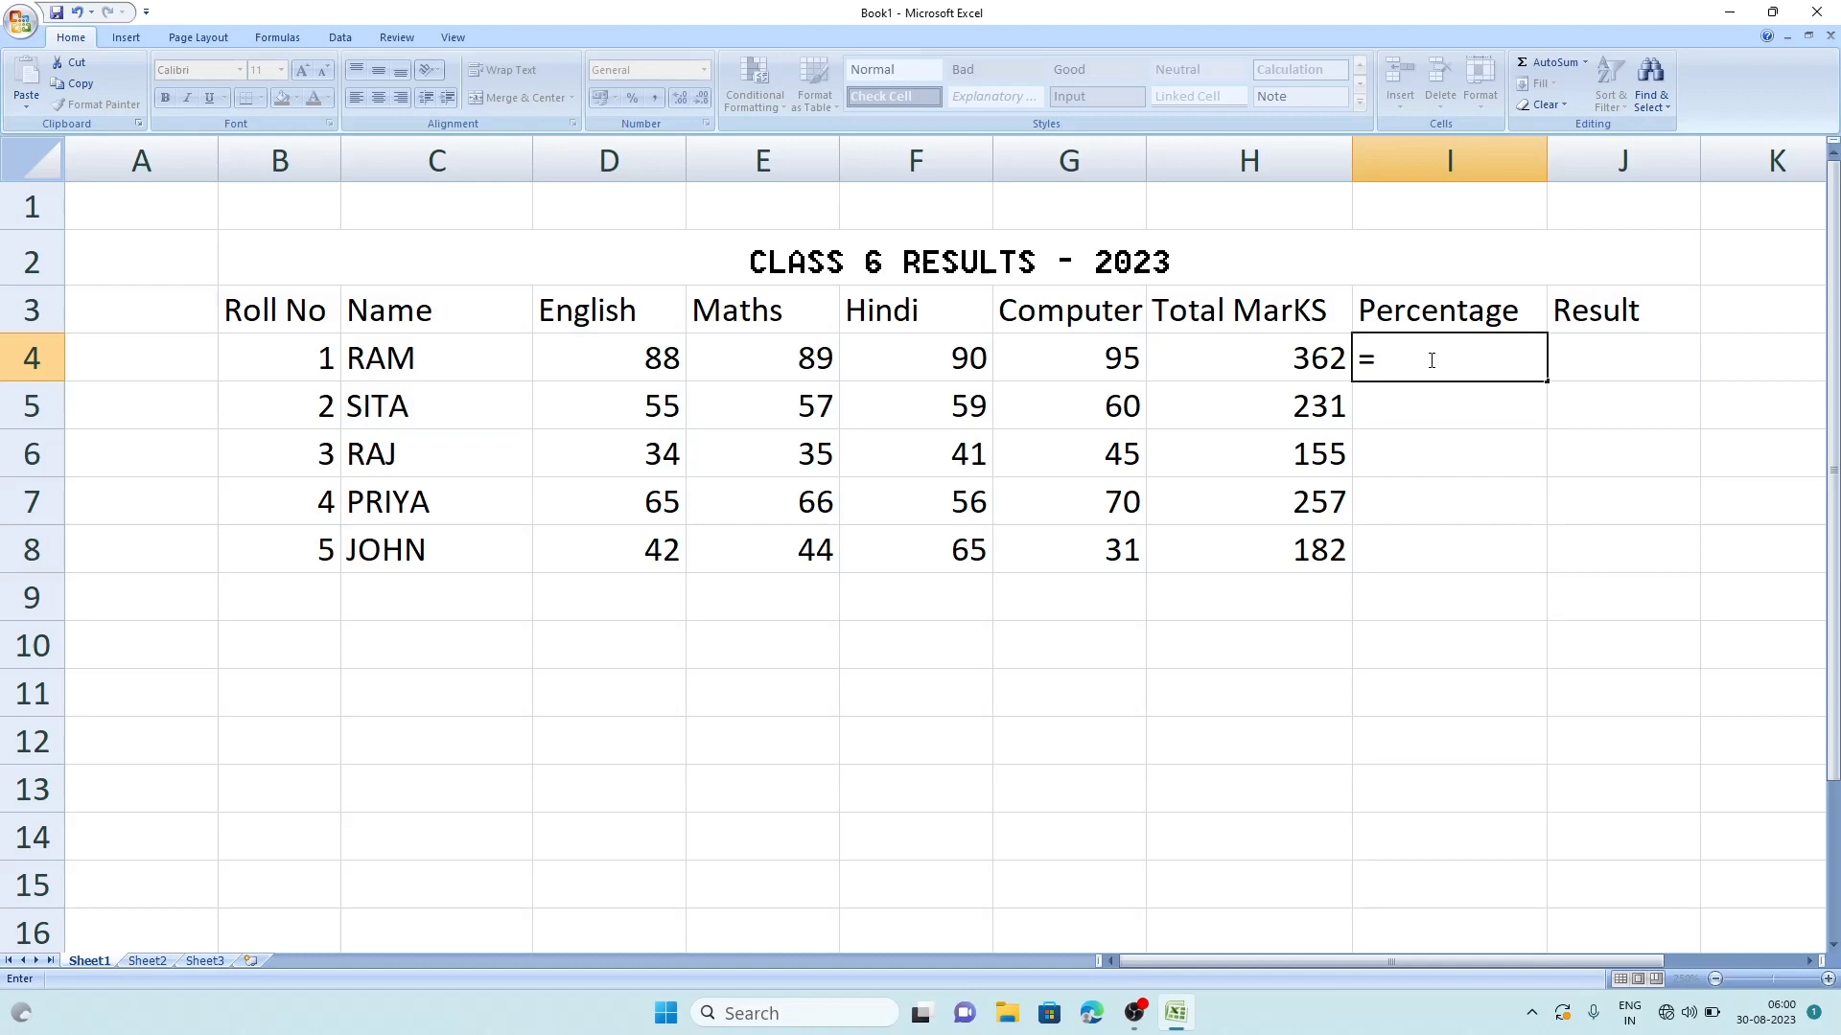
left_click(1229, 355)
type("/")
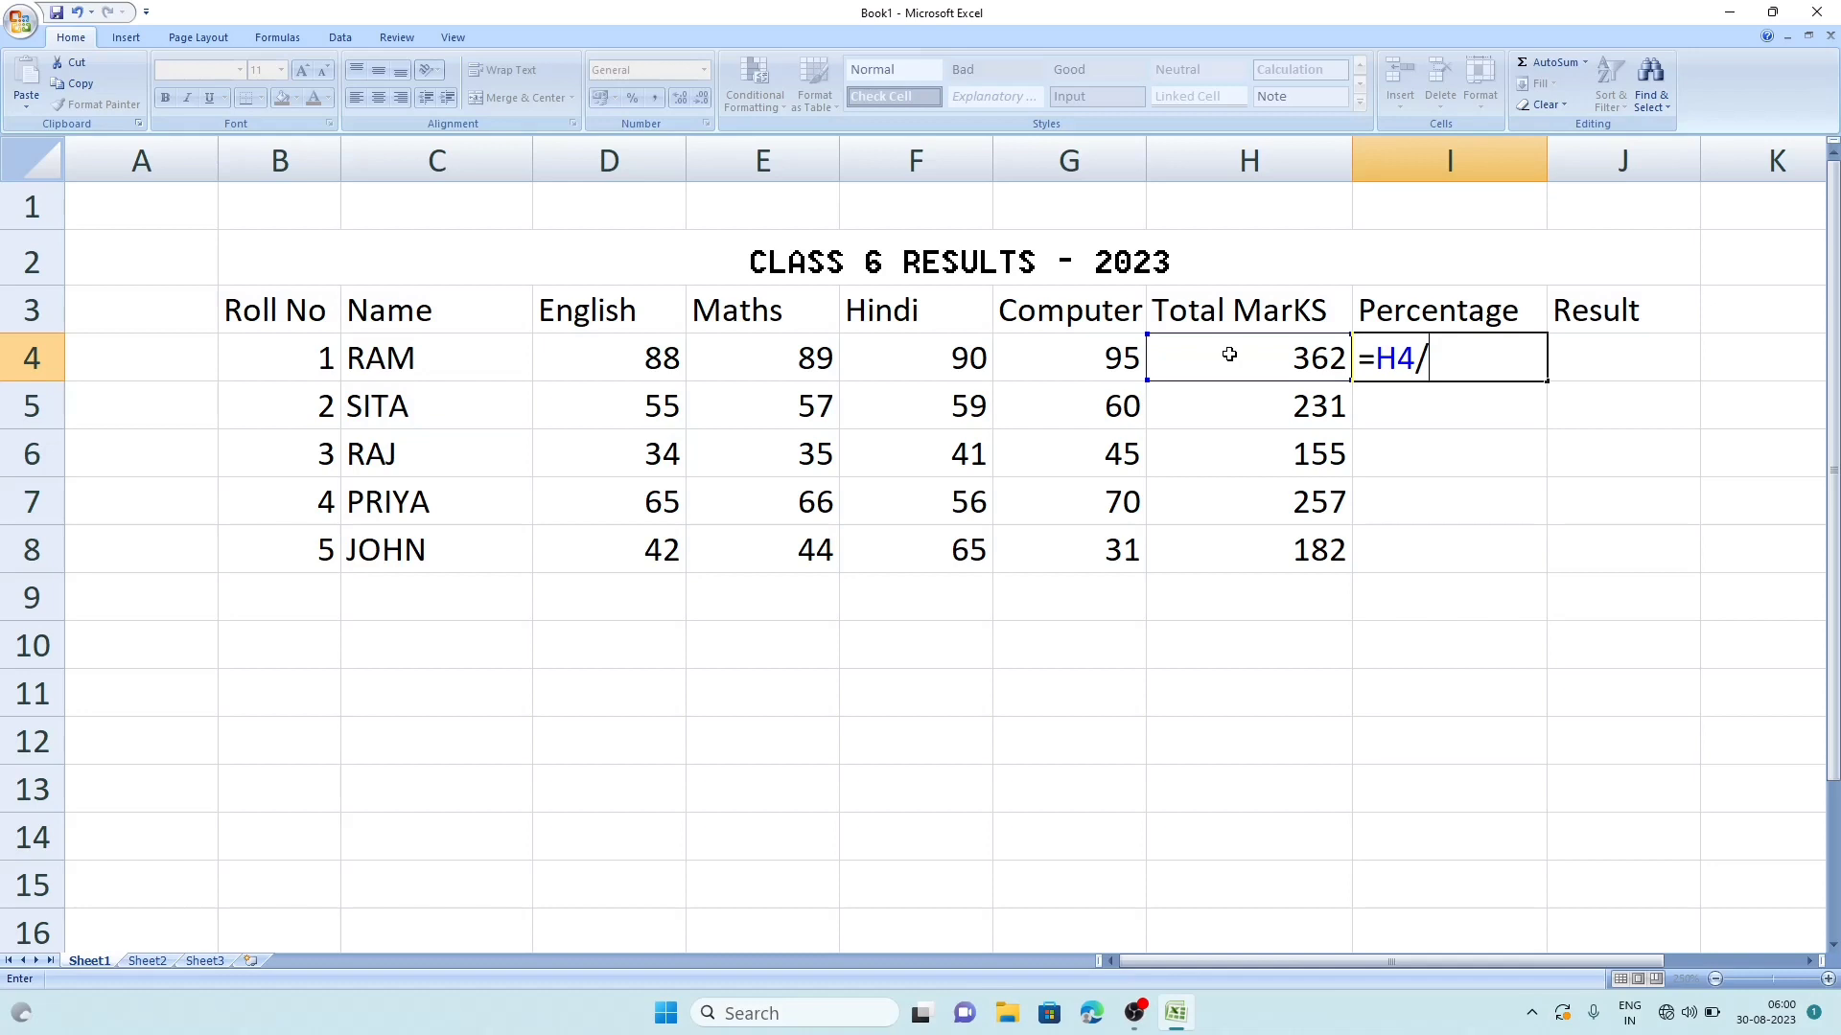
type("400")
type("*")
type("100")
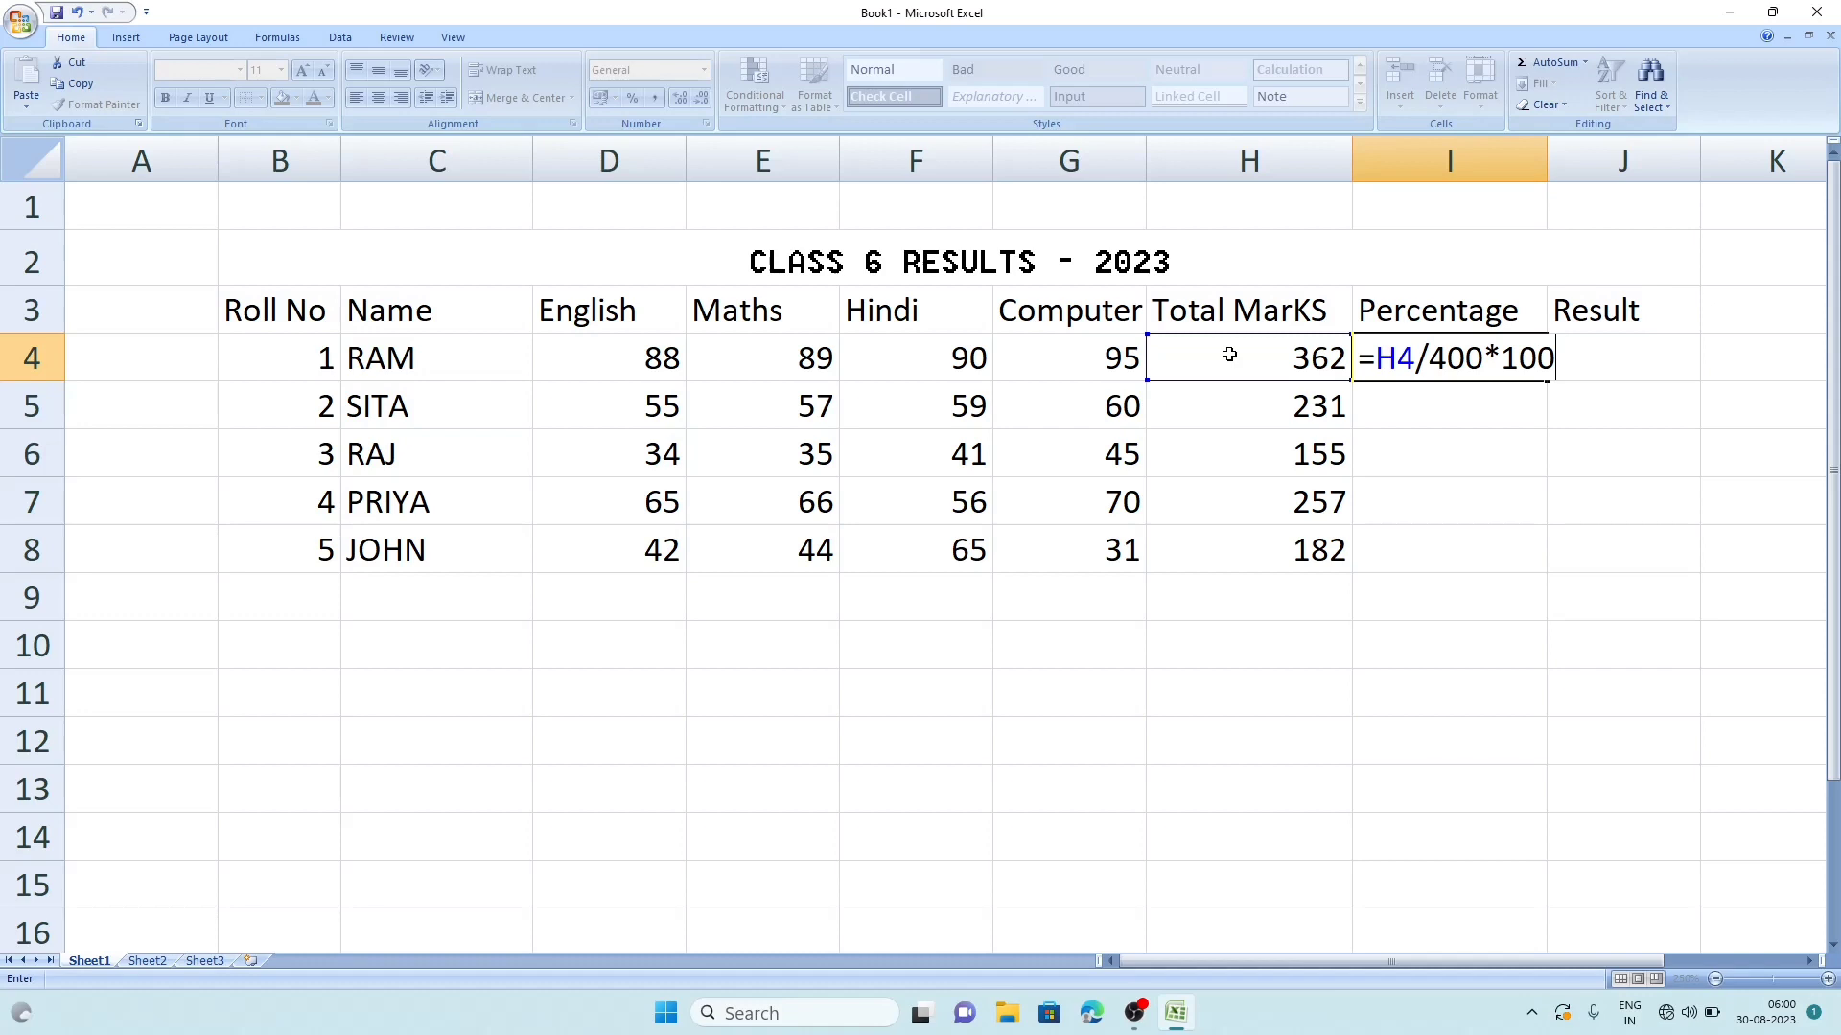
key("Return")
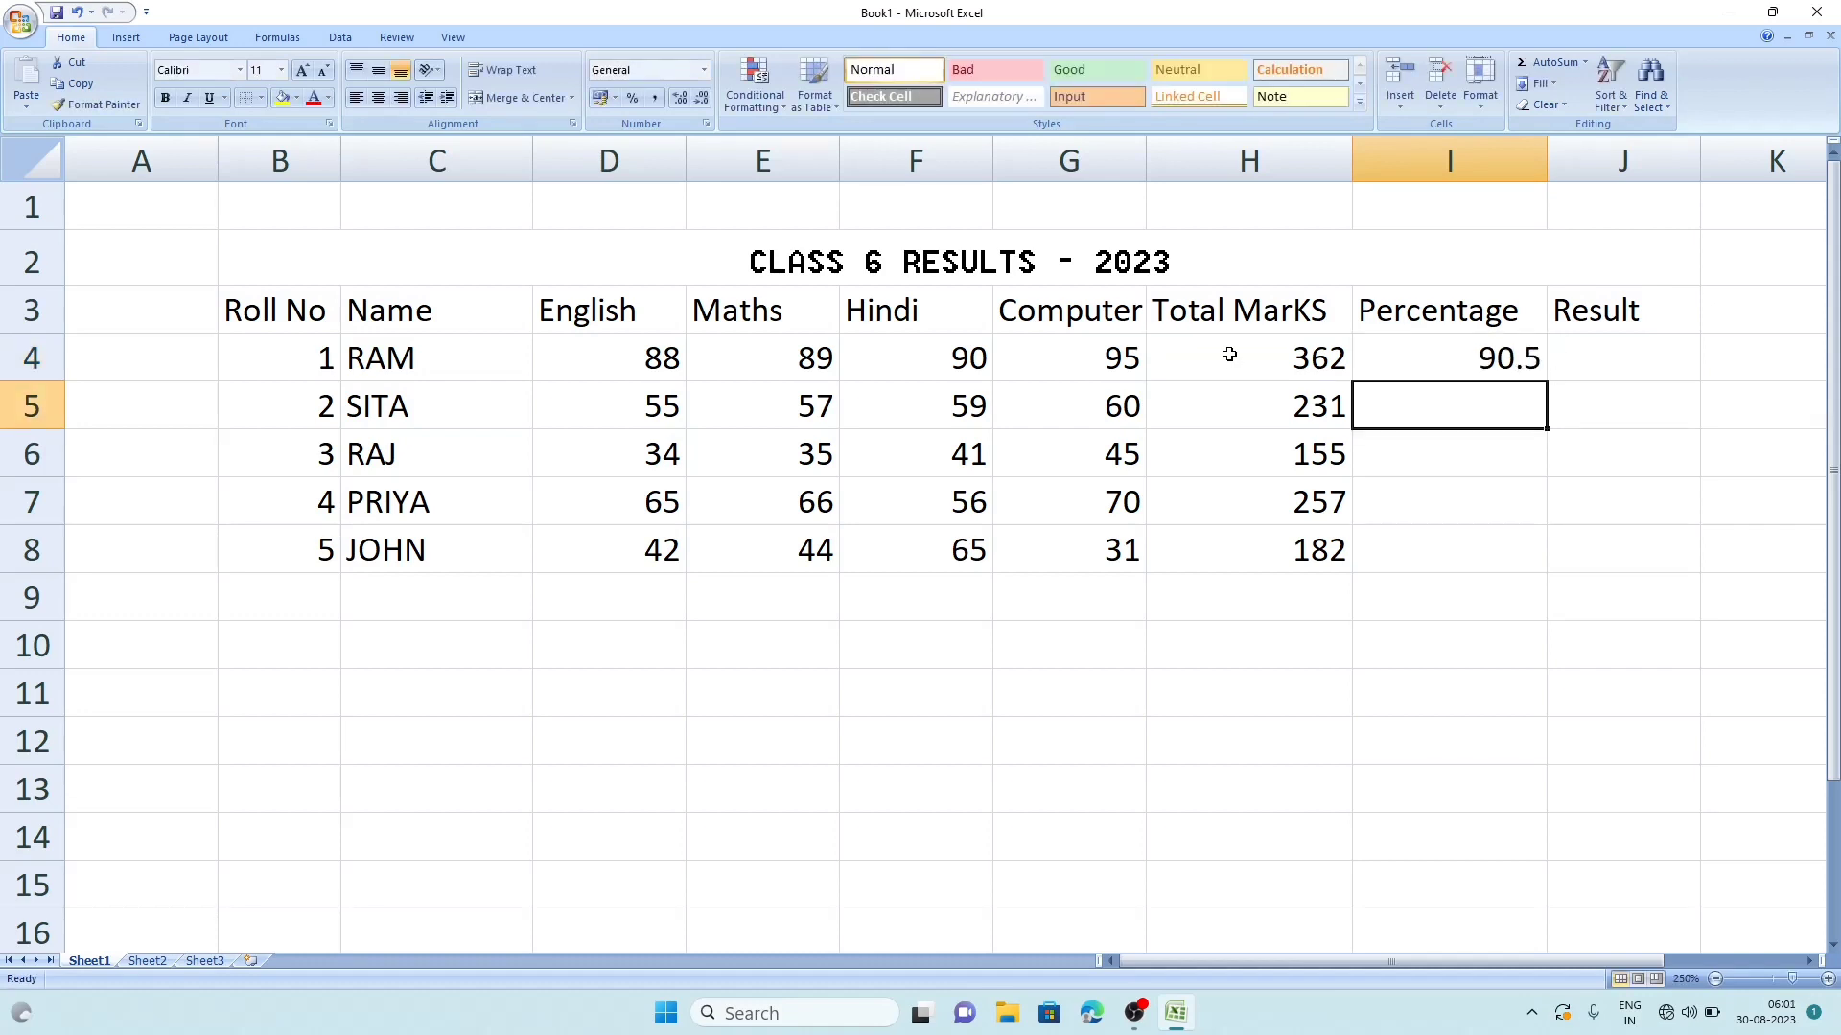
- Copy the I4 percentage formula down to I8, giving 57.75, 38.75, 64.25 and 45.5
left_click(1253, 356)
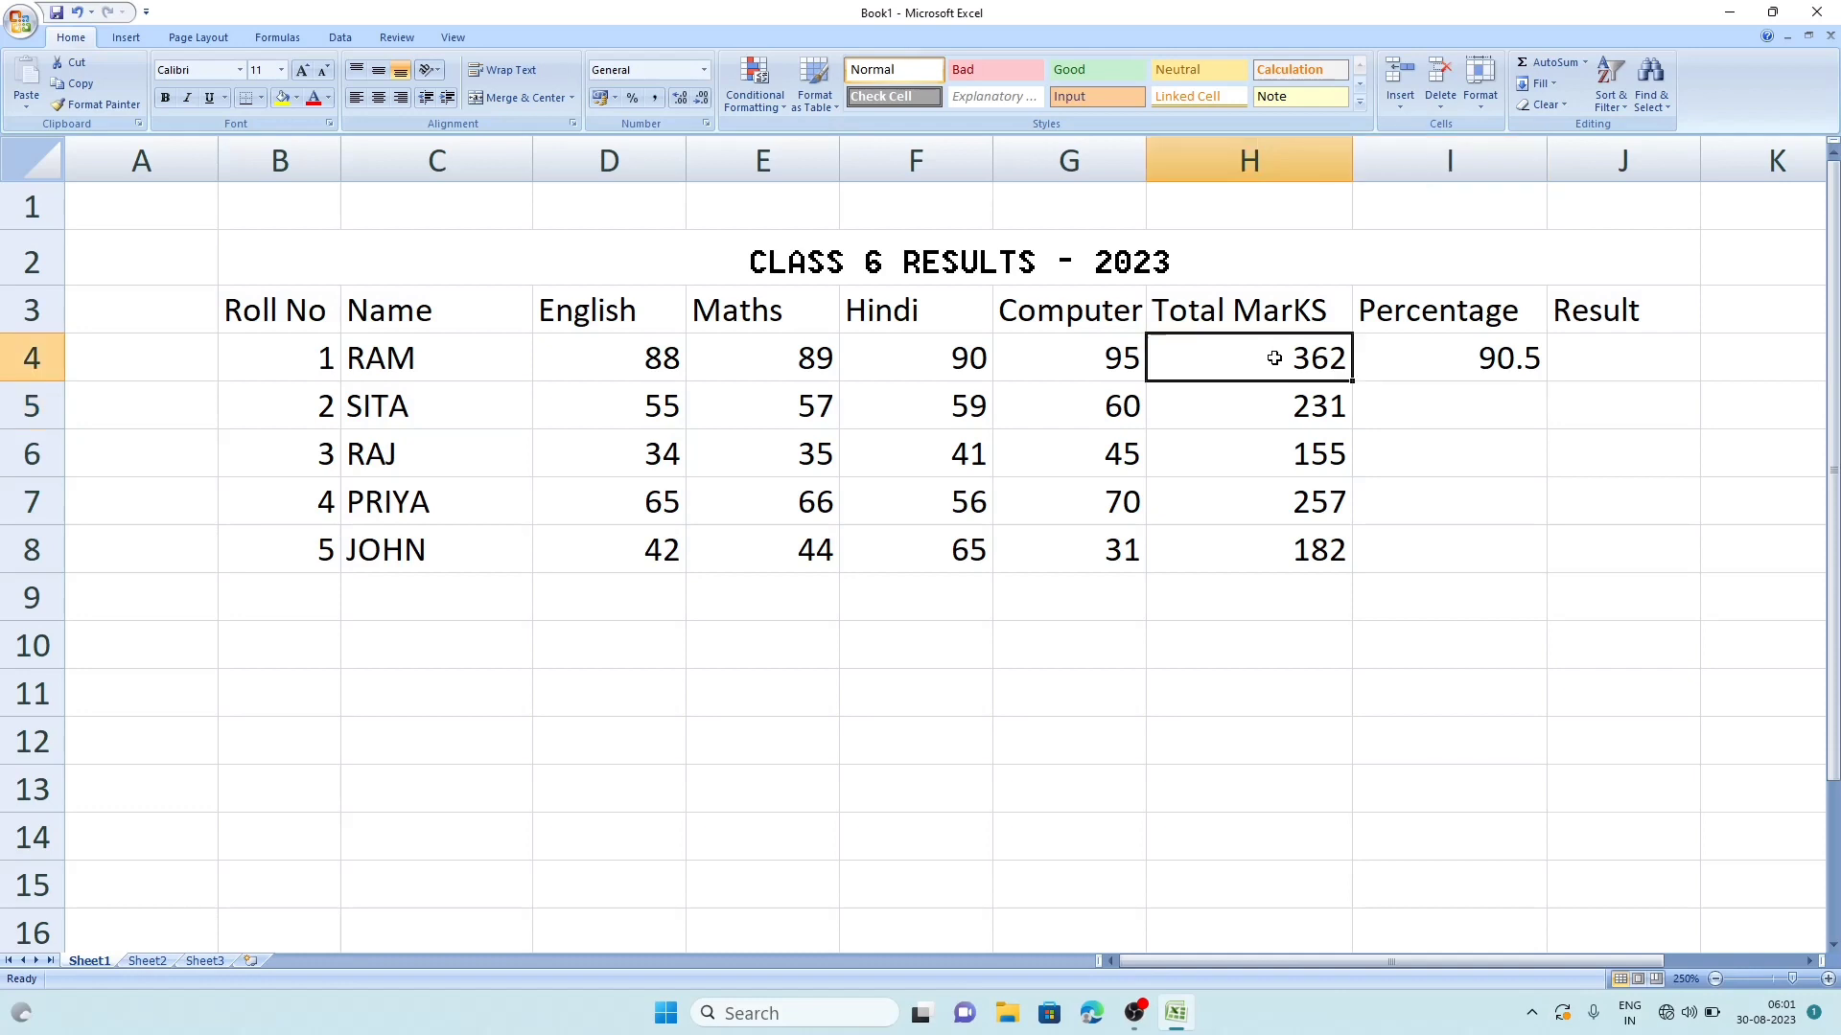
left_click(1463, 357)
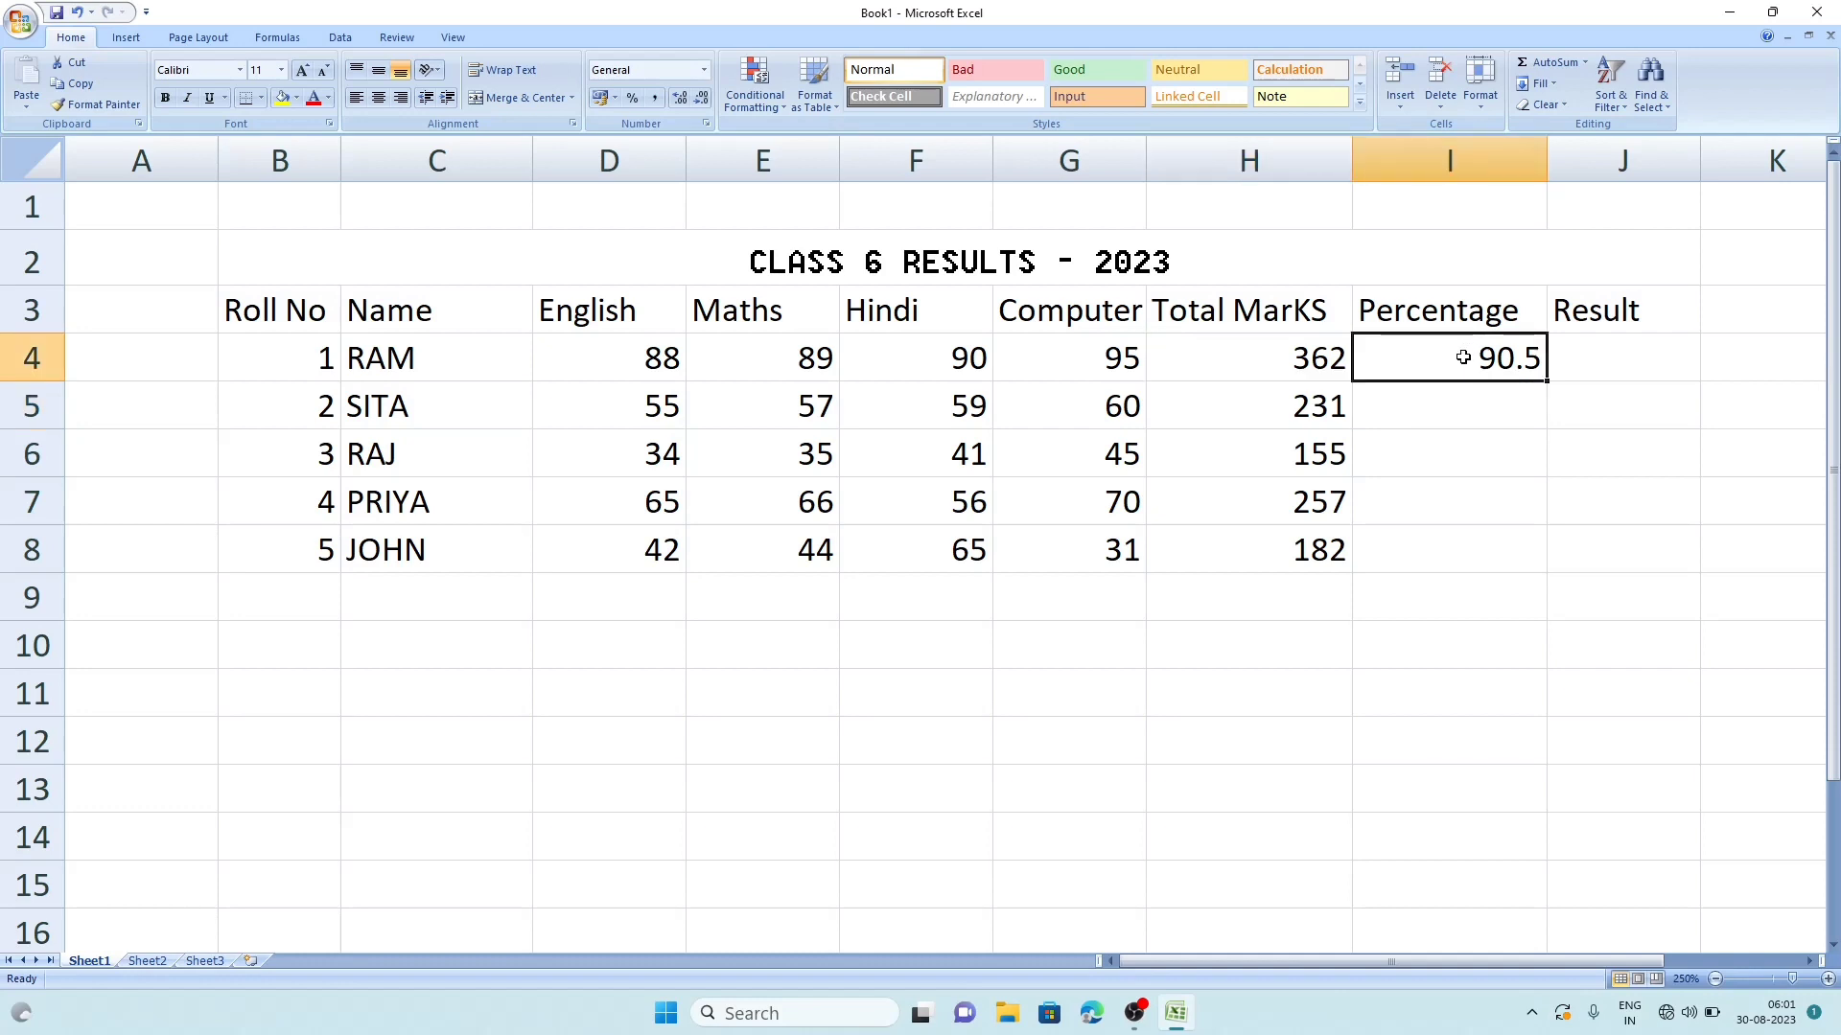
double_click(1545, 382)
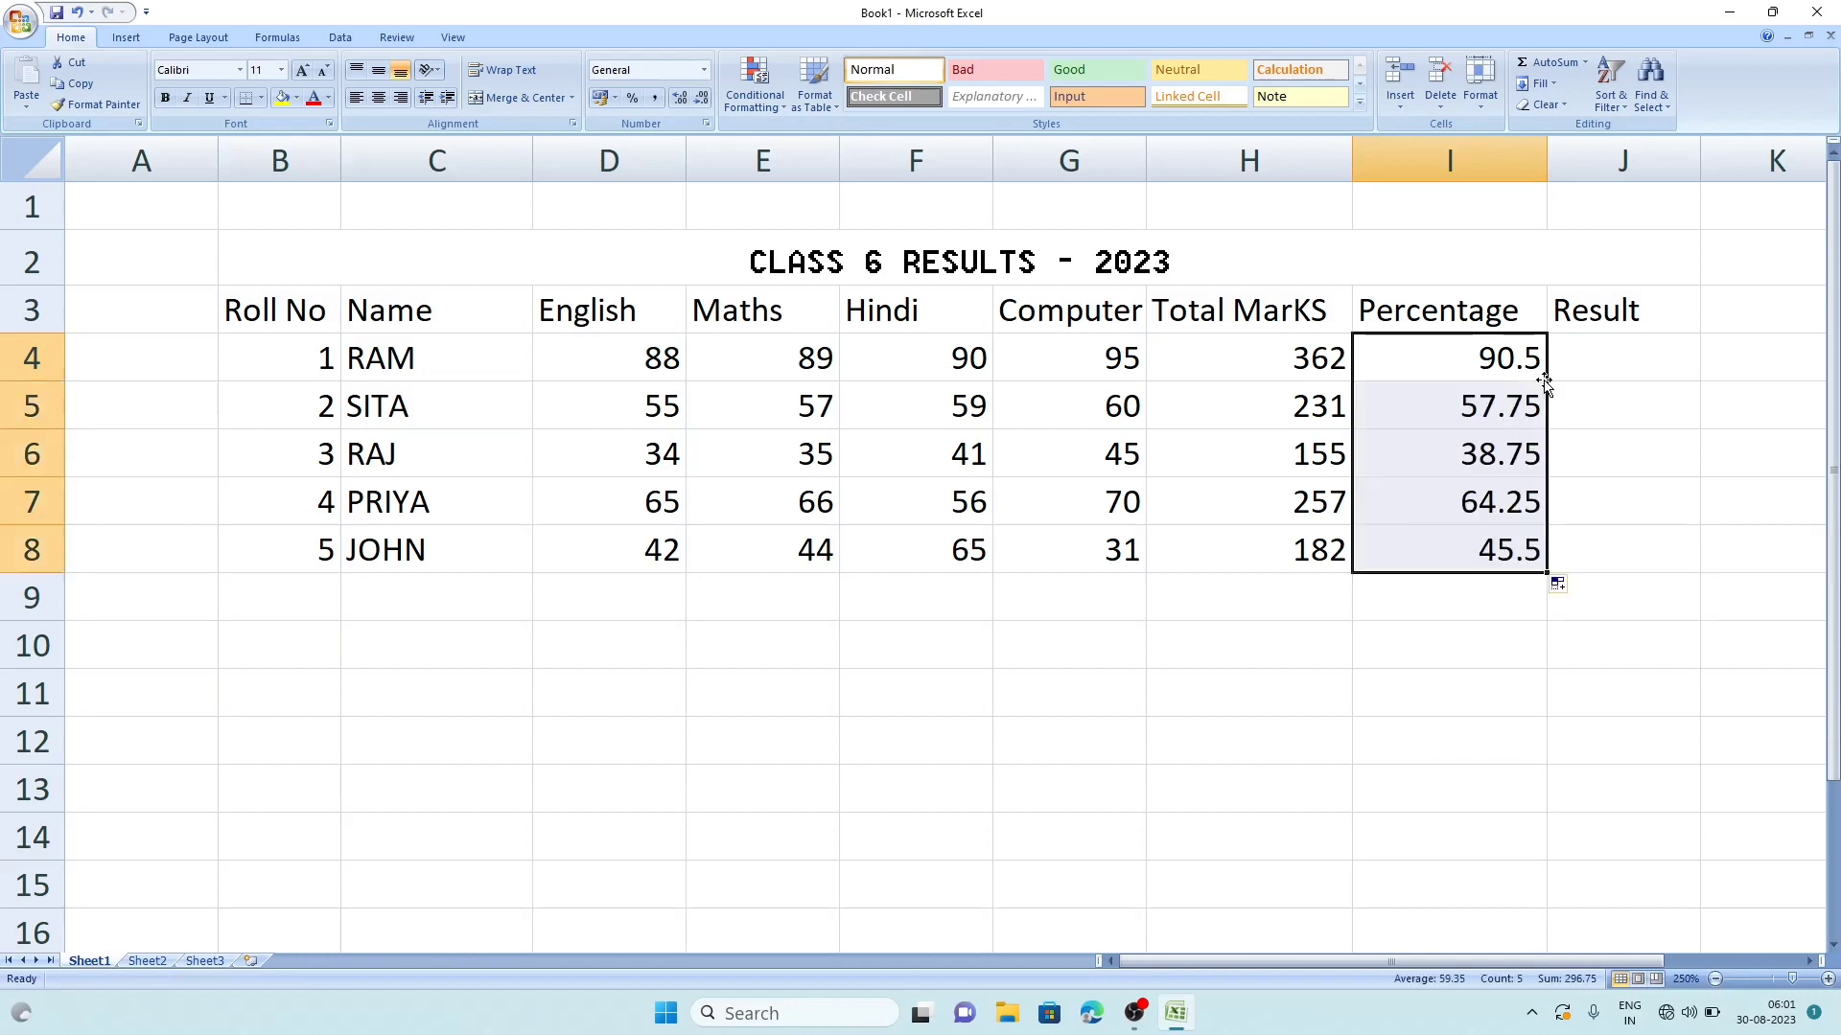
left_click(1396, 636)
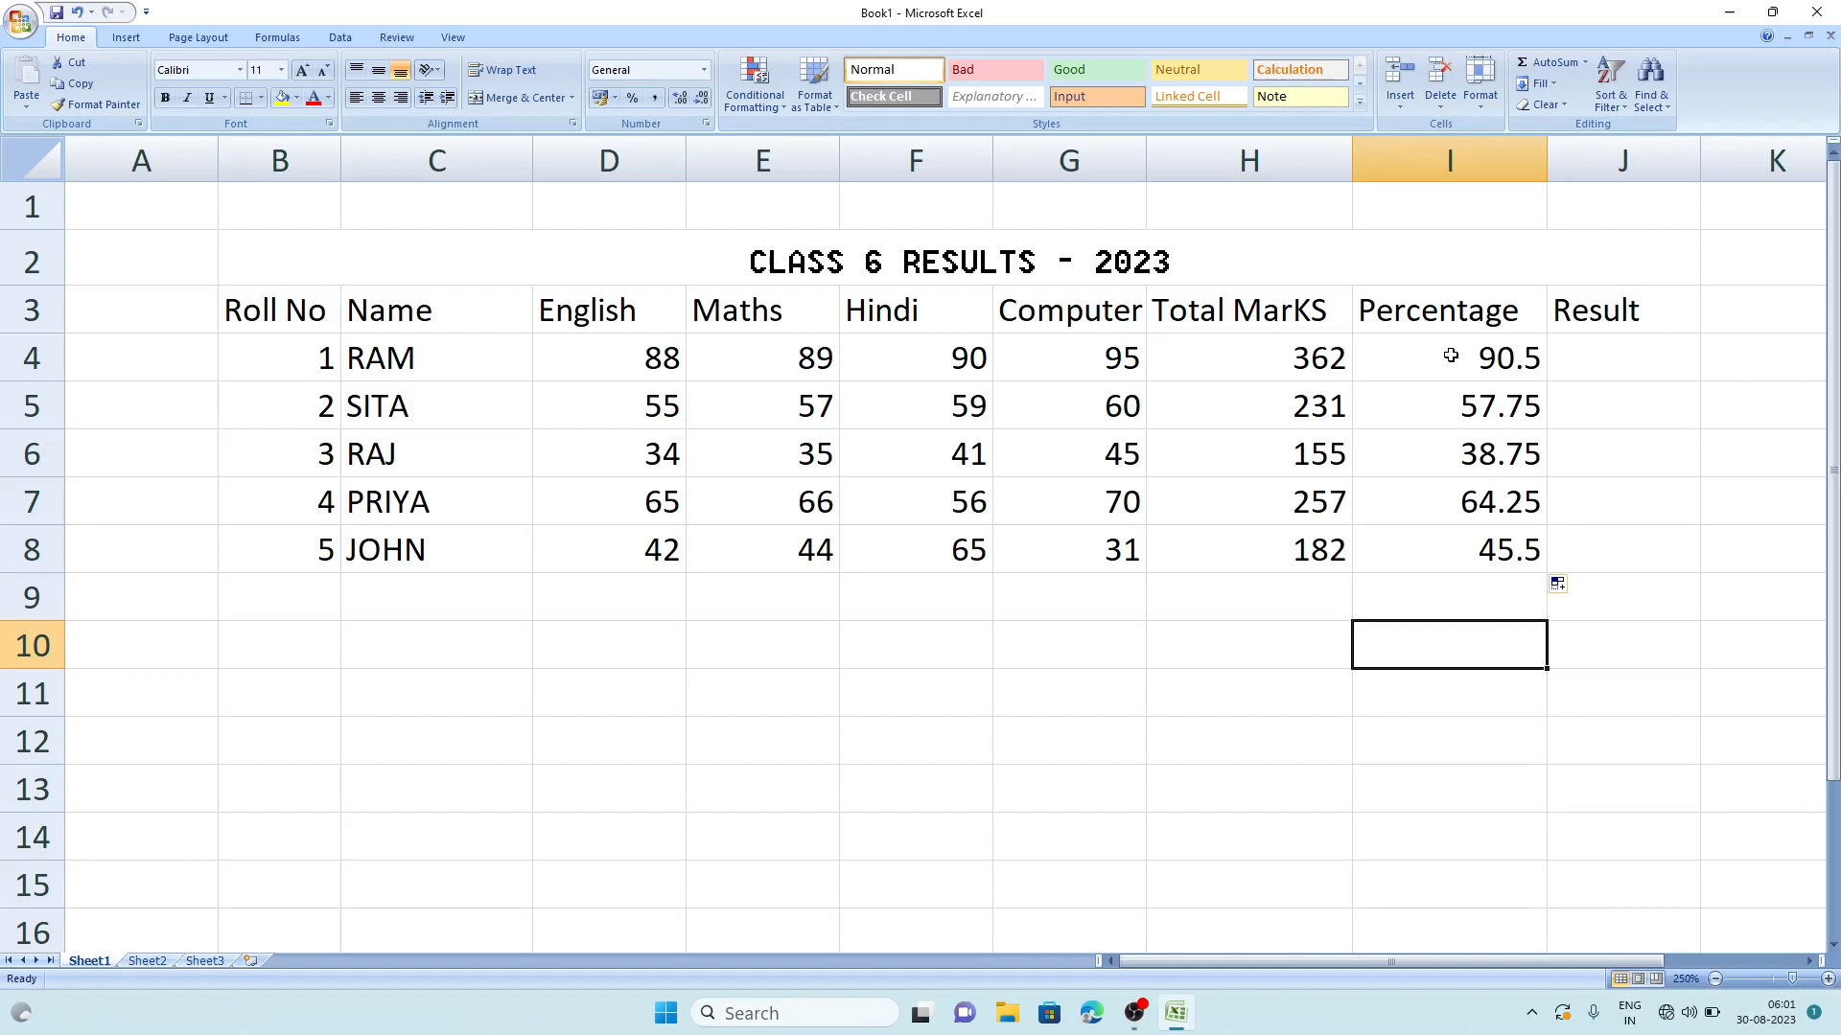
- Show I4:I8 with one decimal place: 90.5, 57.8, 38.8, 64.3 and 45.5
left_click_drag(1450, 356, 1444, 549)
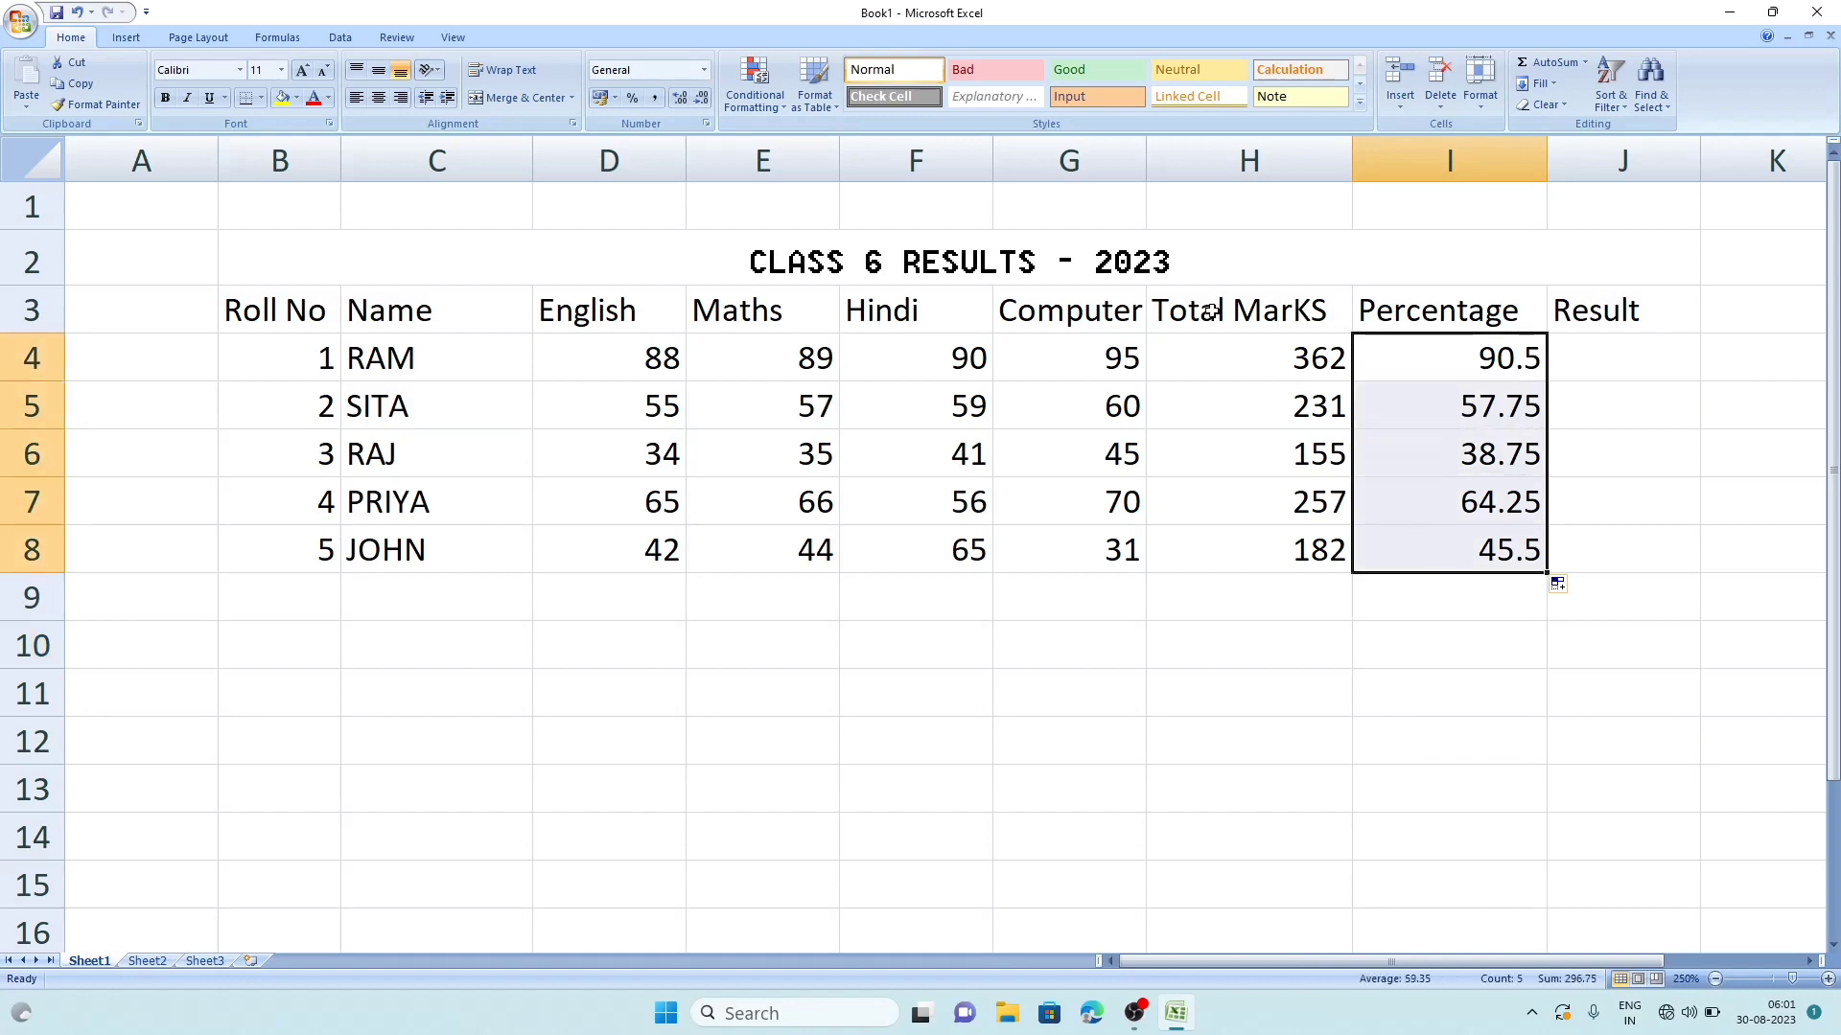
left_click(677, 100)
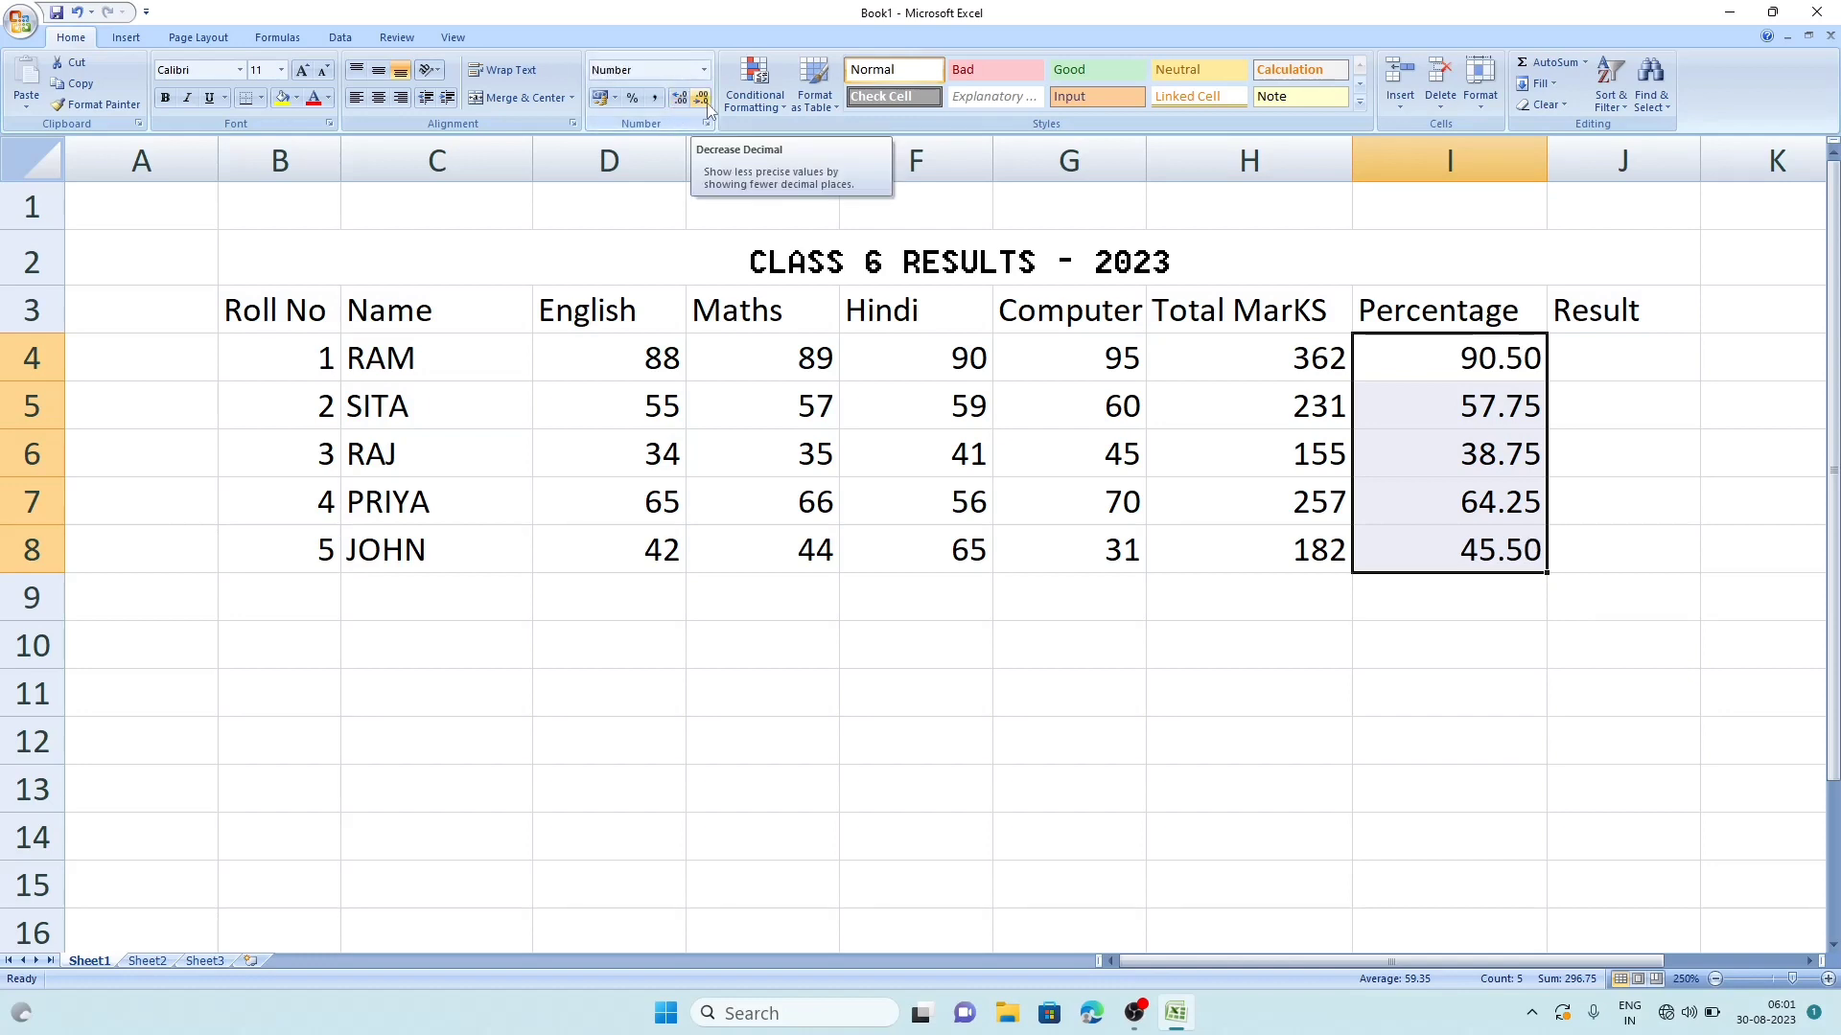
left_click(703, 100)
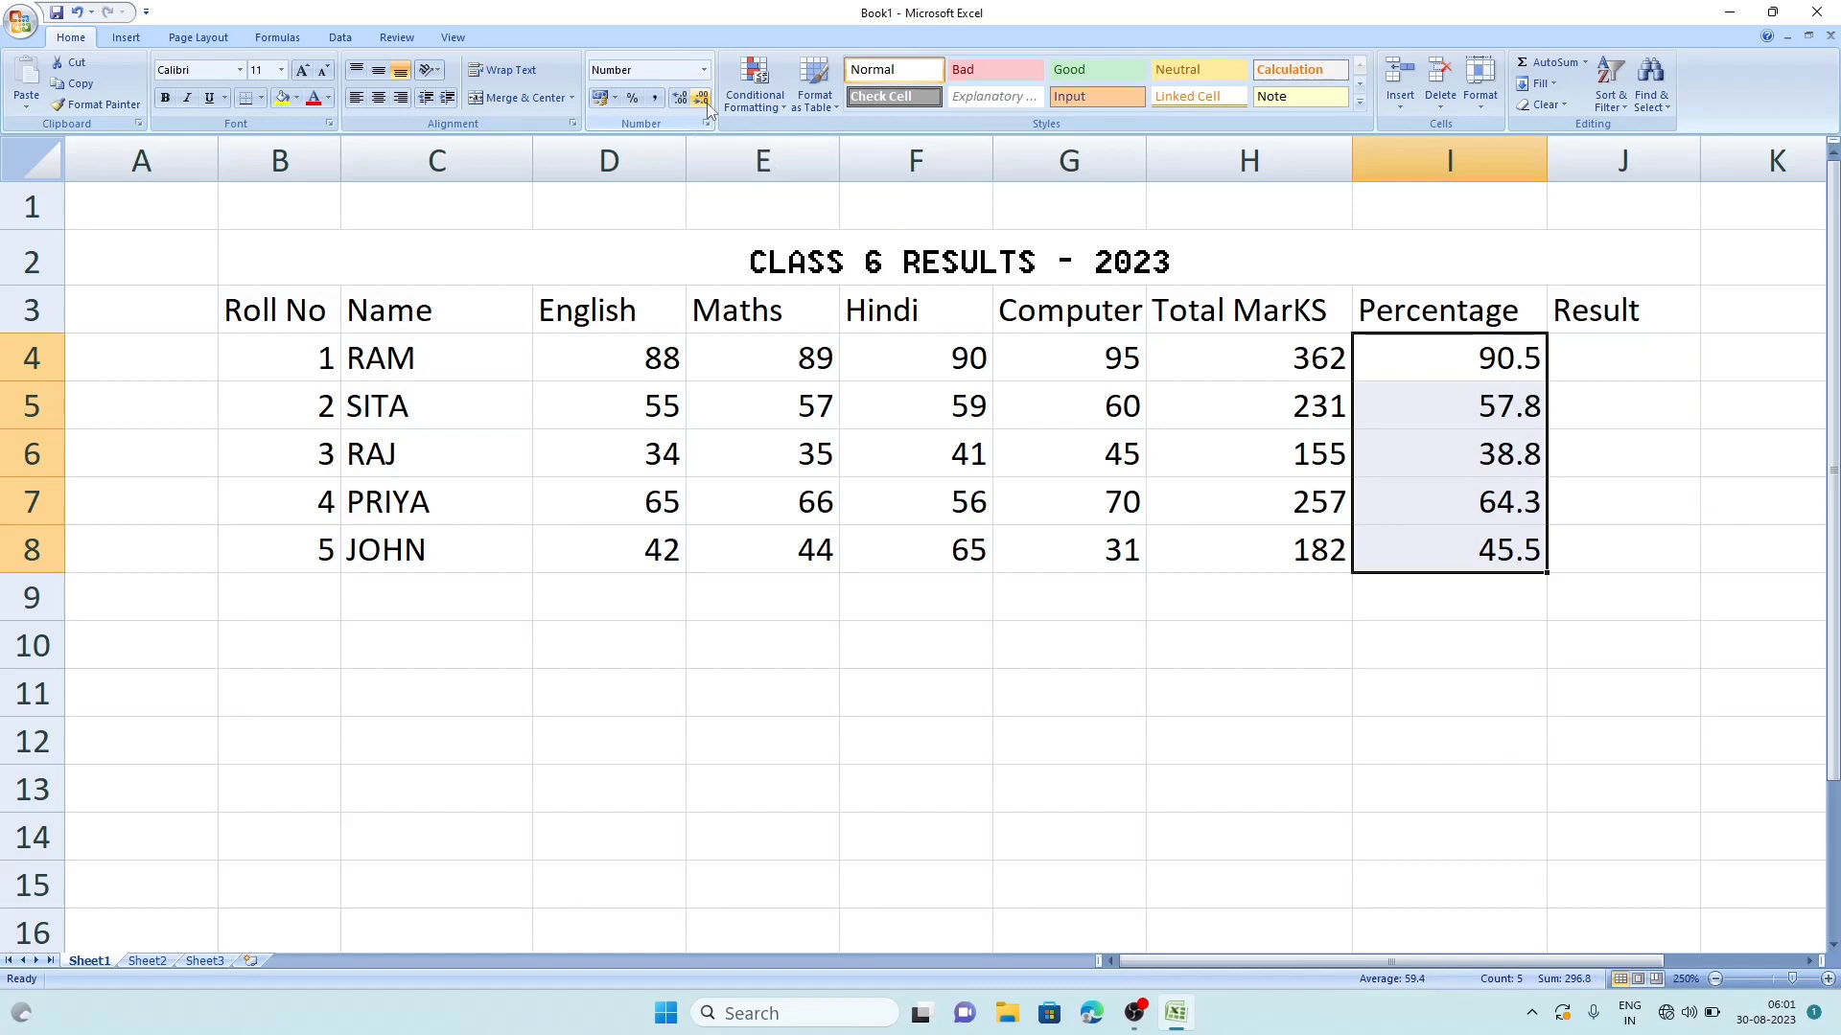
left_click(1465, 661)
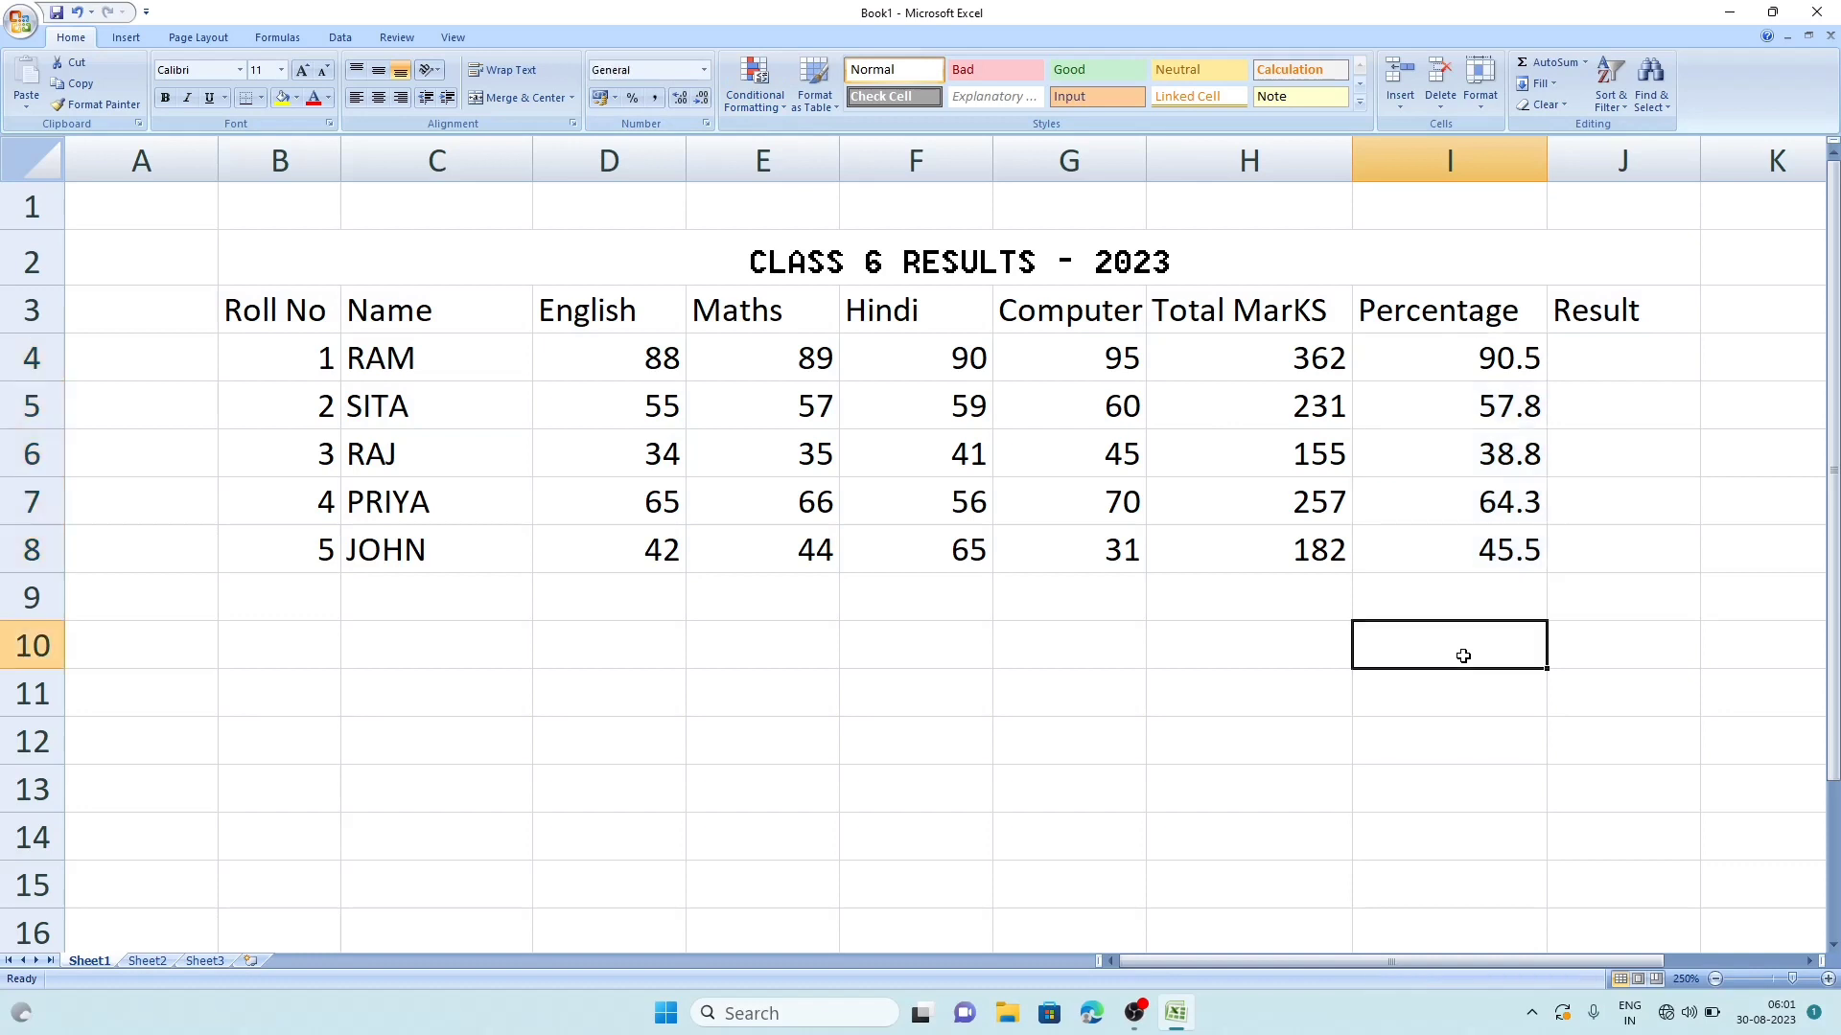
- Enter =IF(I4>=50, "PASS", "FAIL") in J4 so RAM's result reads PASS
left_click(1600, 349)
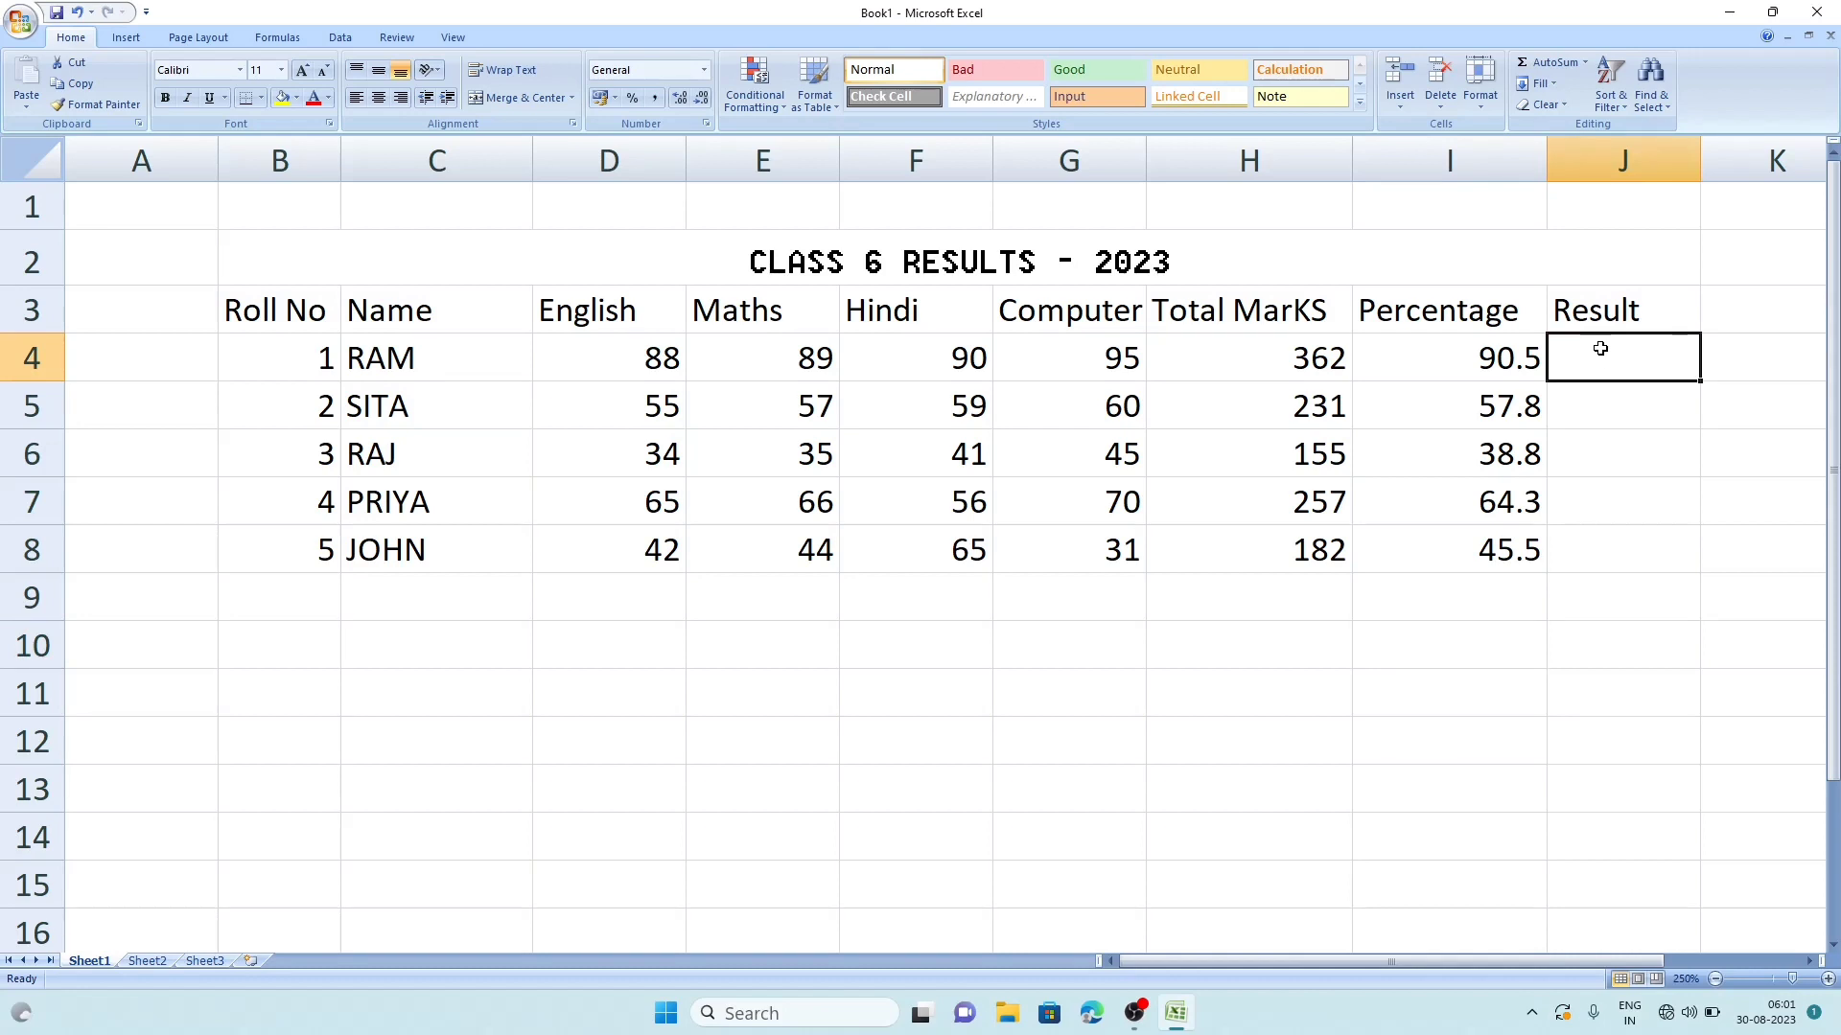
type("=")
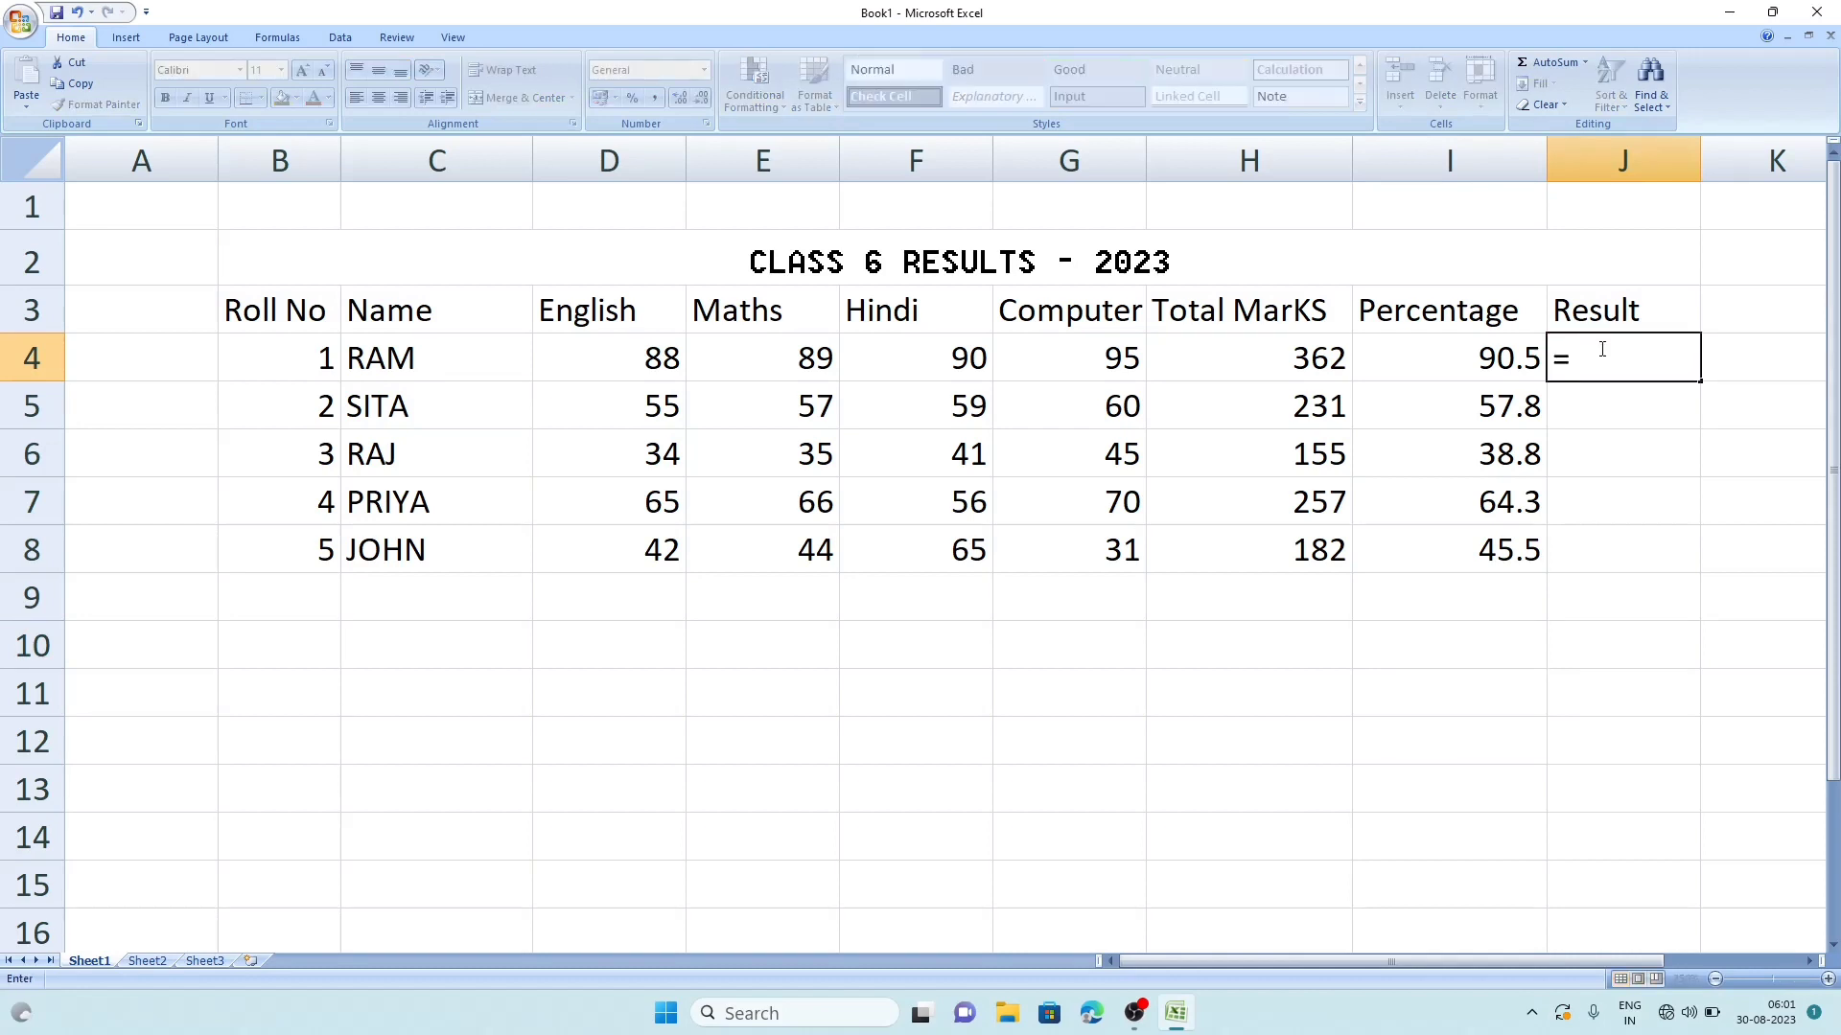
type("IF")
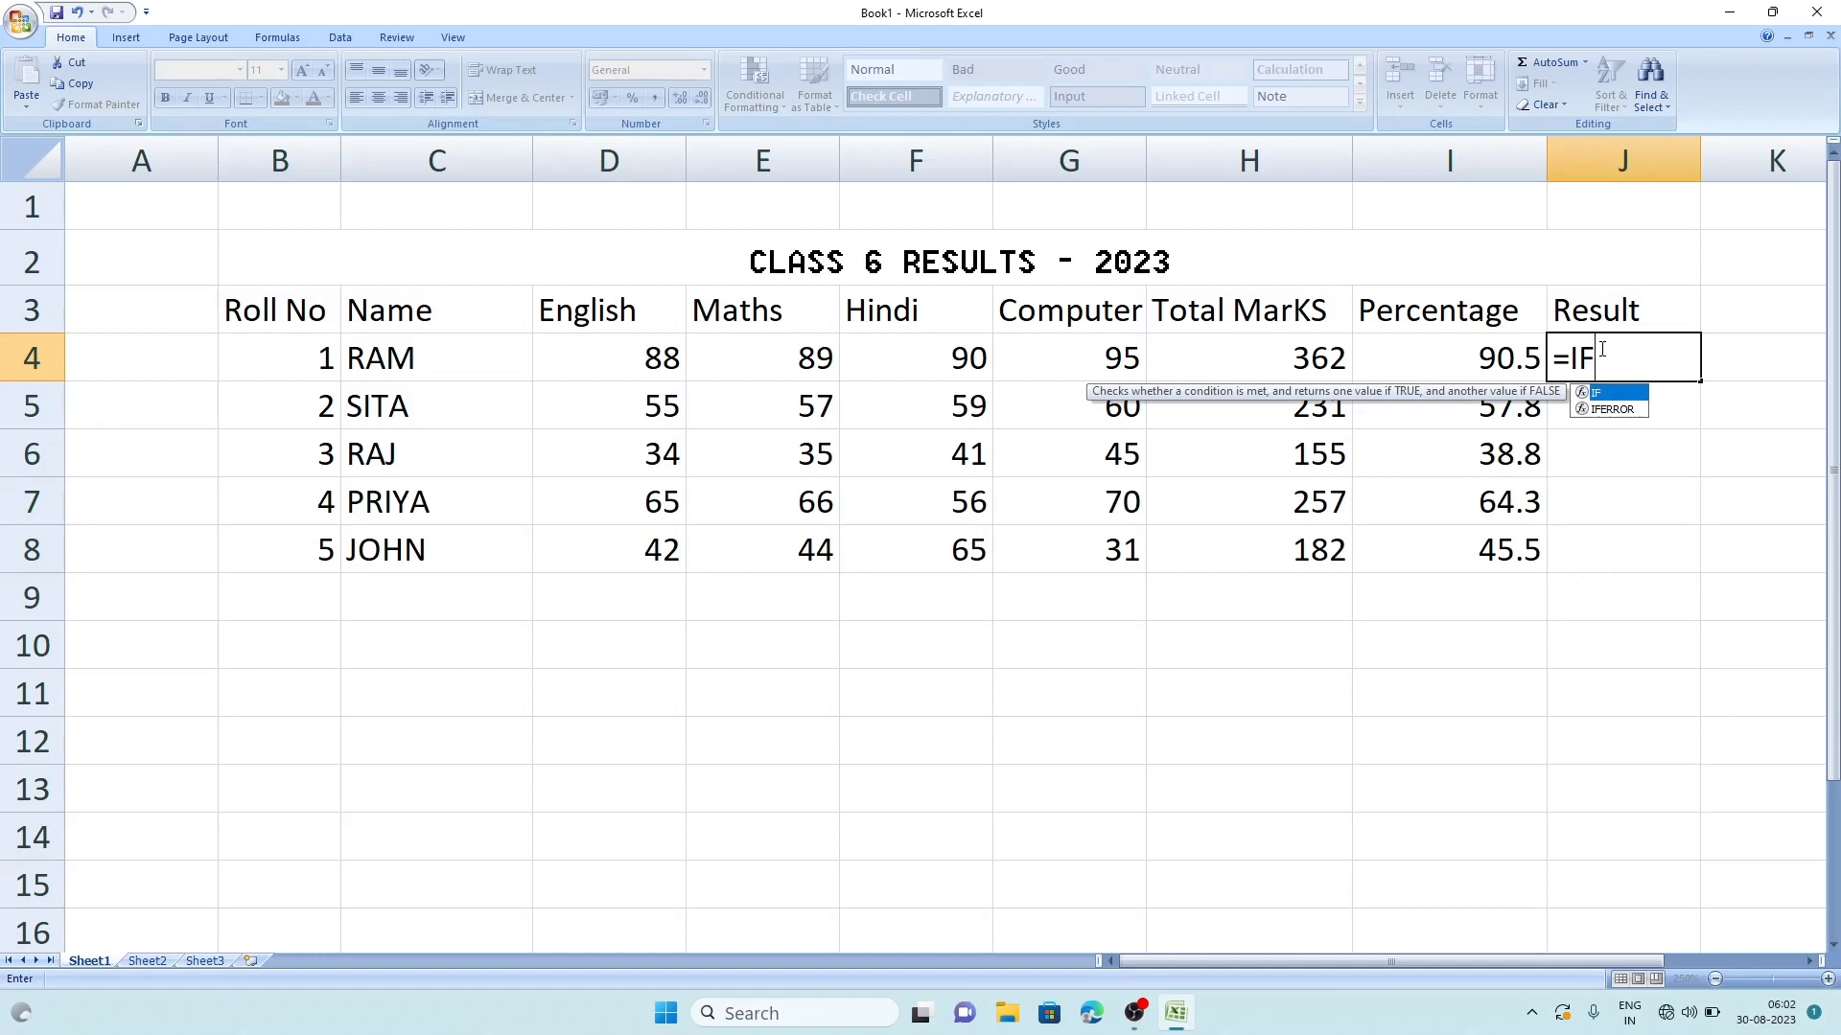
type("(")
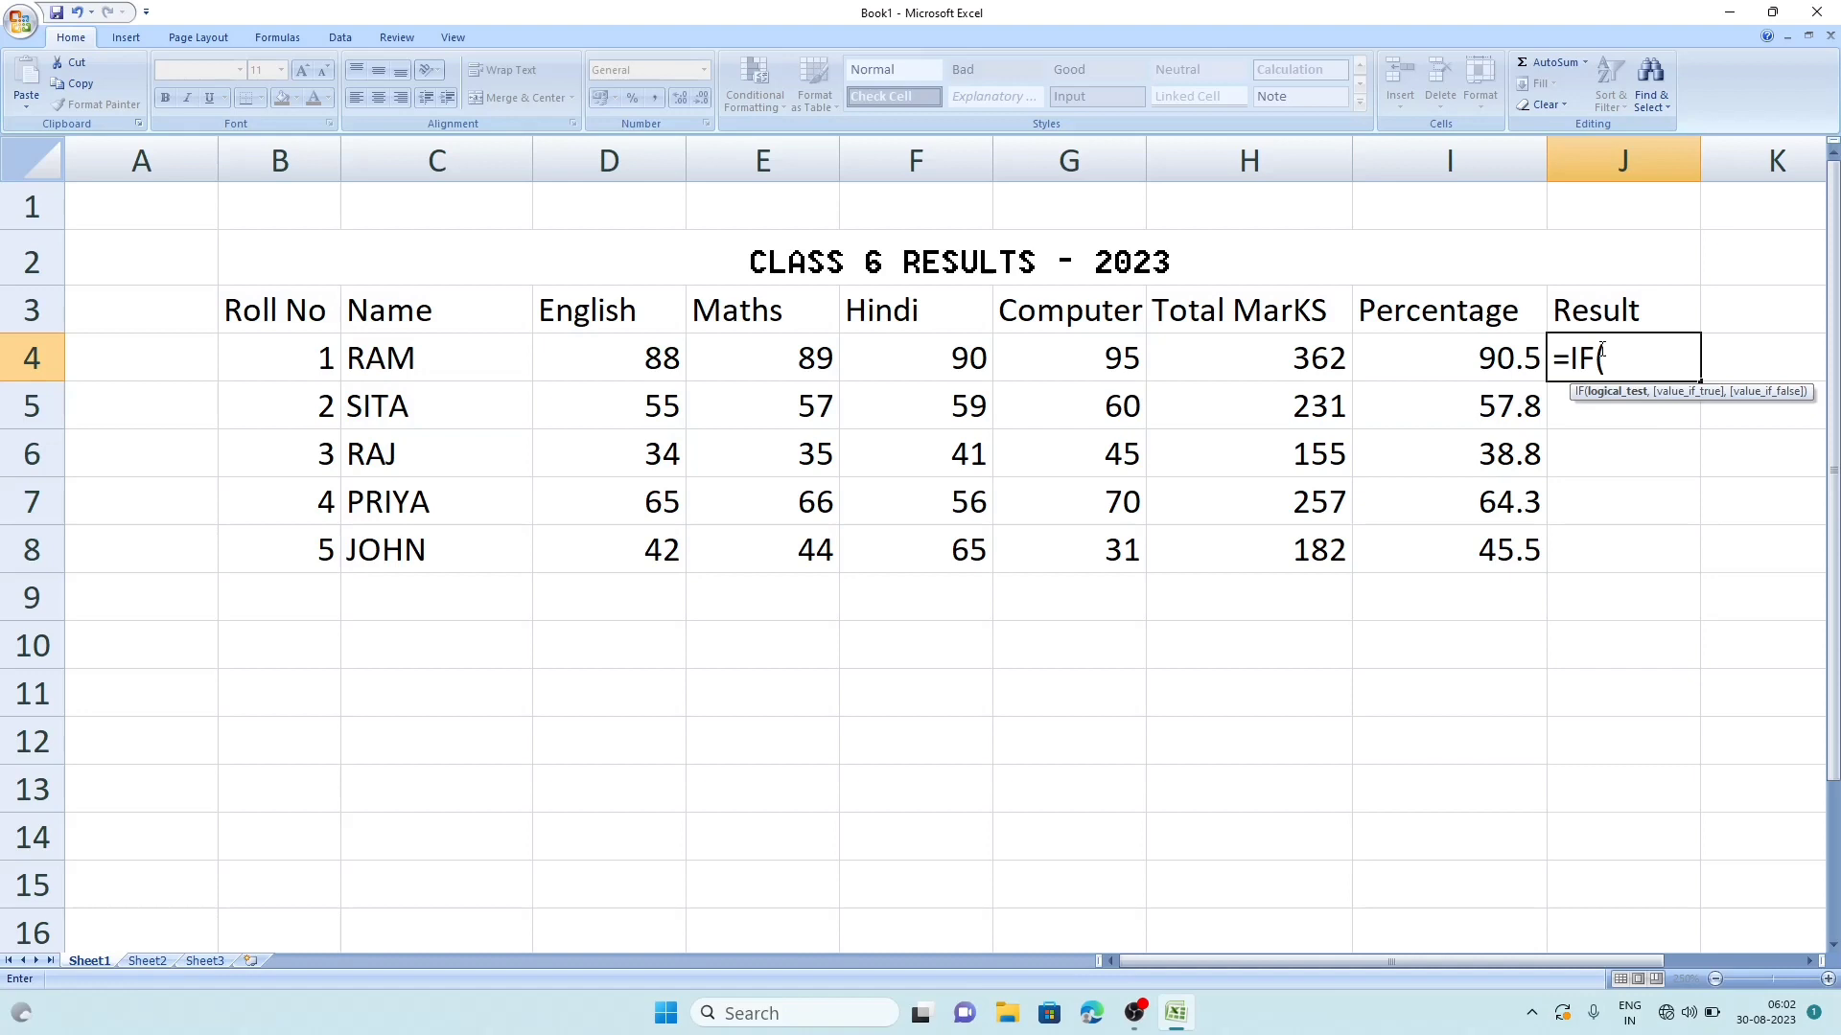
left_click(1388, 357)
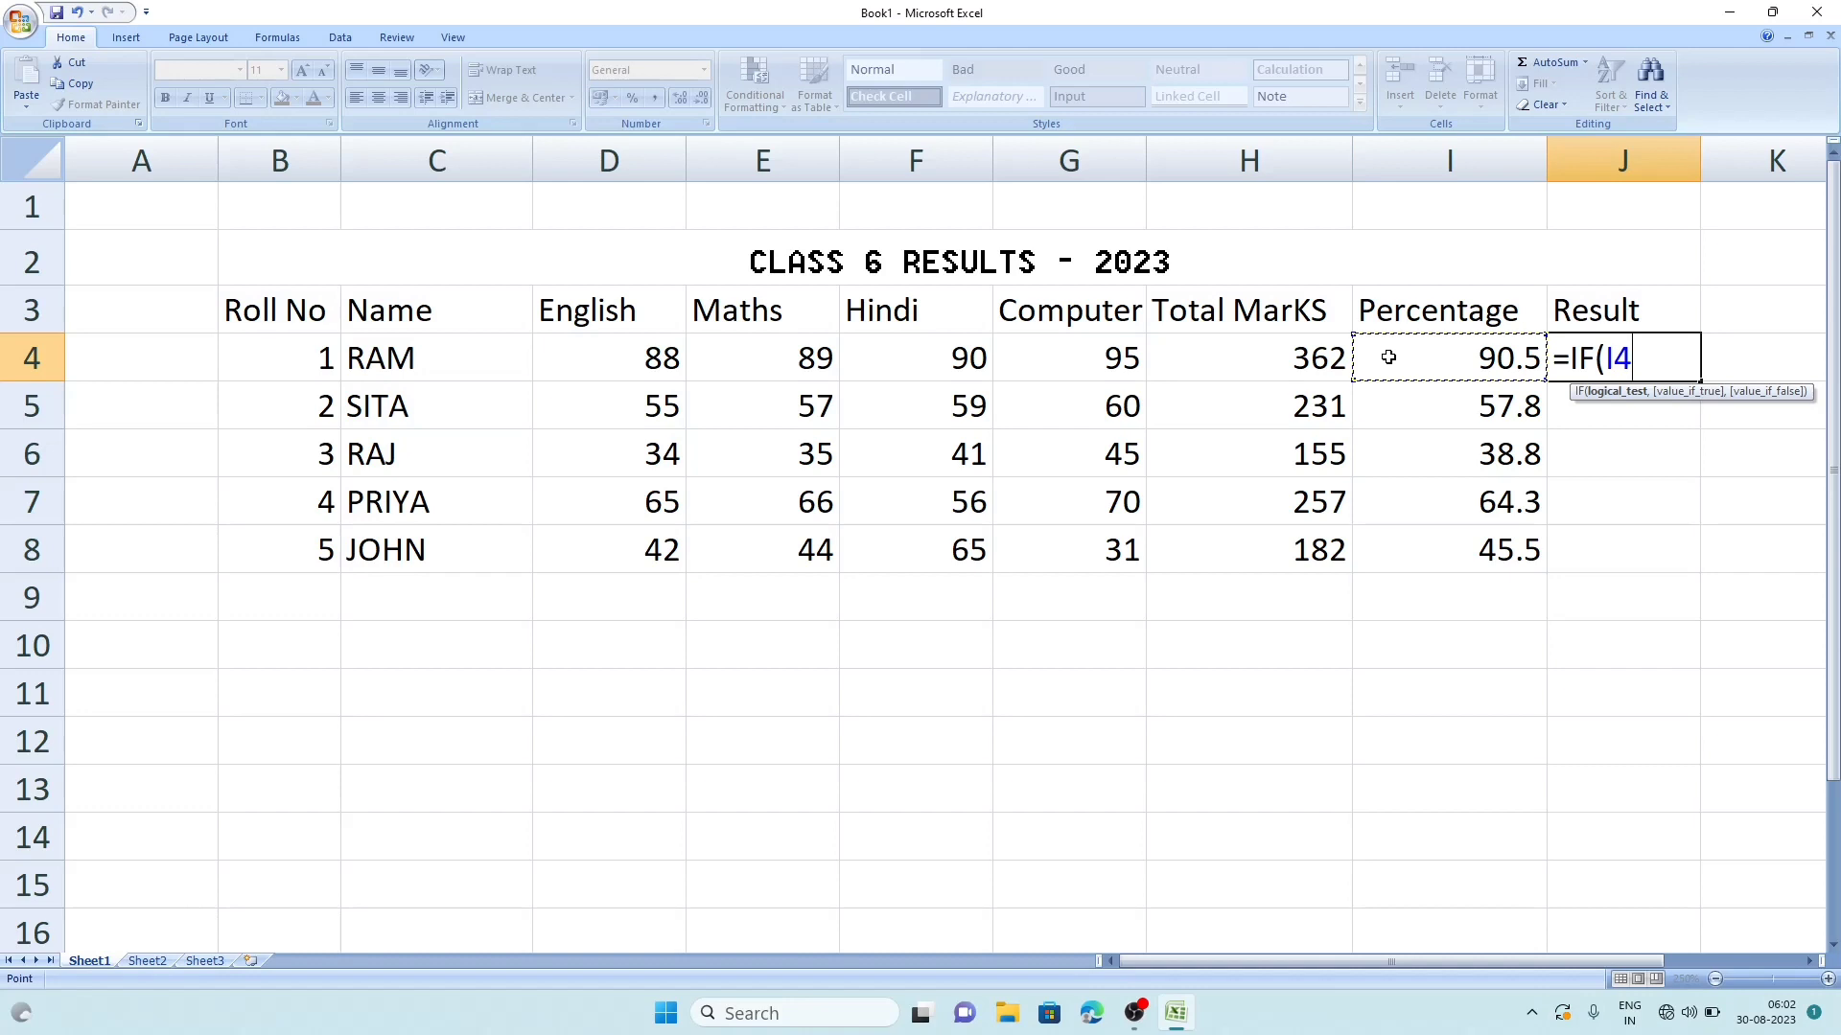
type(">=")
type("50")
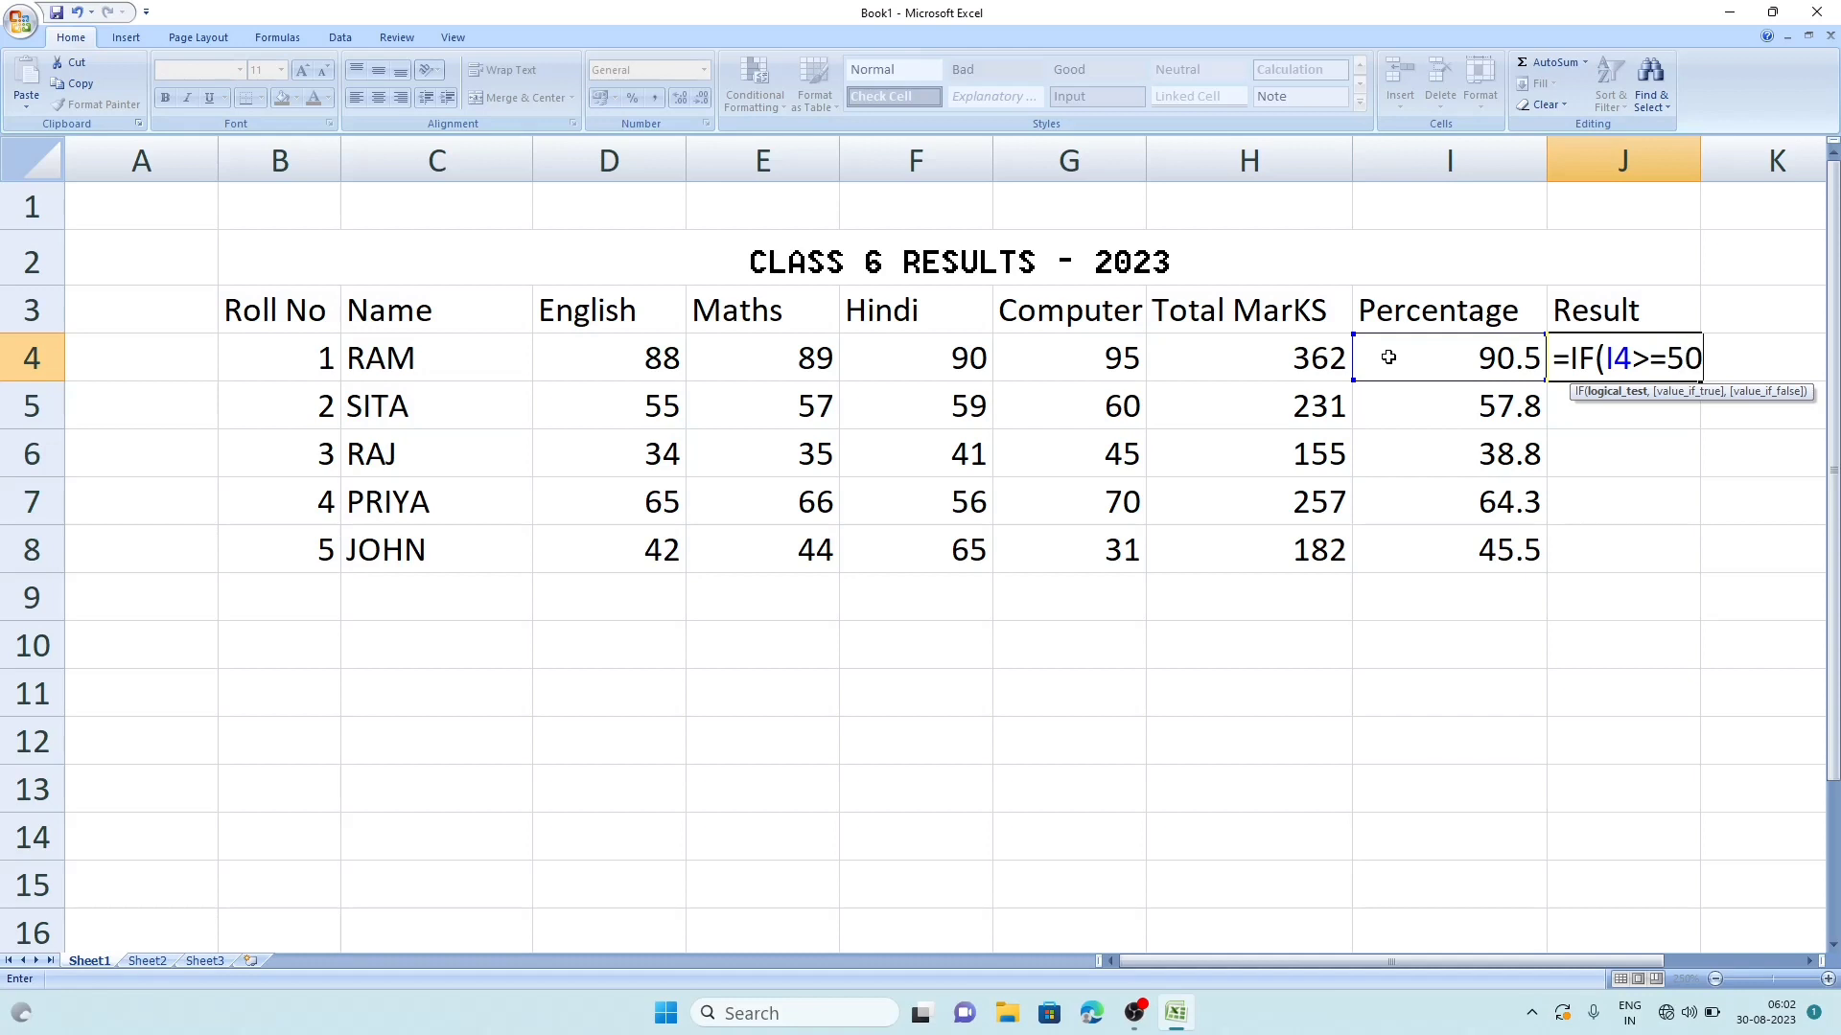
type(",")
type("\"")
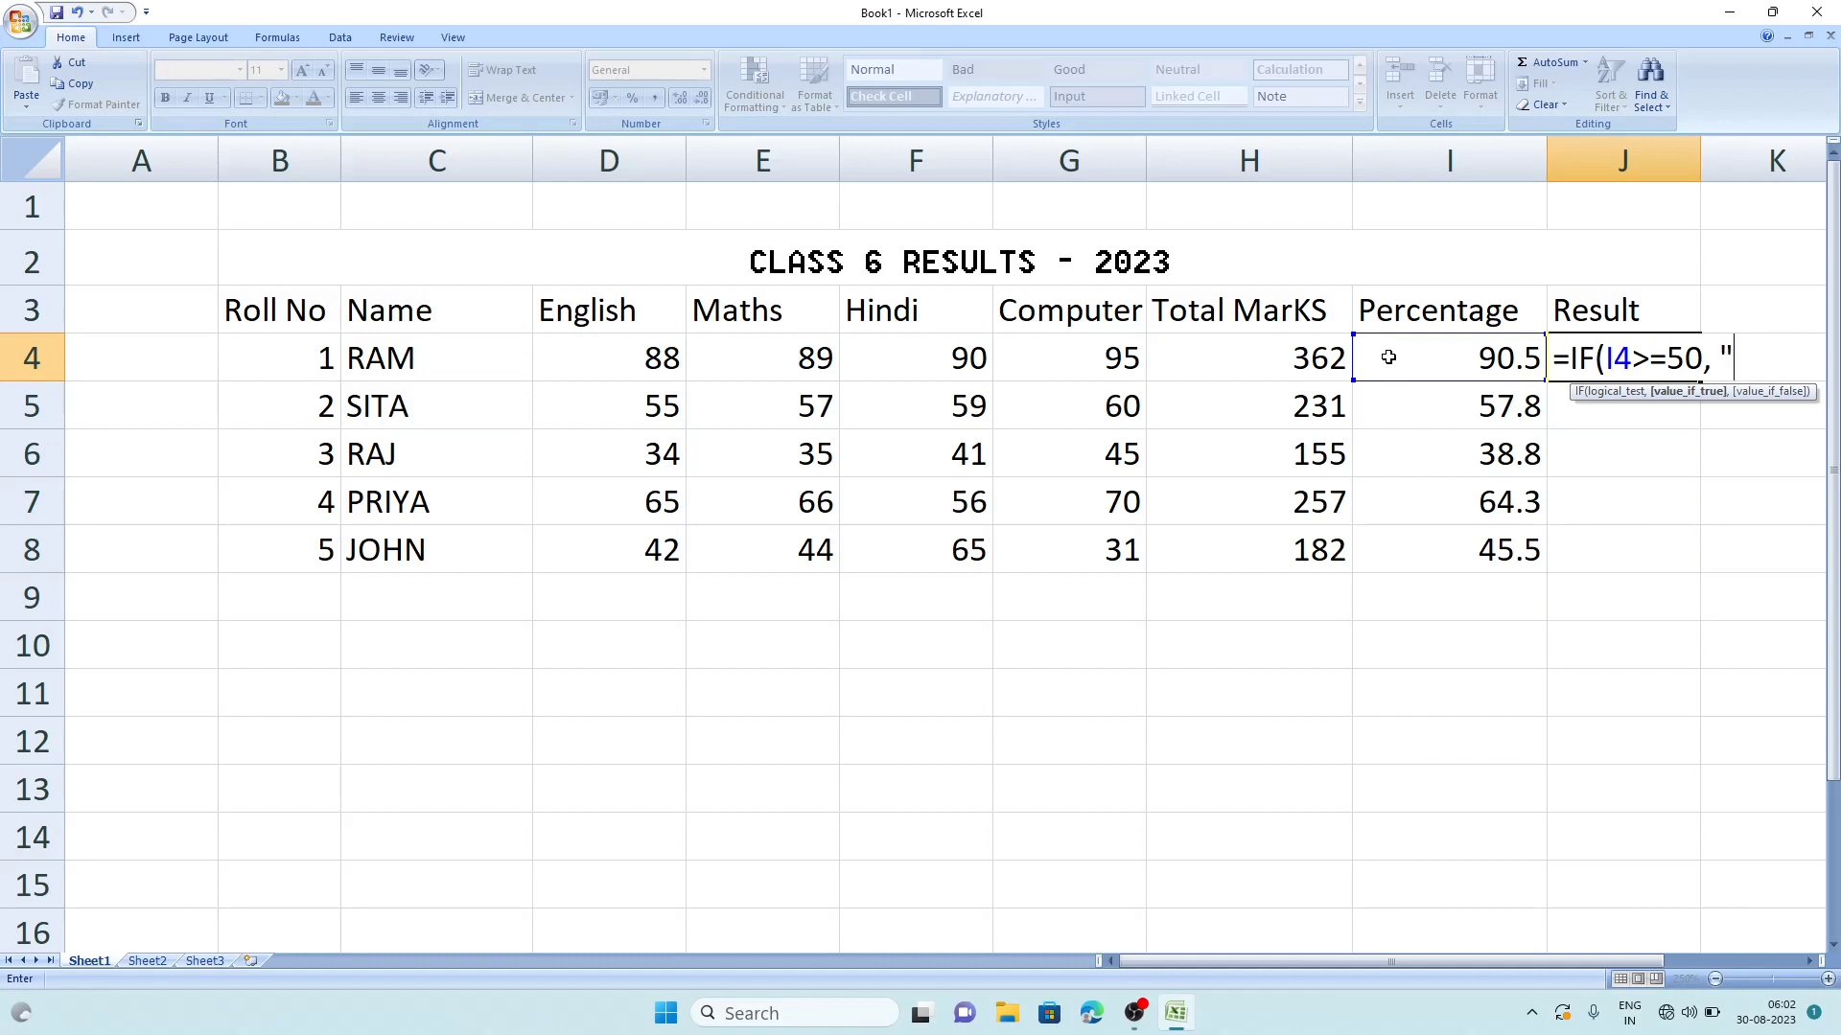
type("PASS\", ")
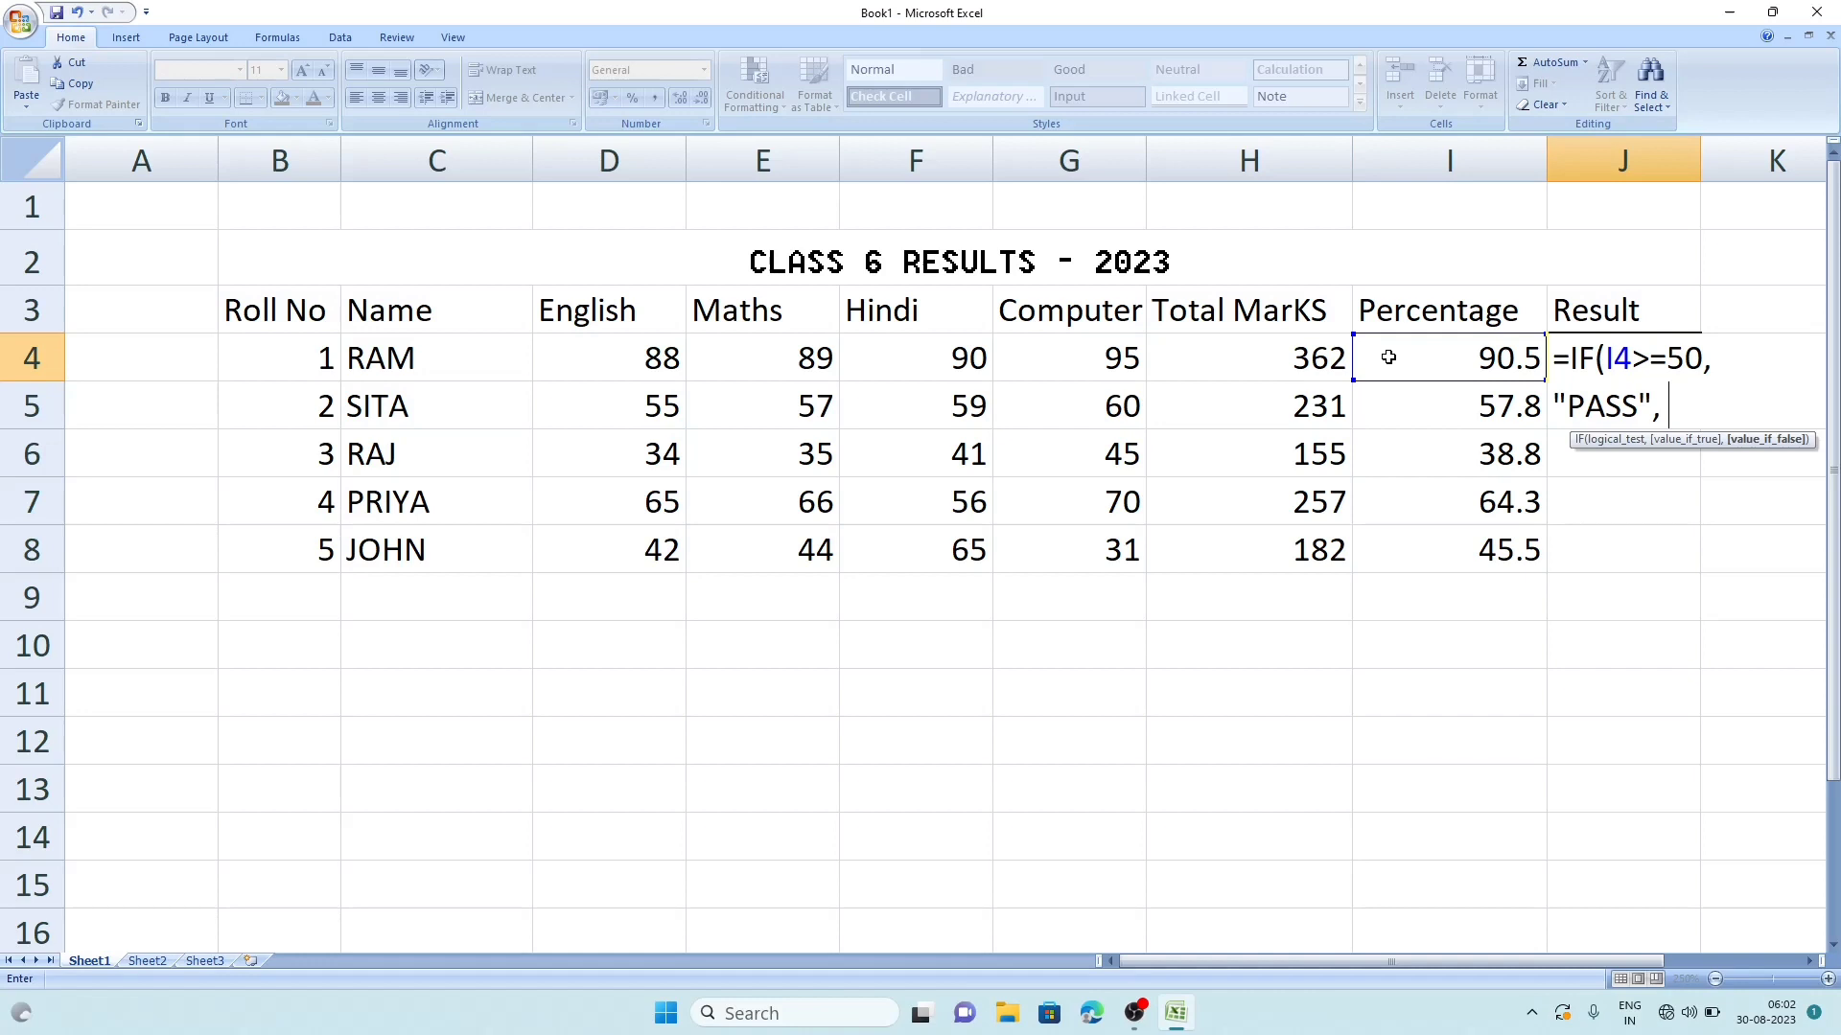
type("\"FAIL\")")
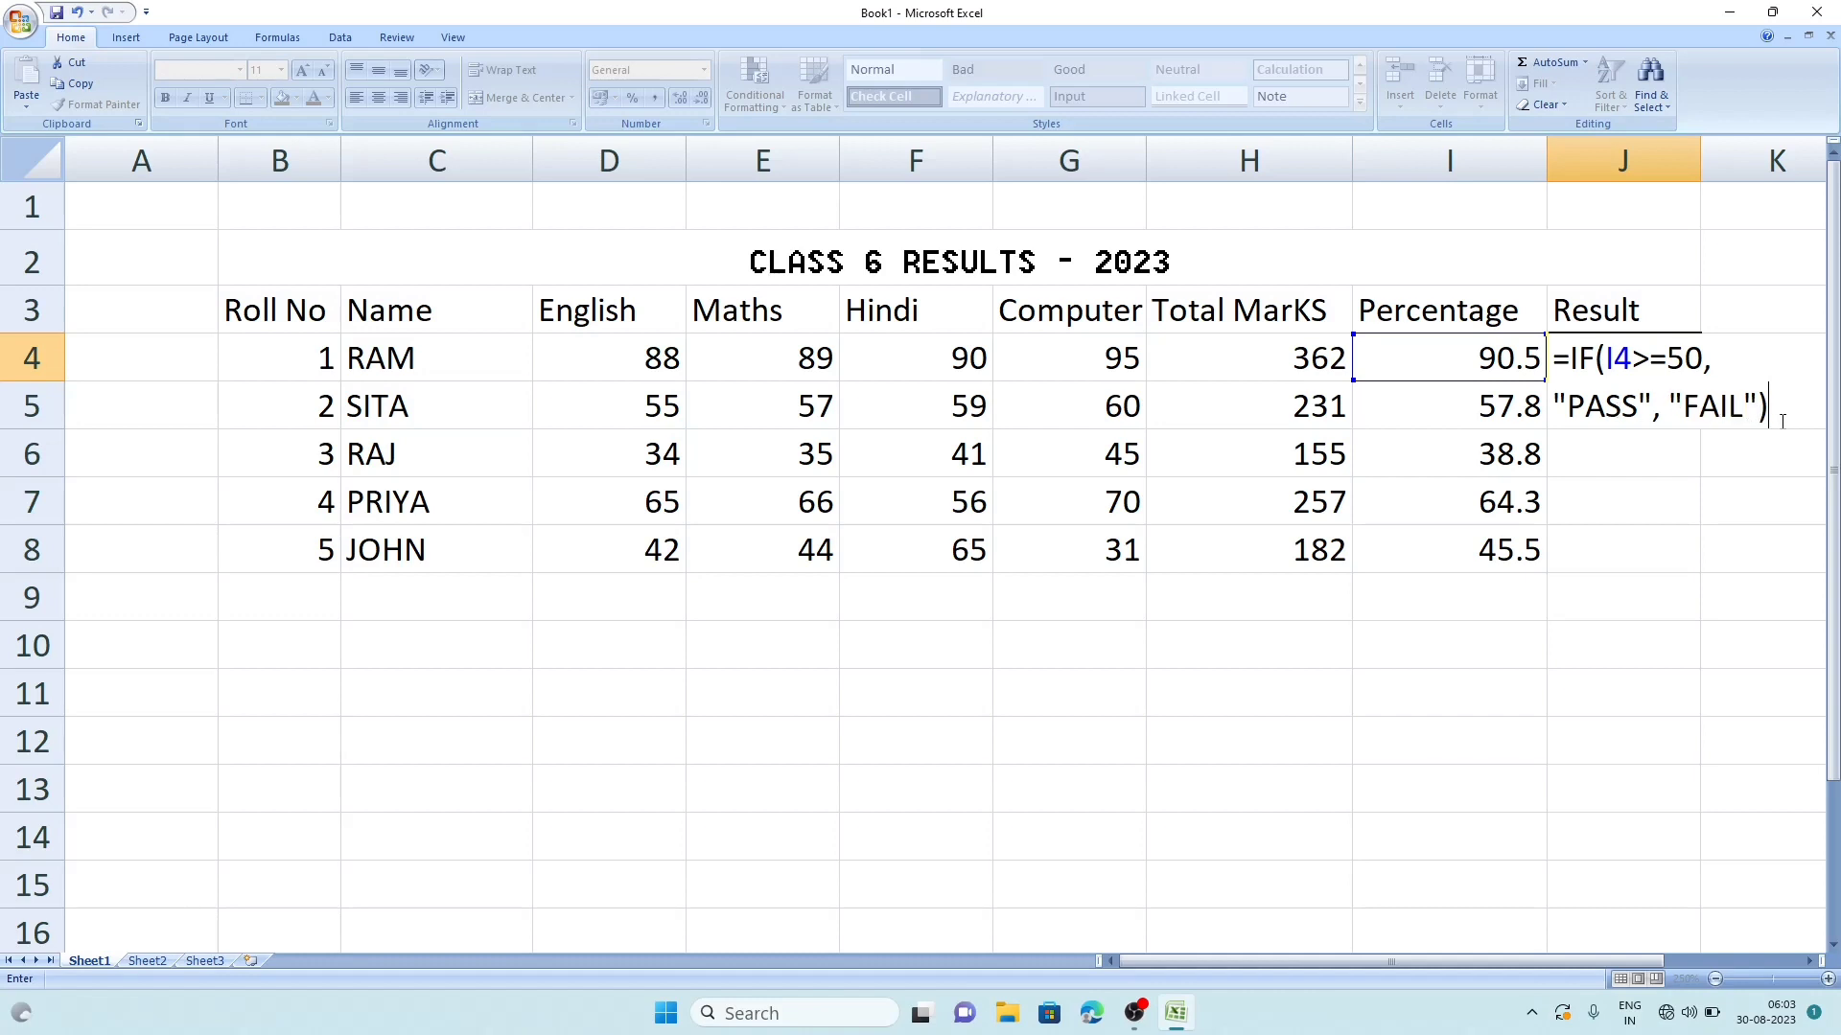
key("Return")
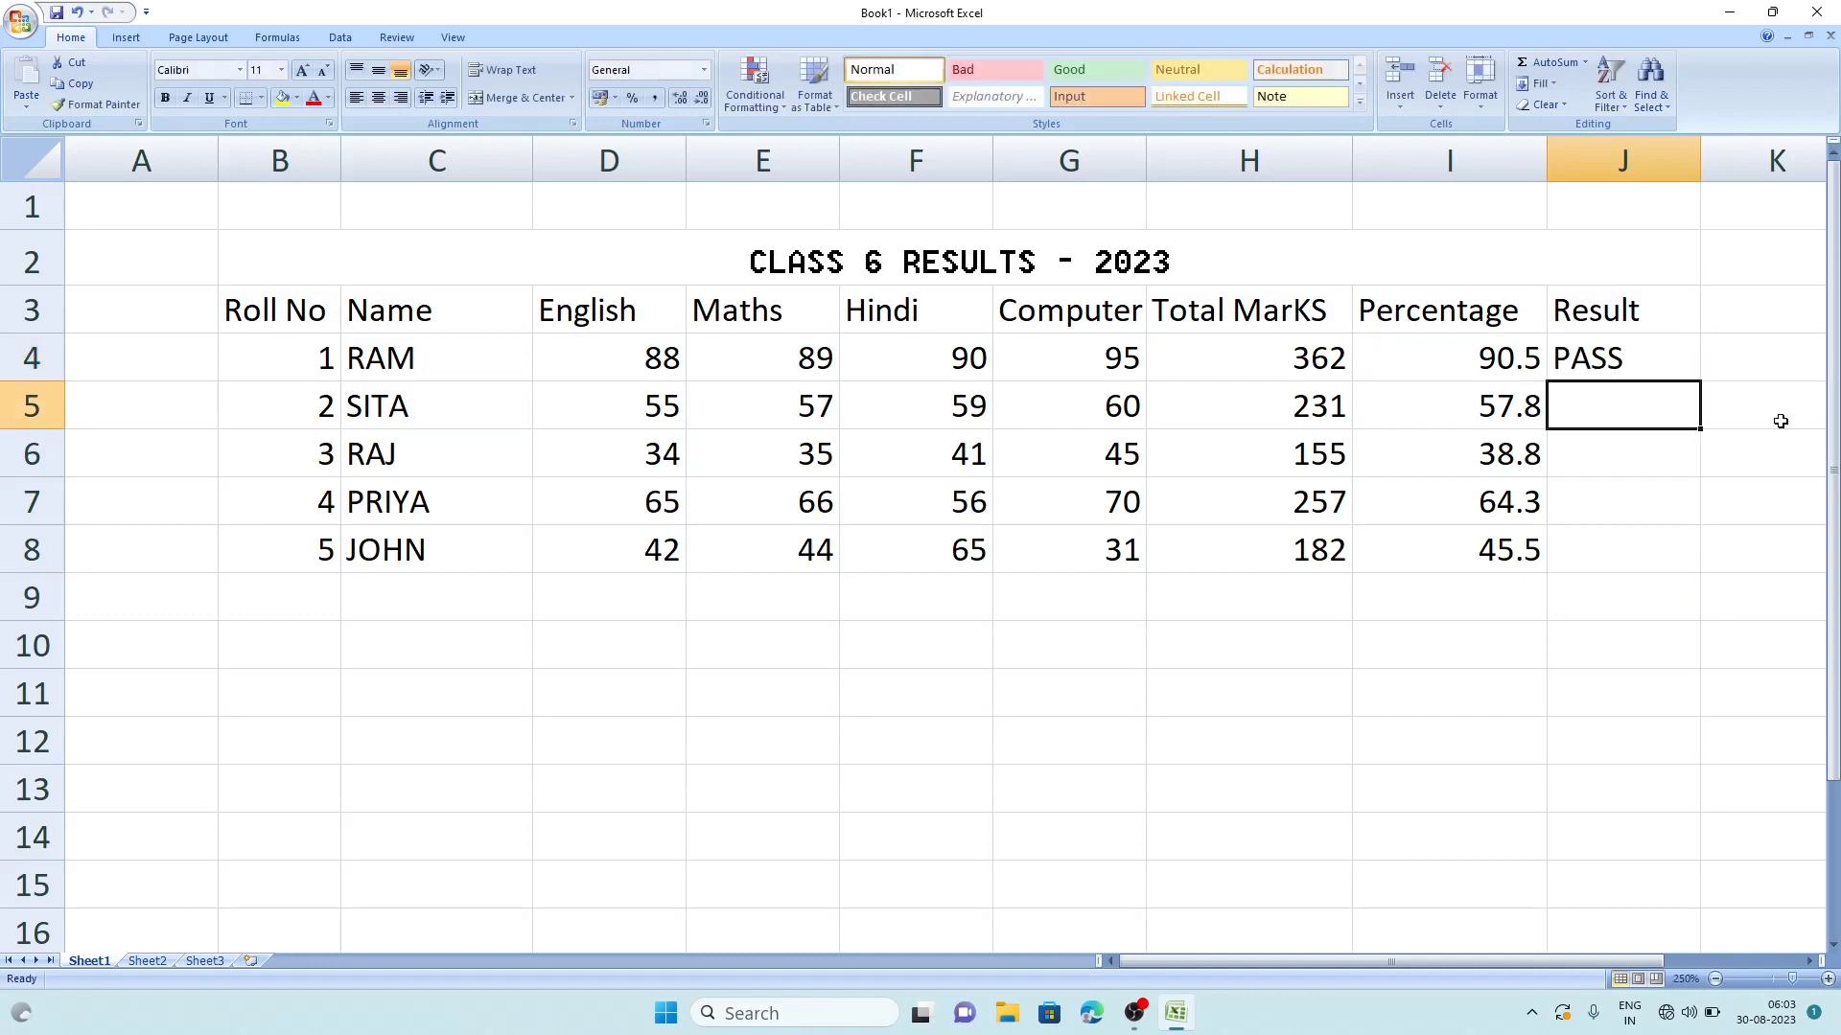
left_click(1646, 355)
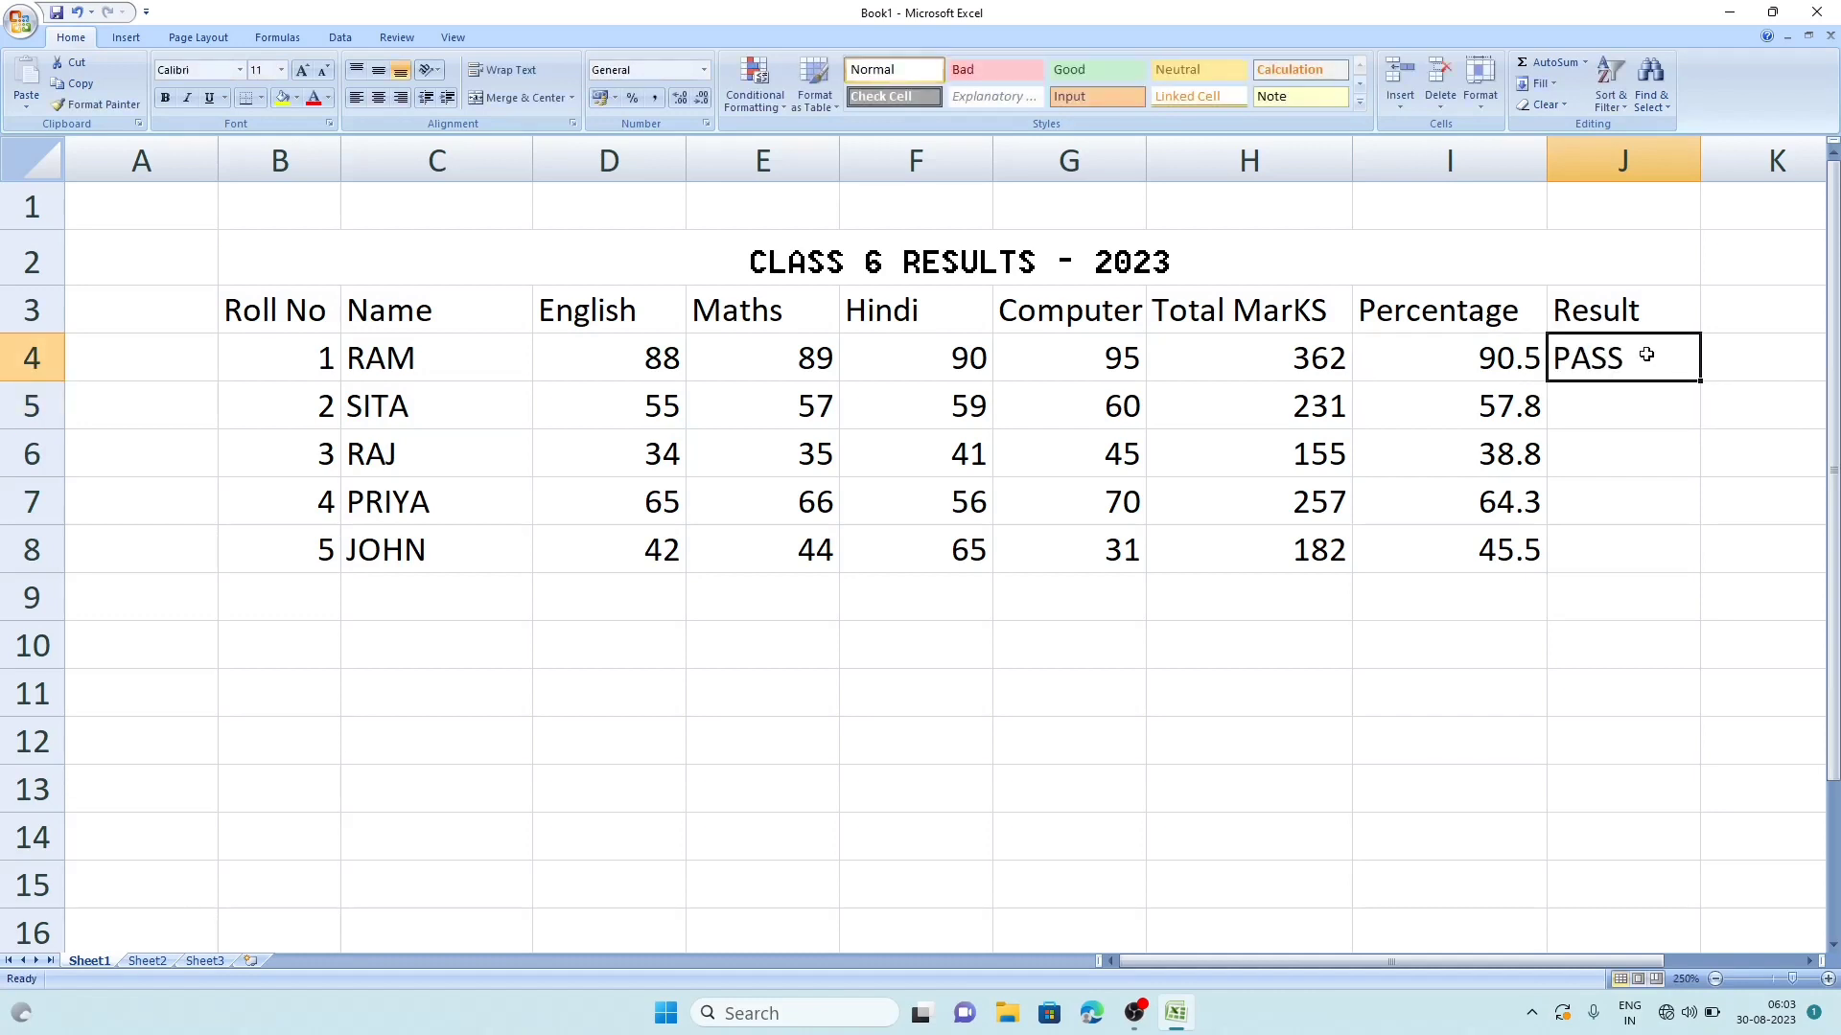
double_click(1699, 382)
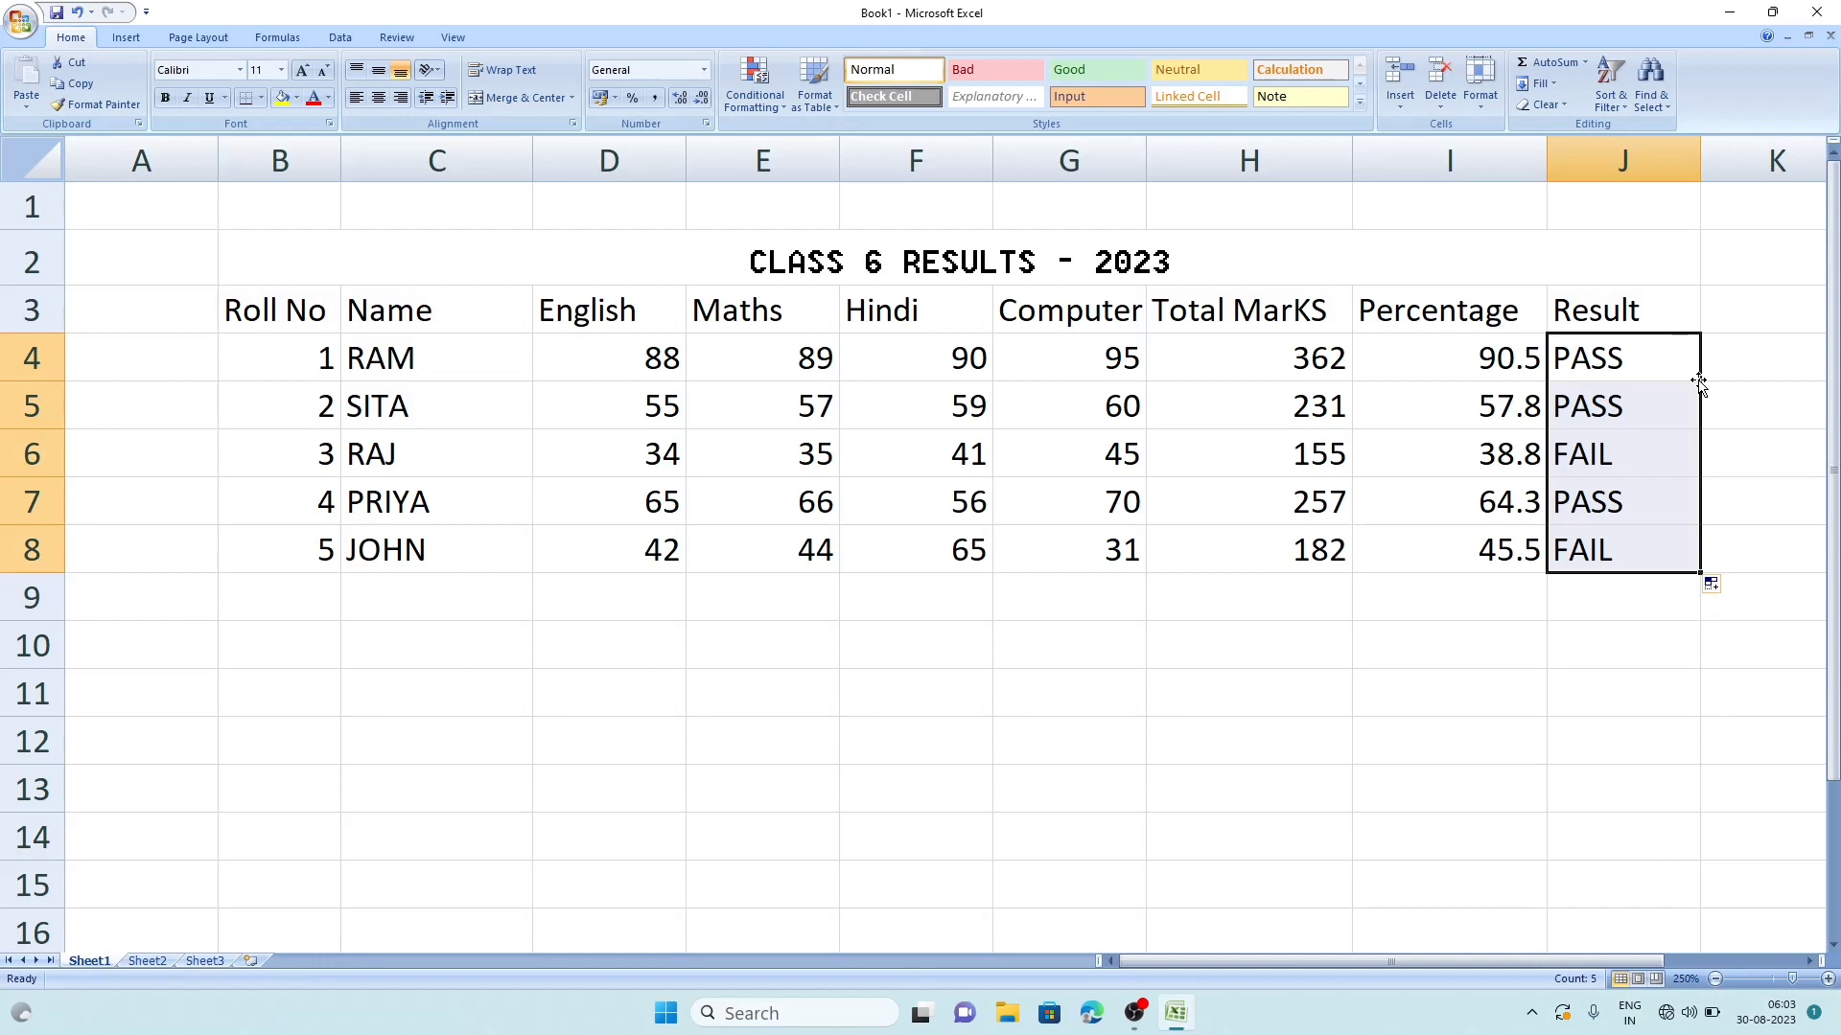
left_click(1564, 633)
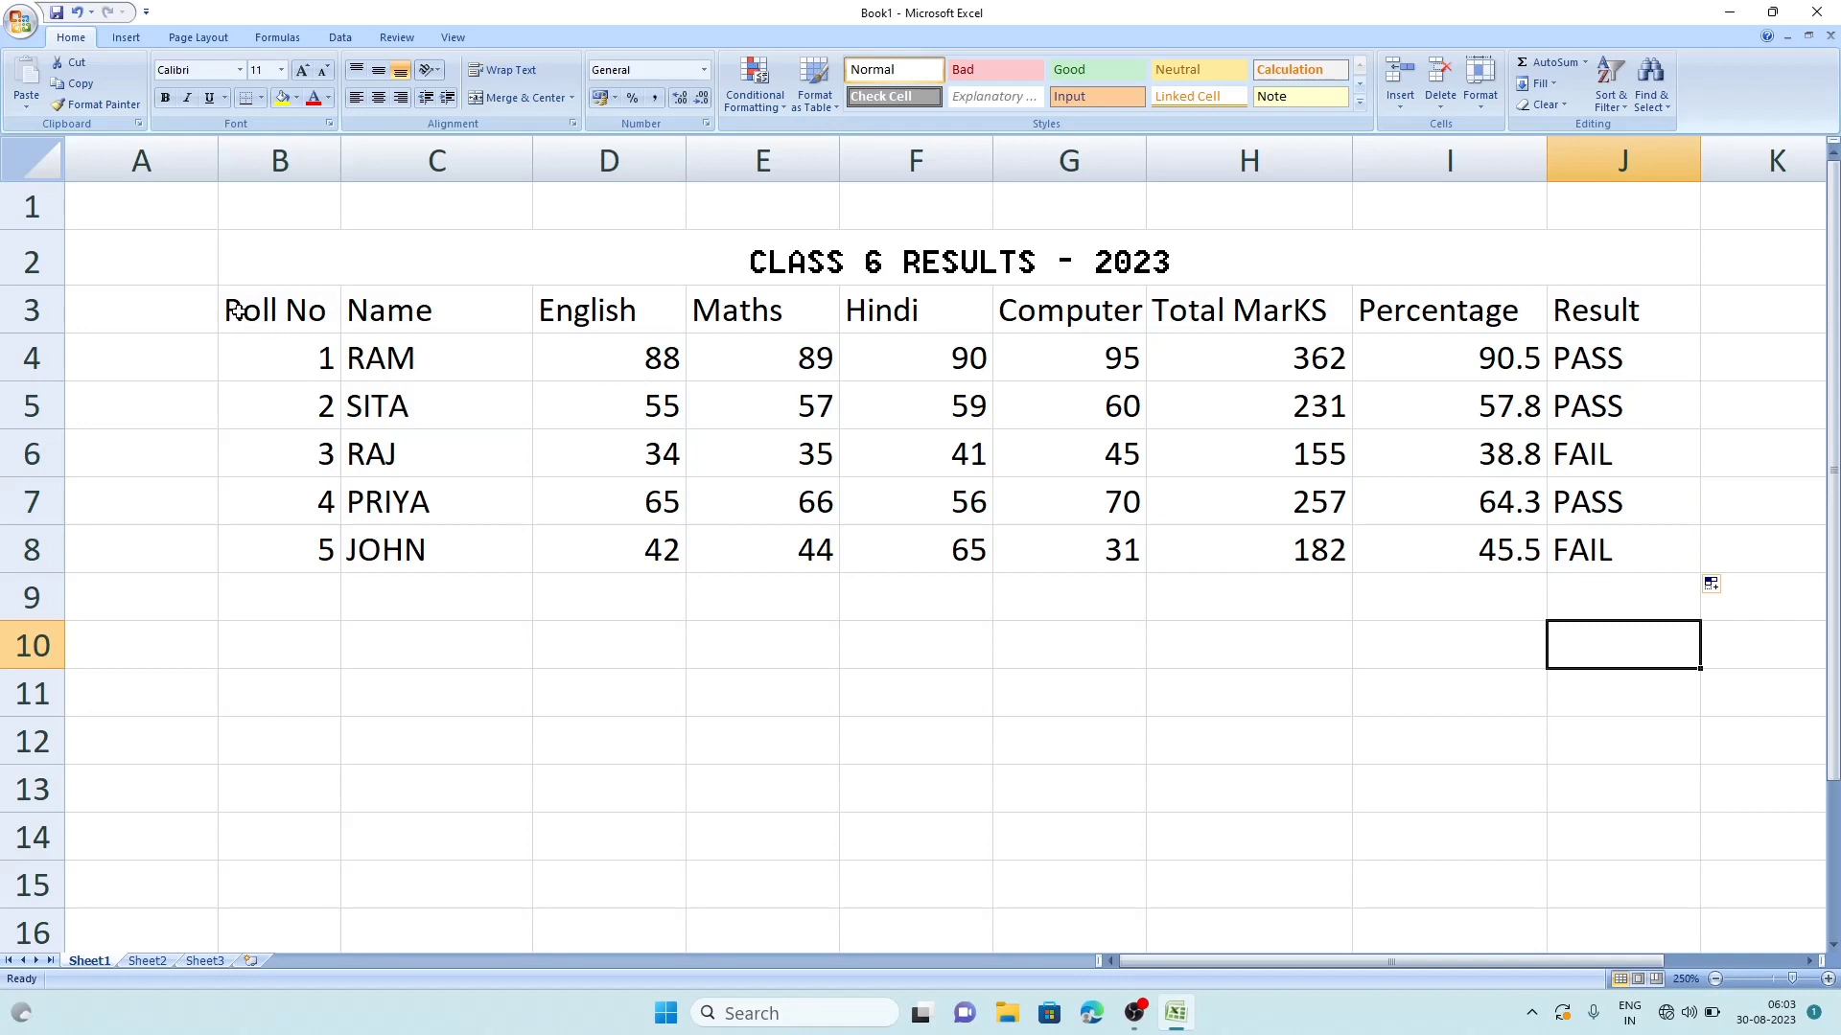
- Center the column header labels across B3:J3
left_click_drag(238, 309, 1646, 328)
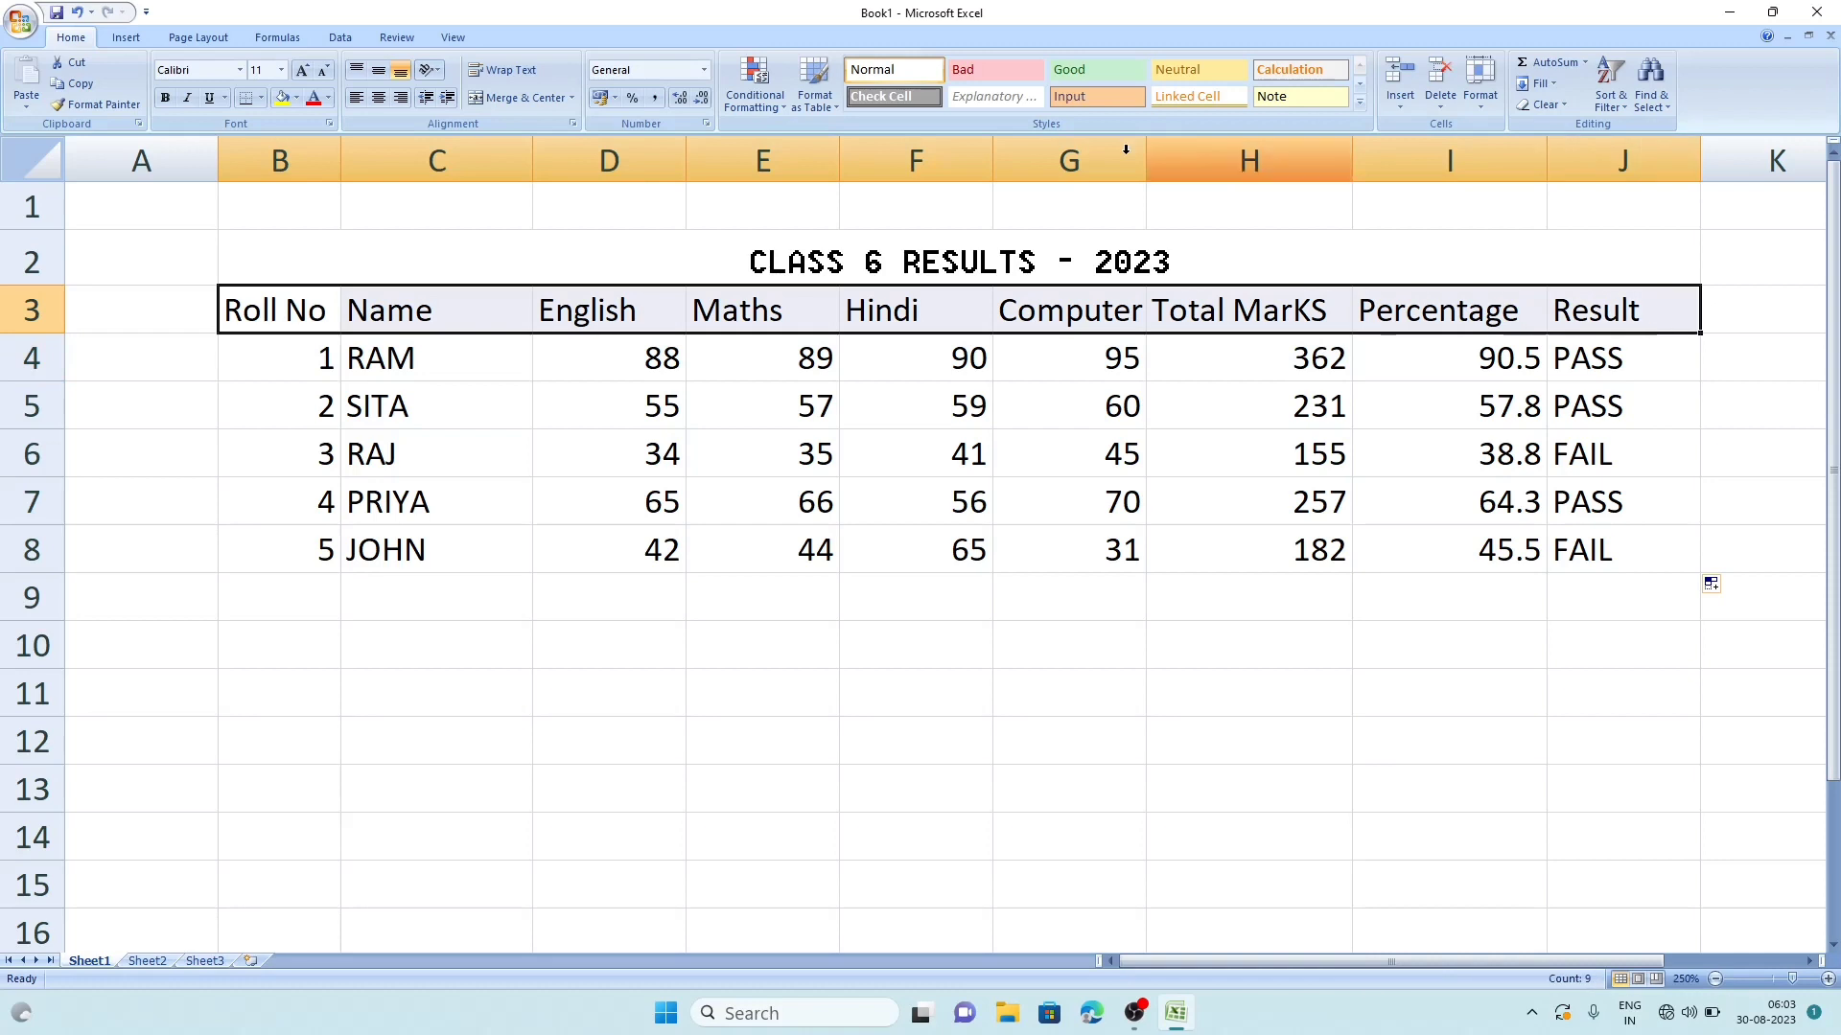
left_click(379, 98)
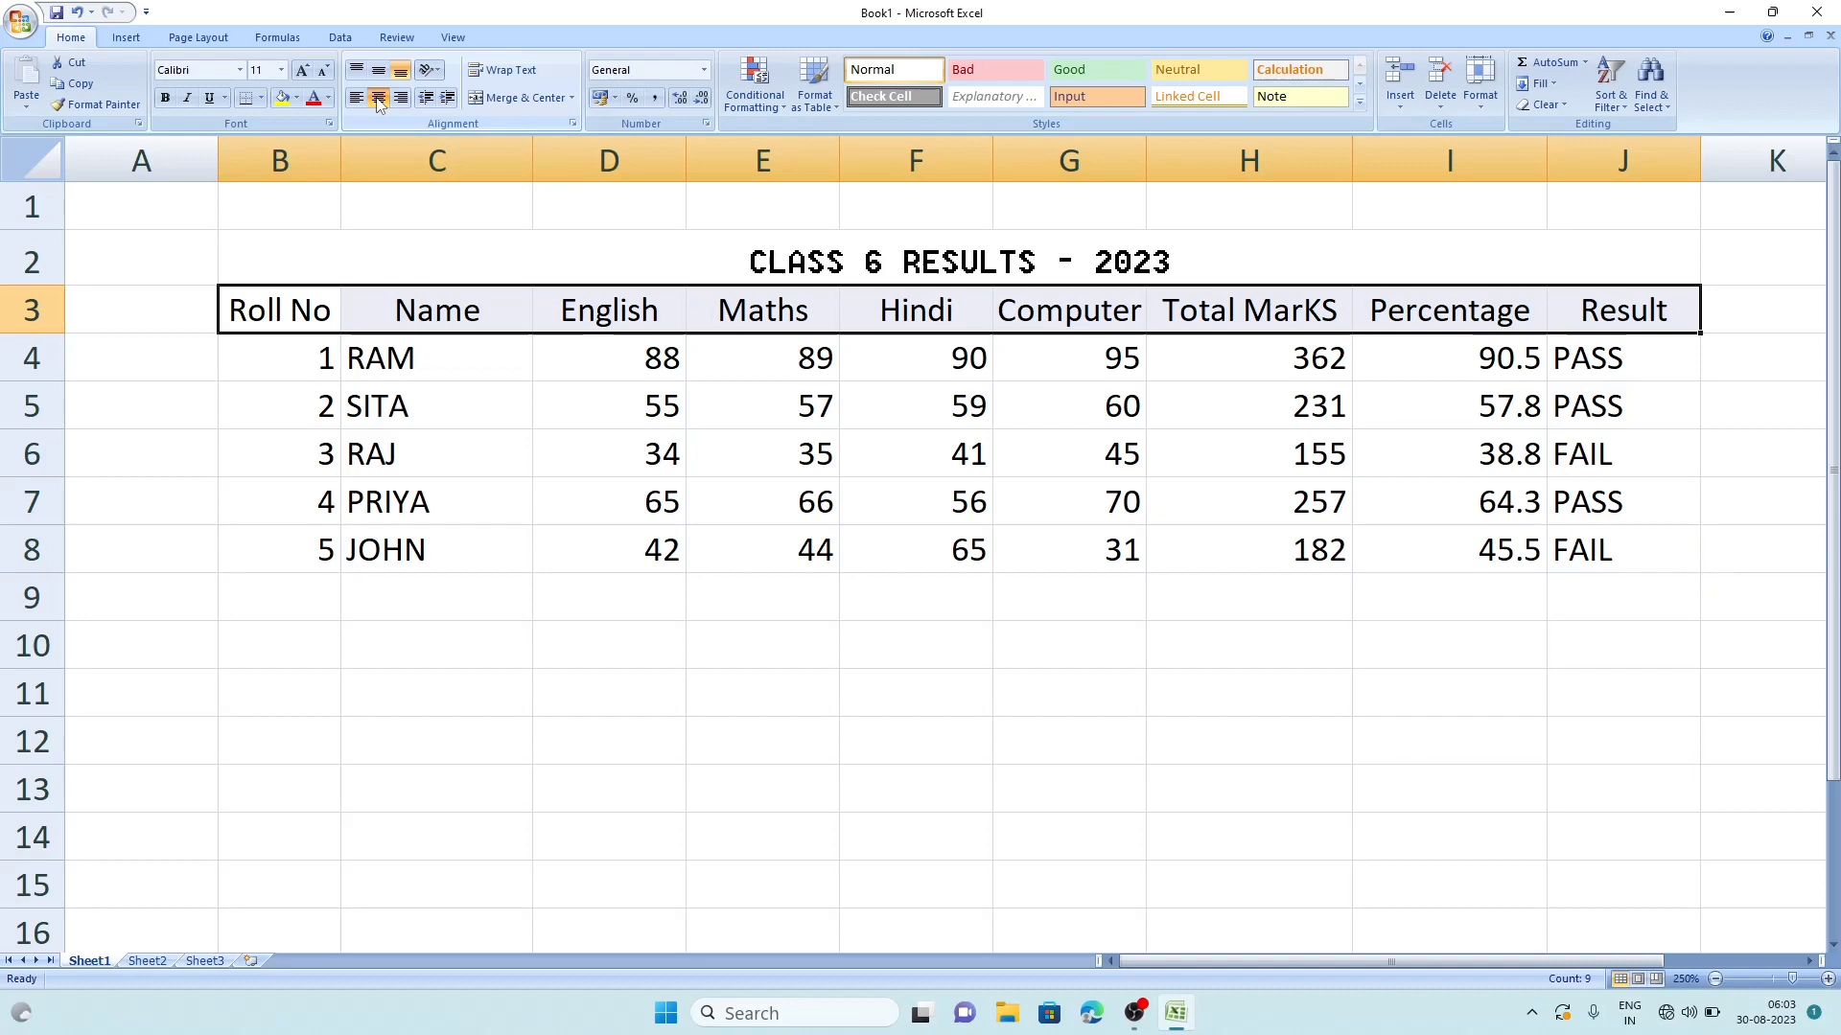
left_click(831, 554)
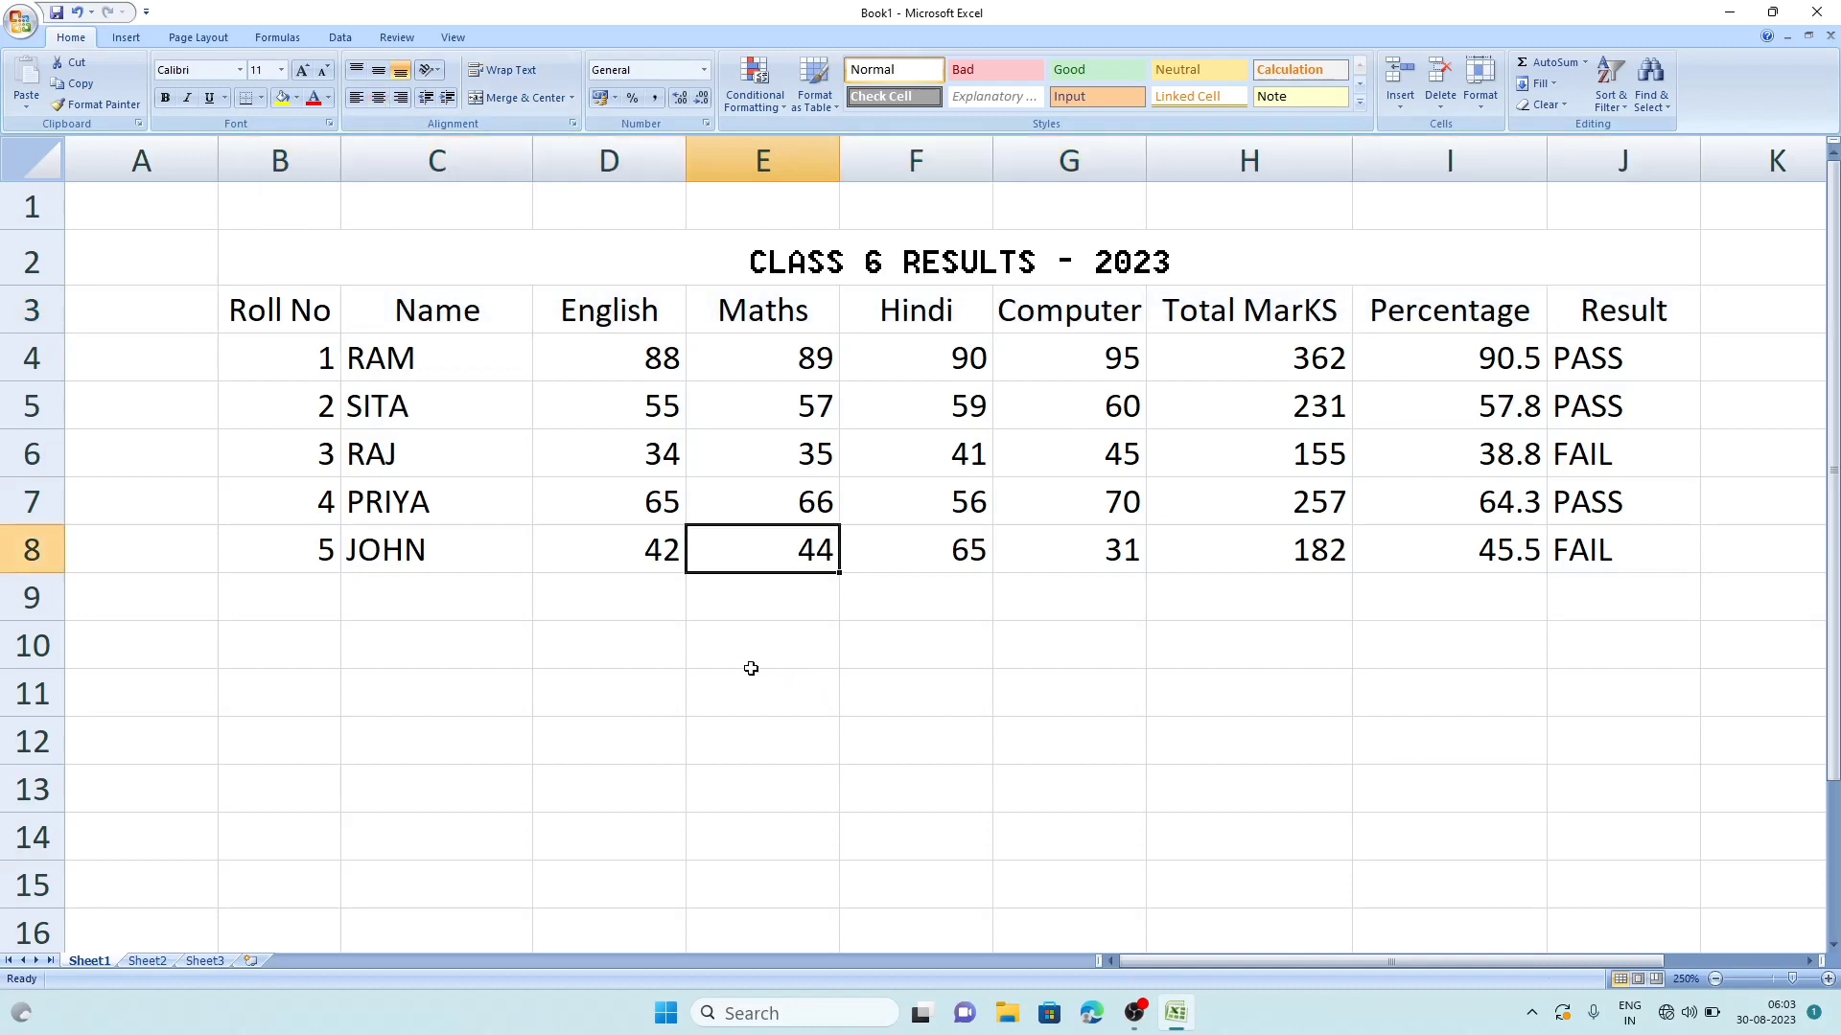
- Center the marks, totals and percentages, then the Roll No values in B4:B8
left_click_drag(578, 360, 1431, 538)
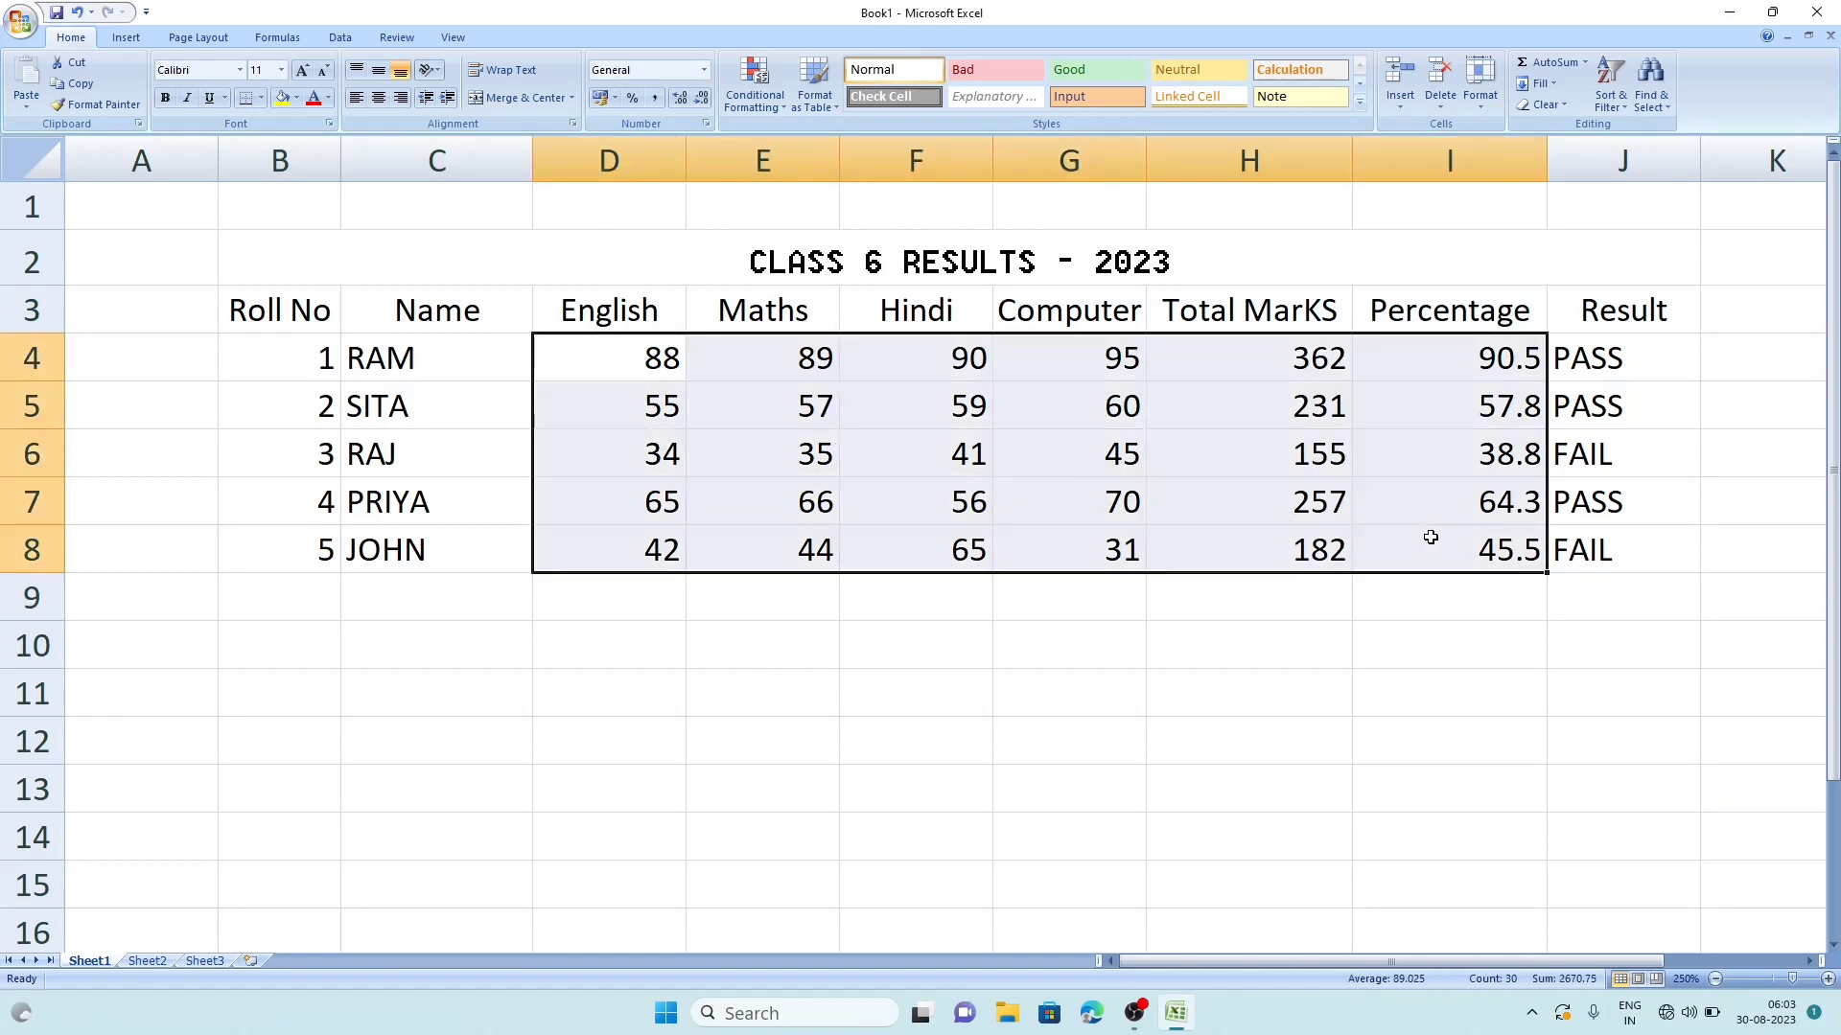
left_click(381, 105)
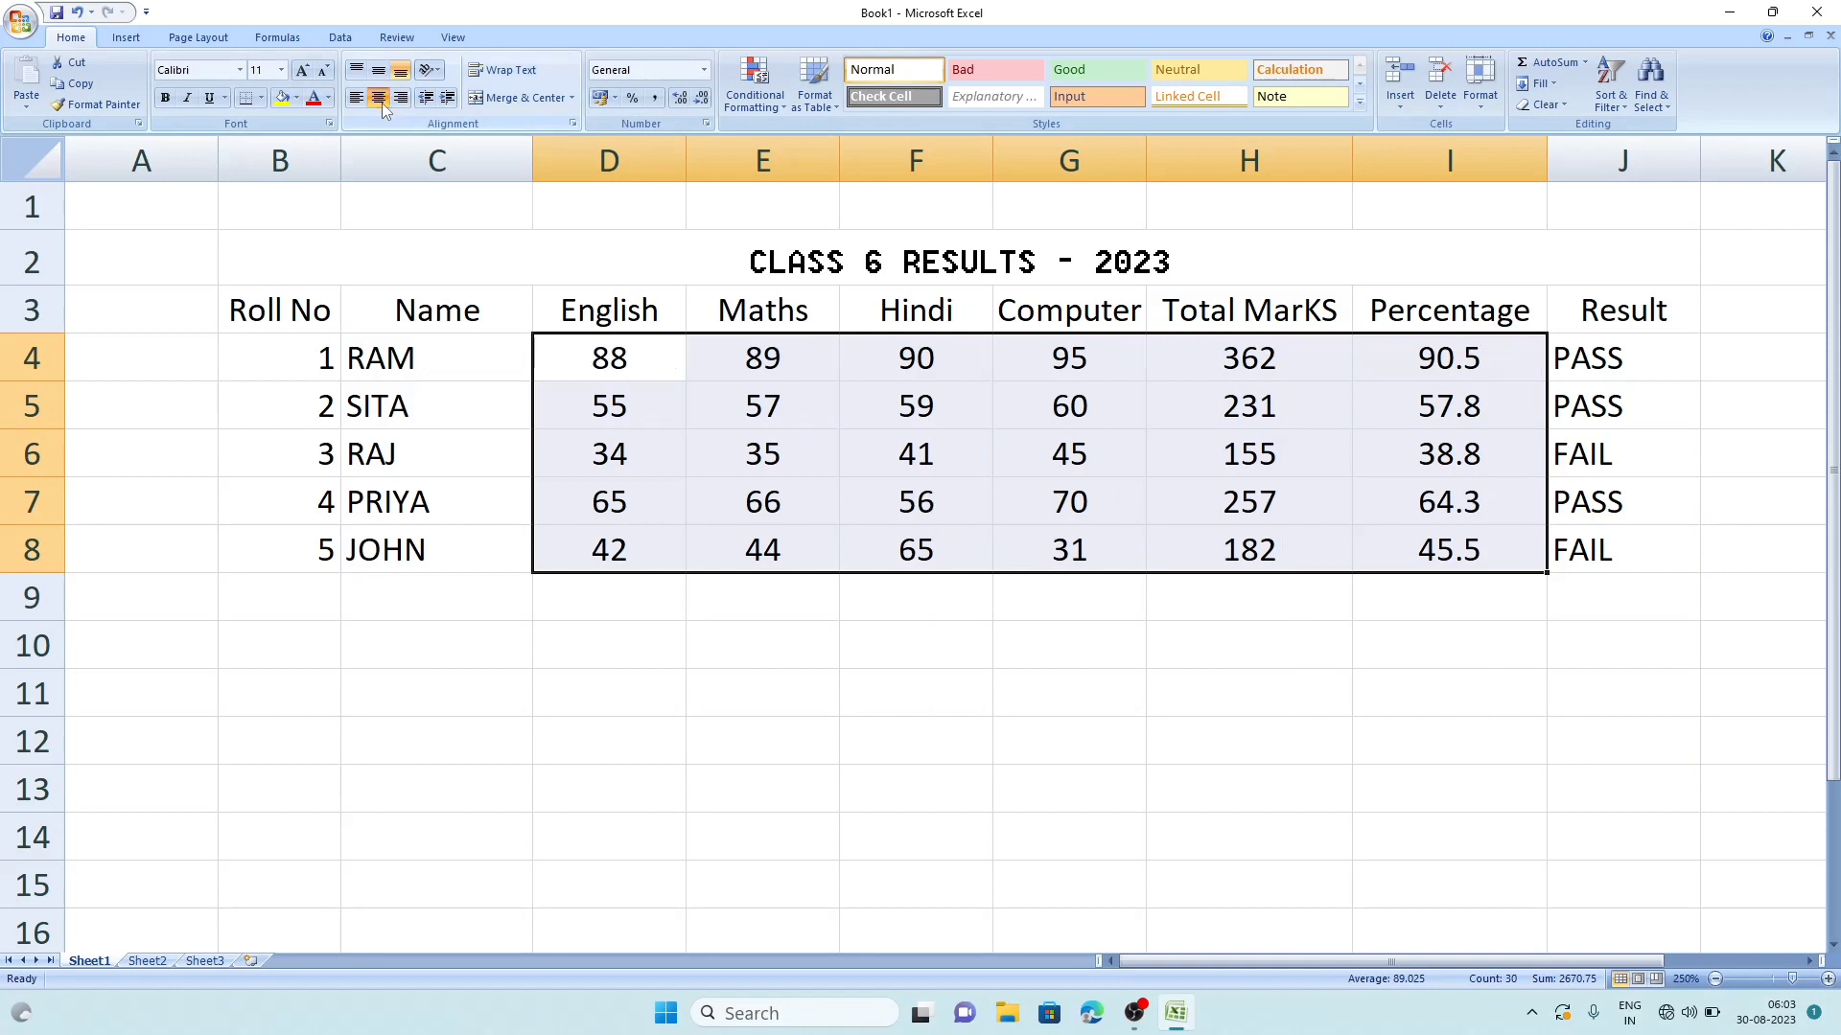
left_click(382, 105)
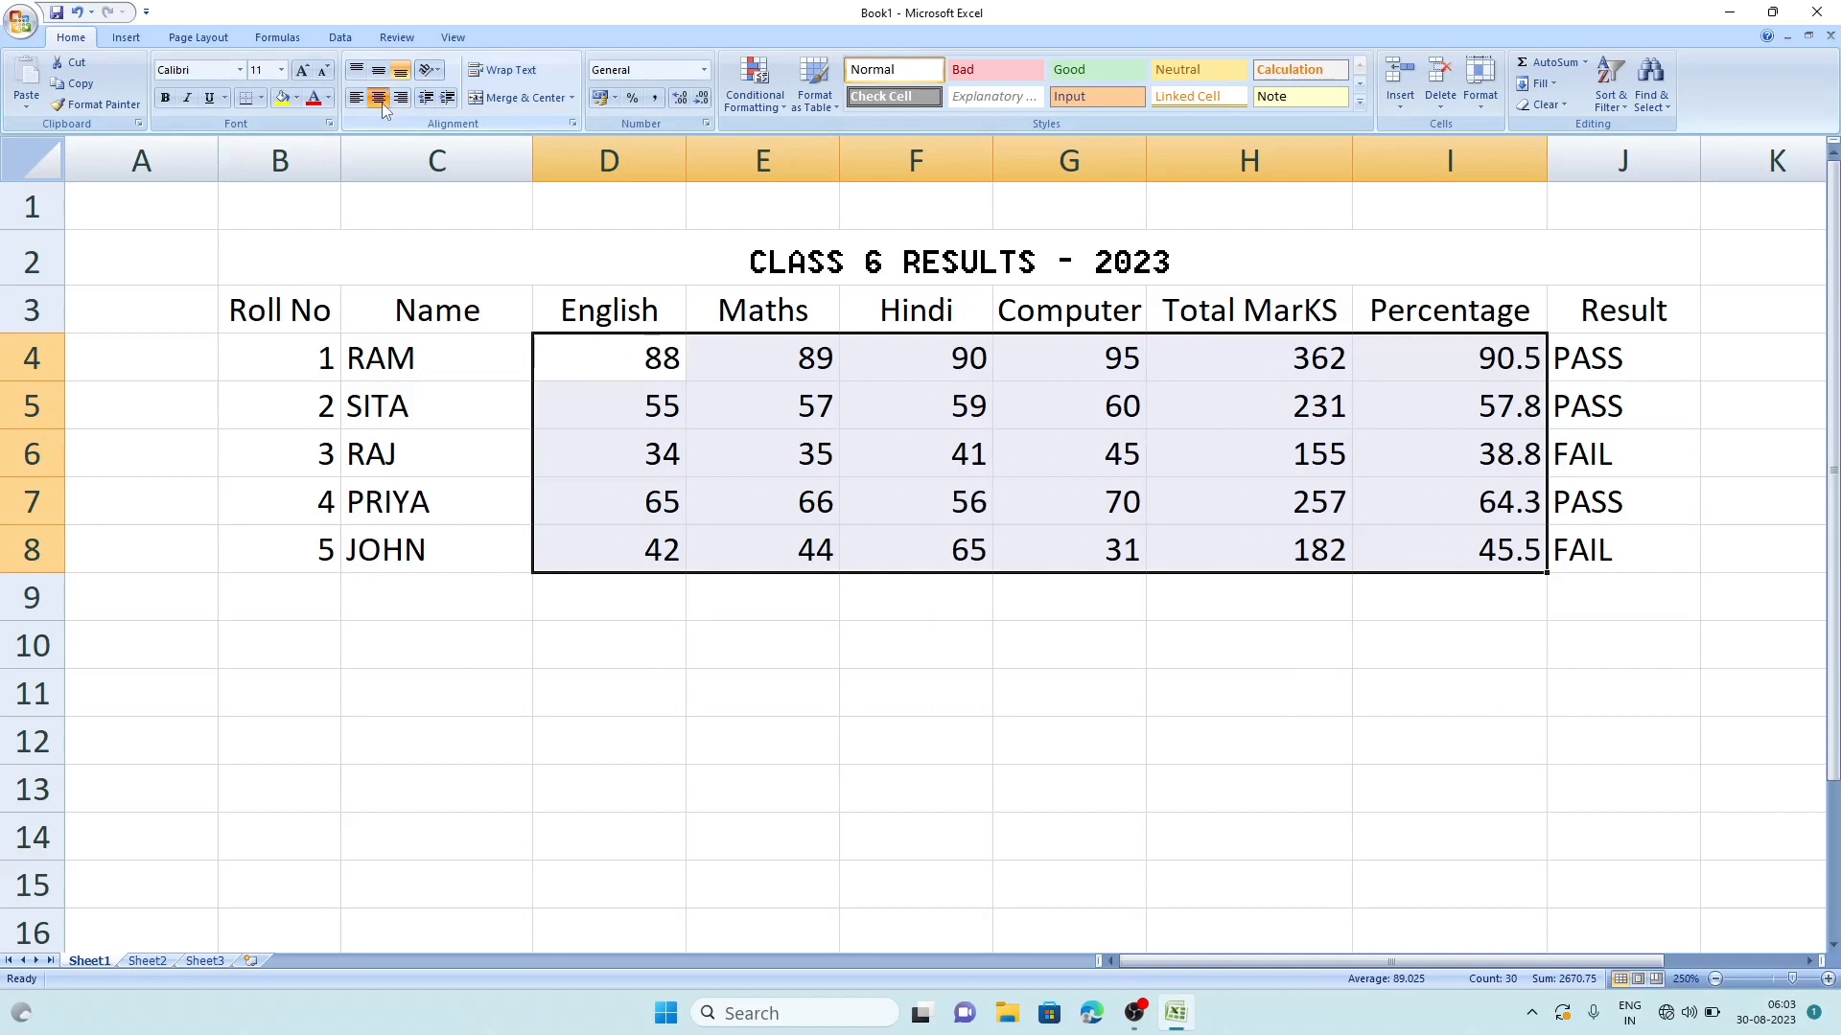
left_click(381, 105)
left_click(358, 355)
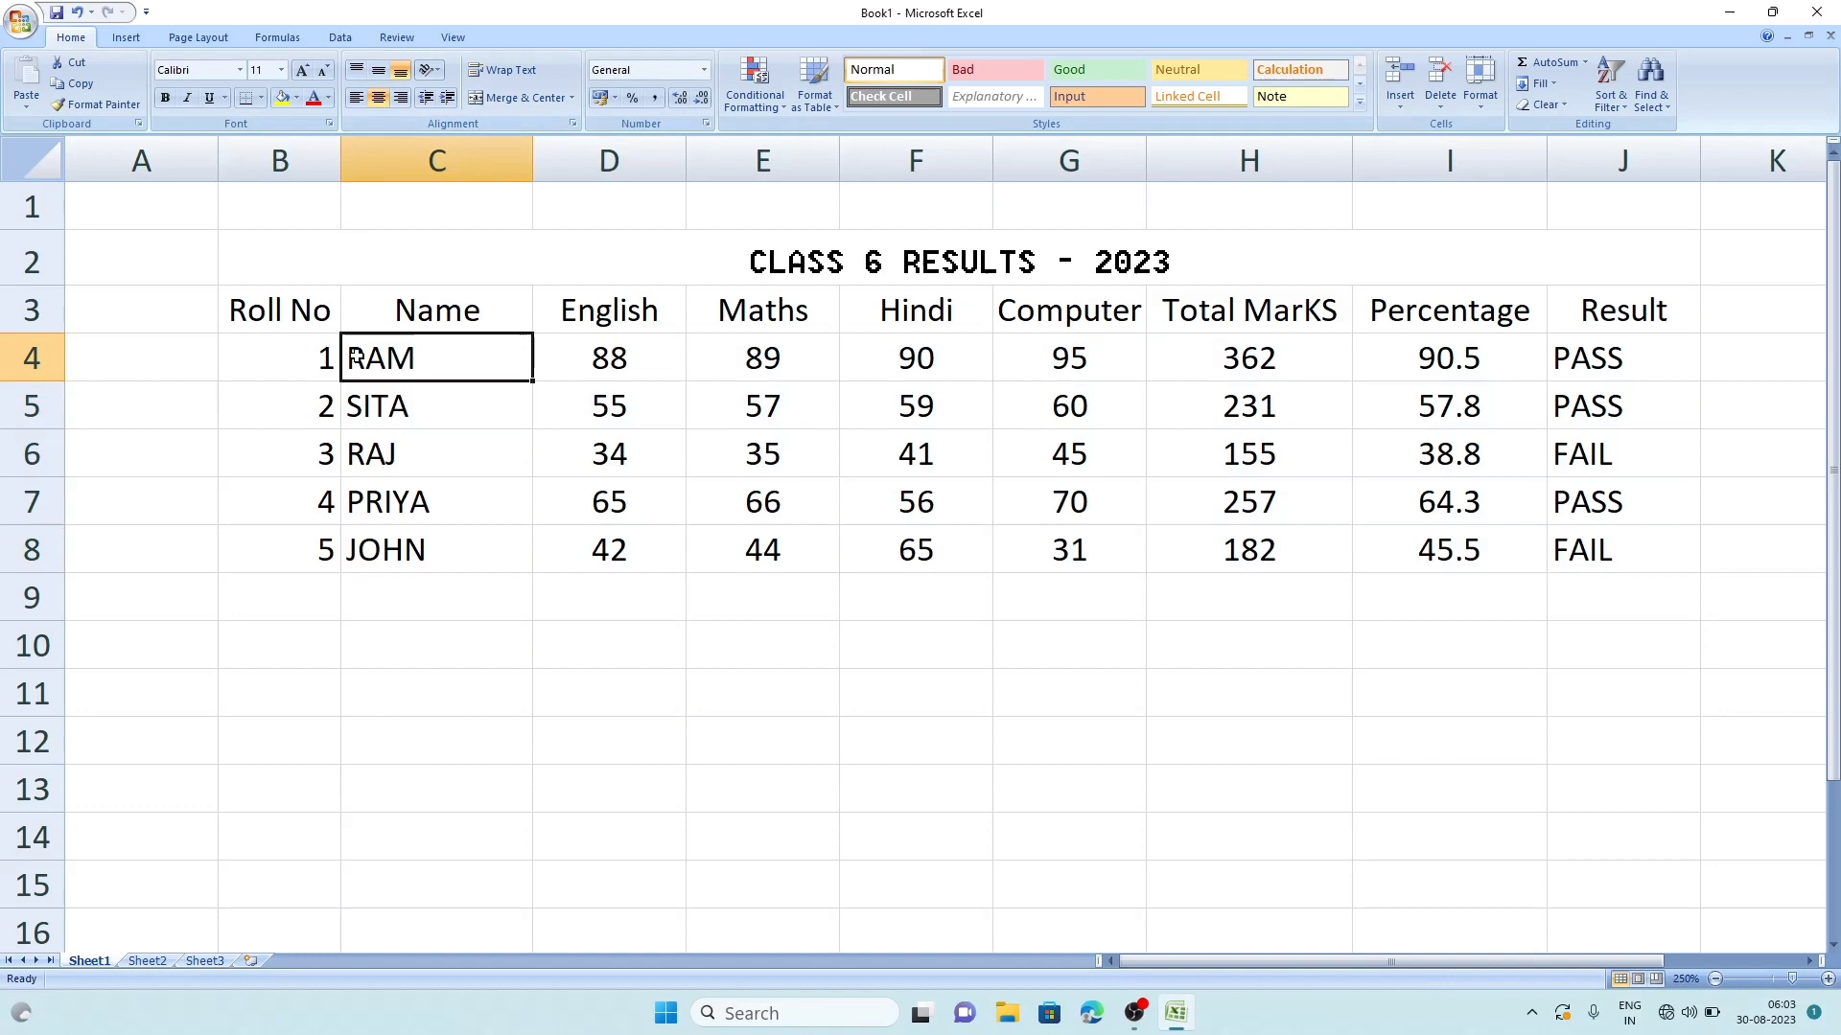
left_click_drag(259, 354, 267, 526)
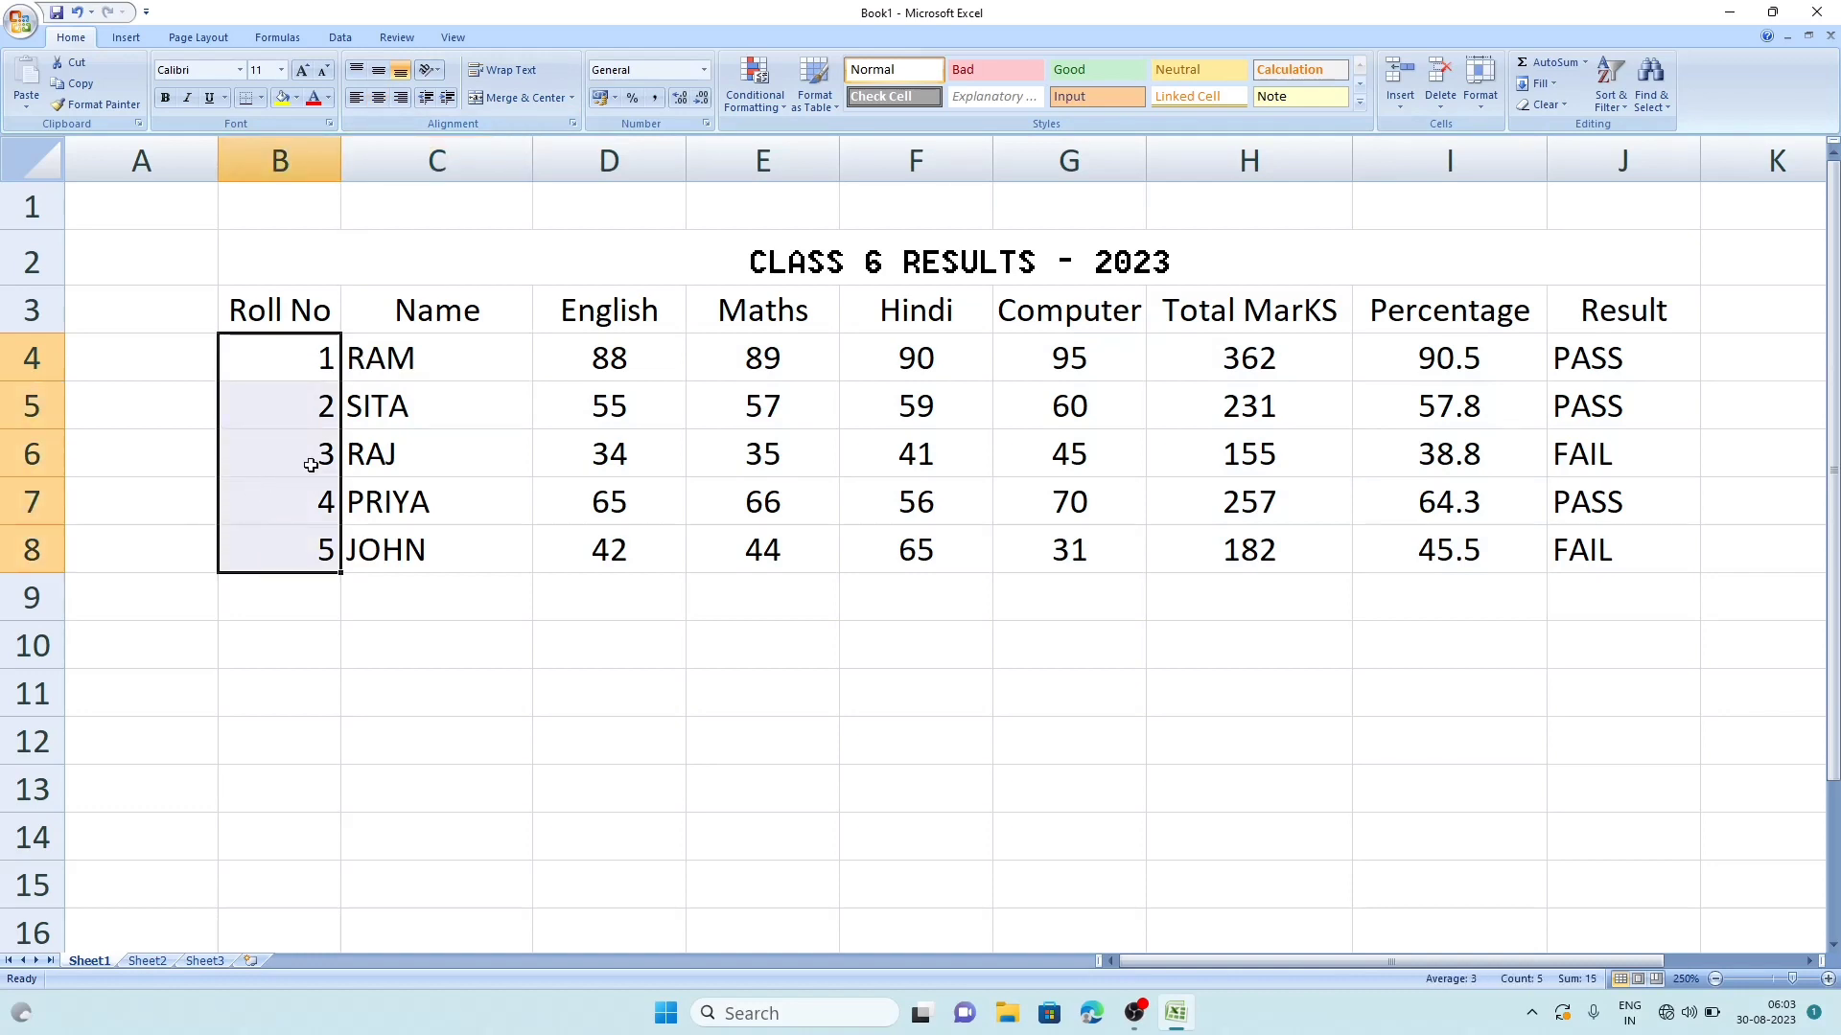
left_click(378, 96)
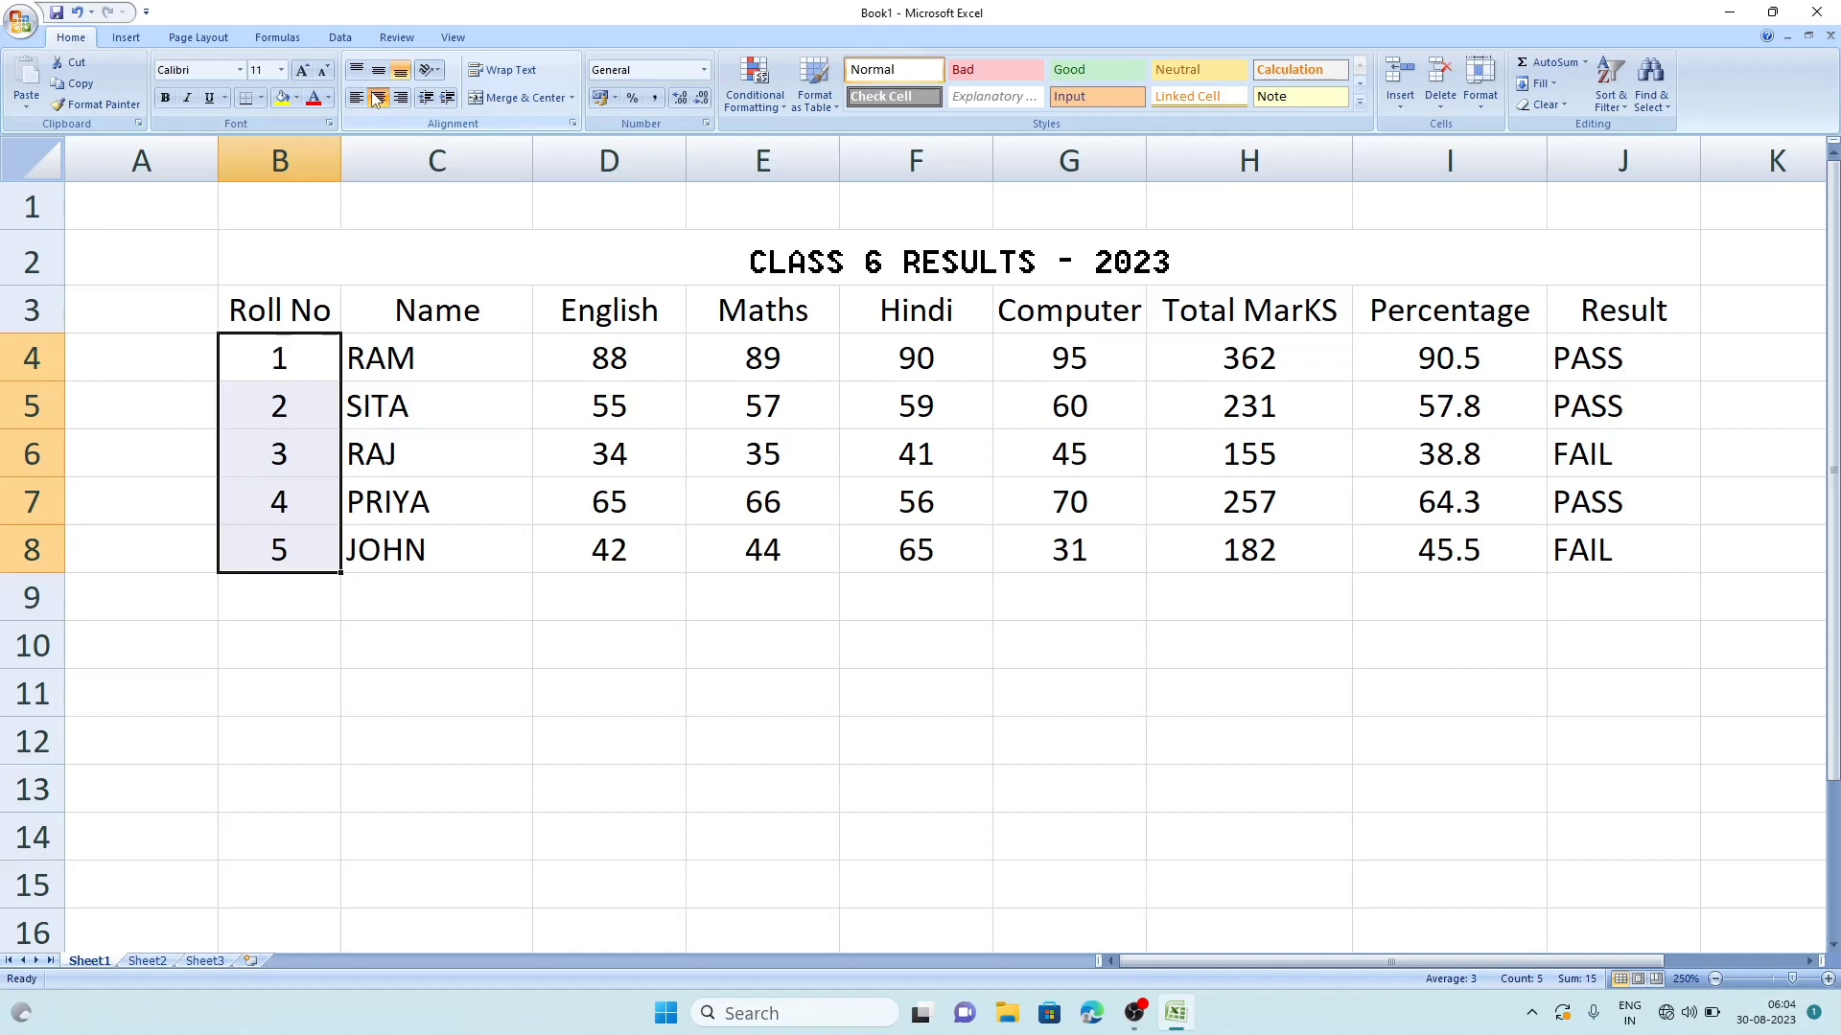
left_click(437, 739)
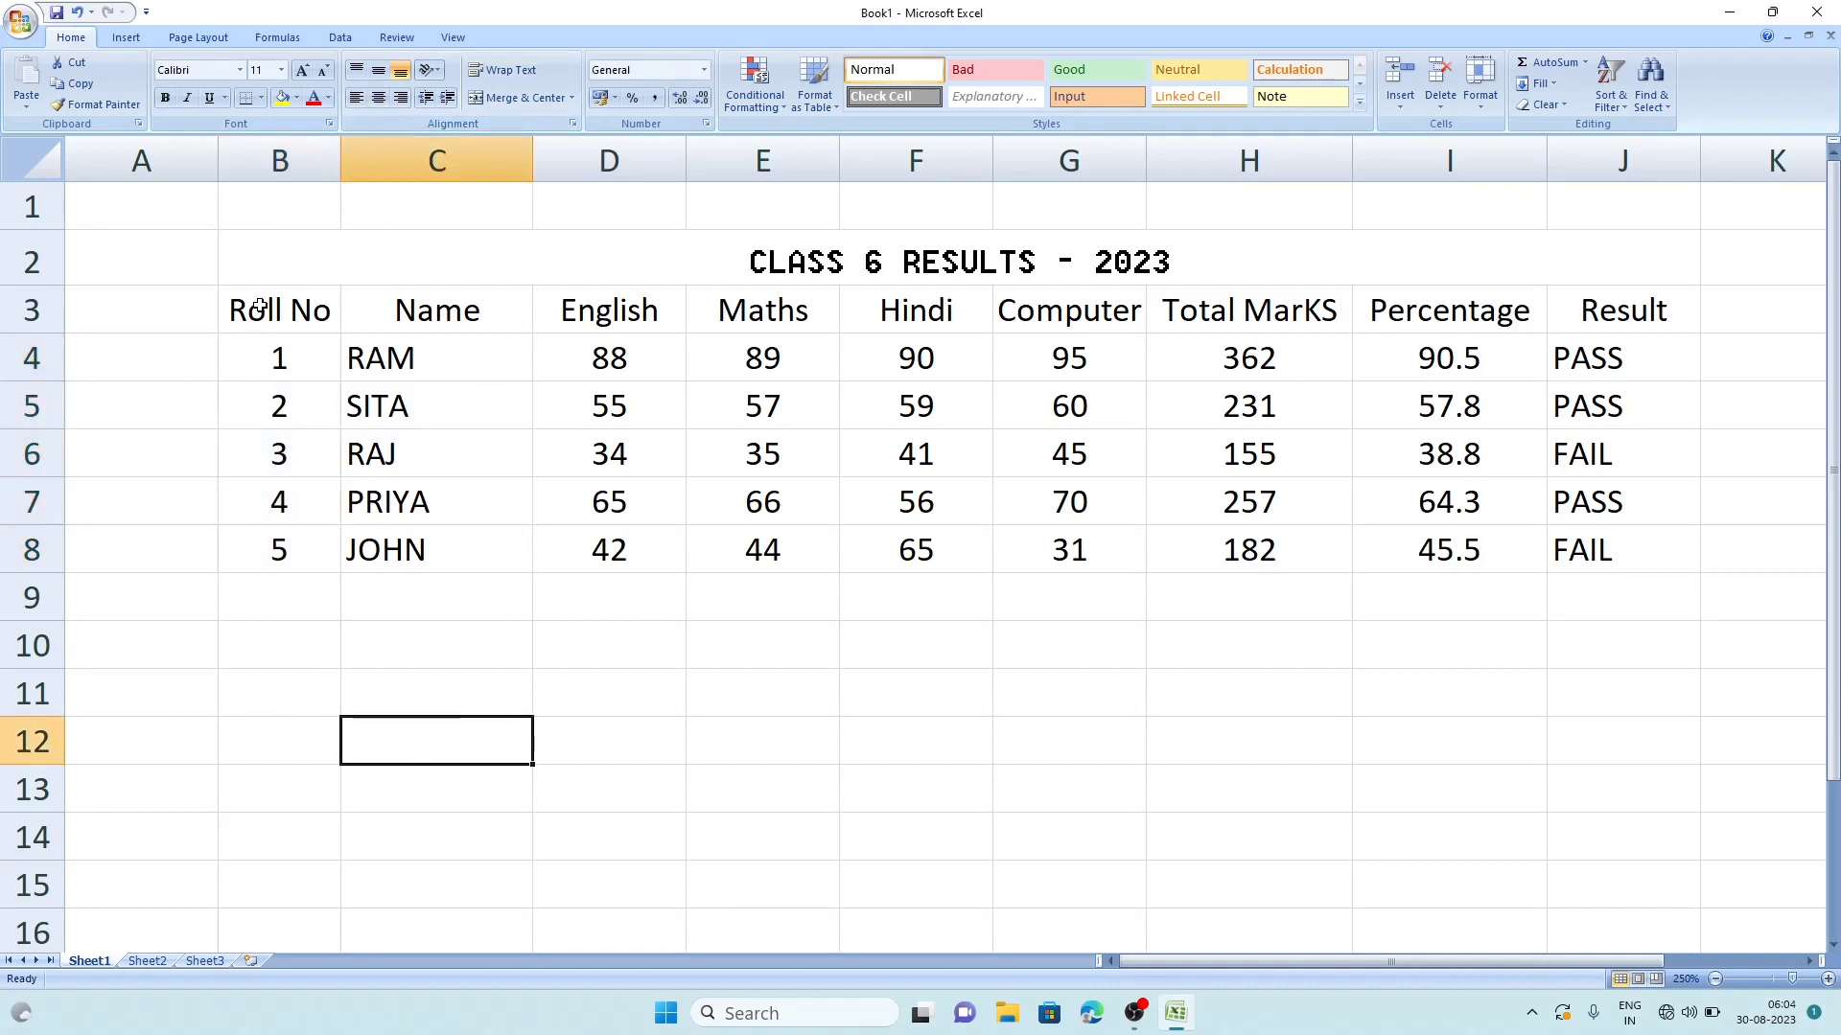
- Apply All Borders to the whole results table B3:J8
left_click_drag(257, 308, 1584, 540)
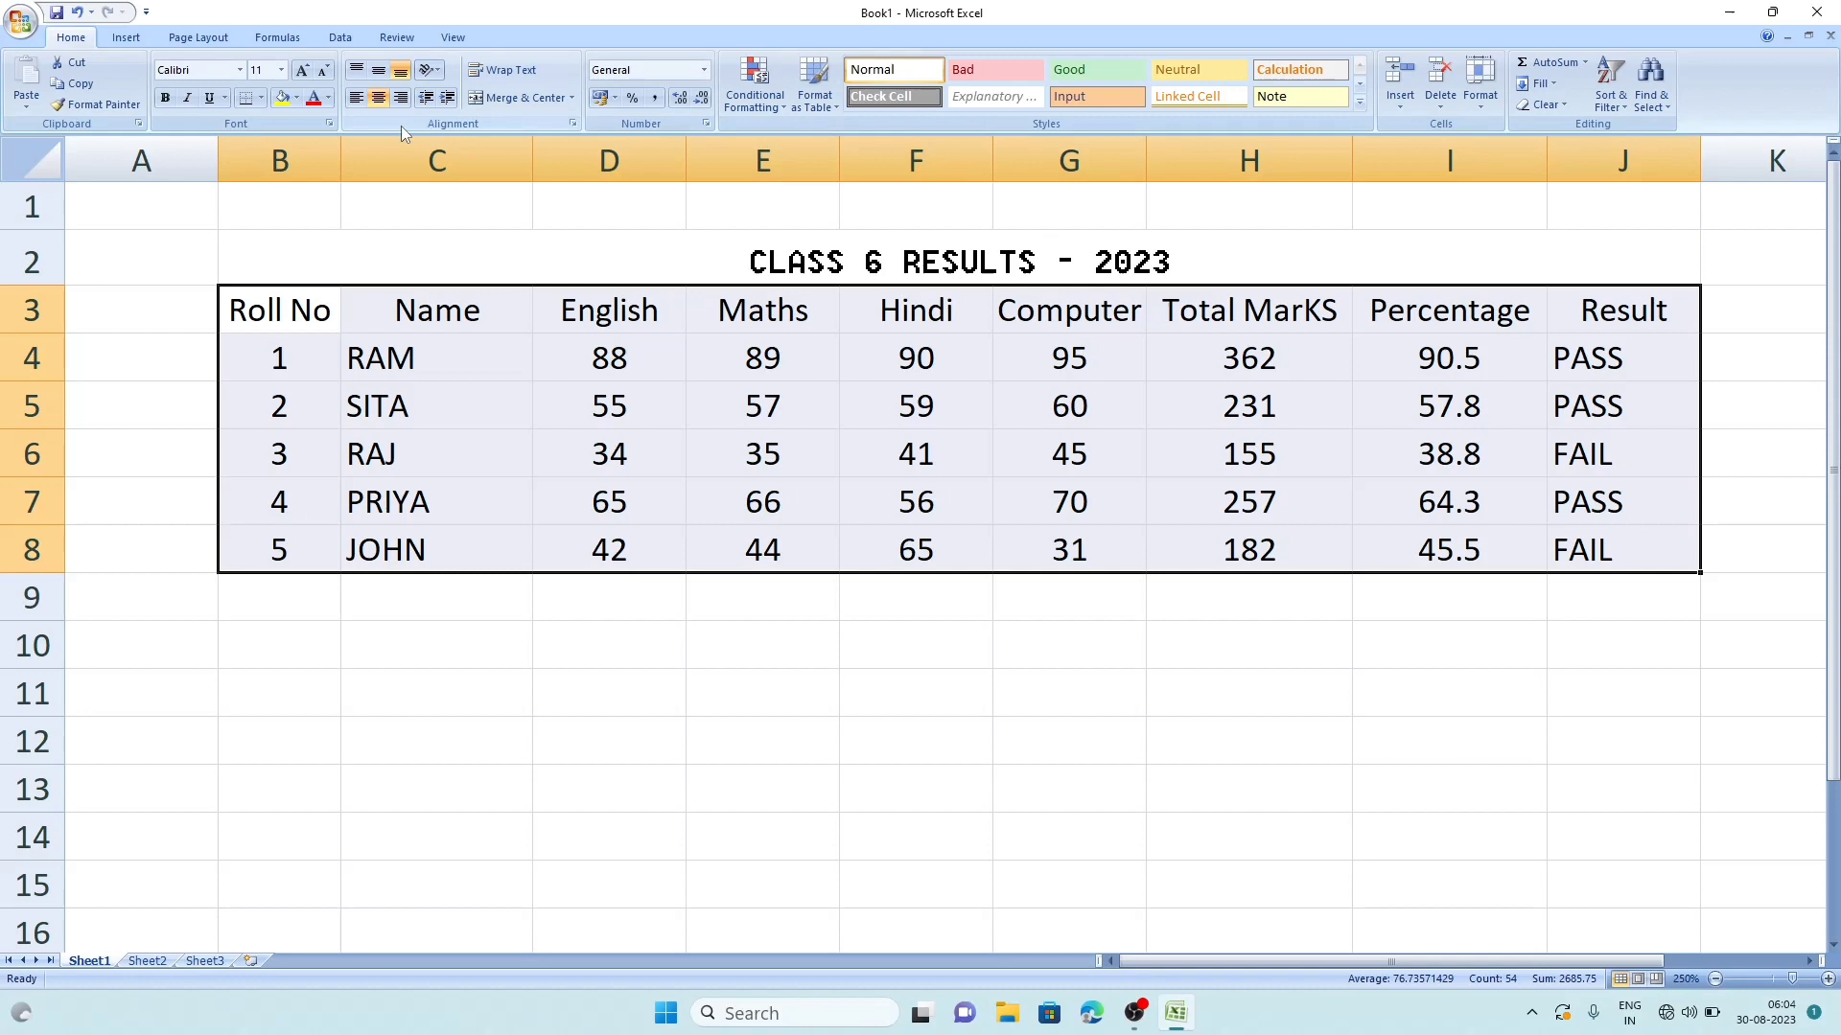
left_click(262, 101)
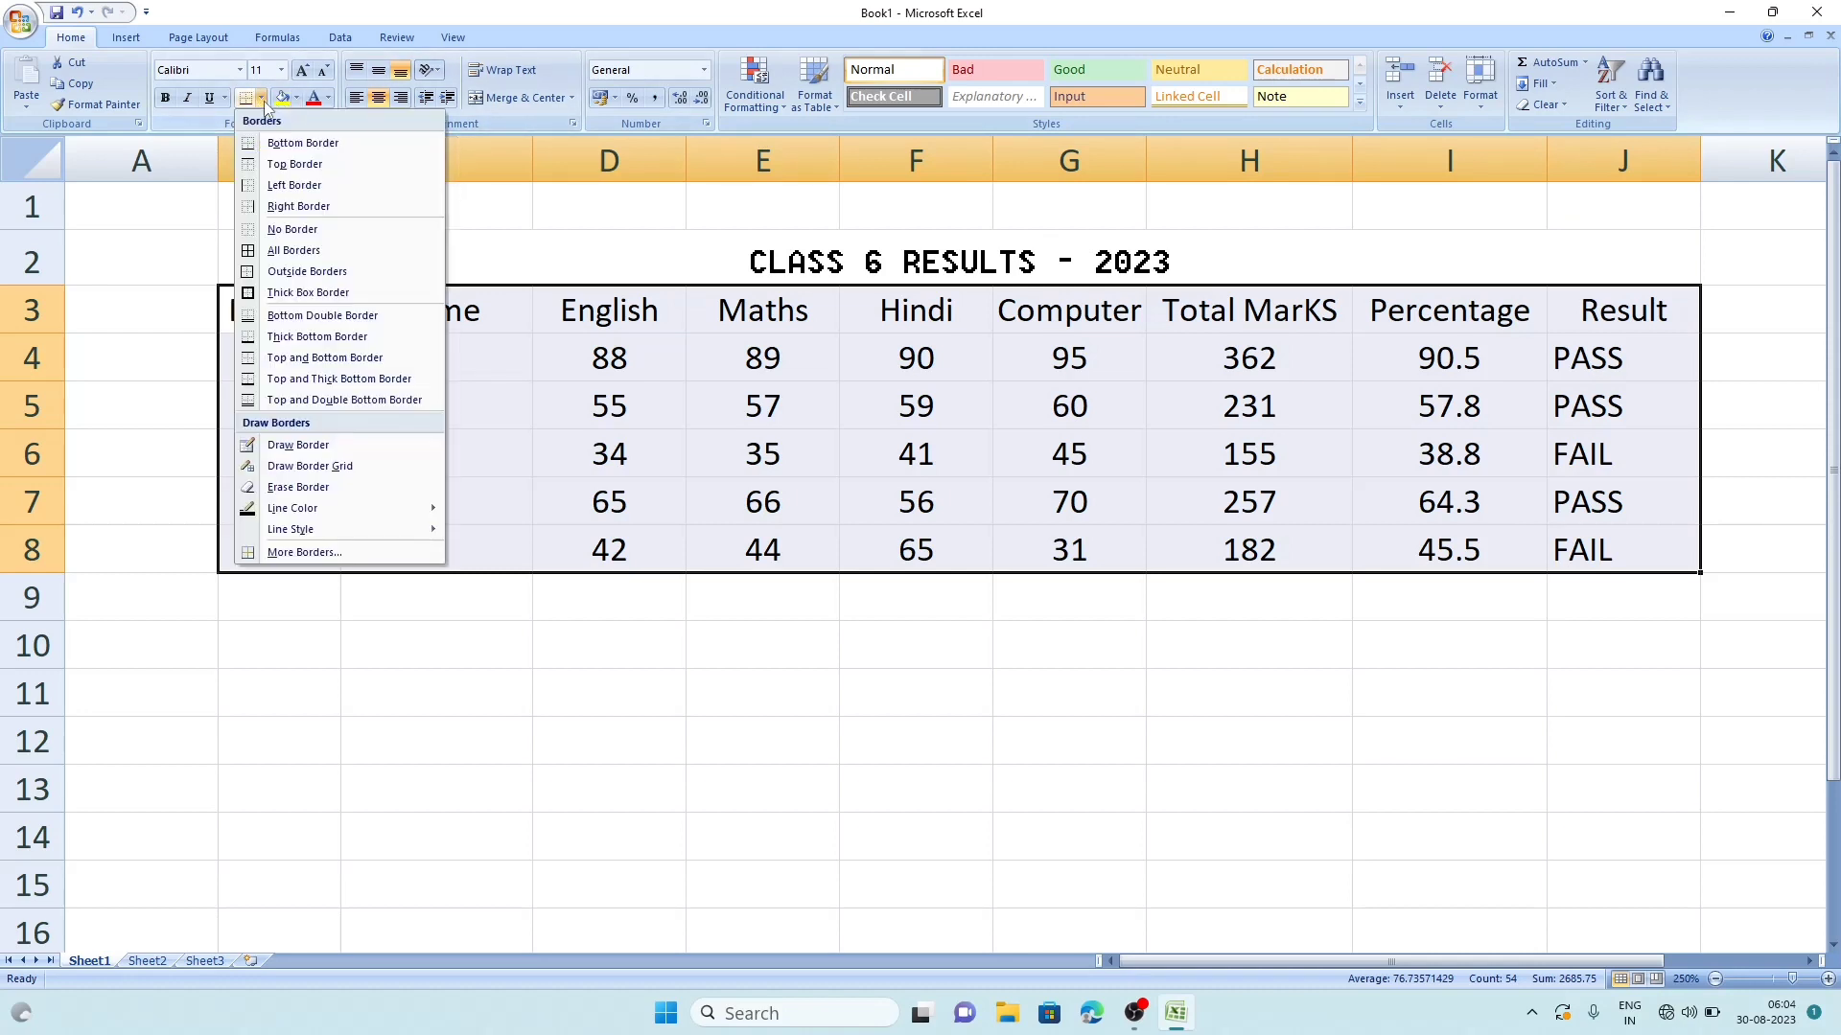
left_click(331, 255)
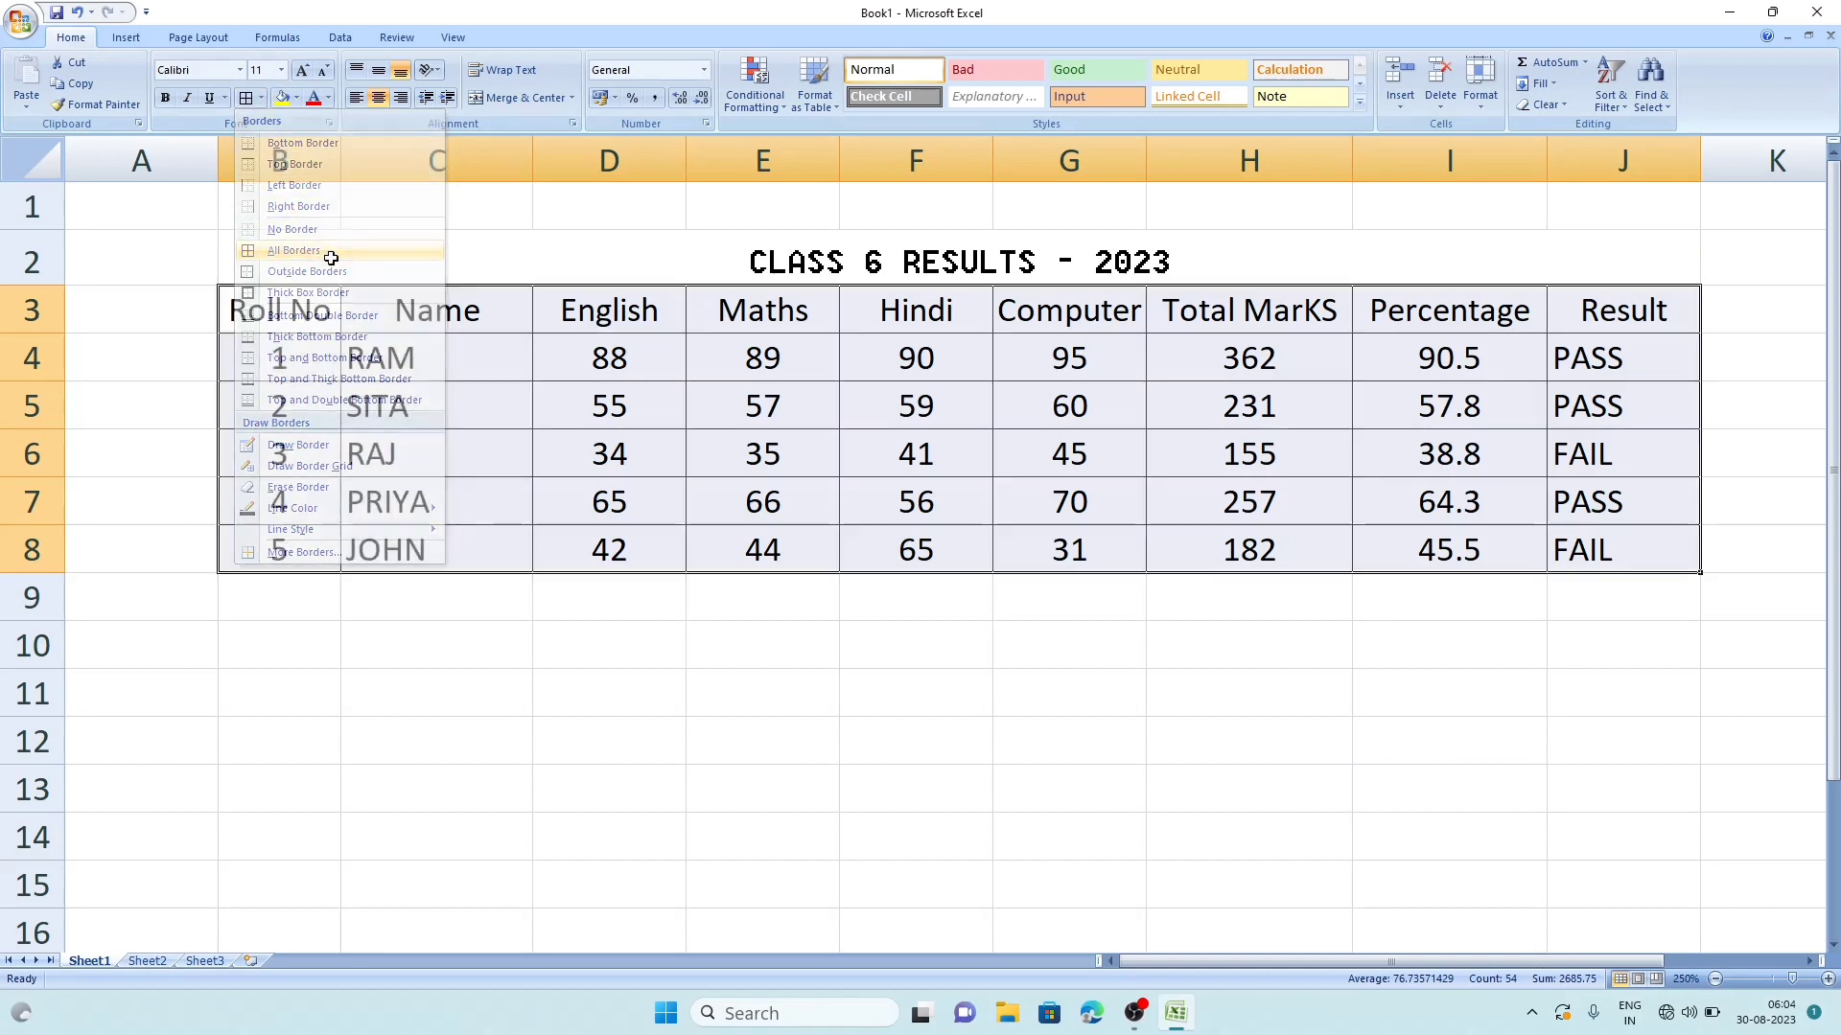
left_click(548, 637)
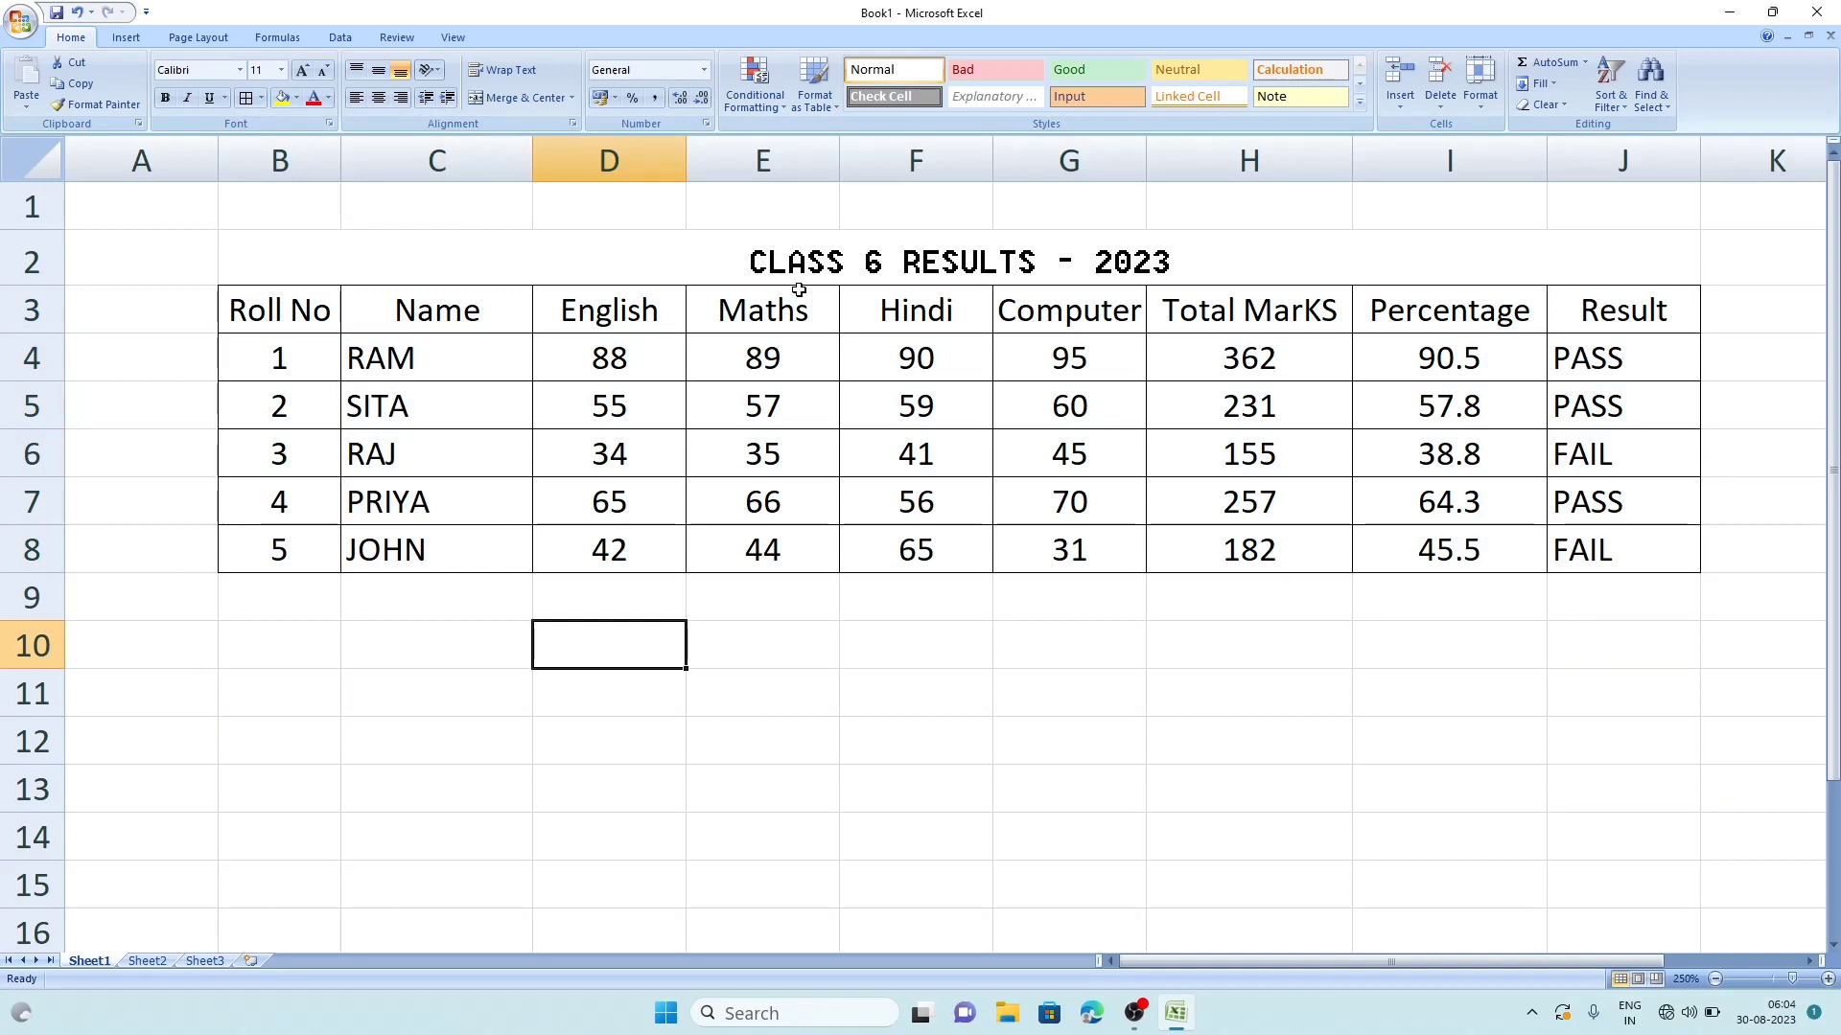
- Make the CLASS 6 RESULTS - 2023 title text red
left_click(803, 259)
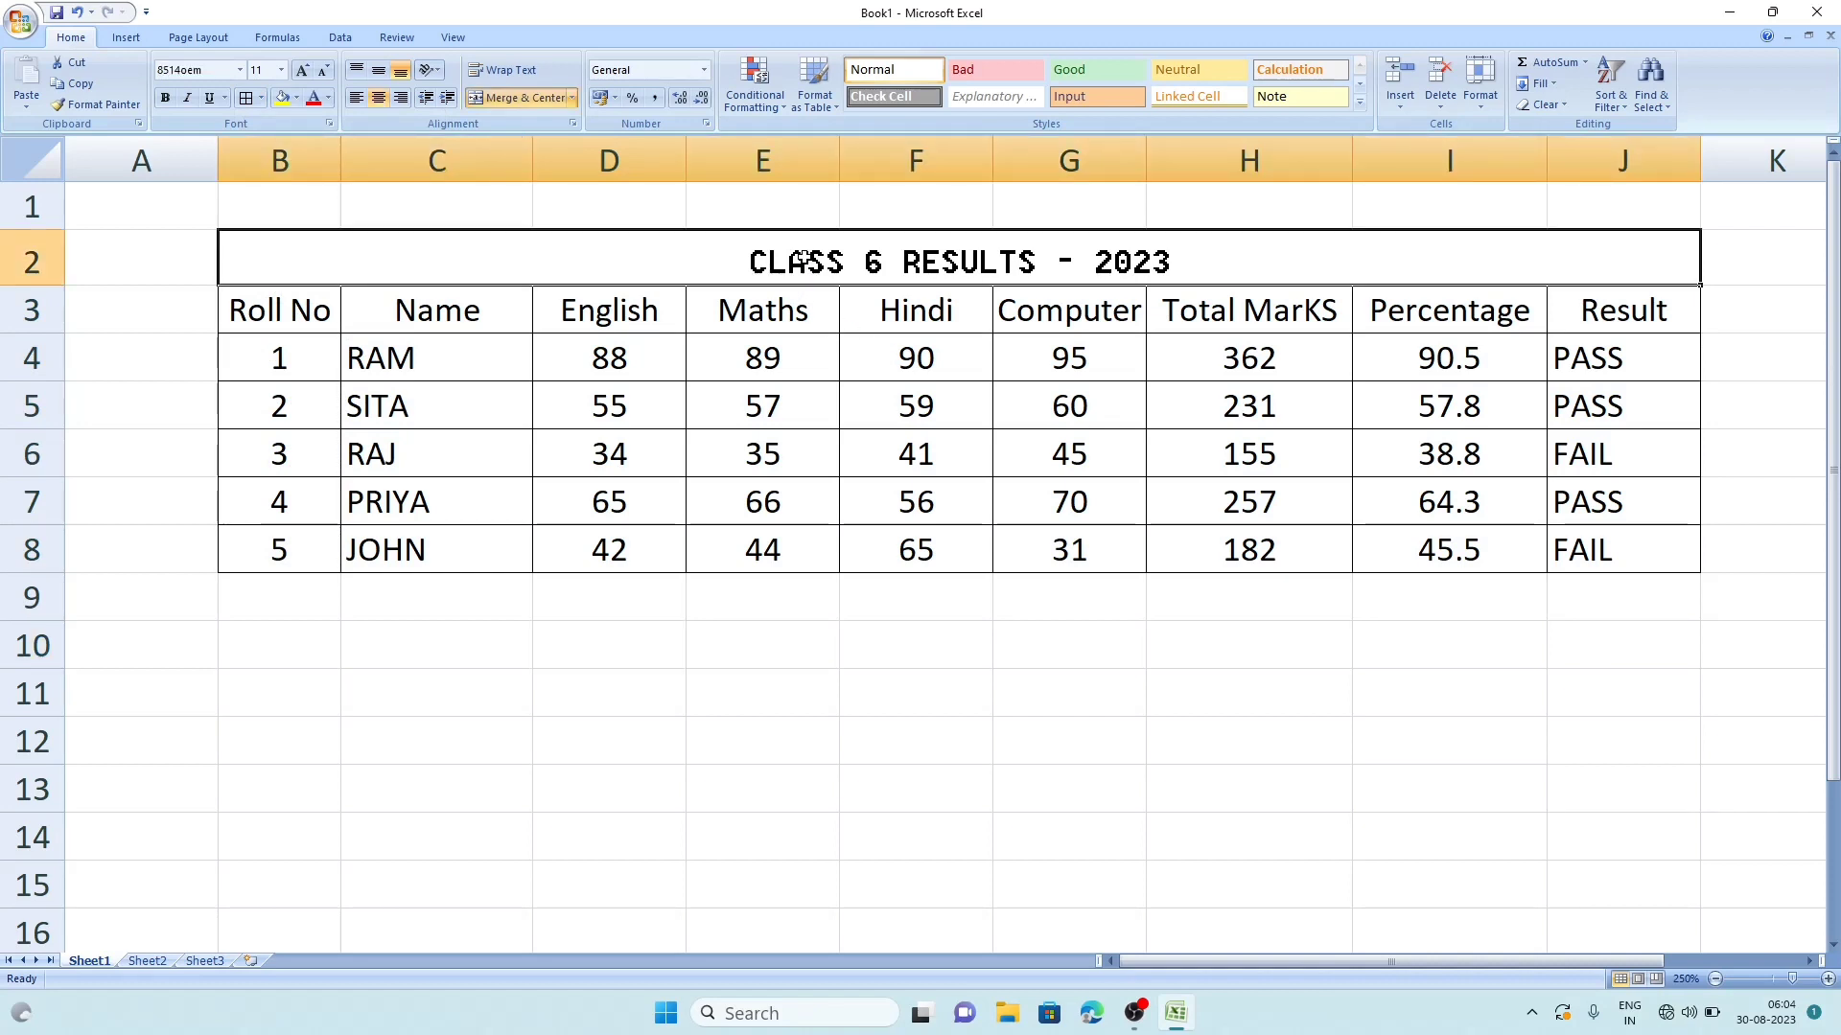
left_click(309, 100)
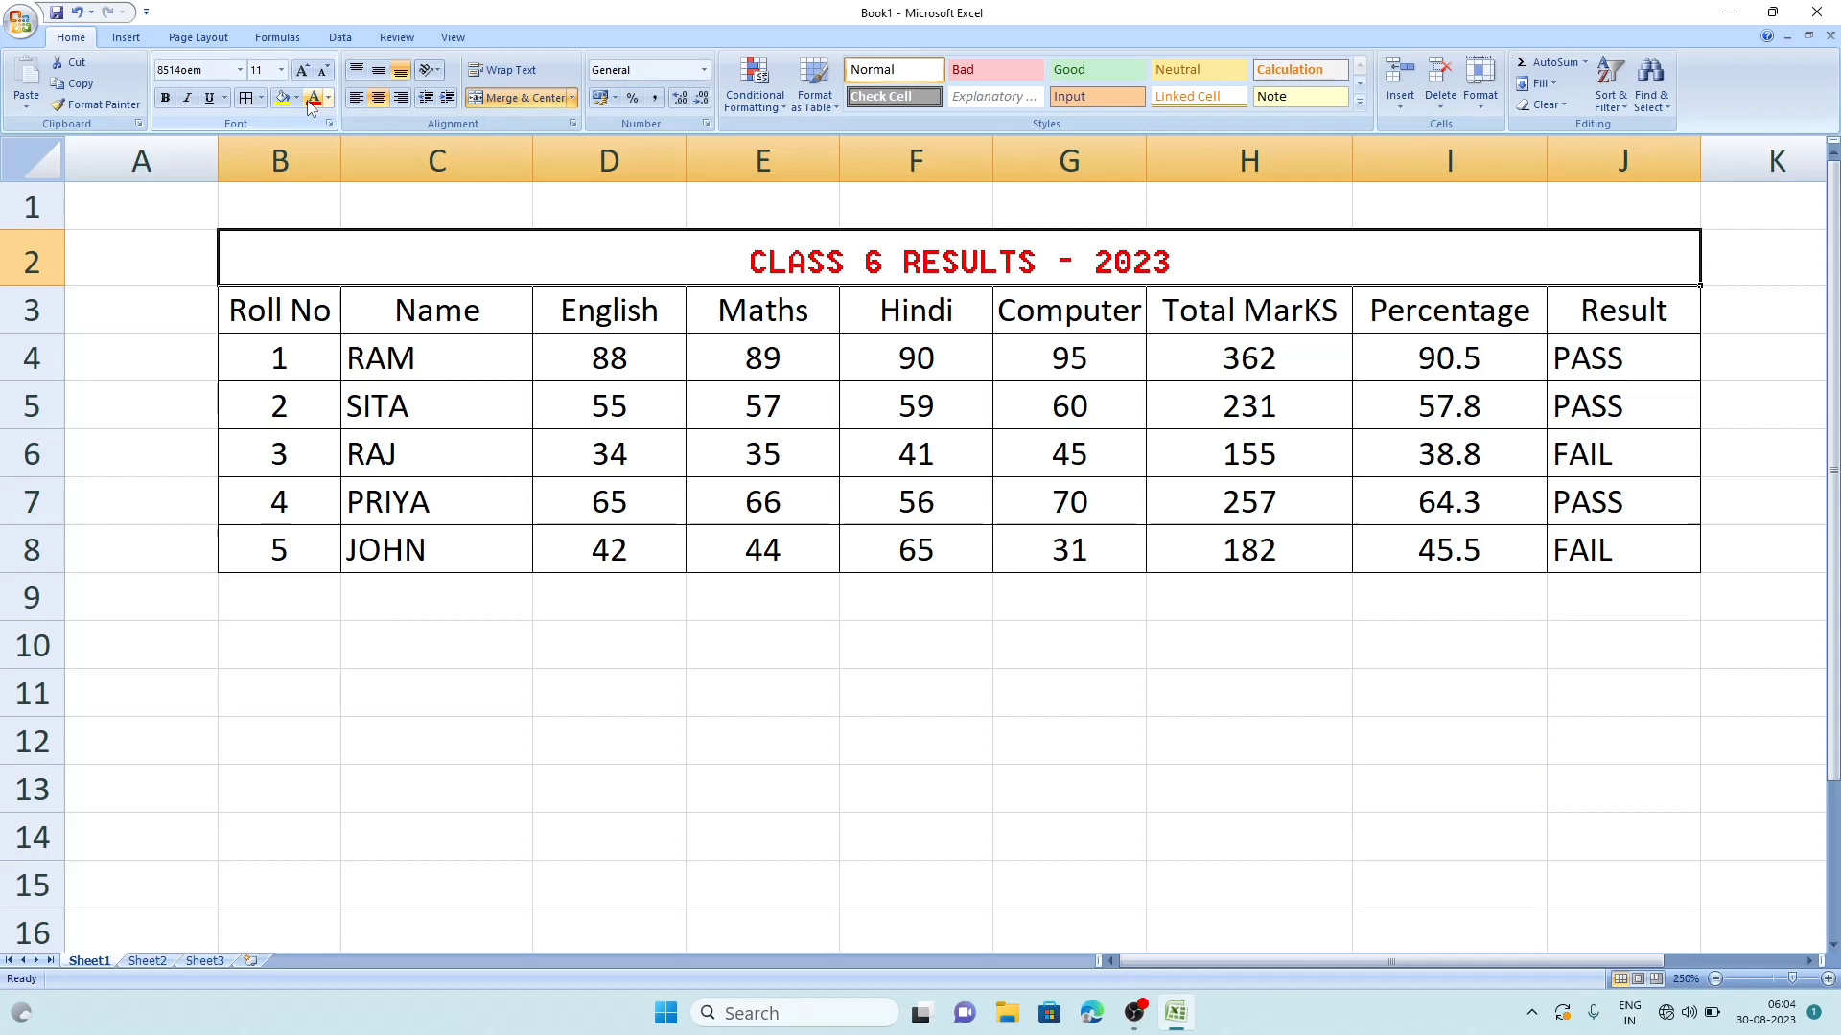
left_click(609, 770)
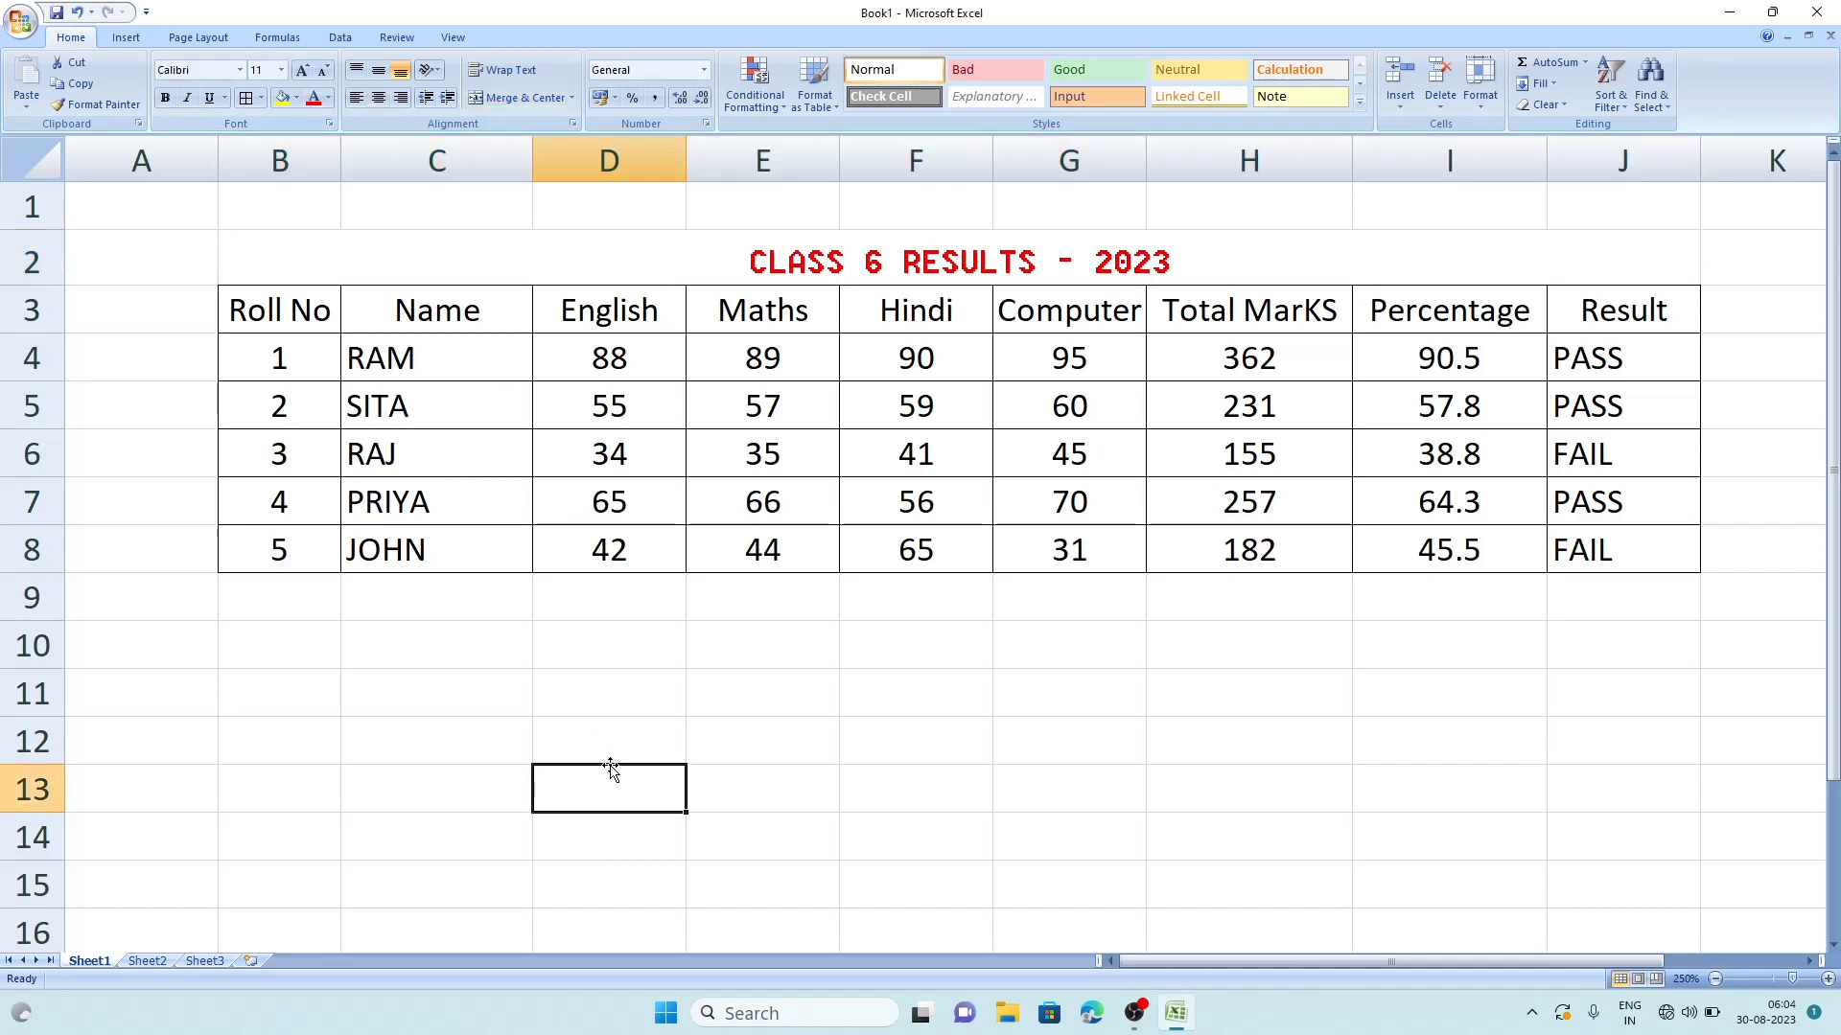
- Fill the header row B3:J3 orange with white text
left_click_drag(251, 305, 1563, 309)
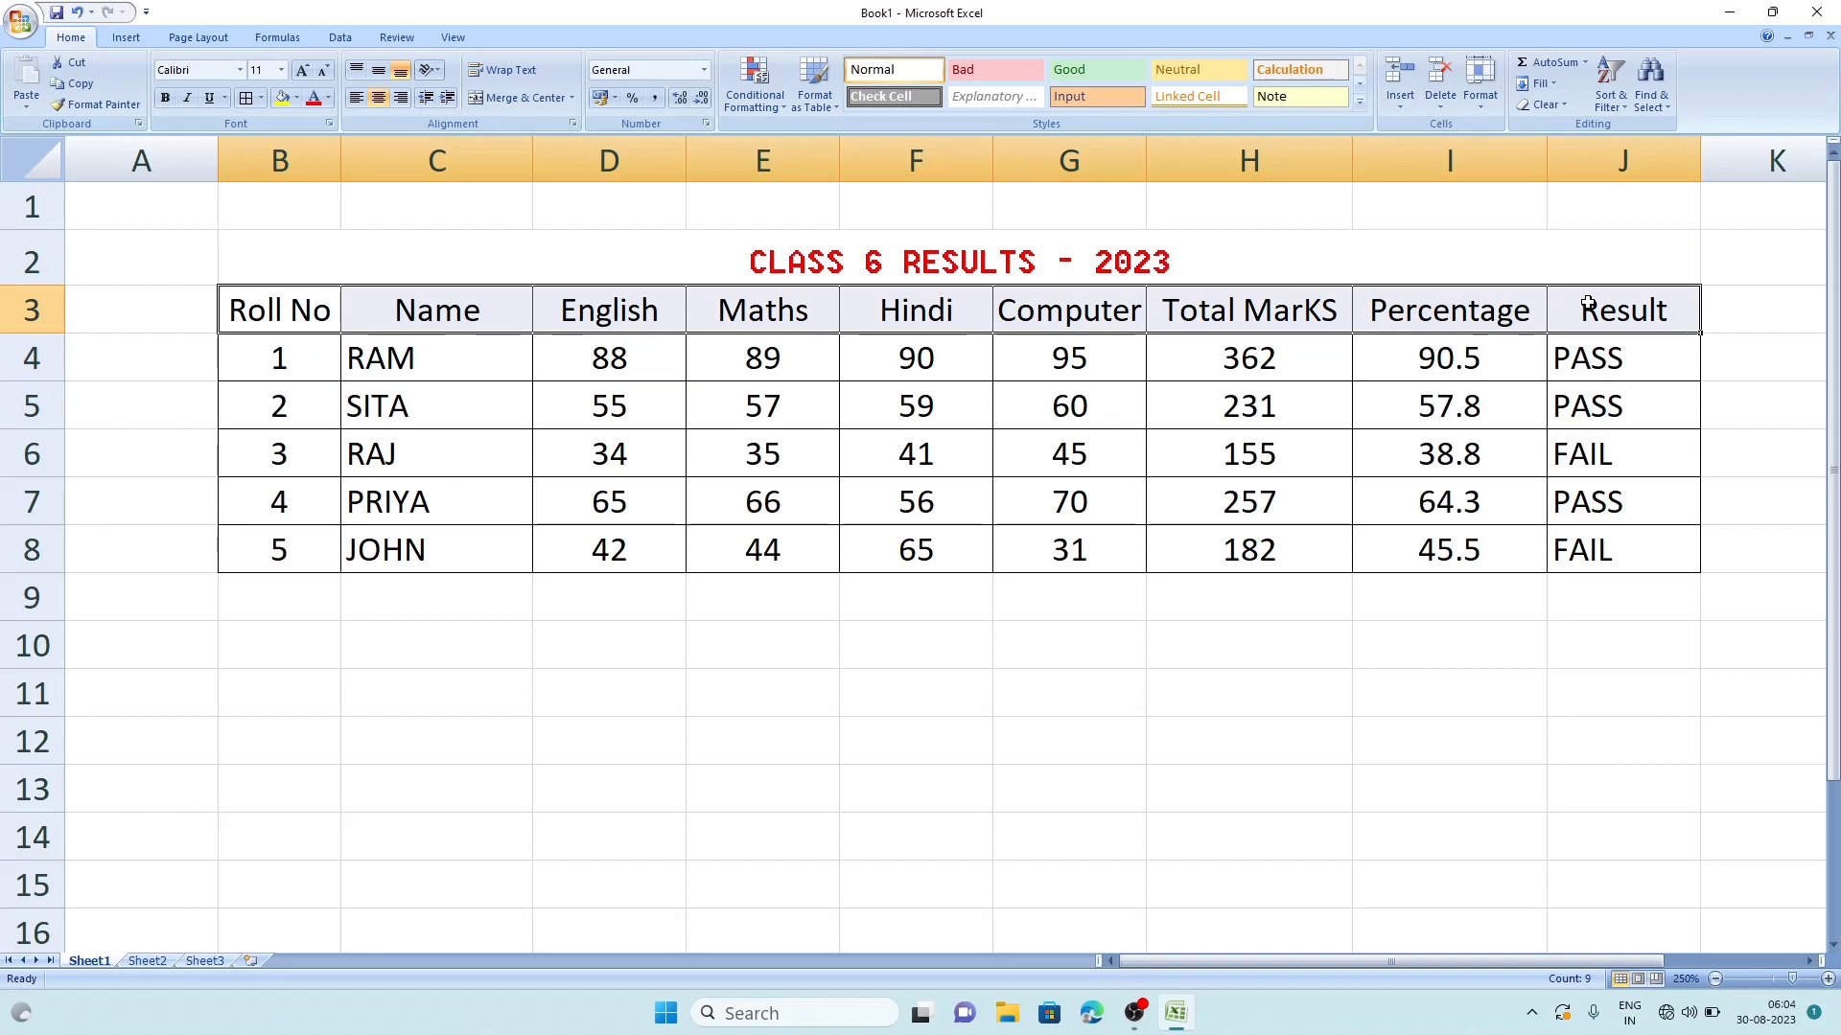
left_click(330, 101)
left_click(331, 100)
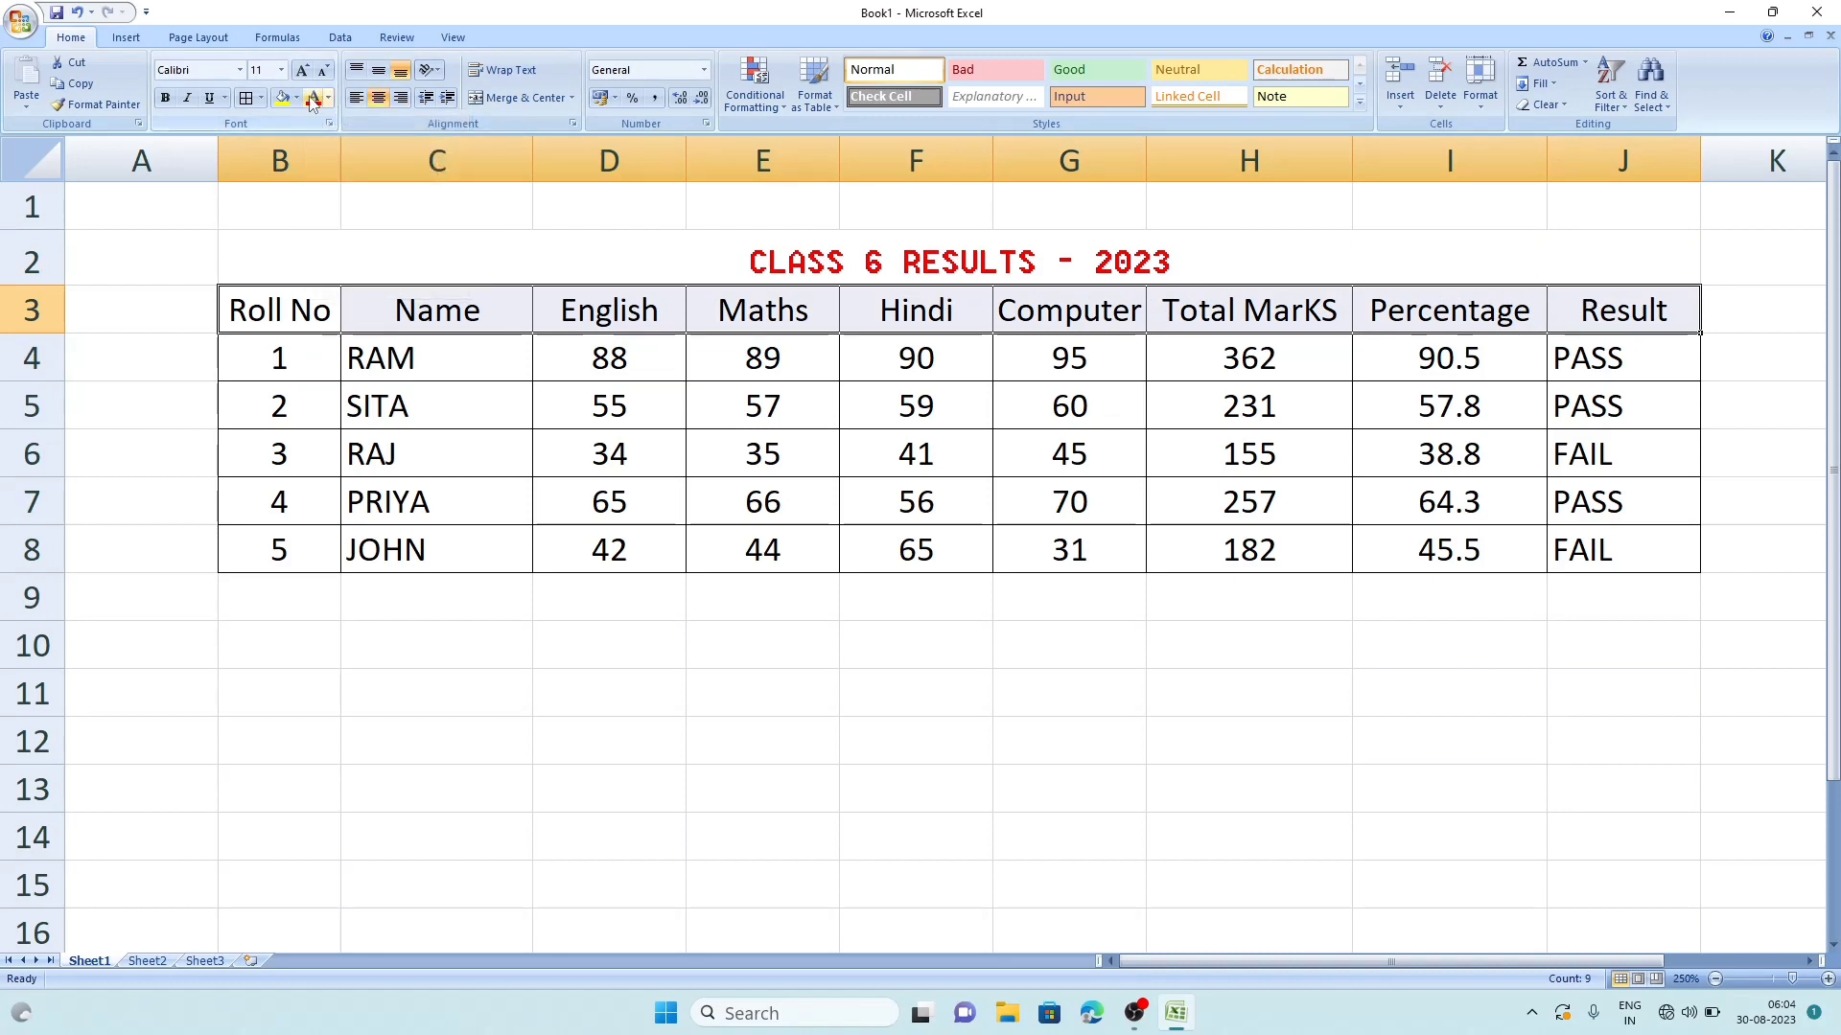
left_click(298, 99)
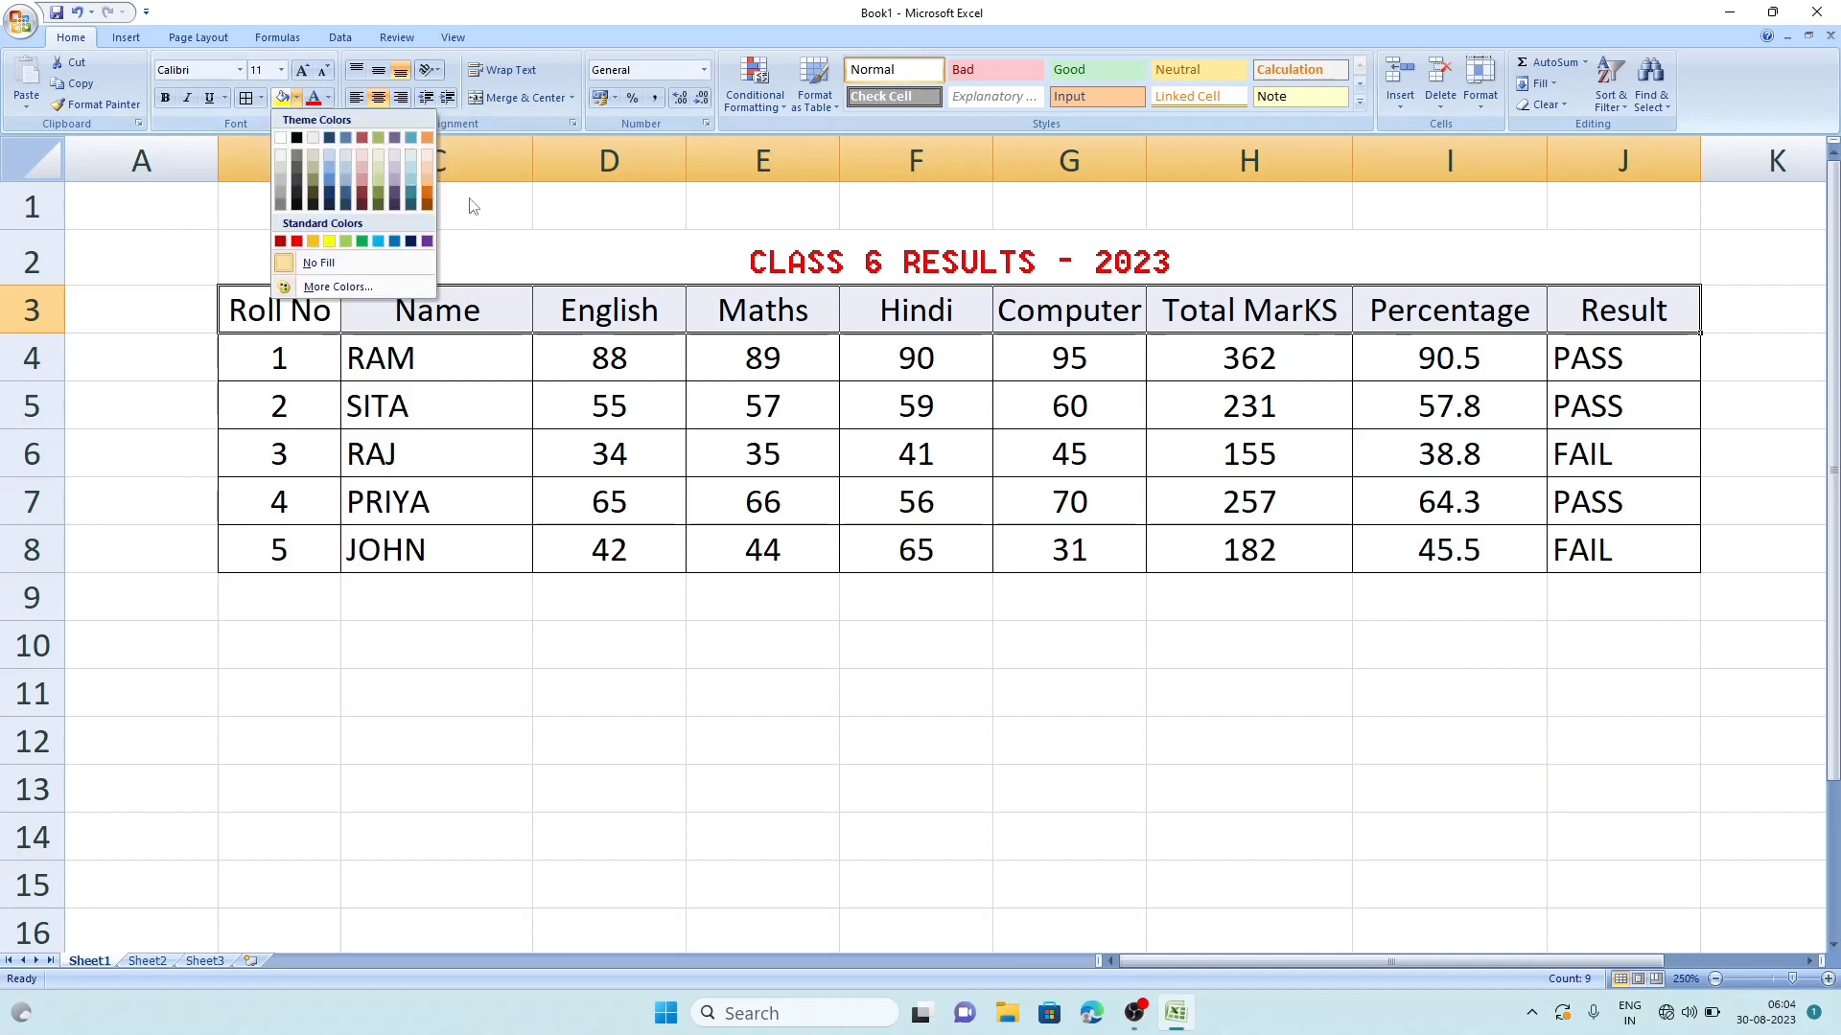
left_click(428, 201)
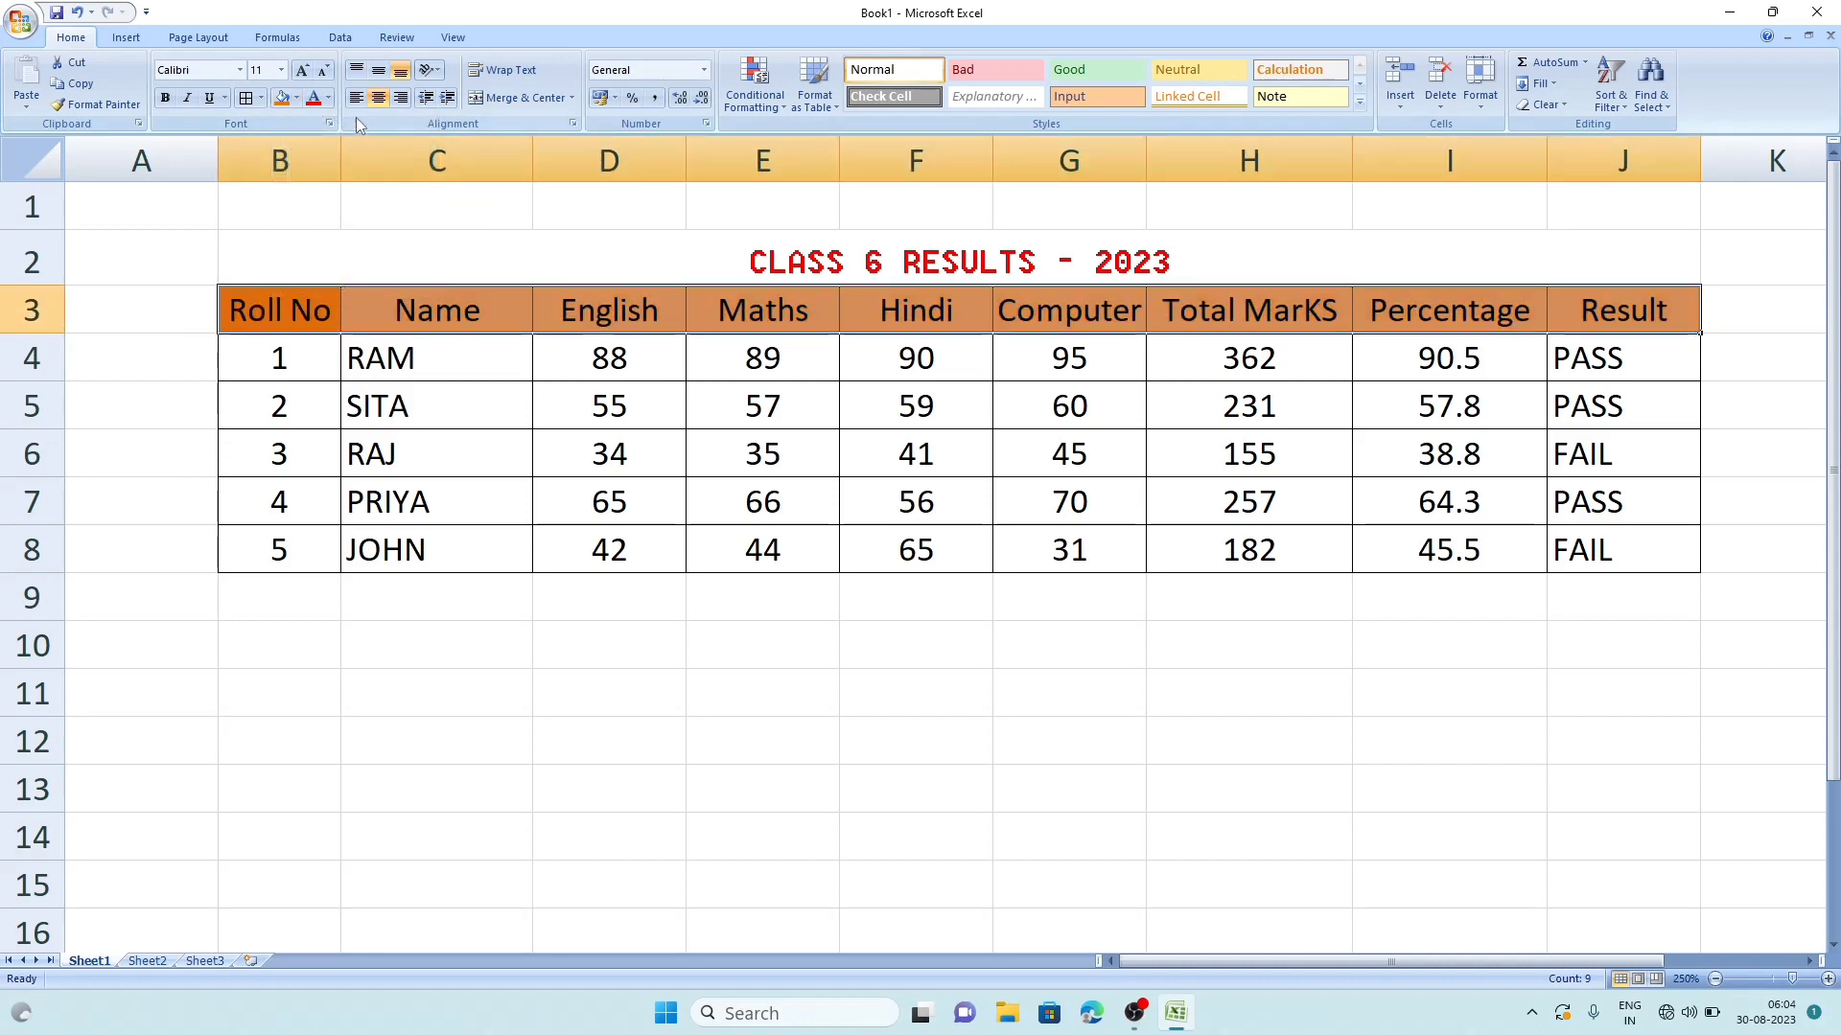
left_click(329, 100)
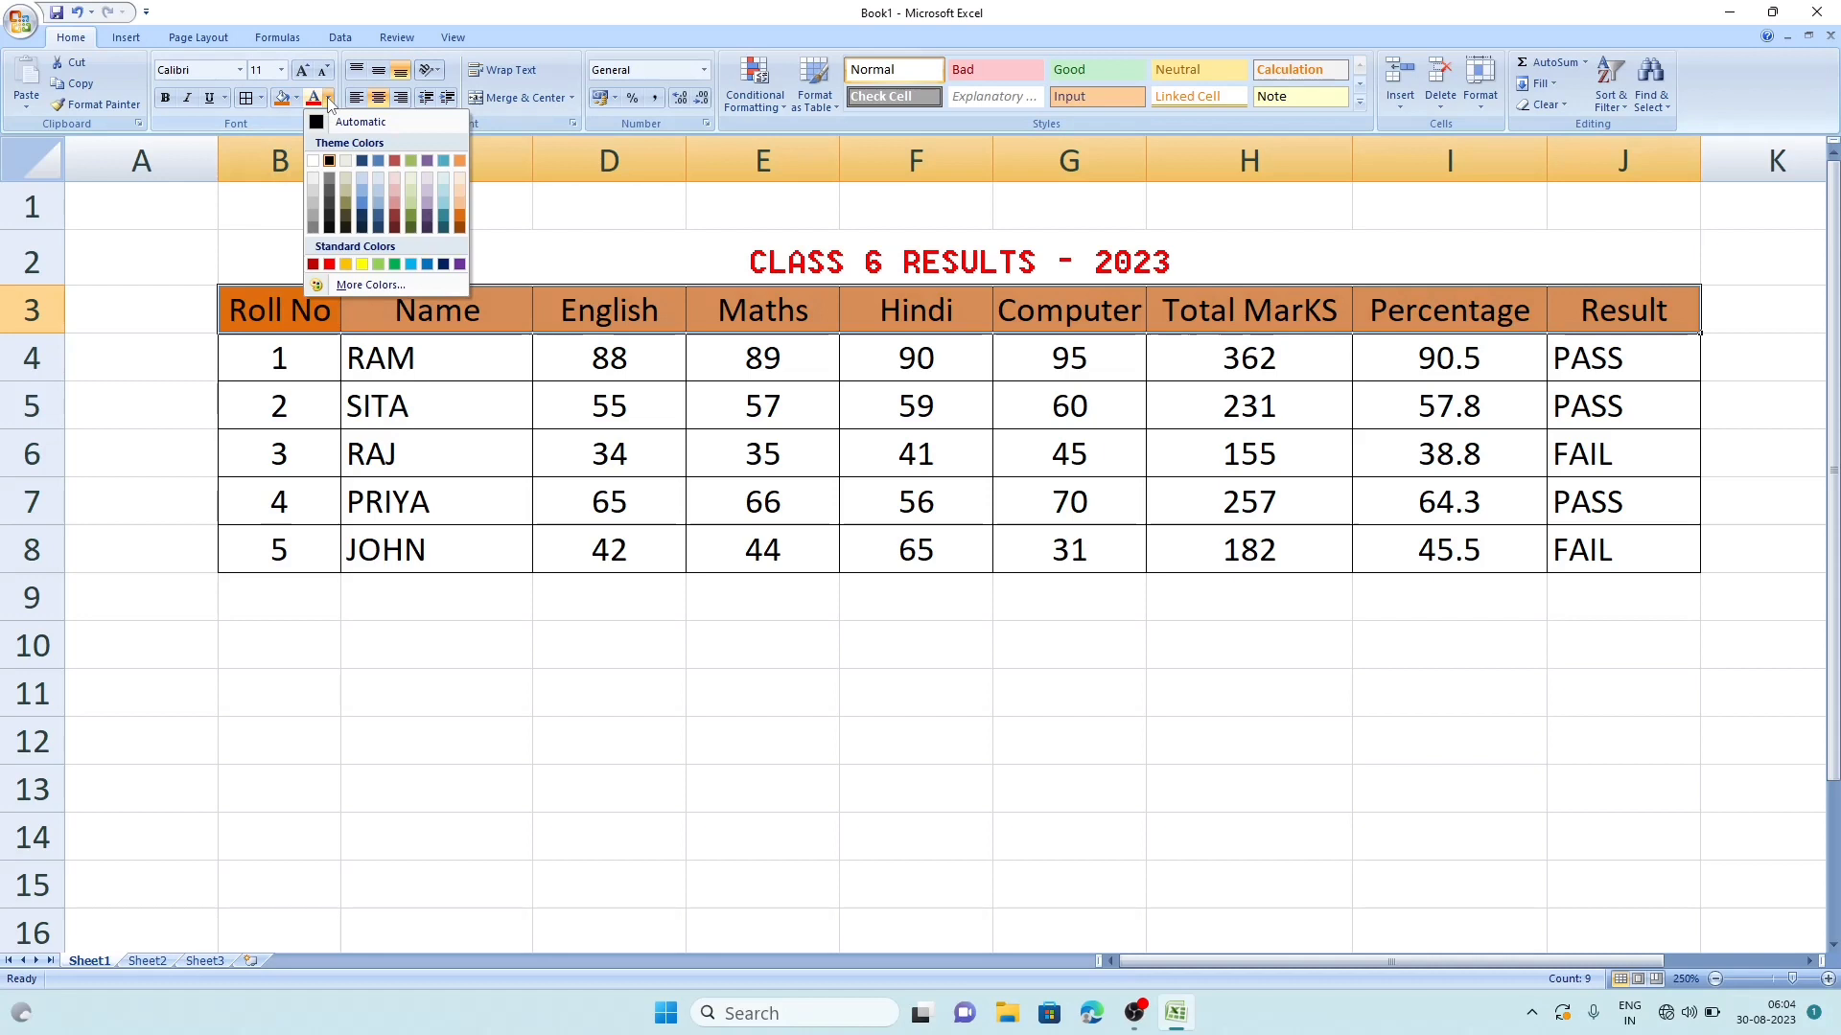
left_click(314, 165)
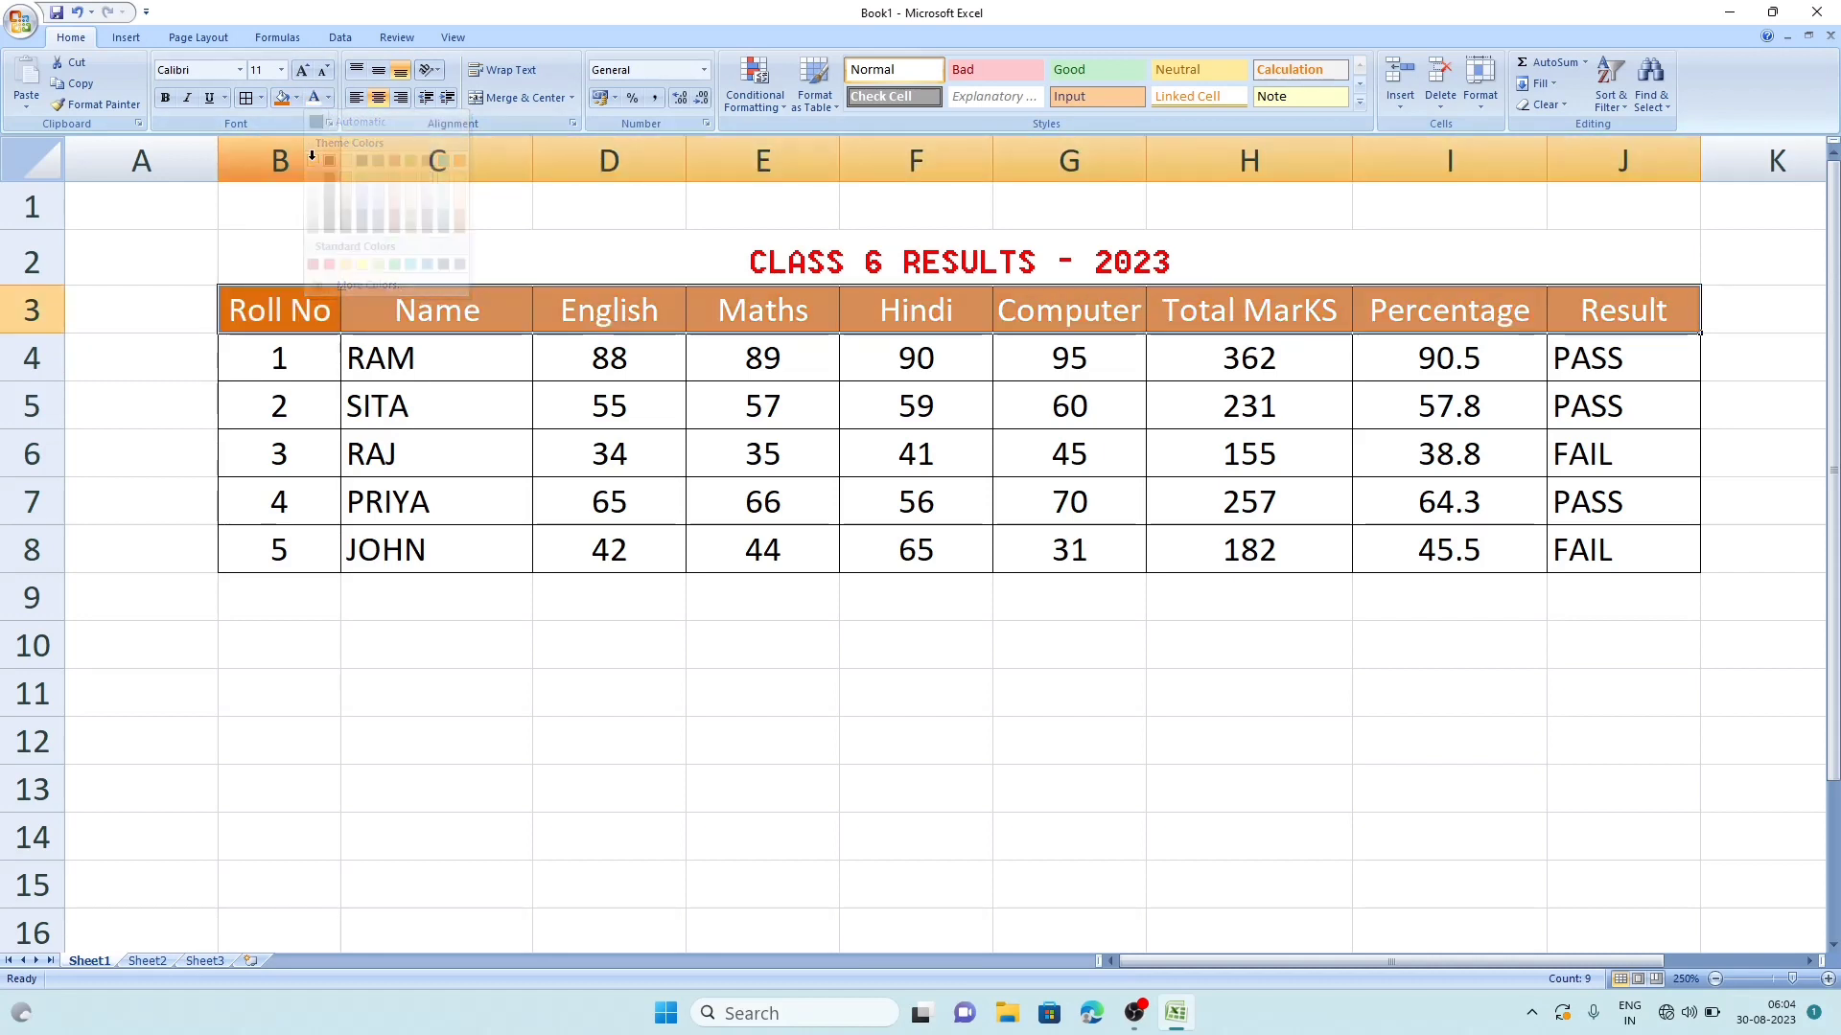
- Shade the data rows B4:J8 with Orange, Accent 6, Lighter 80%
left_click(267, 359)
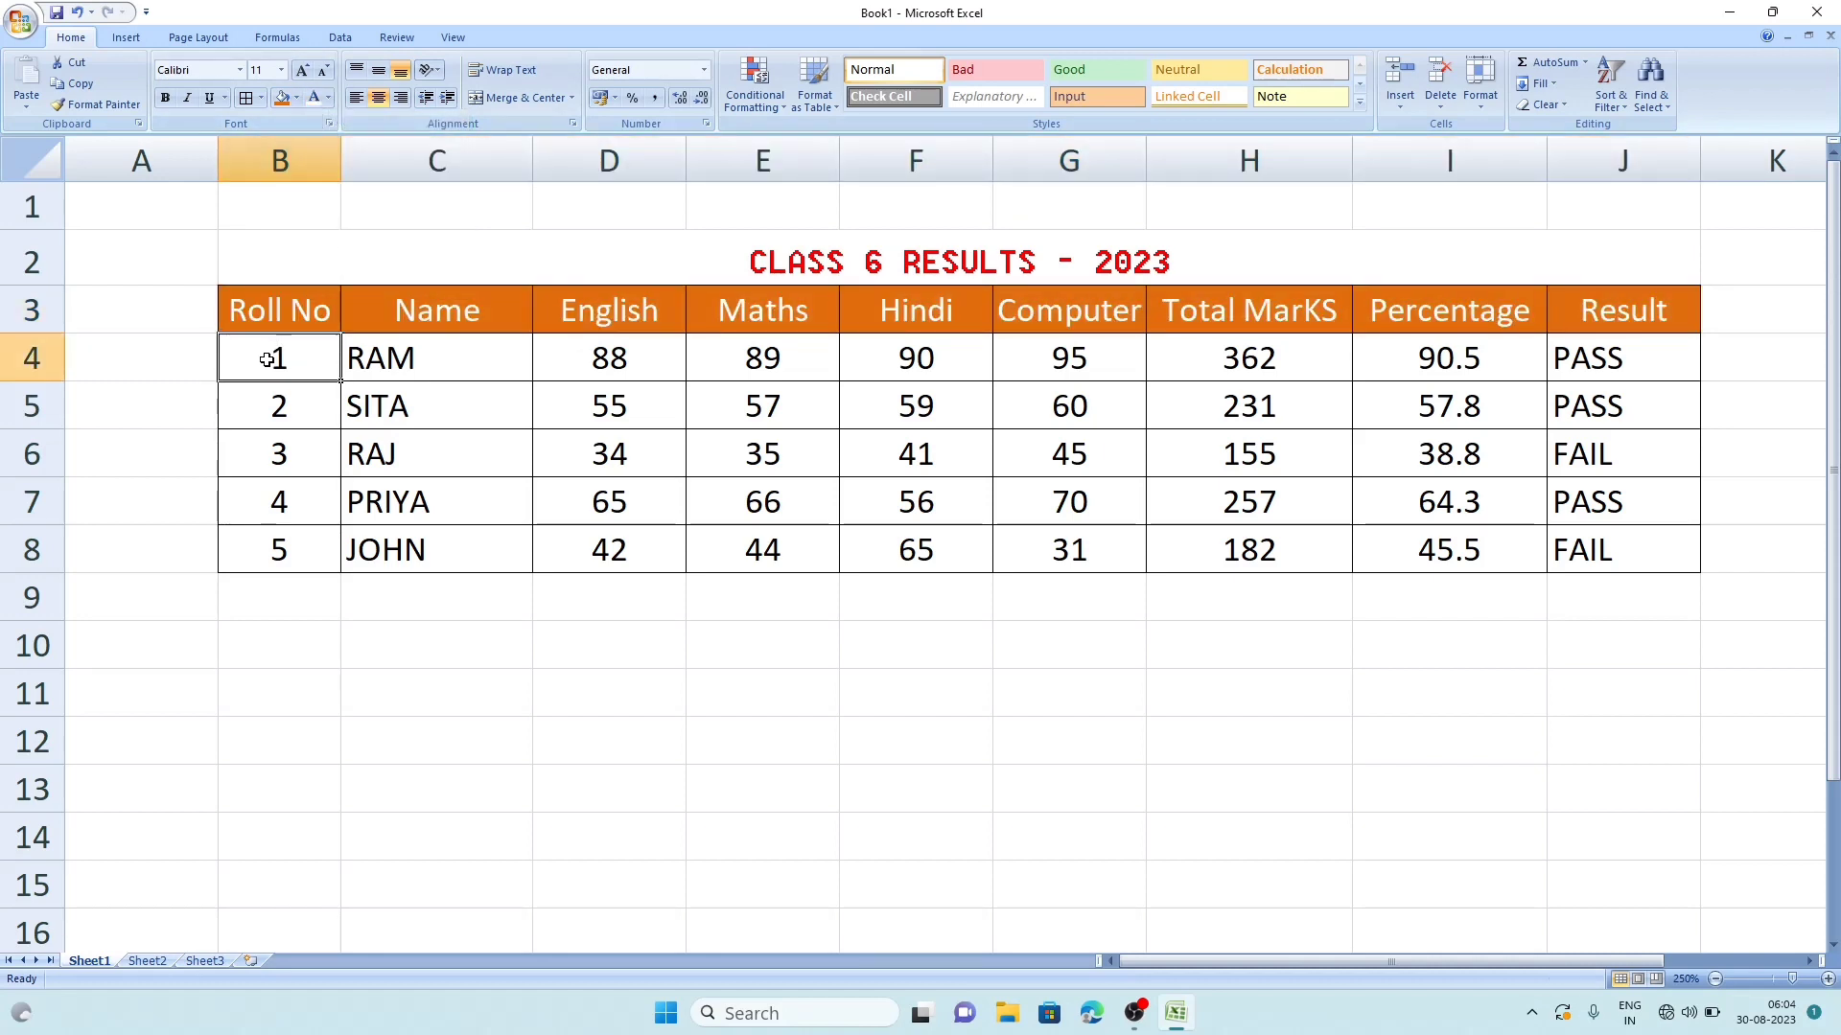
left_click_drag(266, 360, 1599, 547)
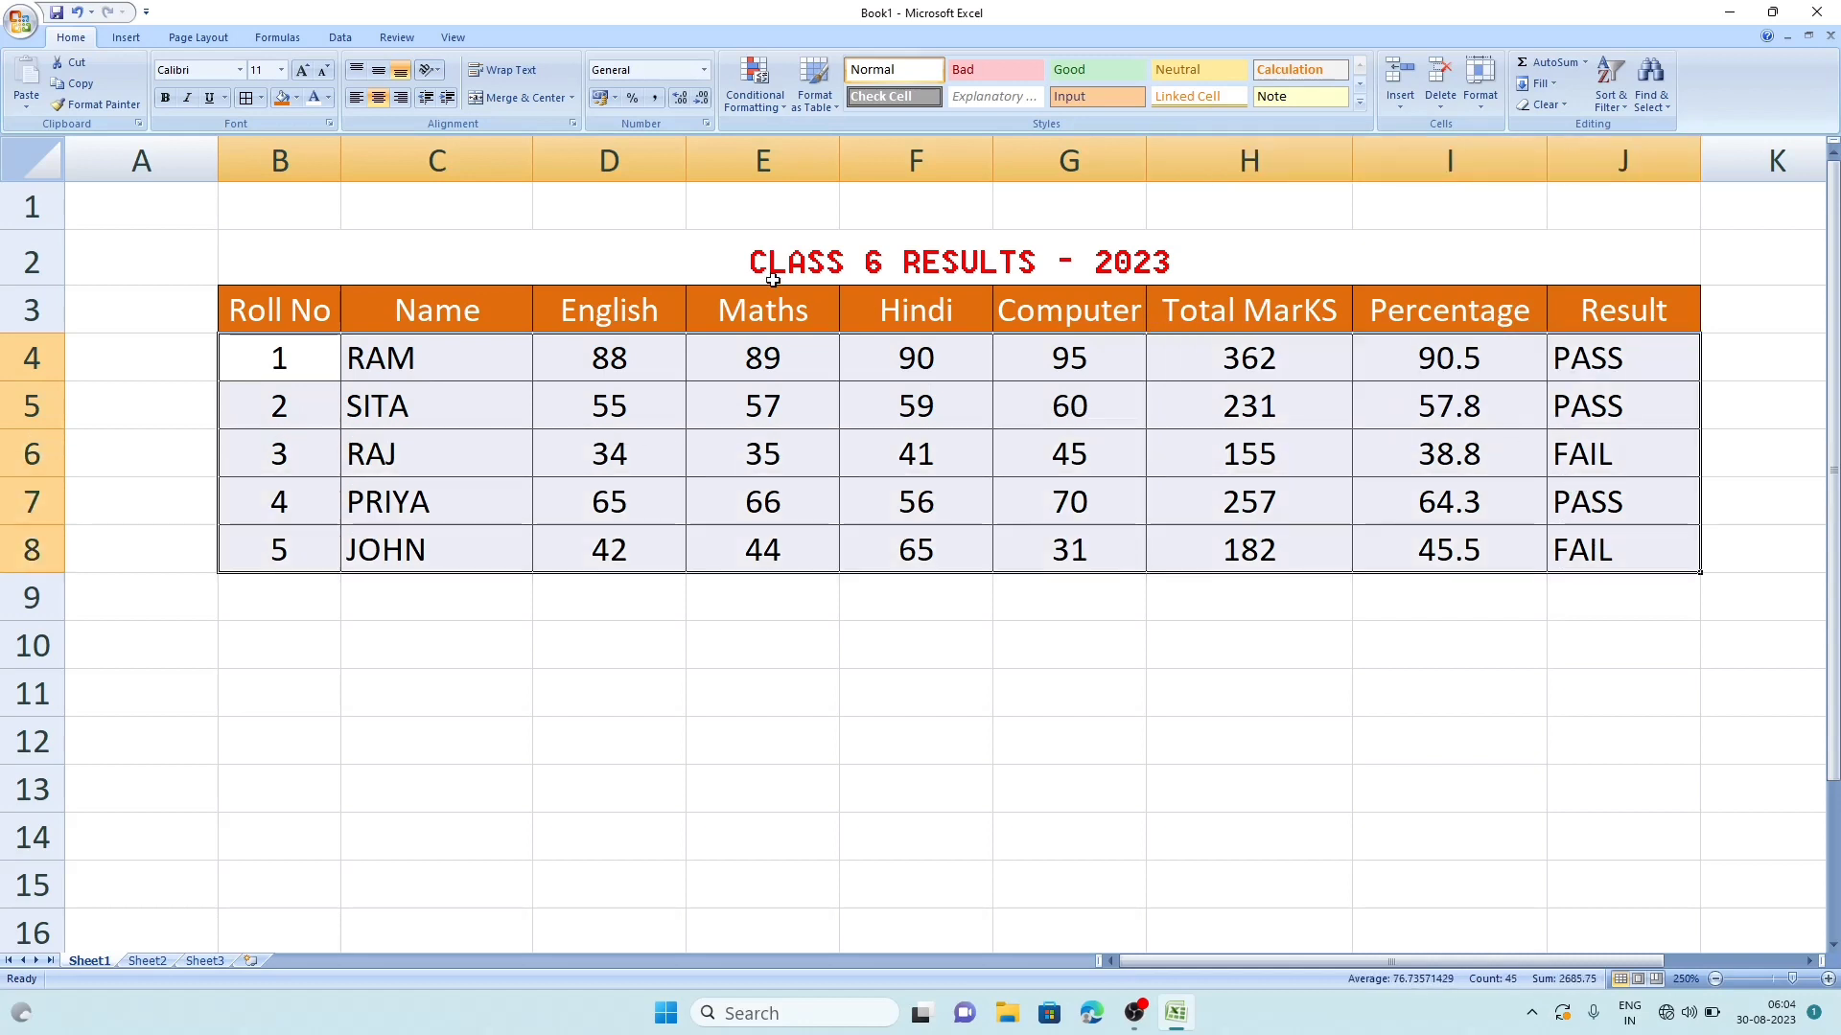
left_click(297, 99)
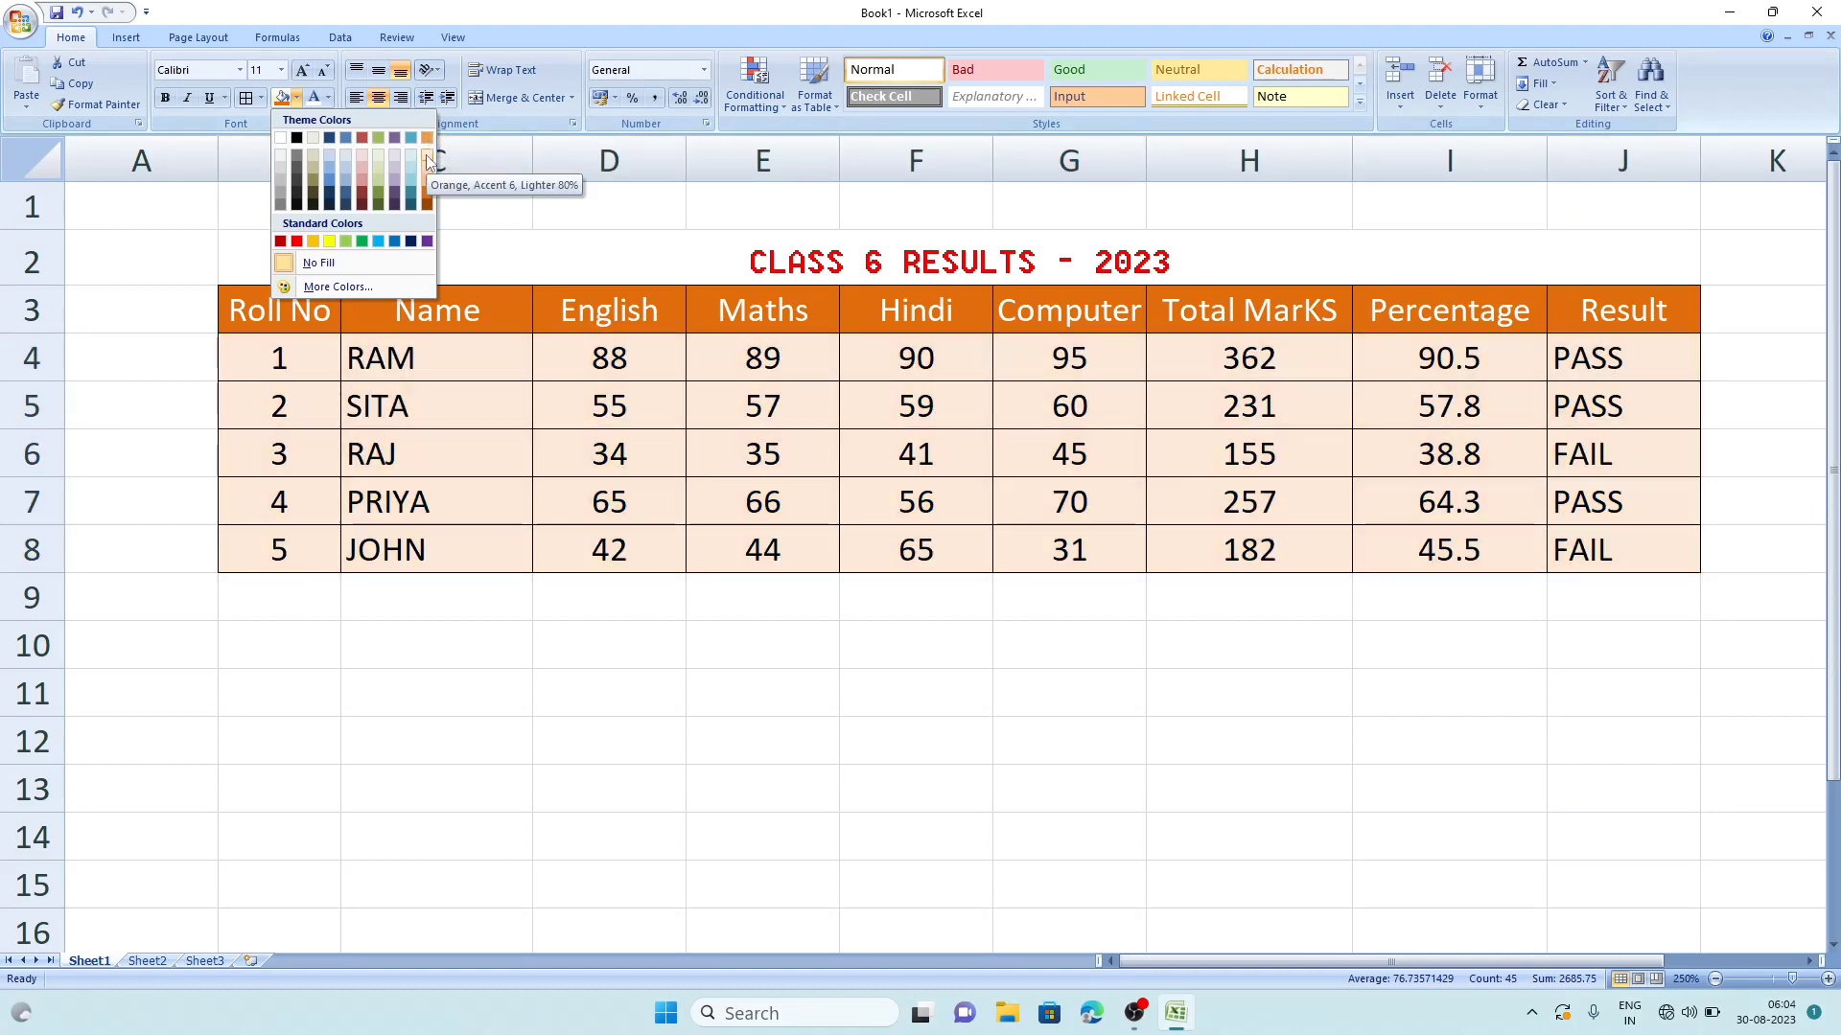
left_click(427, 158)
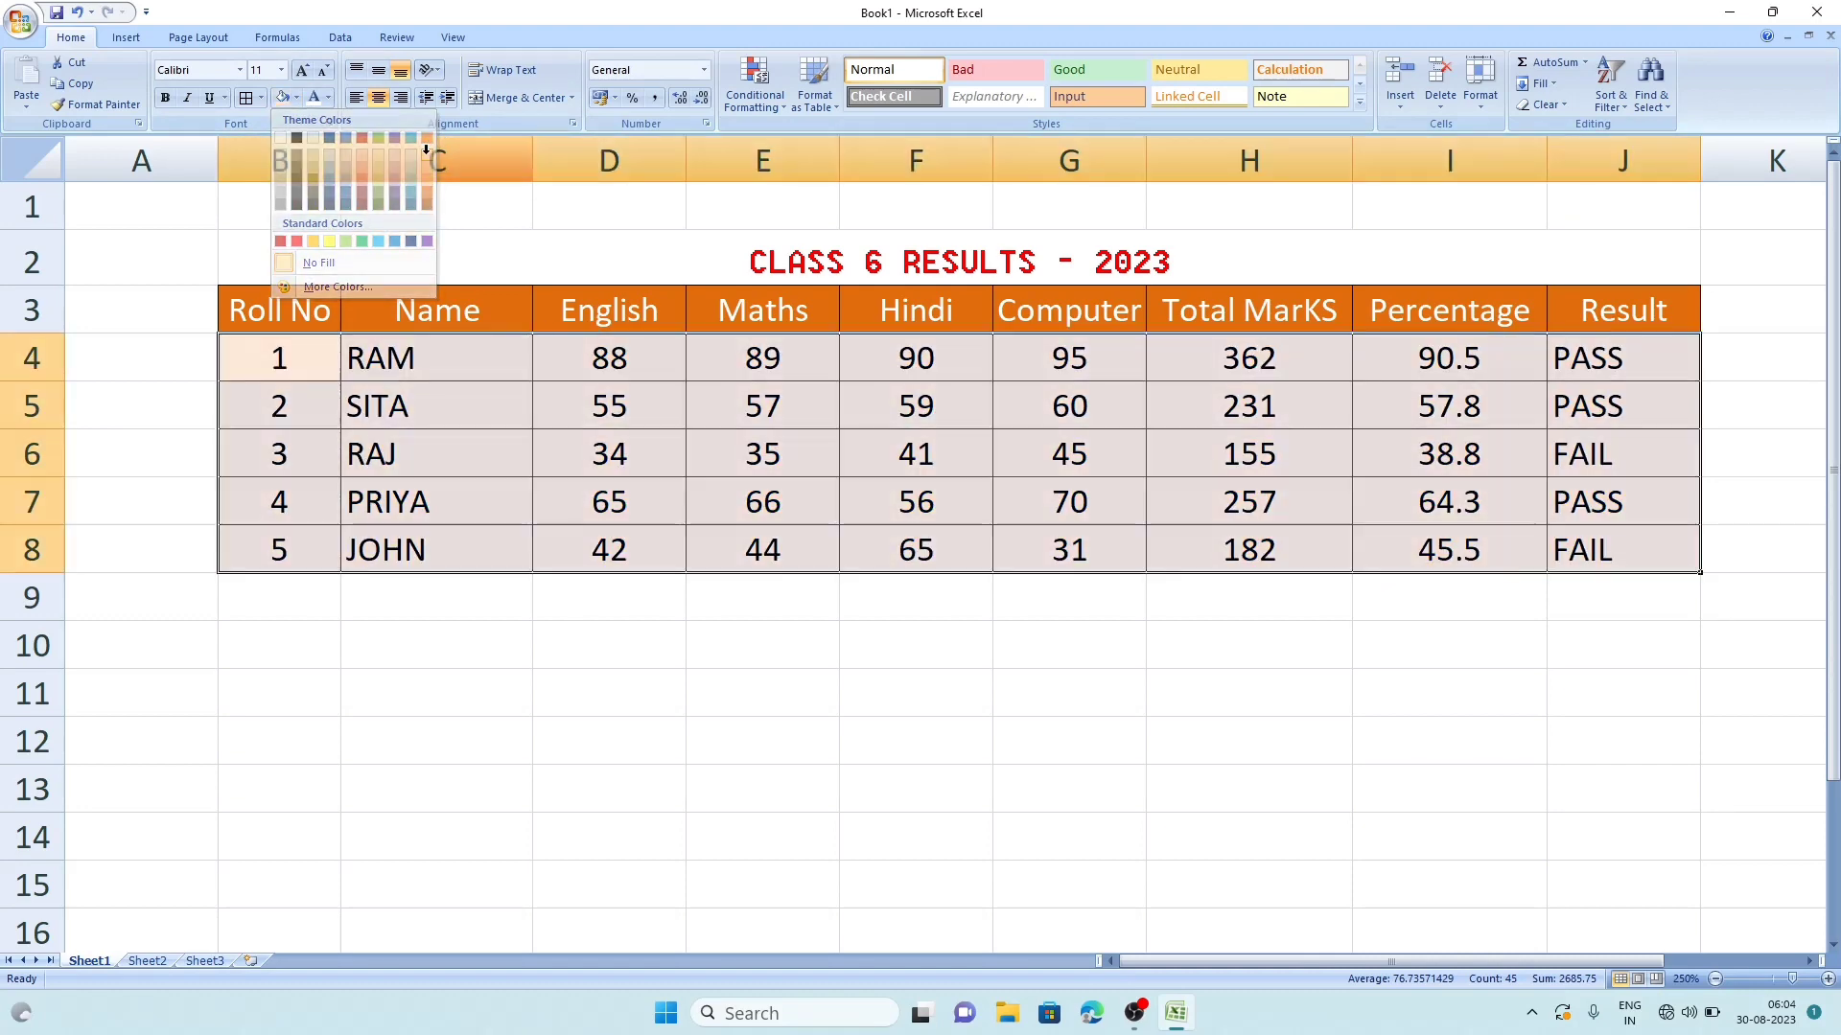
left_click(436, 802)
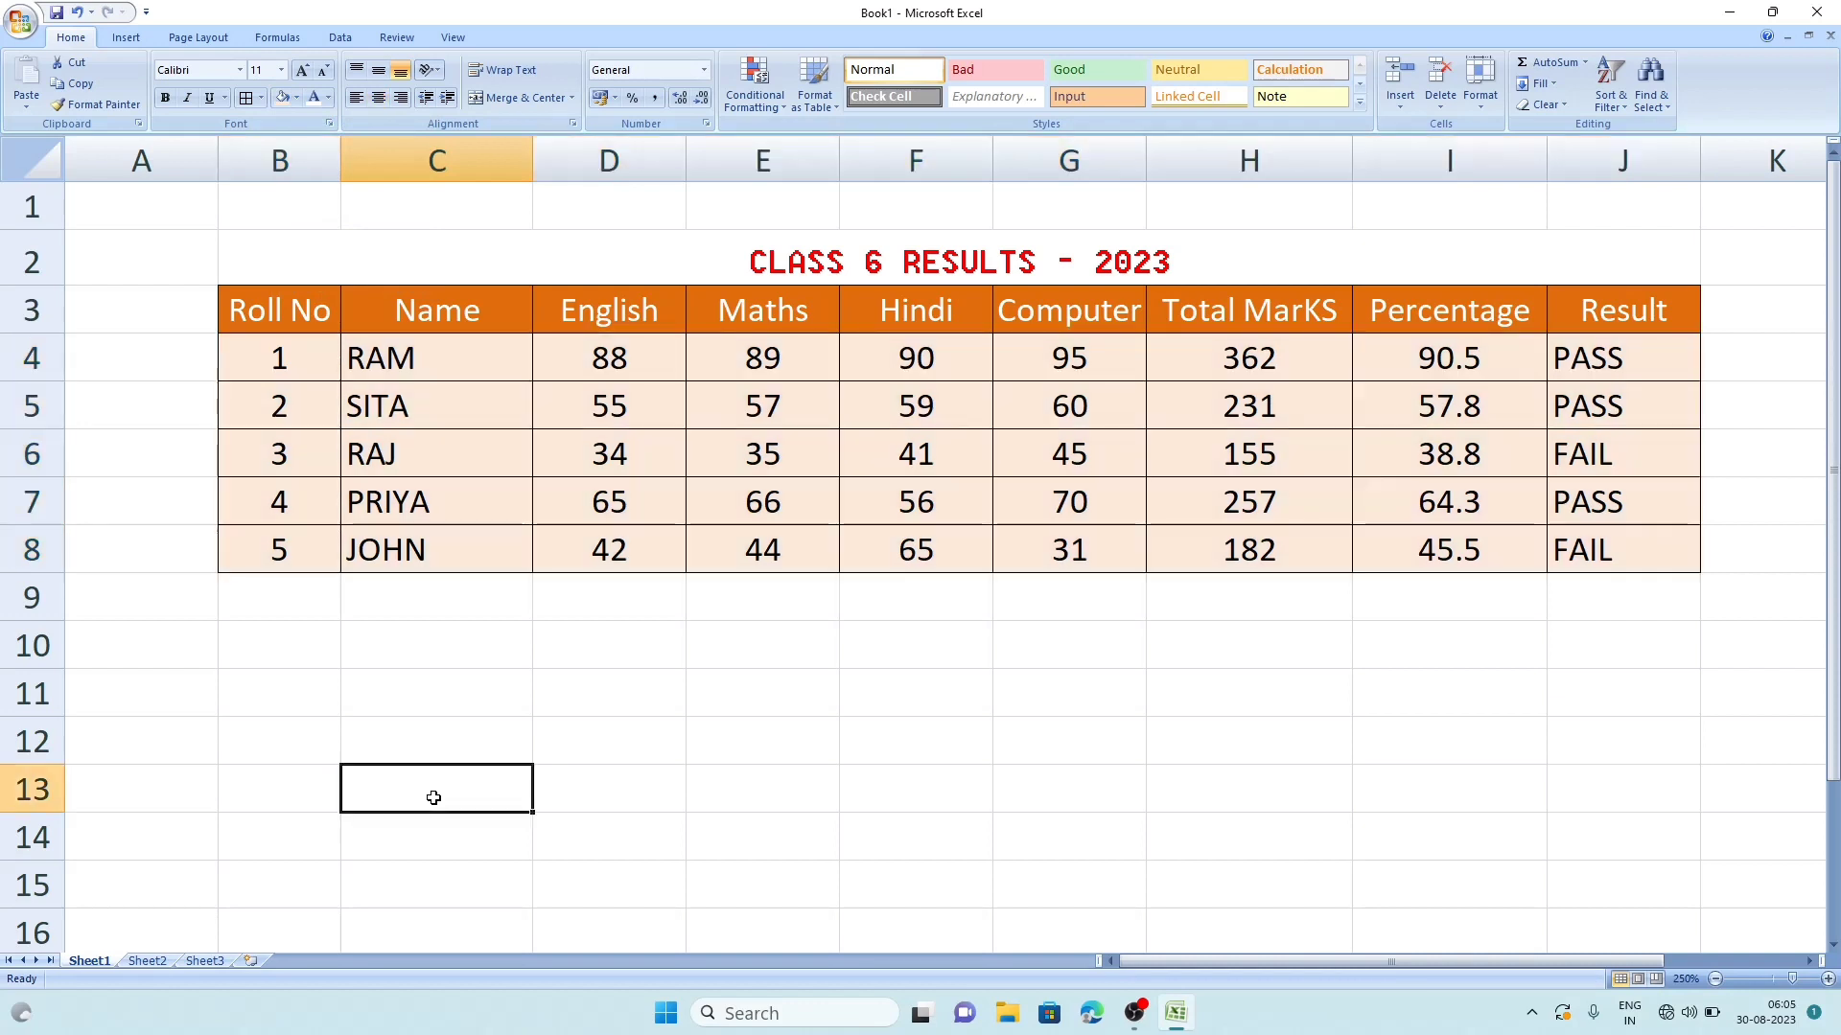
- Save the workbook in Documents as 'PRACTICAL WORK - XYZ'
left_click(23, 23)
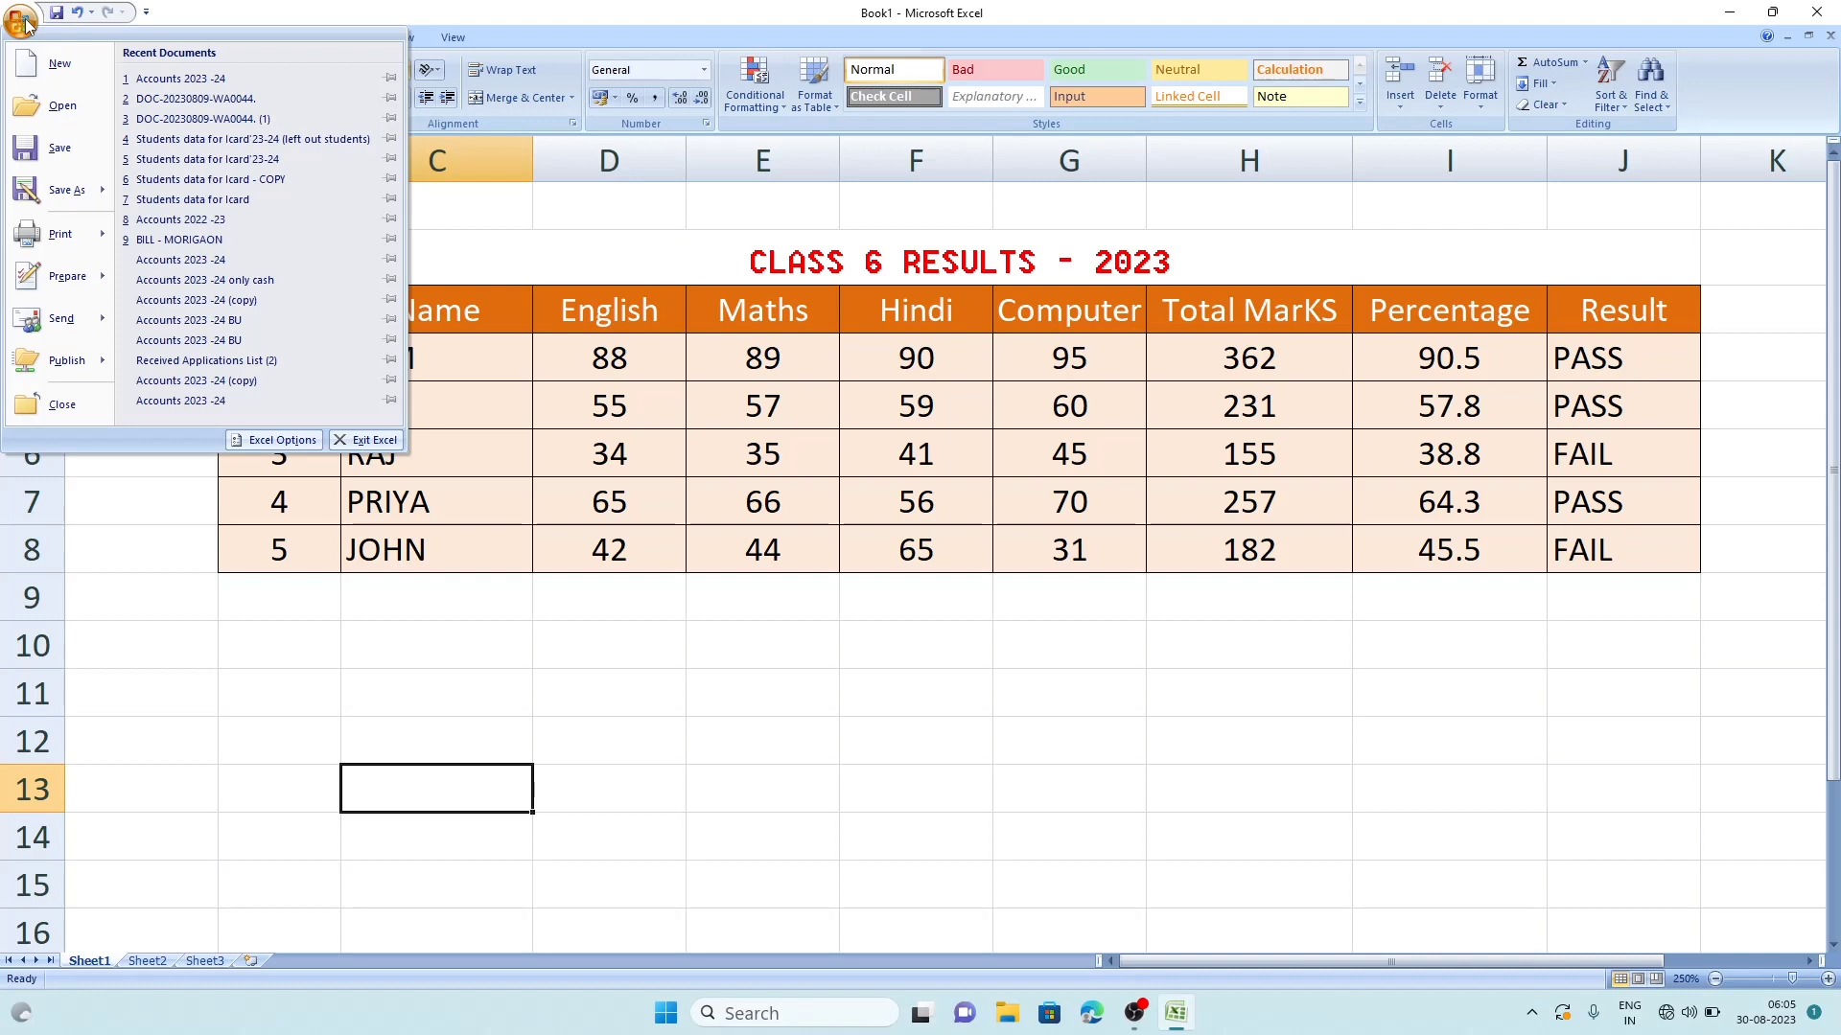
left_click(59, 151)
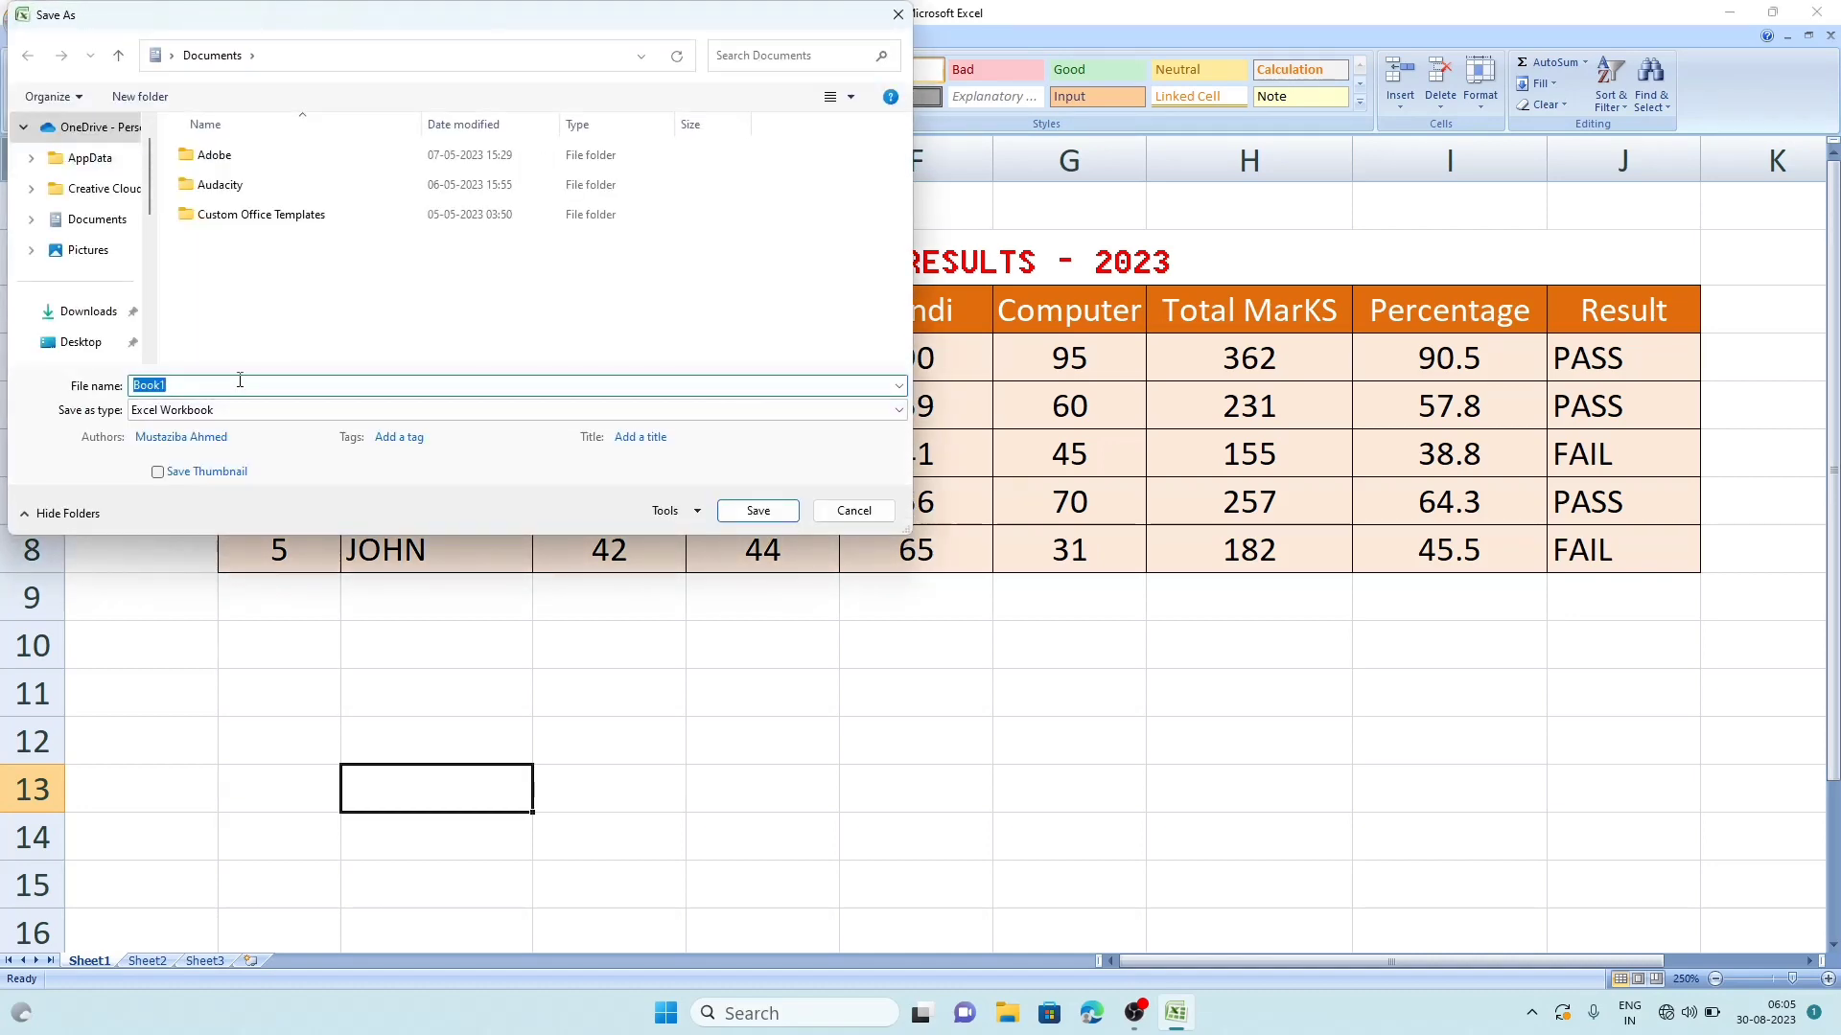
type("P")
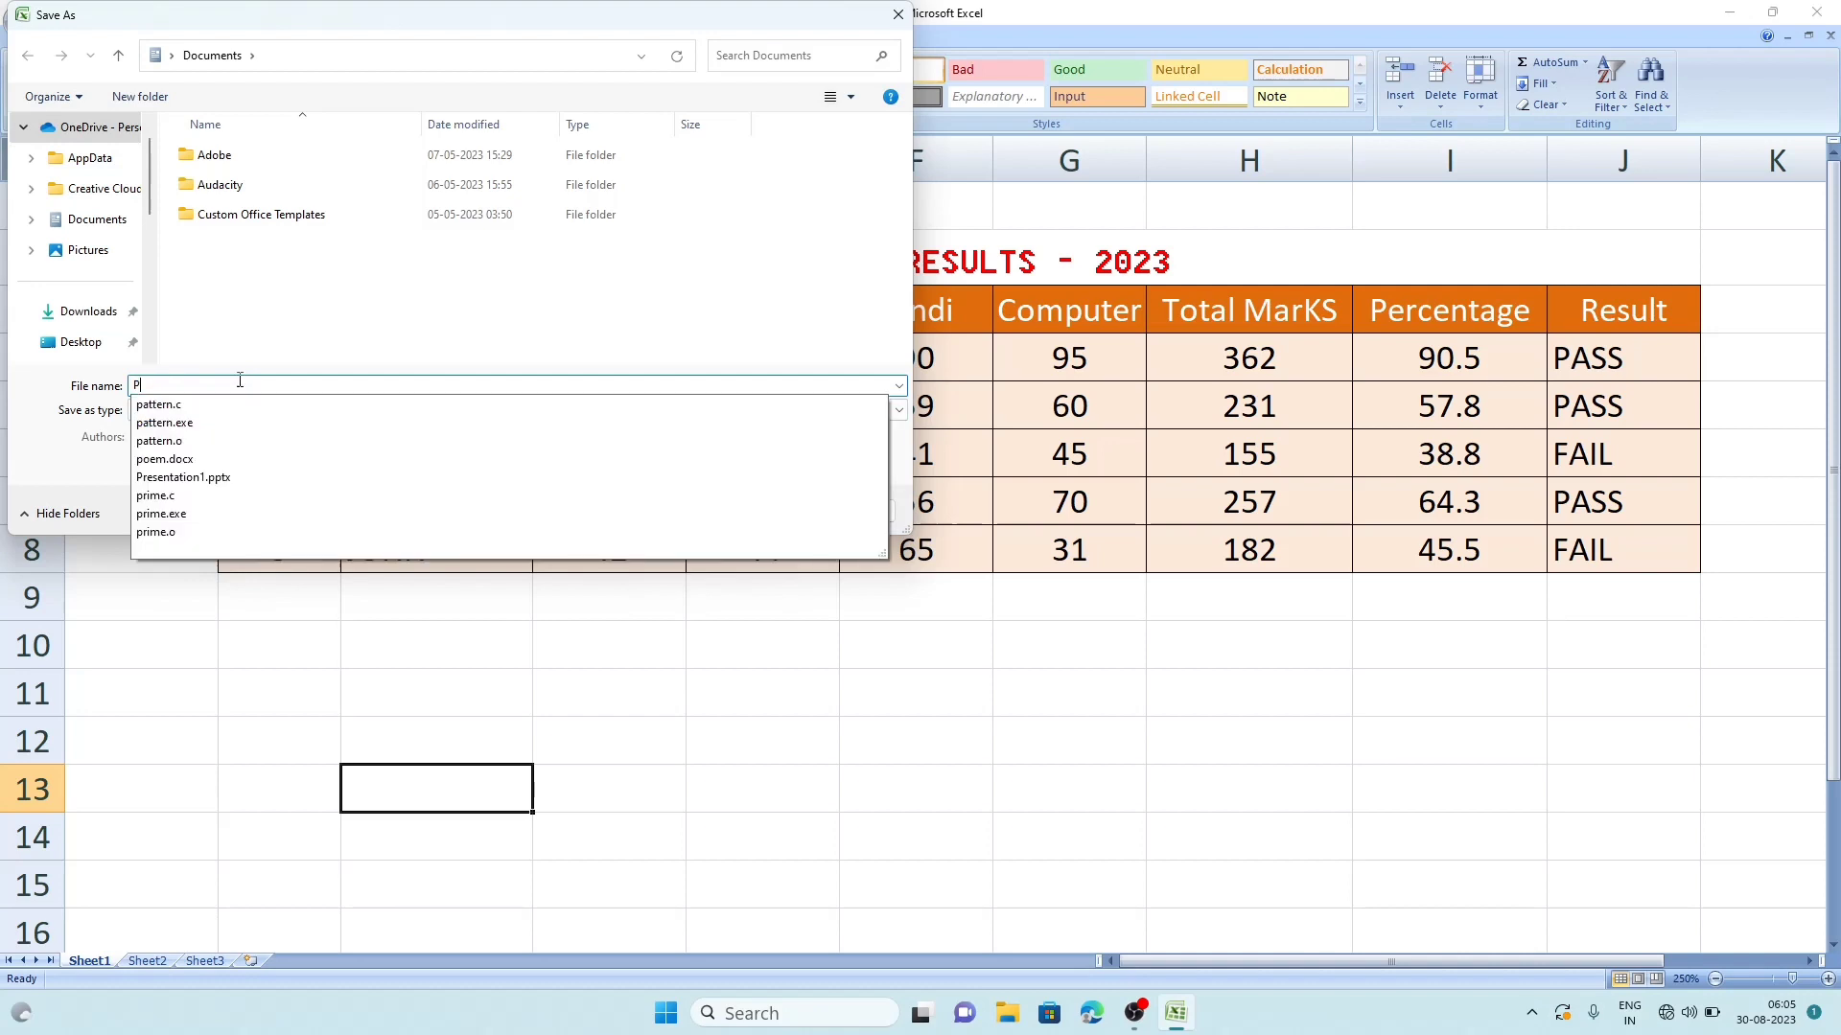
type("RACT")
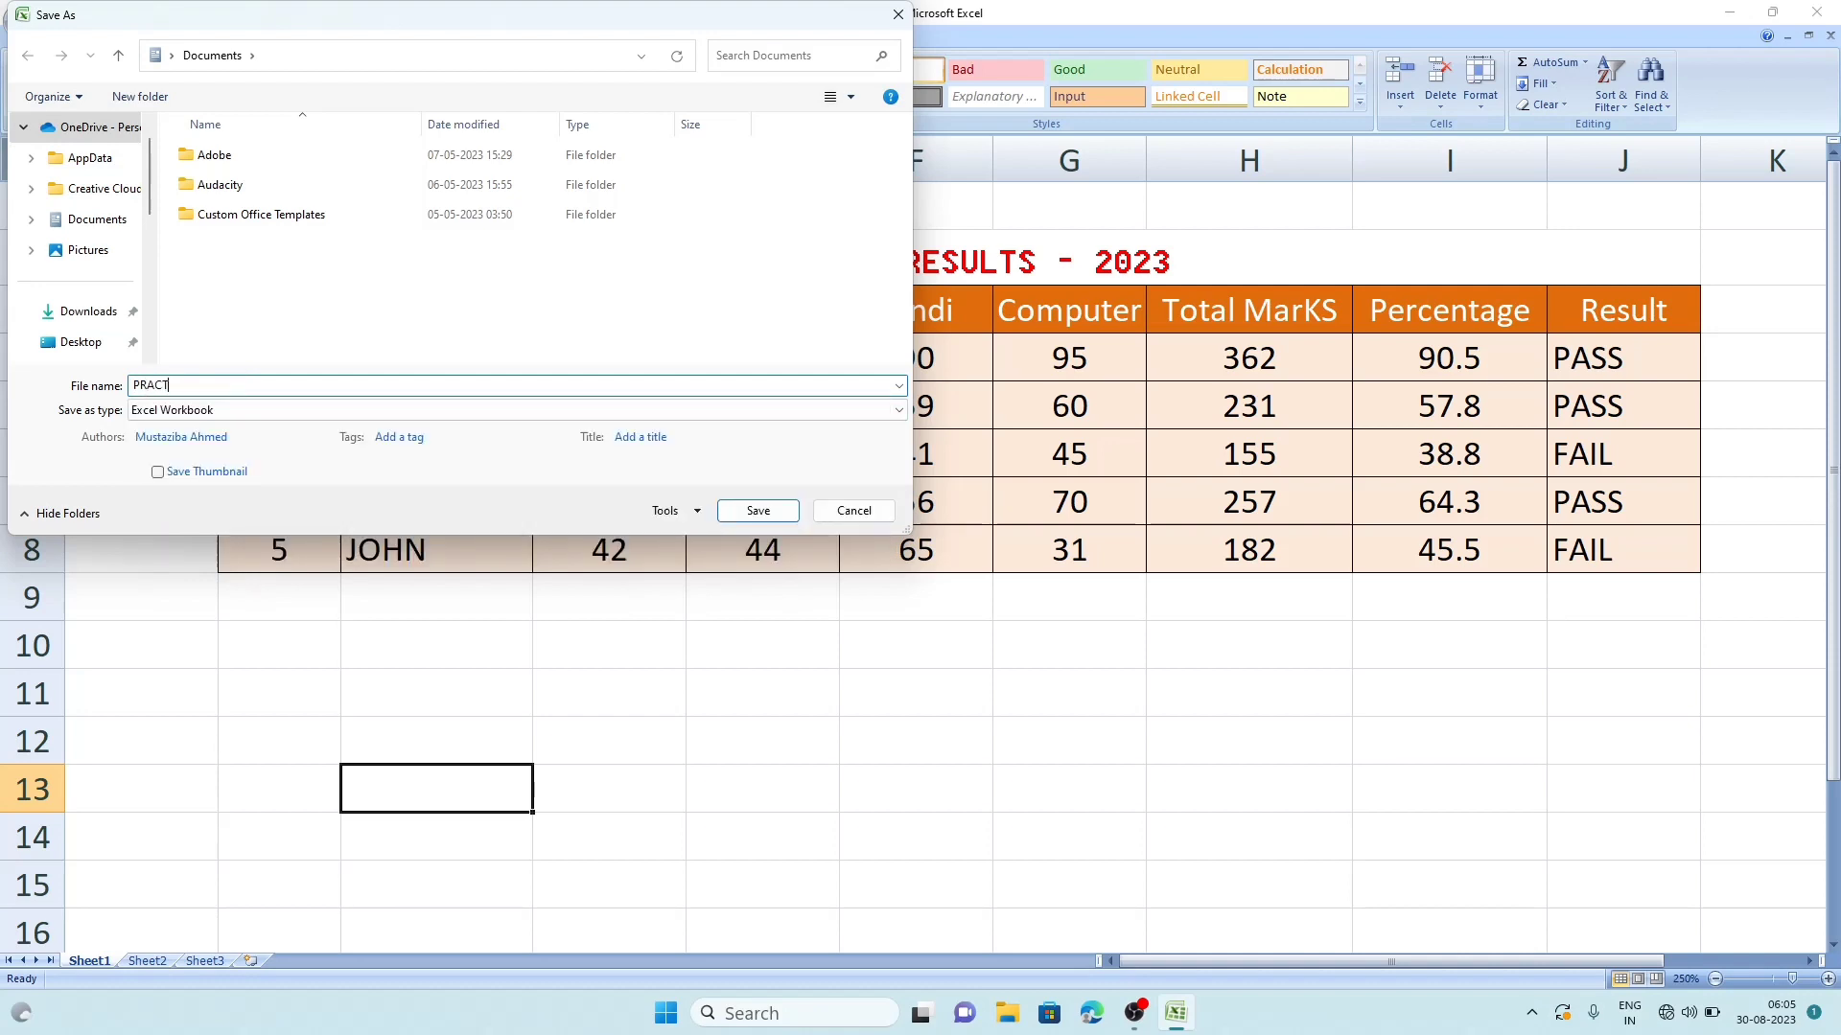
type("ICAL WORK - XYZ")
left_click(758, 511)
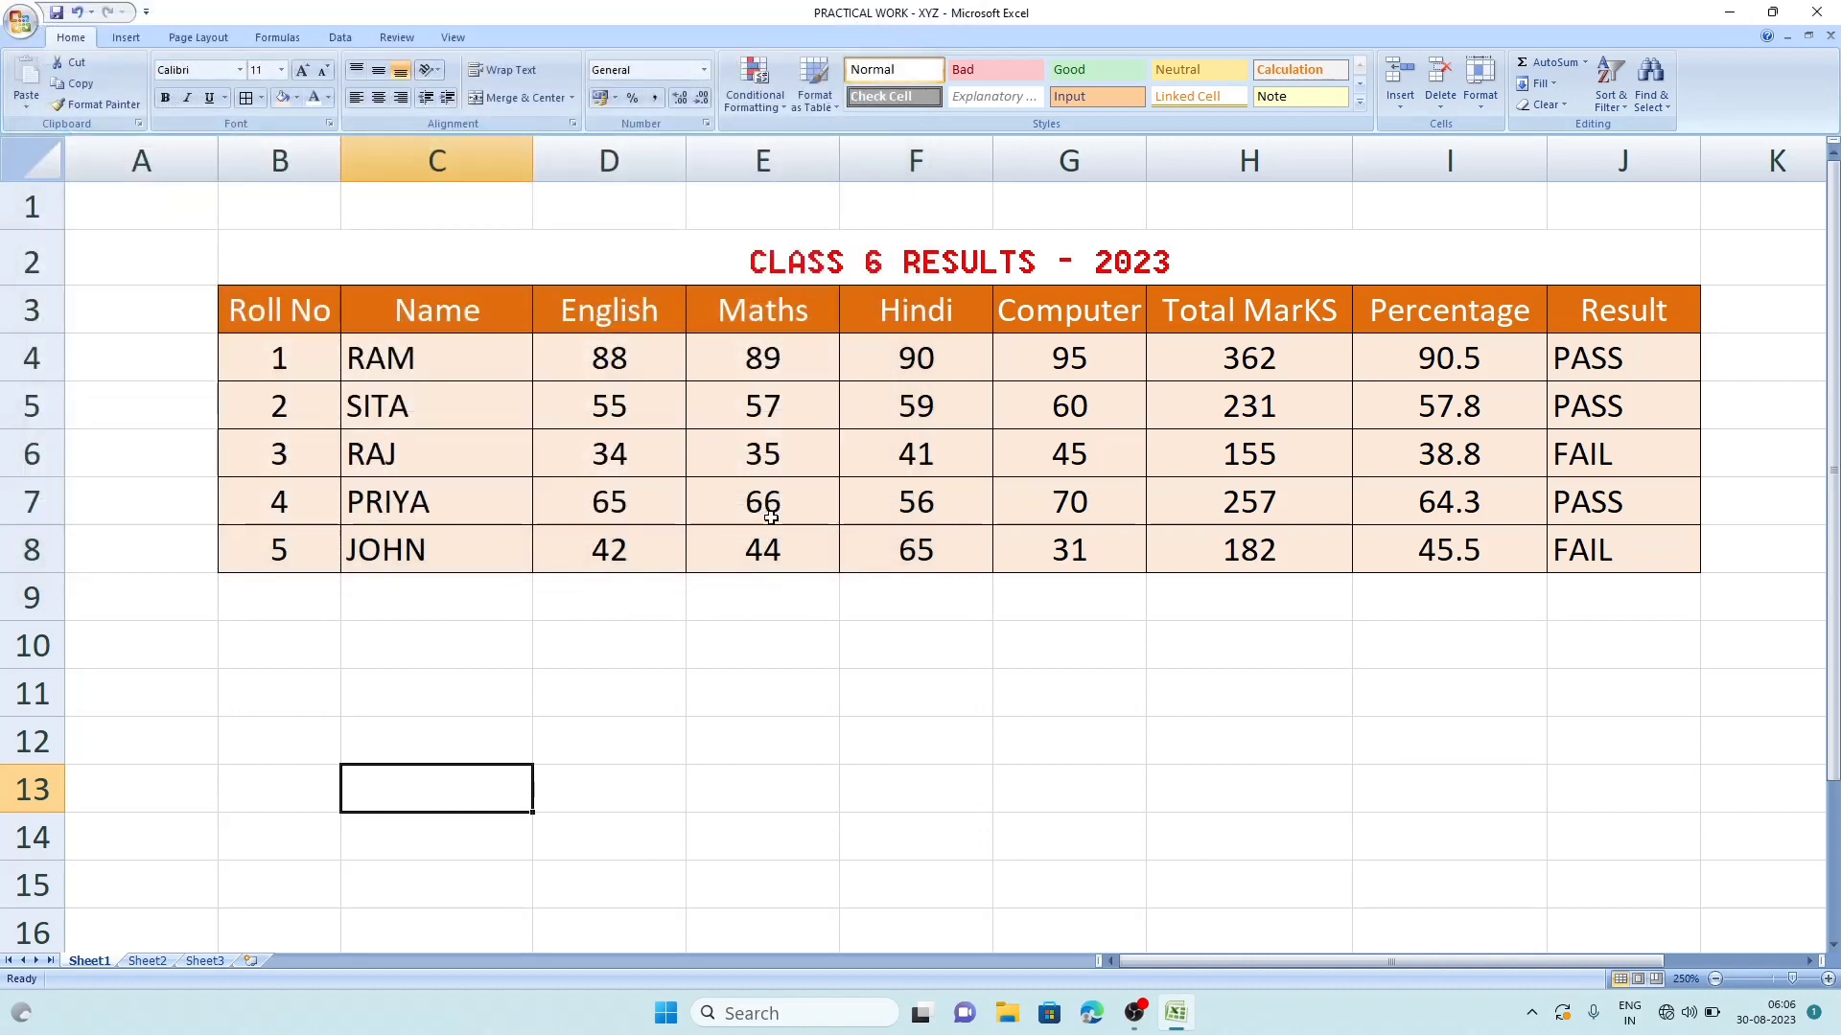